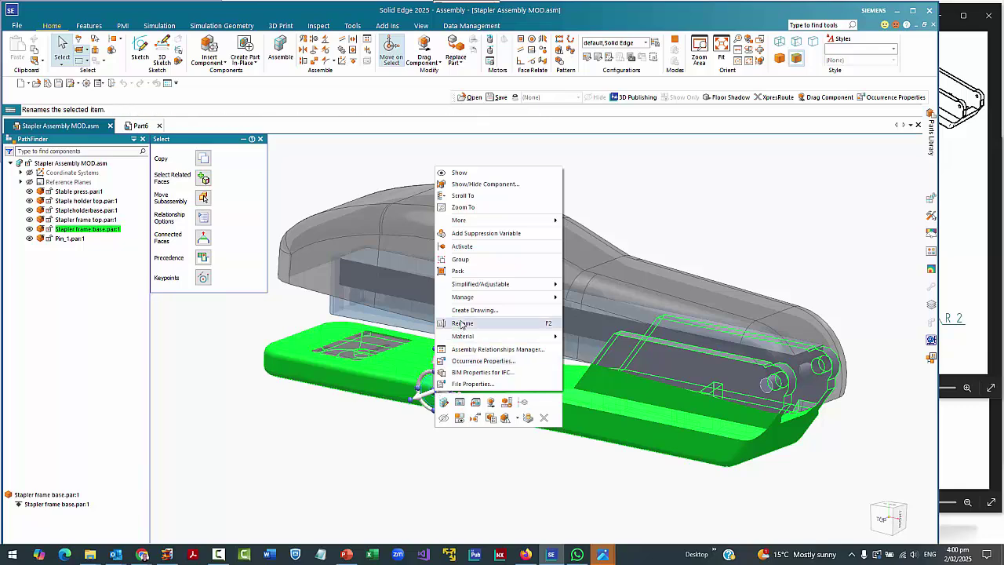
# Isolate the stapler frame base in the assembly for inspection, and bring up the base 1.jpg reference drawing alongside Part6.
pyautogui.click(460, 418)
pyautogui.moveTo(432, 487); pyautogui.dragTo(415, 459, button='middle')
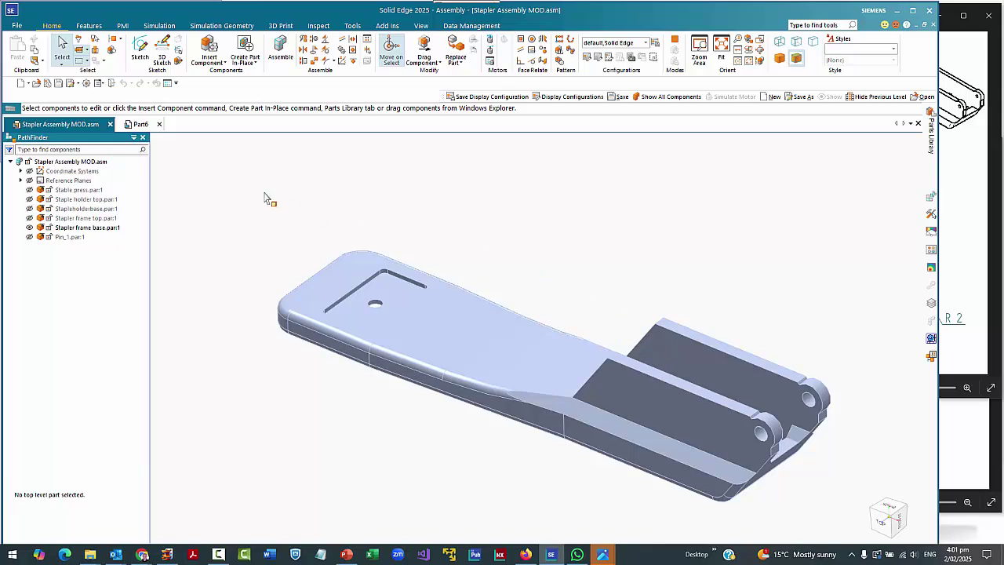
pyautogui.click(141, 124)
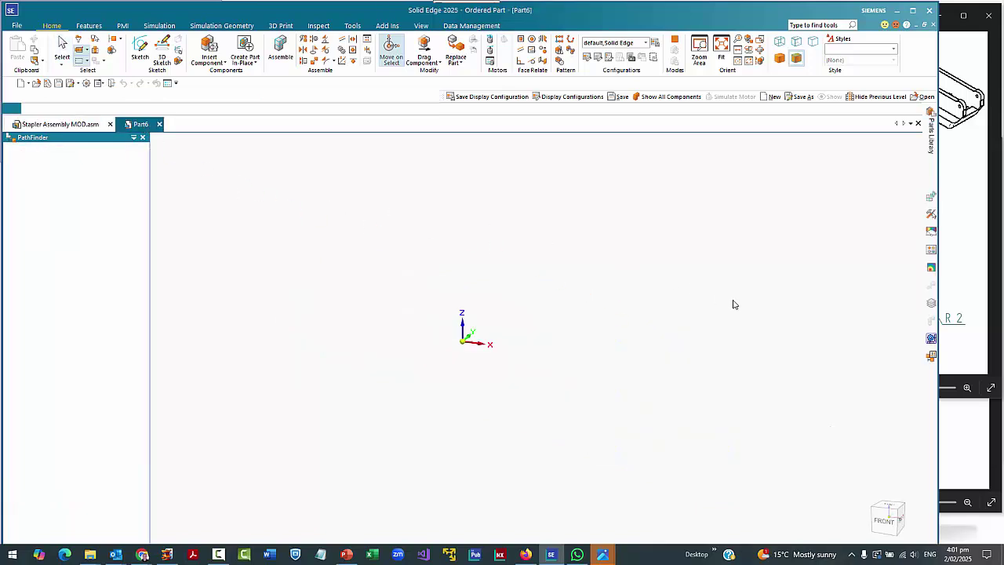
pyautogui.click(943, 378)
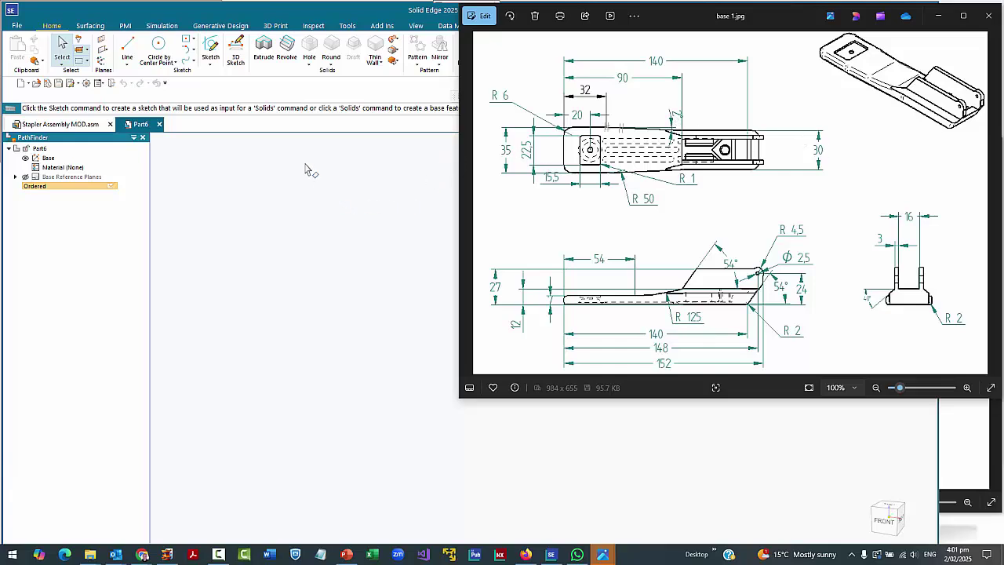
# Start an Extrude sketch on the Top (xy) plane and draw a 35 mm vertical line symmetric about the origin.
pyautogui.click(265, 49)
pyautogui.click(264, 49)
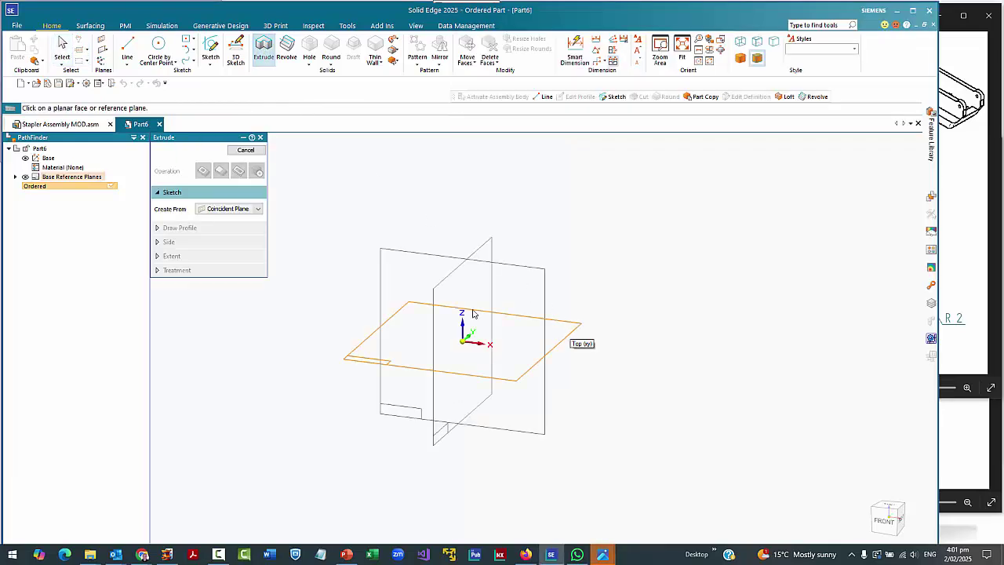
pyautogui.click(570, 336)
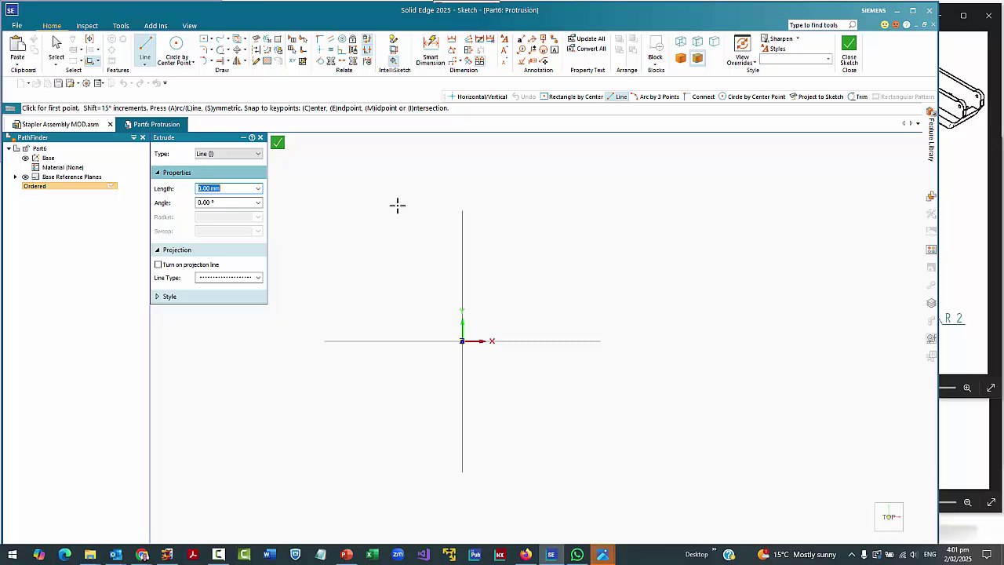
pyautogui.click(462, 340)
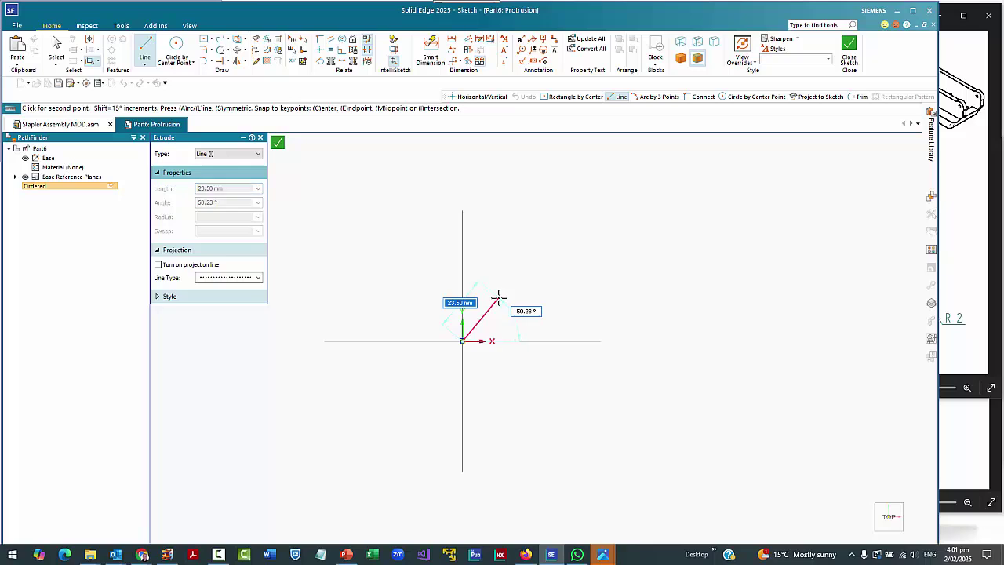
pyautogui.press('s')
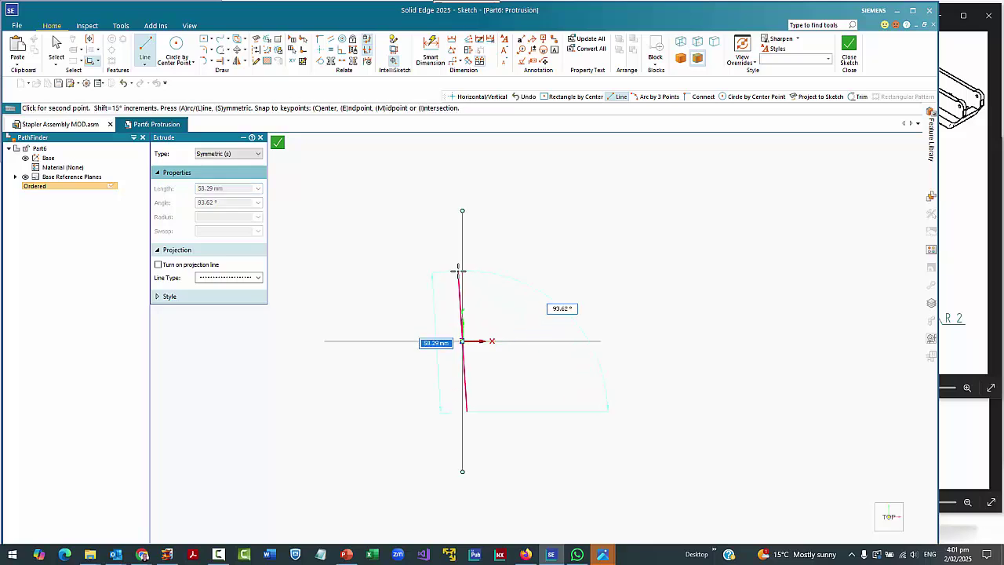
pyautogui.write('35')
pyautogui.press('Tab')
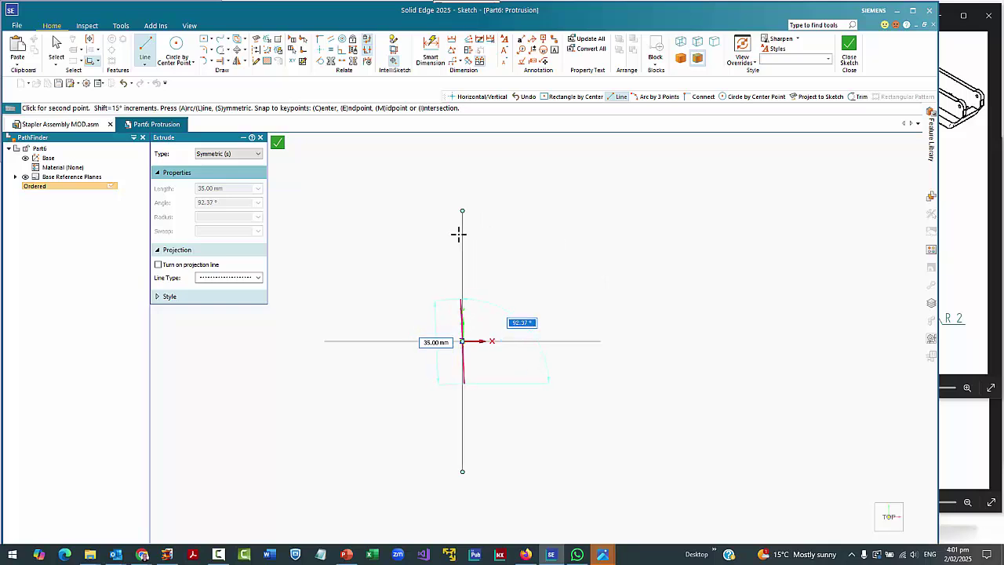
pyautogui.click(460, 236)
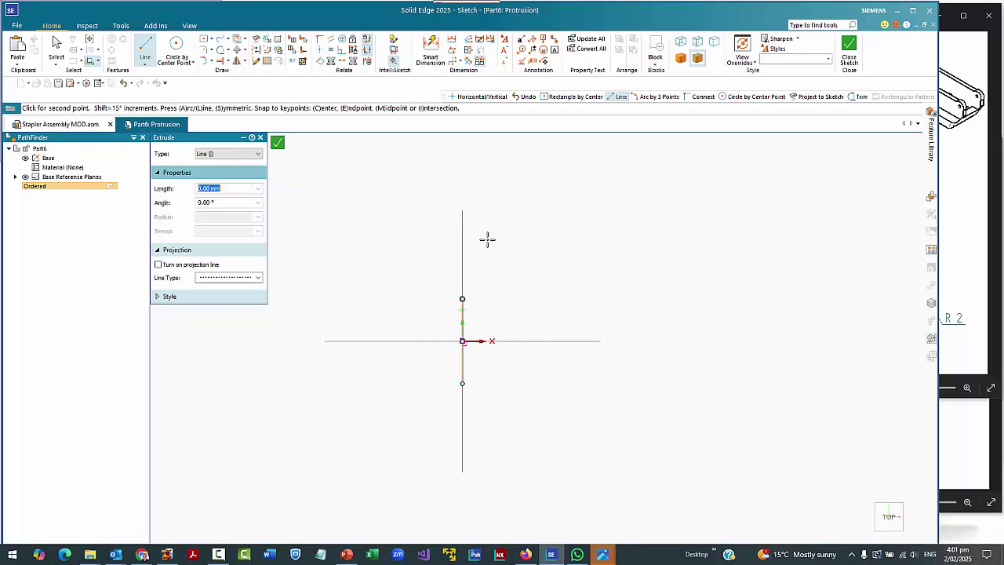
# Draw a 32 mm horizontal line from the vertical line's upper end, continued by a long line sloping at -2°.
pyautogui.write('32')
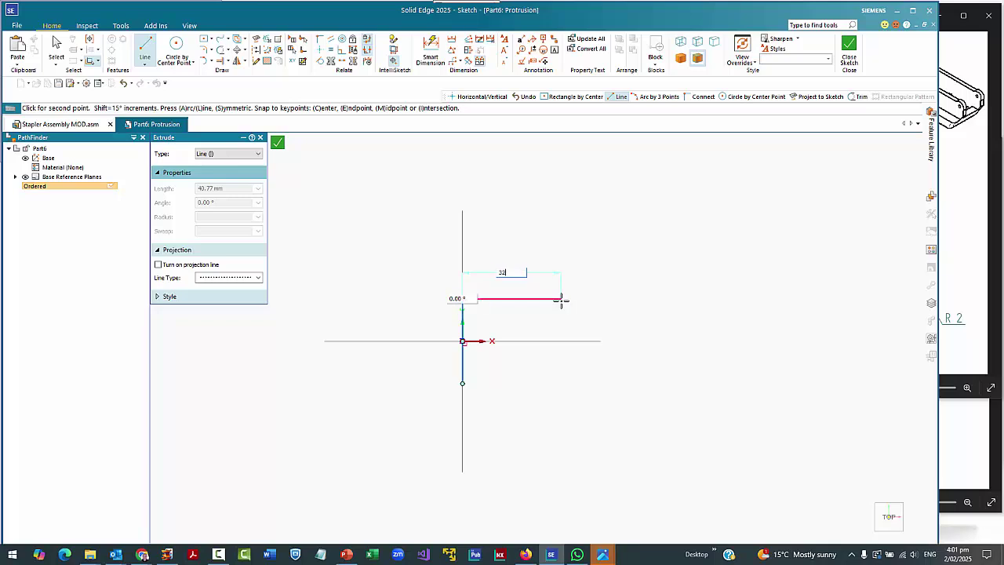
pyautogui.press('Tab')
pyautogui.press('Return')
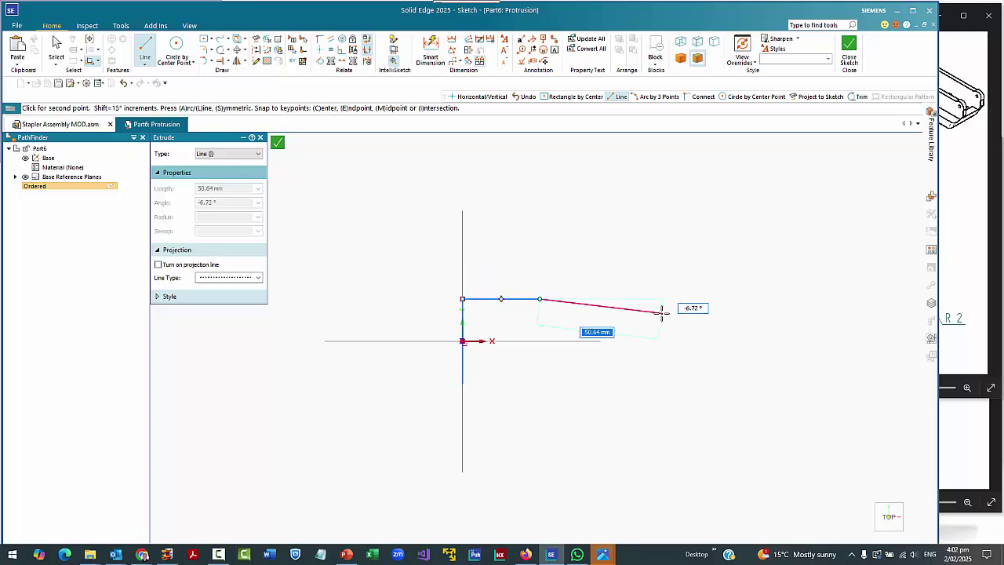
pyautogui.press('Tab')
pyautogui.write('-')
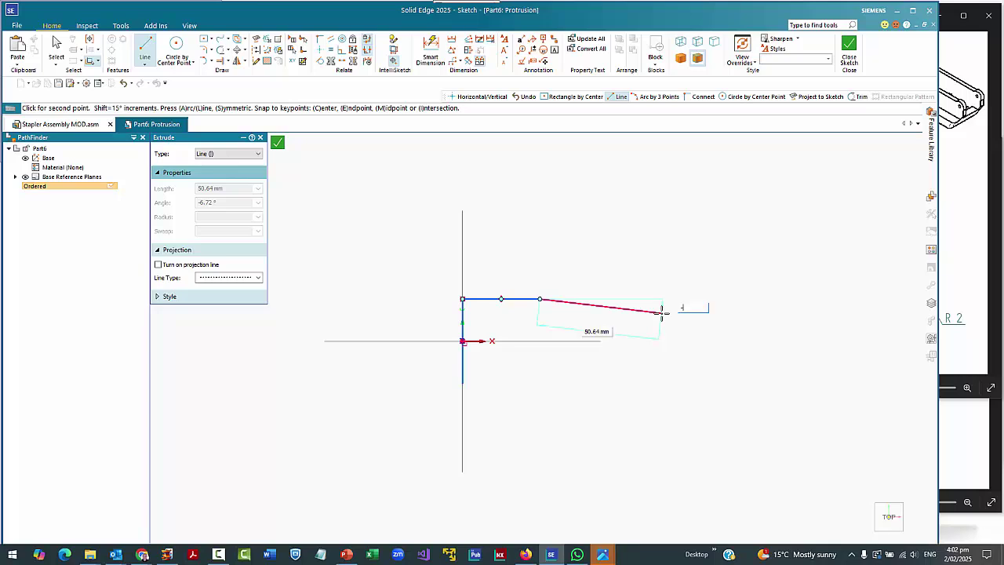
pyautogui.press('Tab')
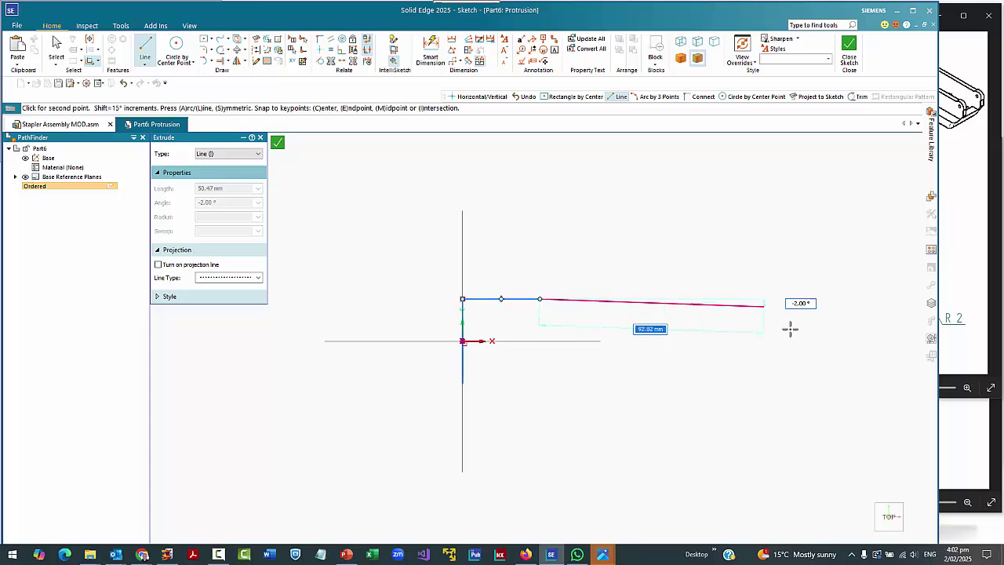
pyautogui.click(809, 330)
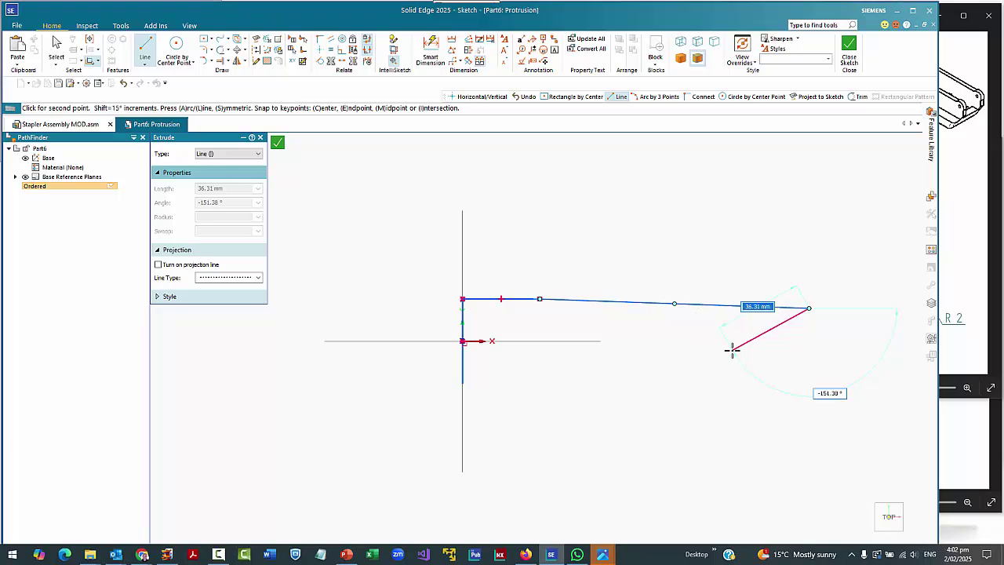
pyautogui.rightClick(757, 355)
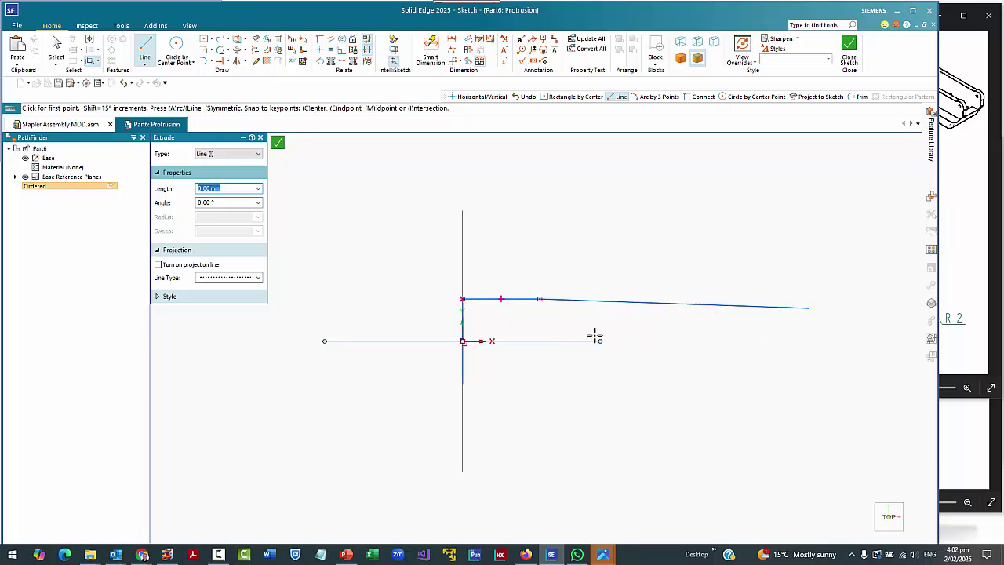
pyautogui.click(796, 340)
pyautogui.press('s')
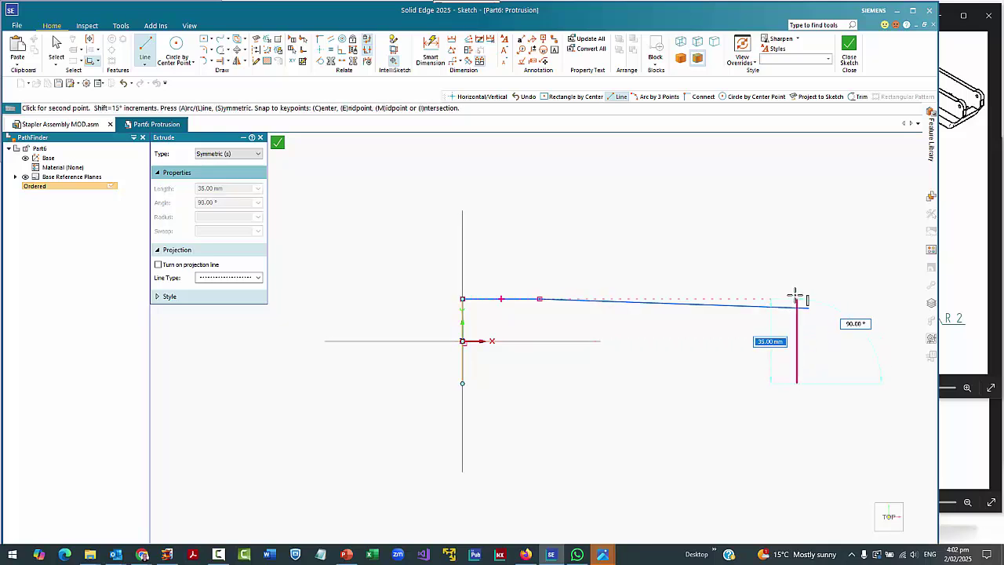
pyautogui.write('30')
pyautogui.press('Tab')
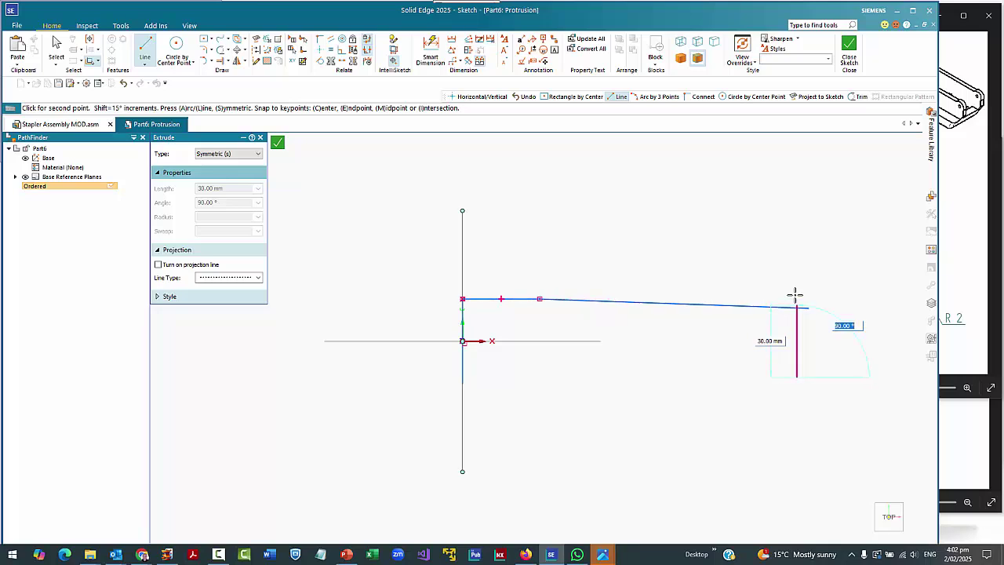
pyautogui.press('Return')
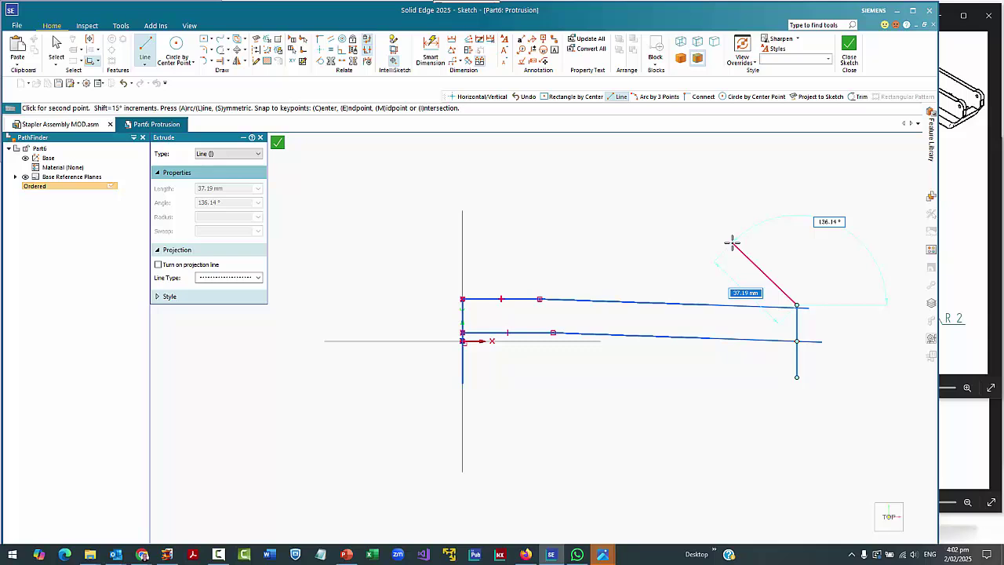
pyautogui.press('Escape')
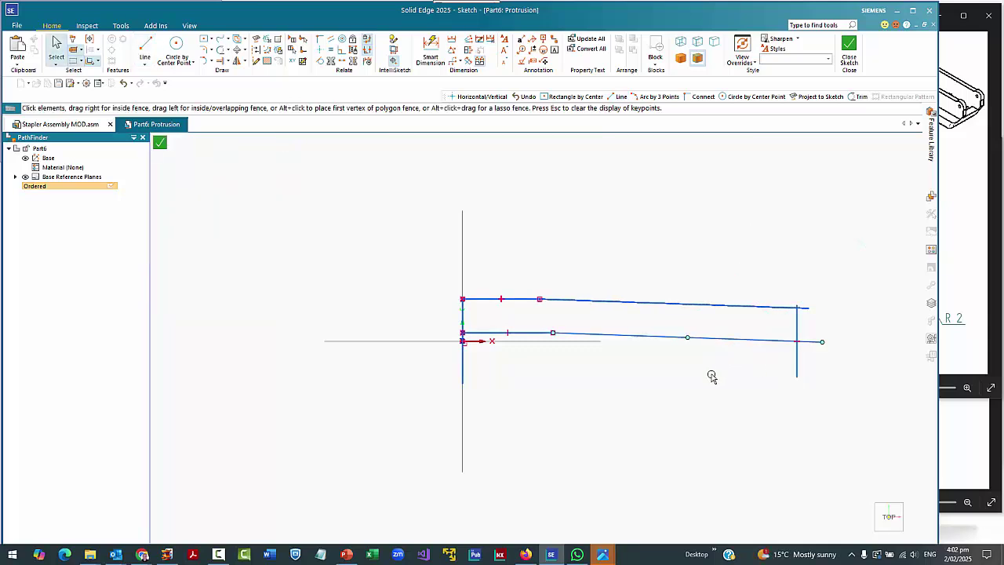
pyautogui.hotkey('ctrl', 'z')
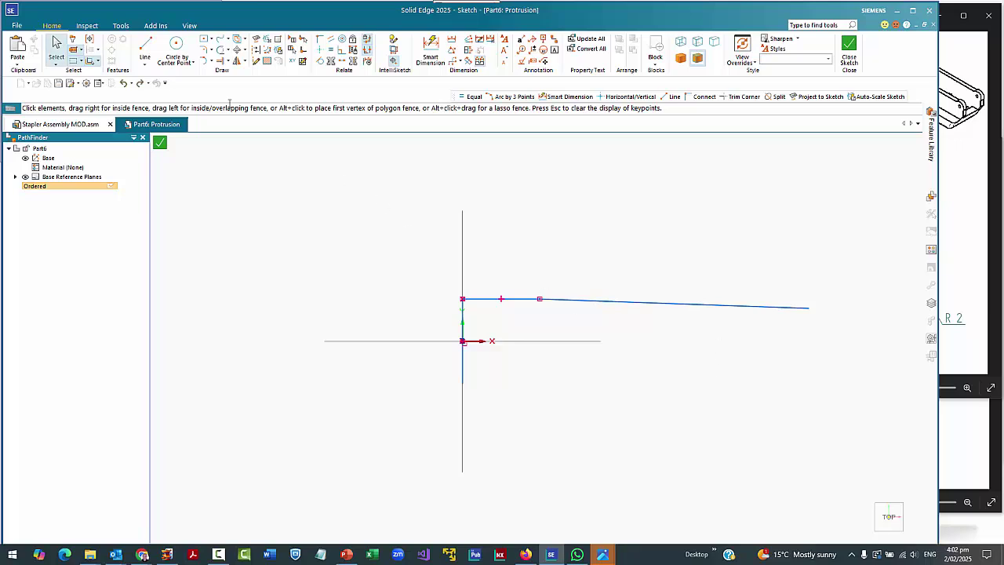
# Draw a 30 mm vertical line symmetric about the X axis at the far end, plus a horizontal line from its upper end back across the sloped line.
pyautogui.click(145, 48)
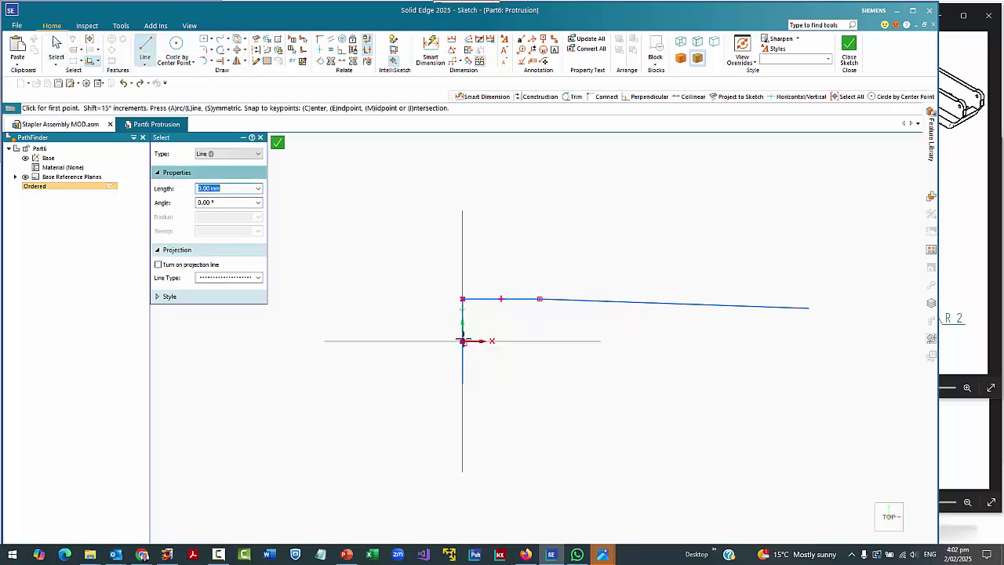
pyautogui.click(801, 340)
pyautogui.press('s')
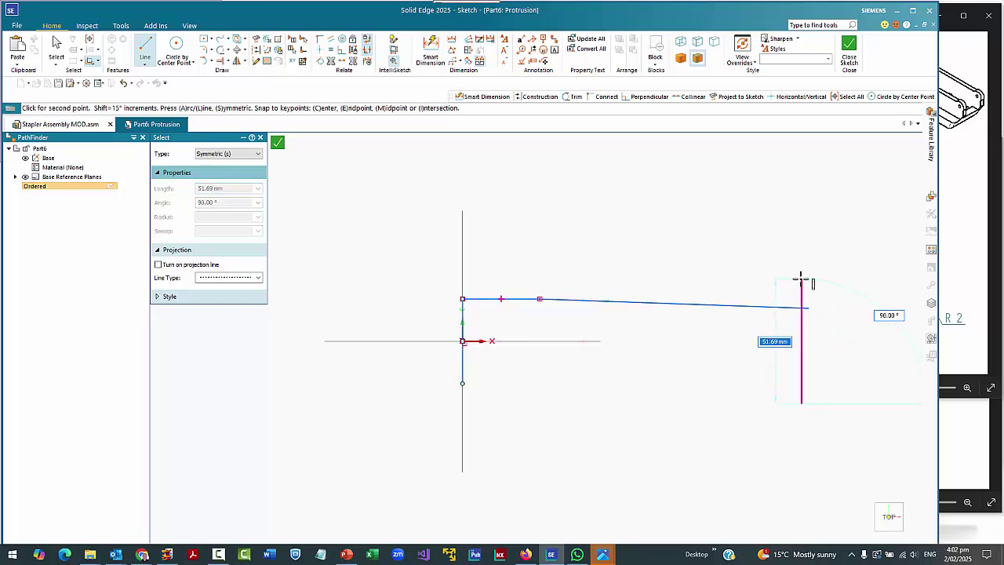
pyautogui.write('30')
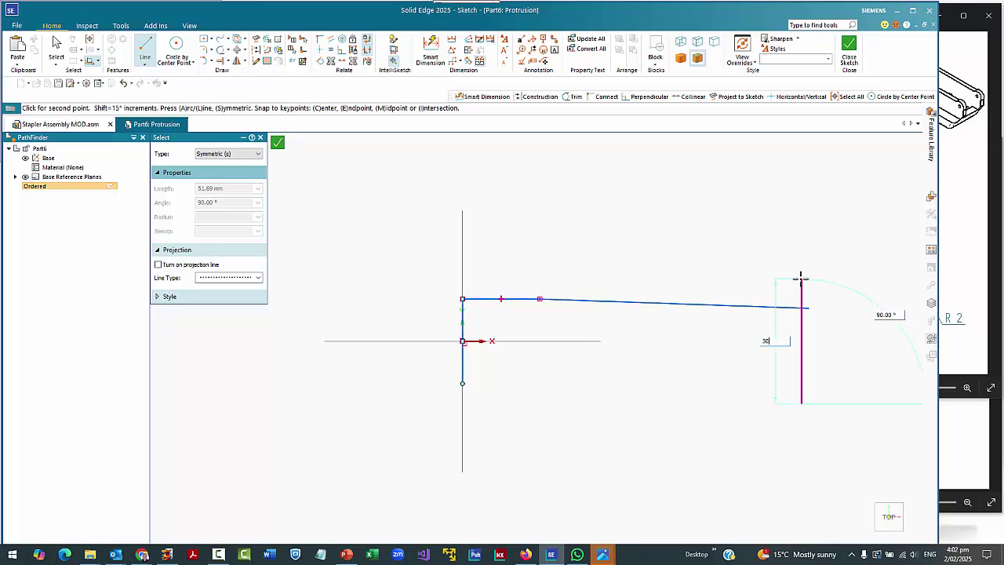
pyautogui.press('Tab')
pyautogui.press('Return')
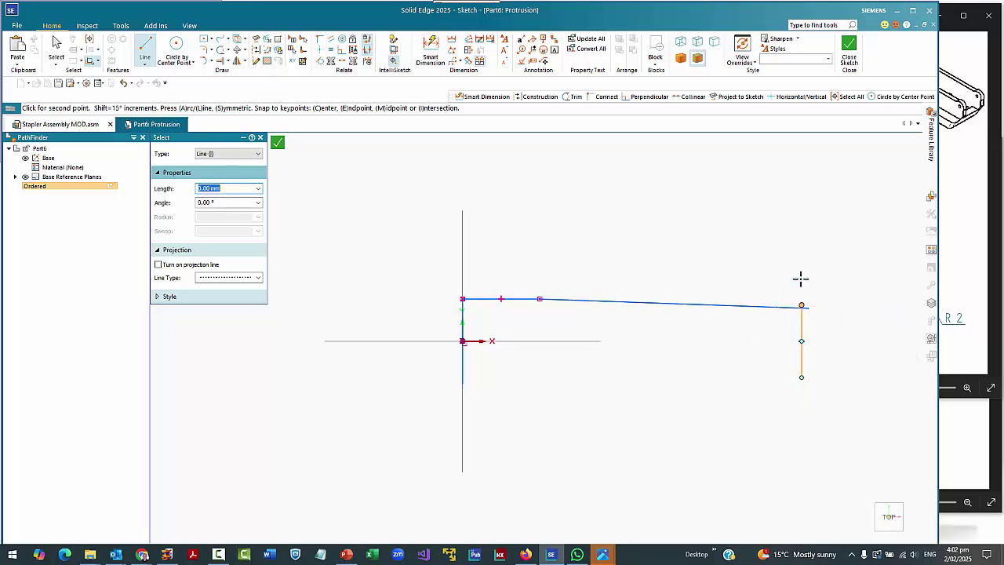
pyautogui.click(561, 306)
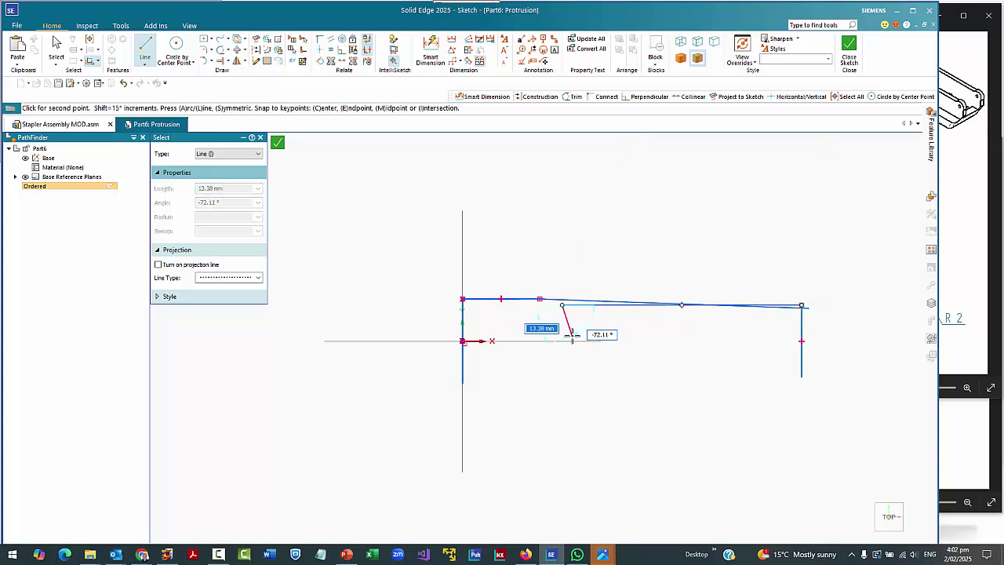
pyautogui.press('Escape')
# Dimension the lengths of both vertical end lines and the short horizontal line at the upper edge.
pyautogui.click(430, 49)
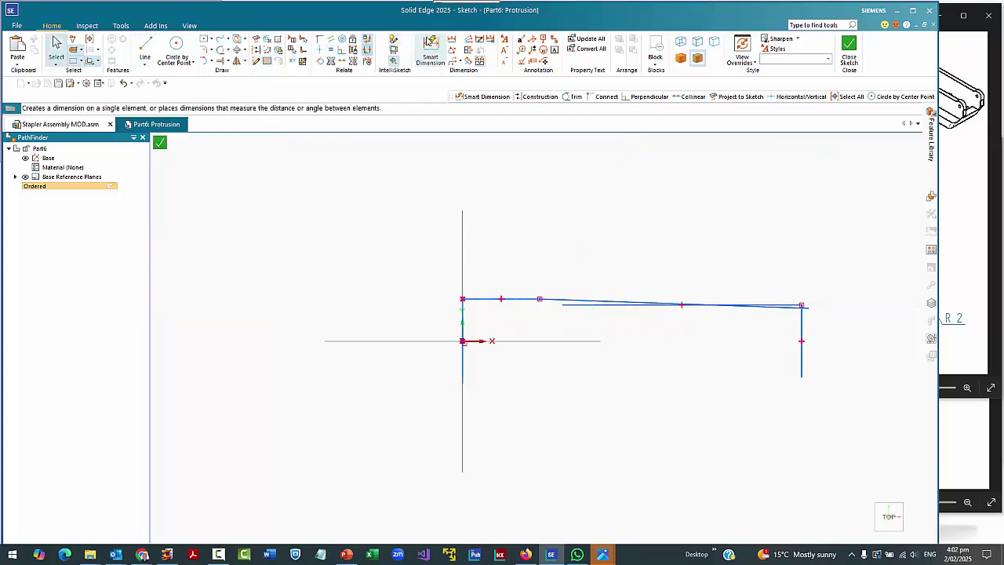
pyautogui.click(461, 315)
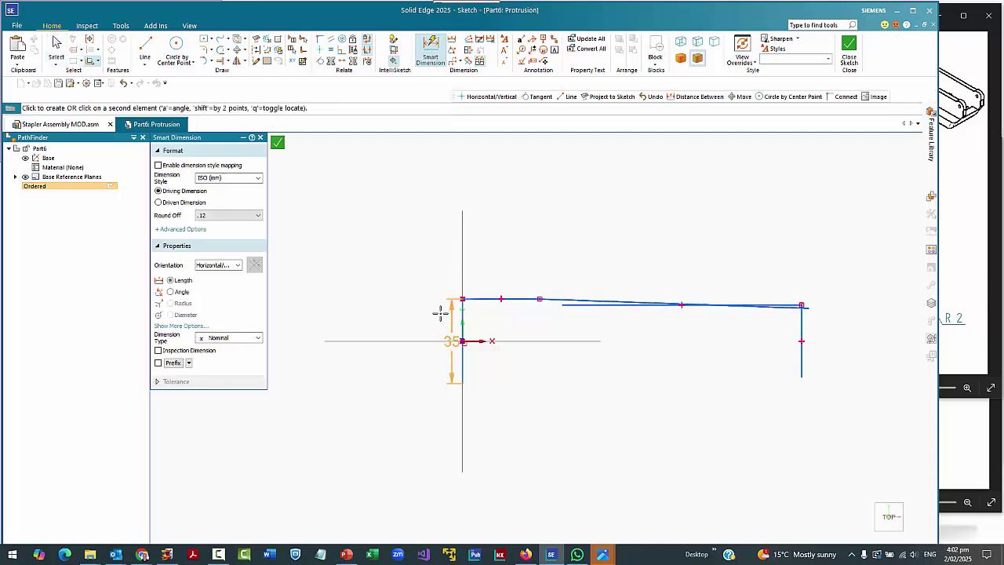
pyautogui.click(444, 329)
pyautogui.click(801, 333)
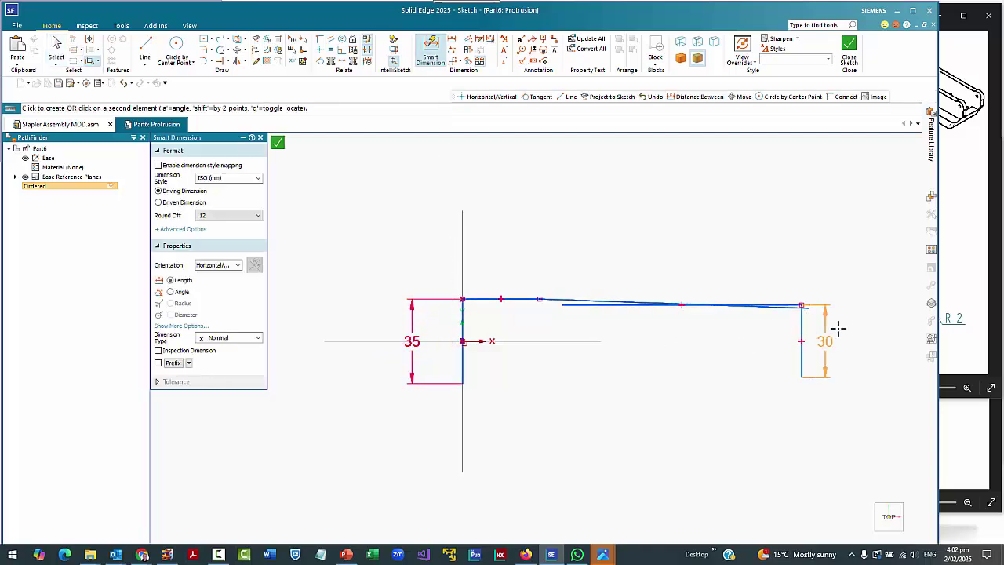
pyautogui.click(877, 333)
pyautogui.click(517, 299)
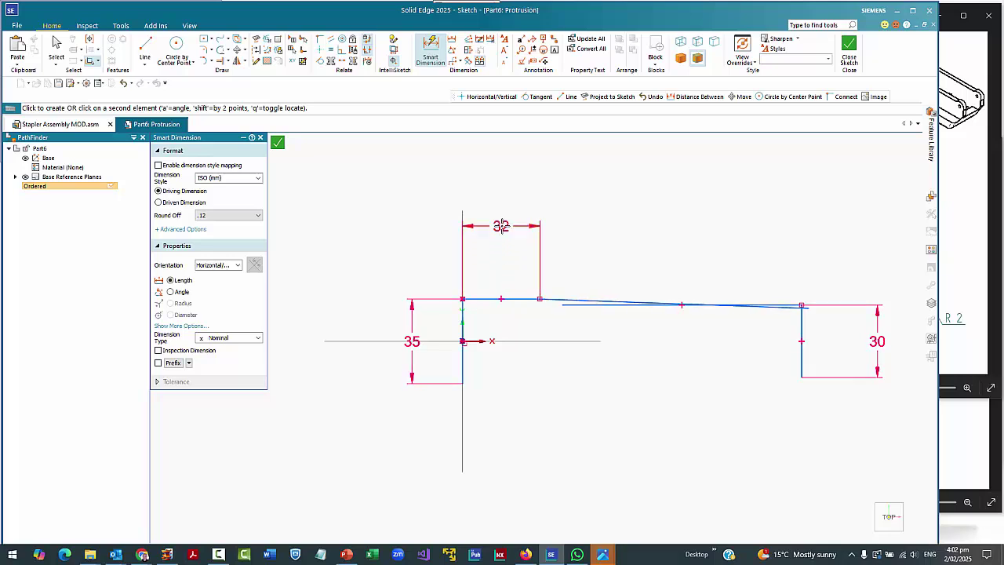
pyautogui.click(549, 235)
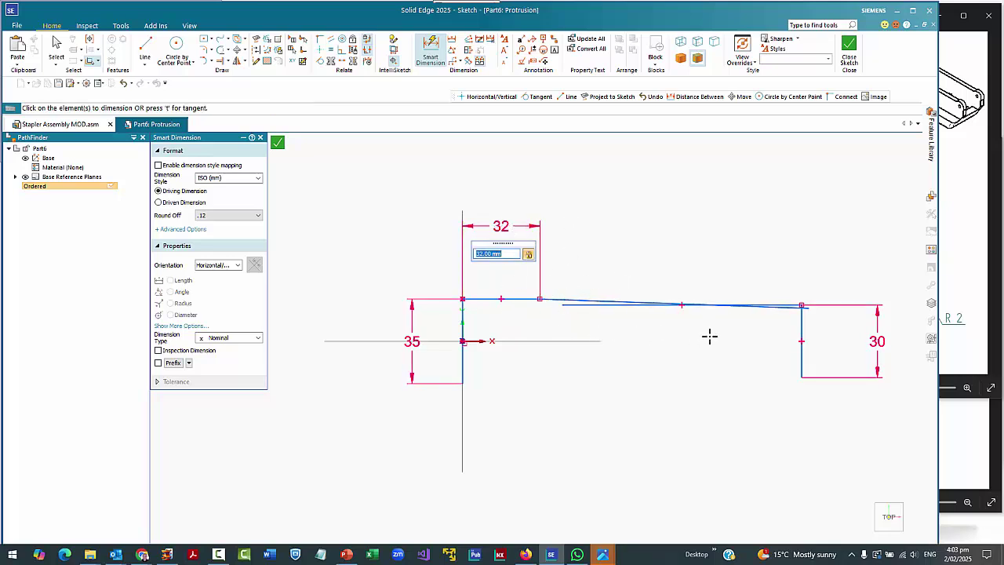
# Dimension the distance between the two vertical end lines and set it to 152 mm.
pyautogui.click(462, 315)
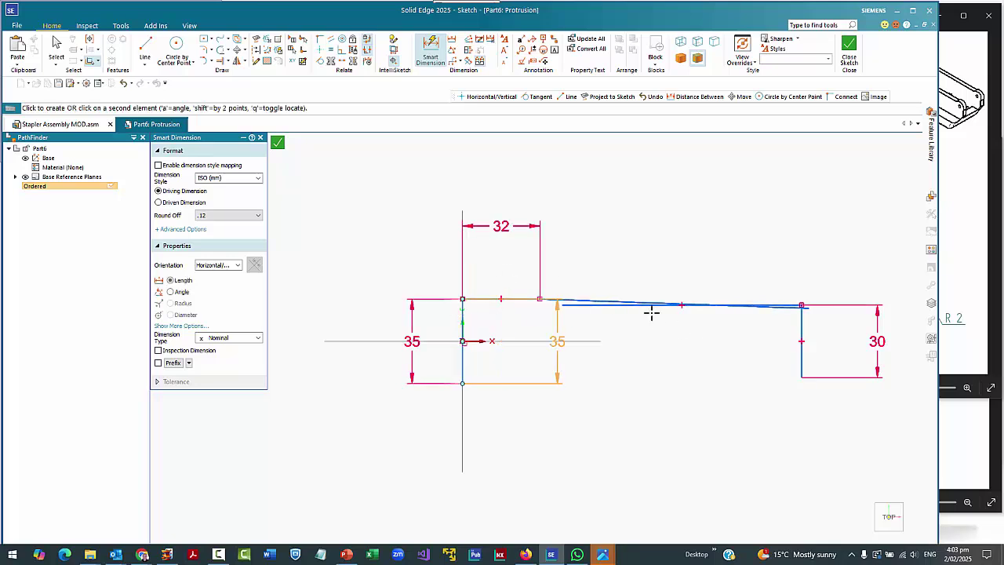
pyautogui.click(800, 320)
pyautogui.click(708, 181)
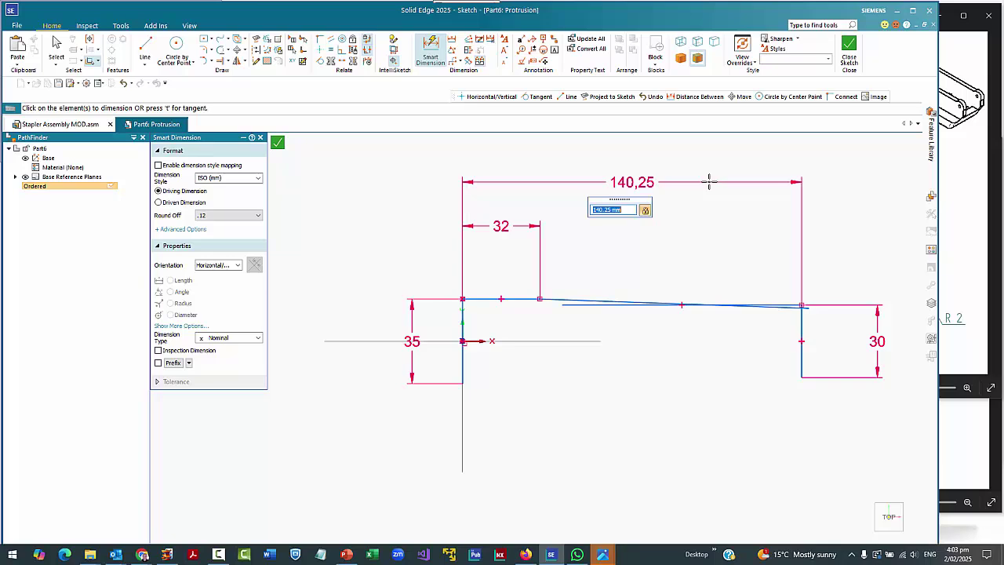
pyautogui.write('152')
pyautogui.press('Return')
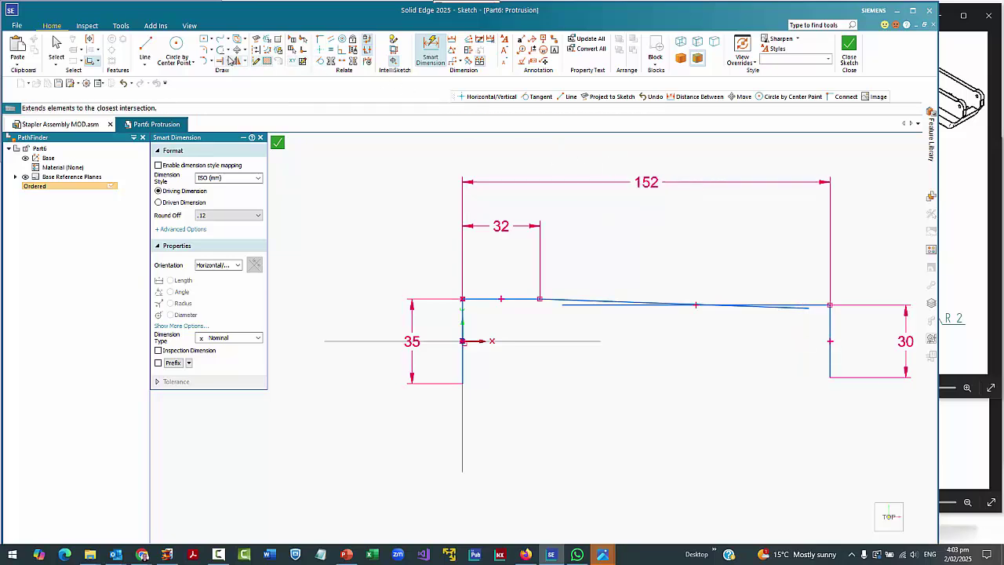
# Trim the overhanging end of the sloped line and corner-trim it with the horizontal line at the upper edge.
pyautogui.click(221, 49)
pyautogui.scroll(3, 794, 261)
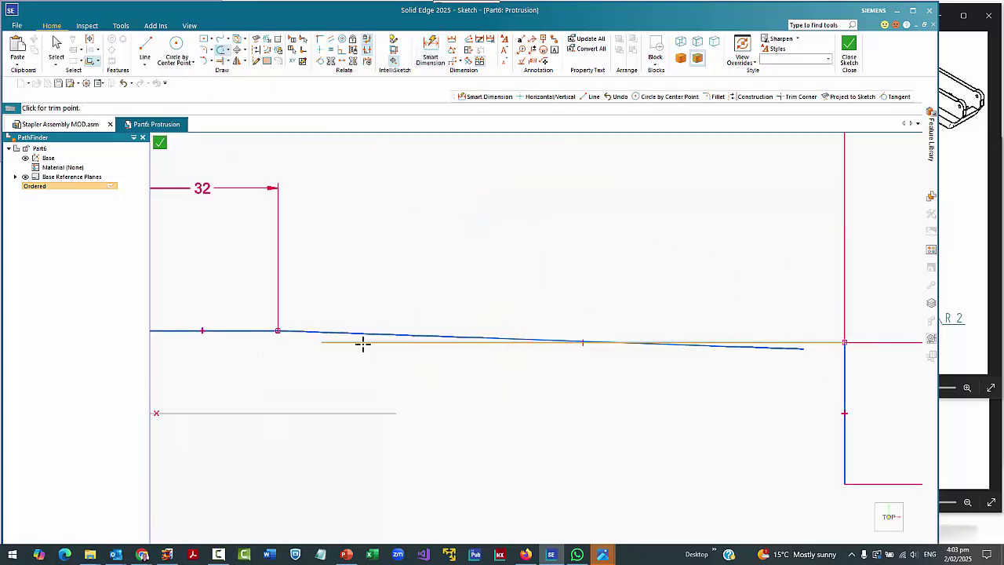
pyautogui.click(772, 346)
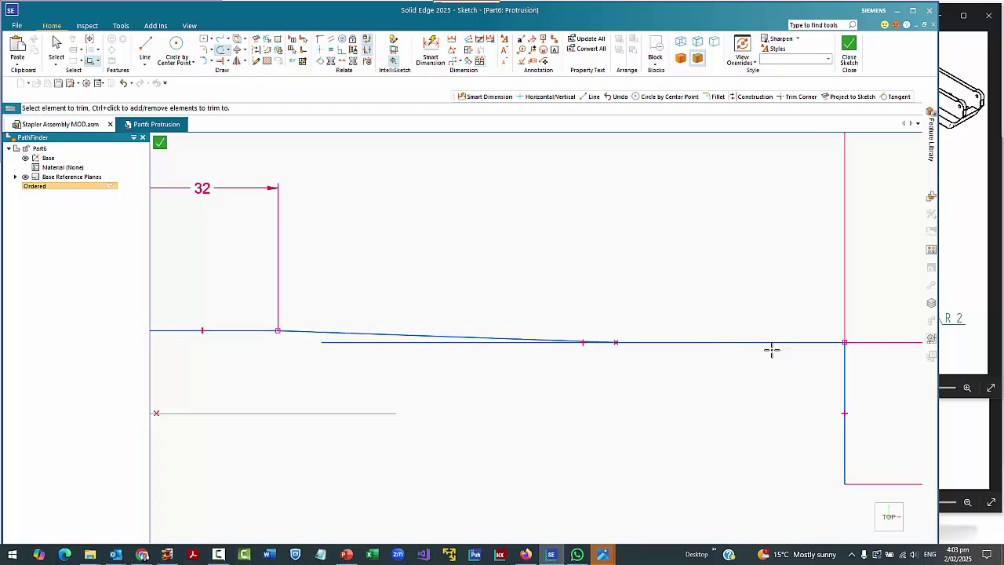
pyautogui.click(226, 50)
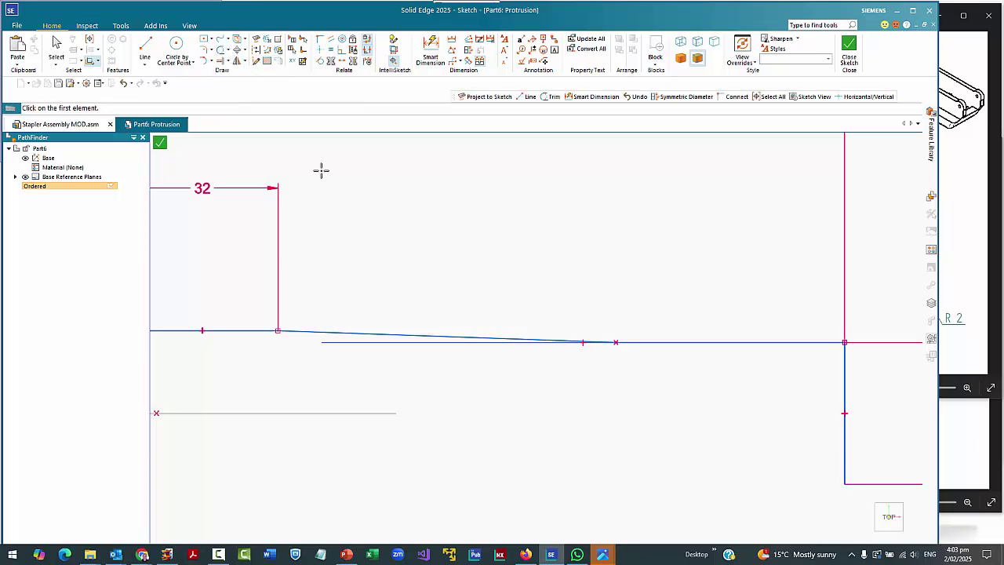
pyautogui.click(367, 334)
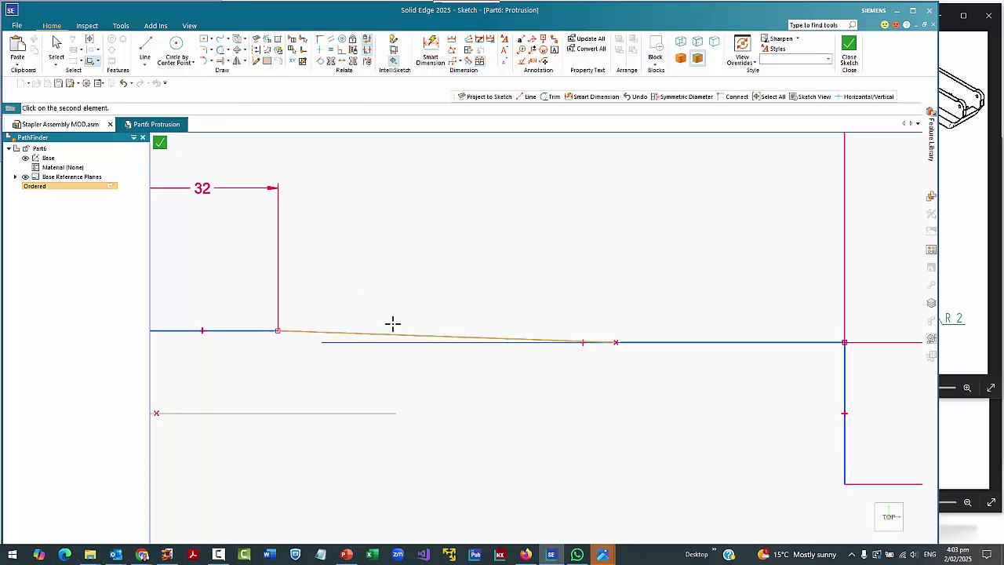
pyautogui.click(713, 342)
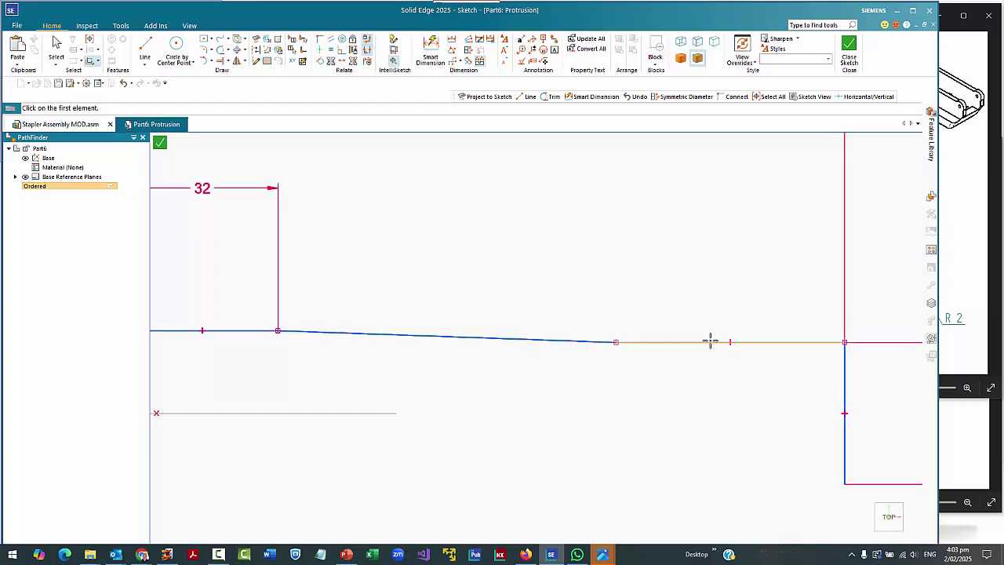
pyautogui.scroll(-3, 517, 262)
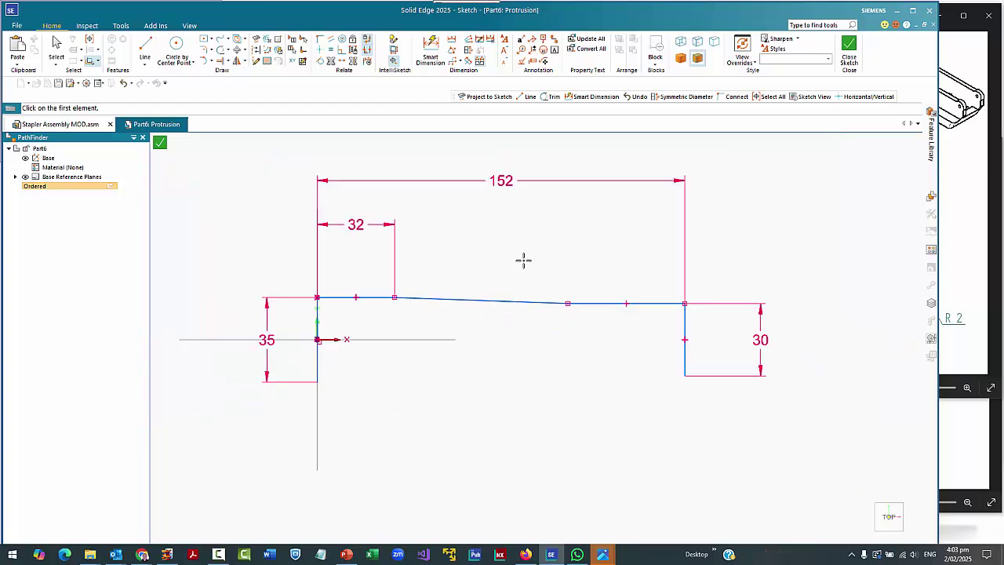
# Draw the lower side matching the upper one: a horizontal line, a 2° sloped line about 72 mm long, and a horizontal line closing the profile.
pyautogui.click(144, 49)
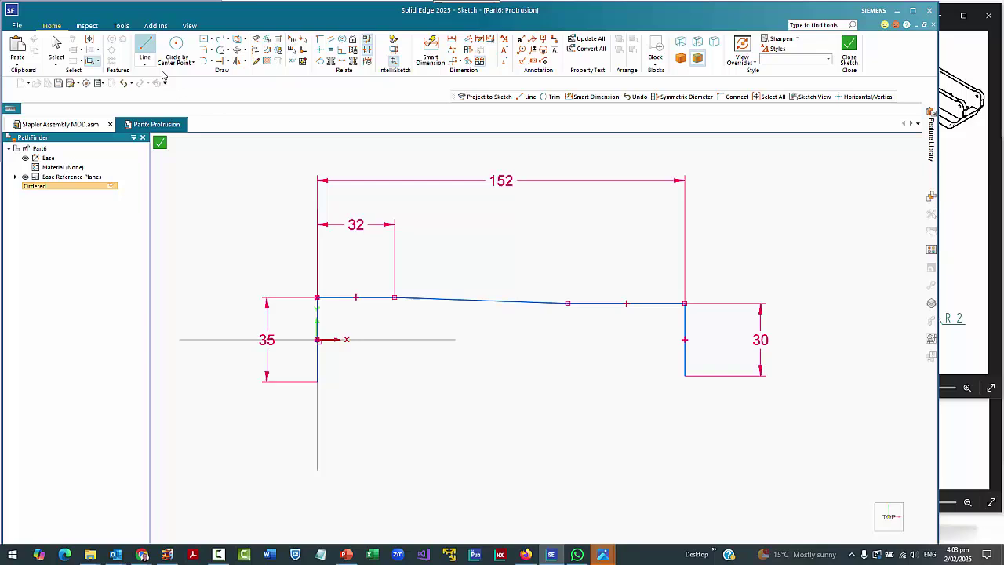
pyautogui.click(318, 382)
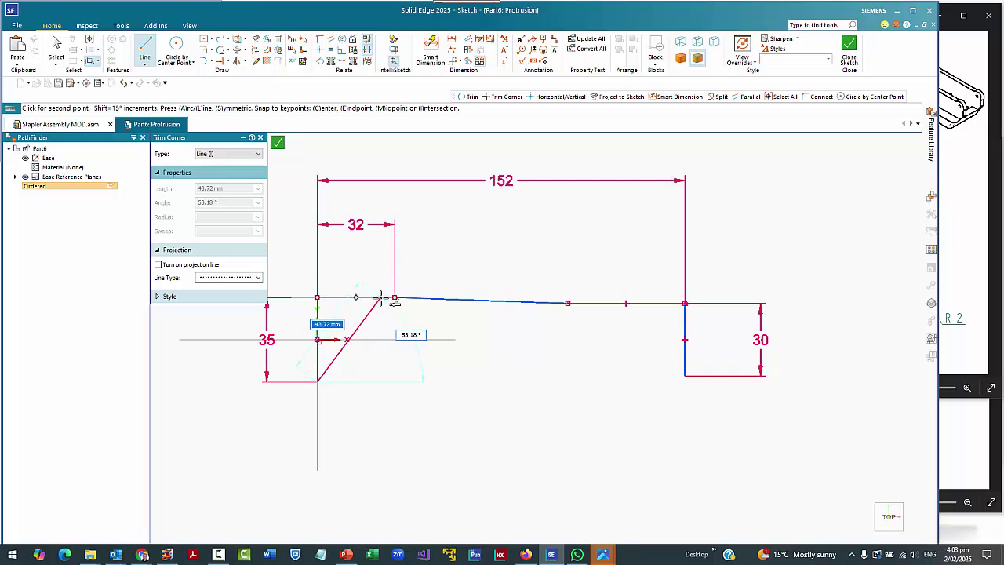
pyautogui.click(396, 381)
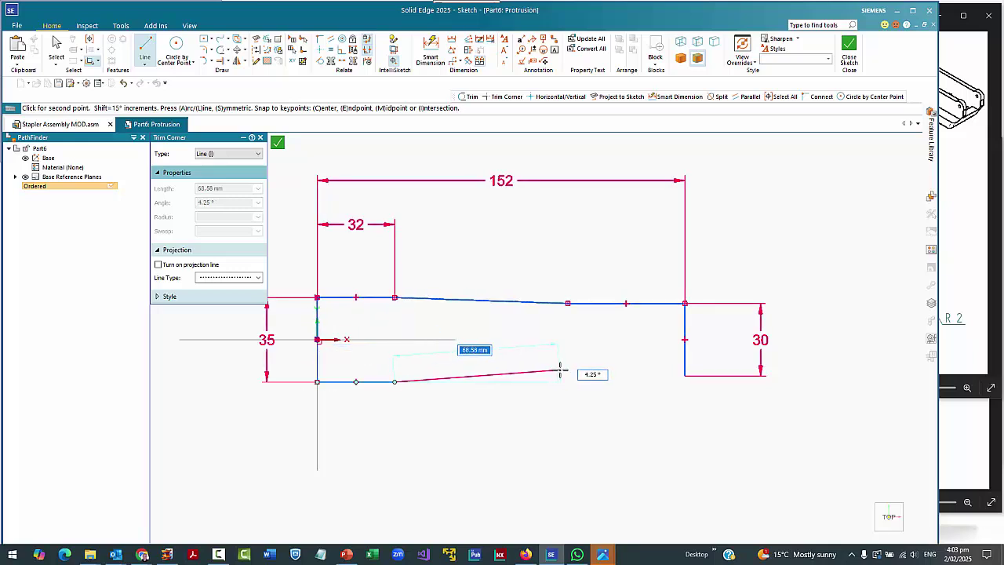
pyautogui.press('Tab')
pyautogui.write('2')
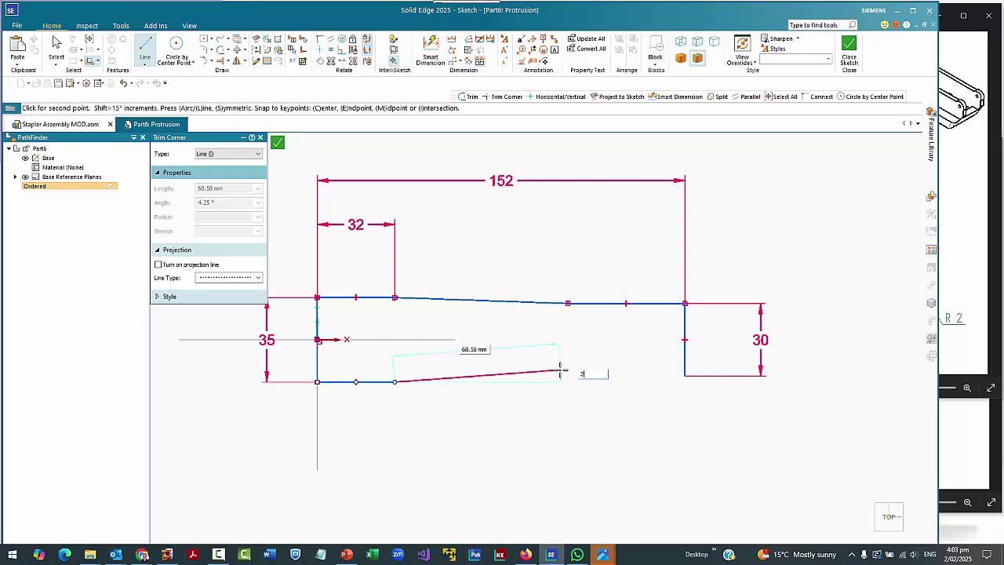
pyautogui.press('Tab')
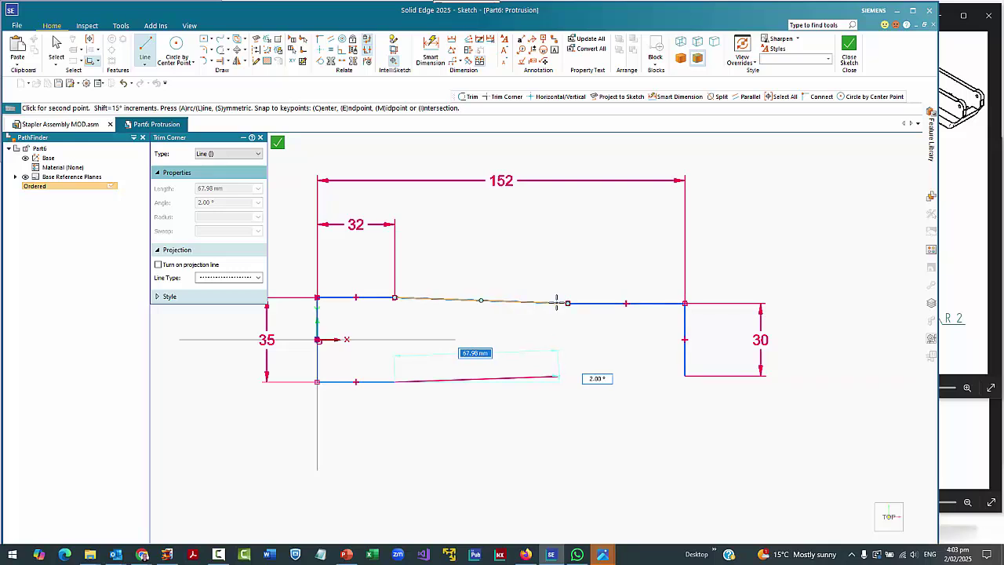
pyautogui.click(569, 377)
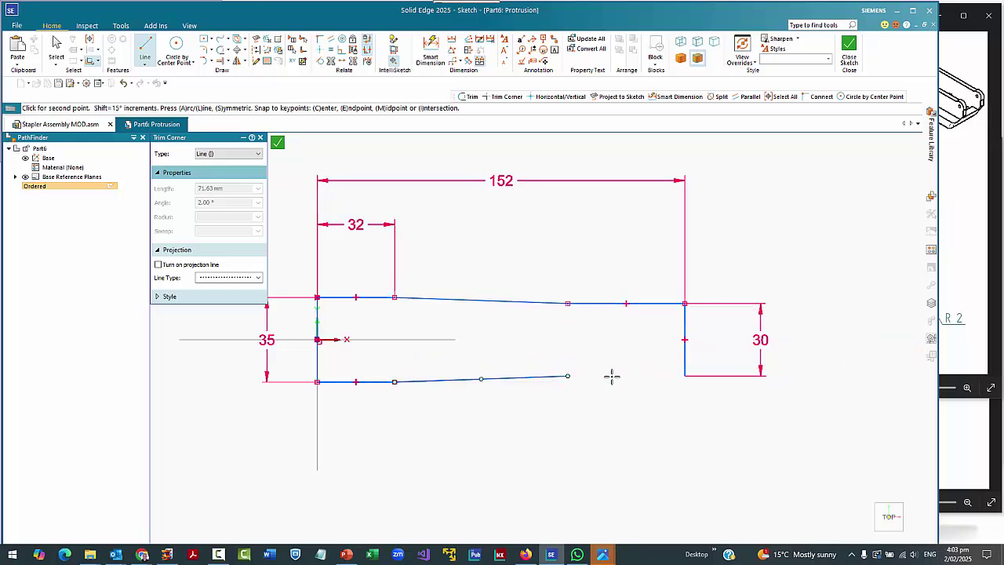
pyautogui.click(683, 376)
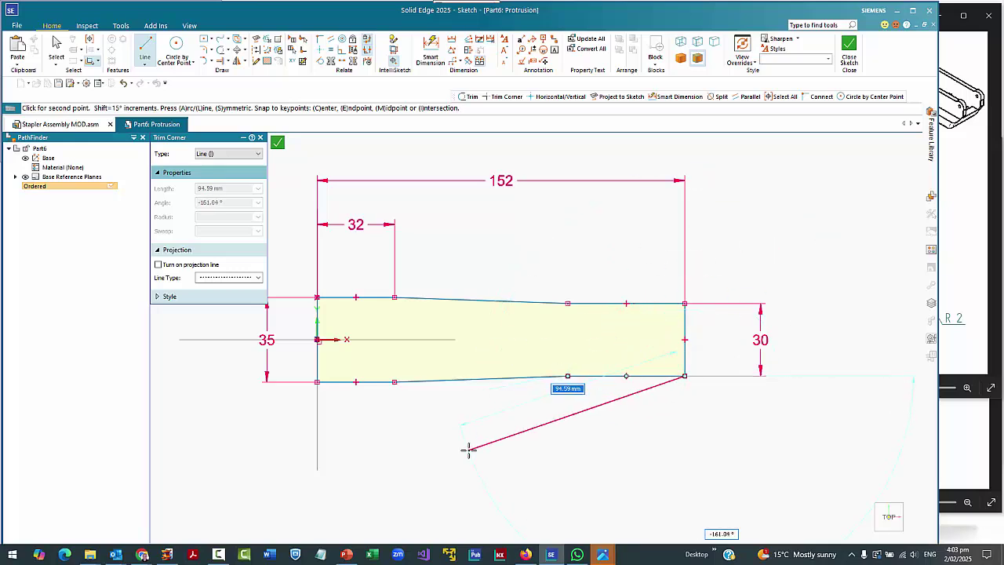
pyautogui.press('Escape')
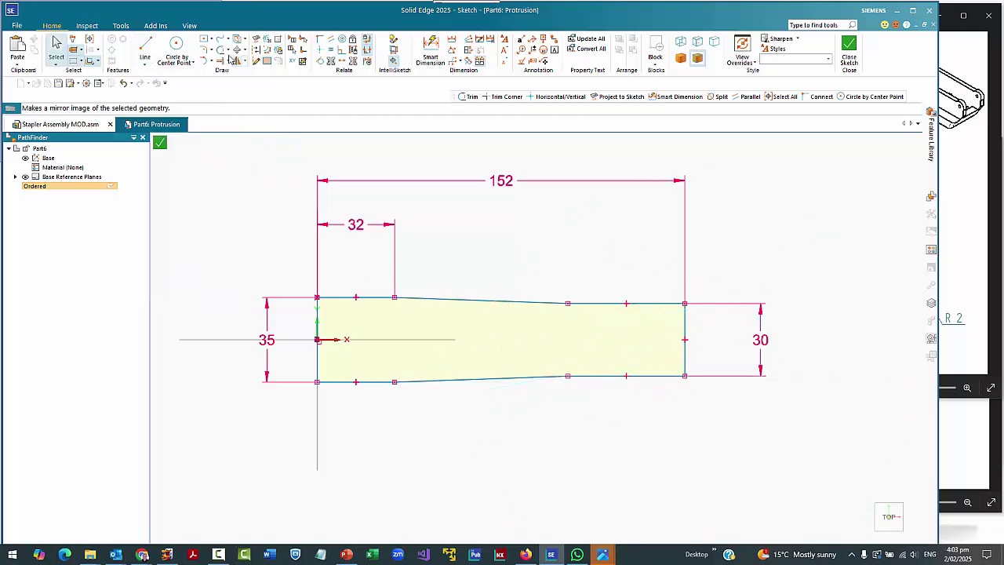
# Vertically align the lower endpoints of the short horizontal line and the sloped line with their upper counterparts.
pyautogui.click(320, 49)
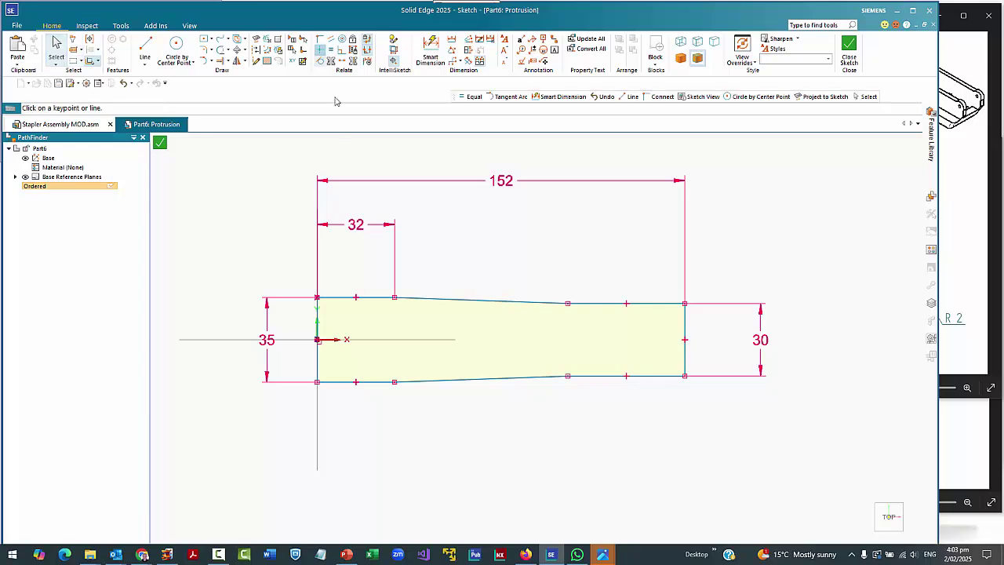
pyautogui.click(394, 297)
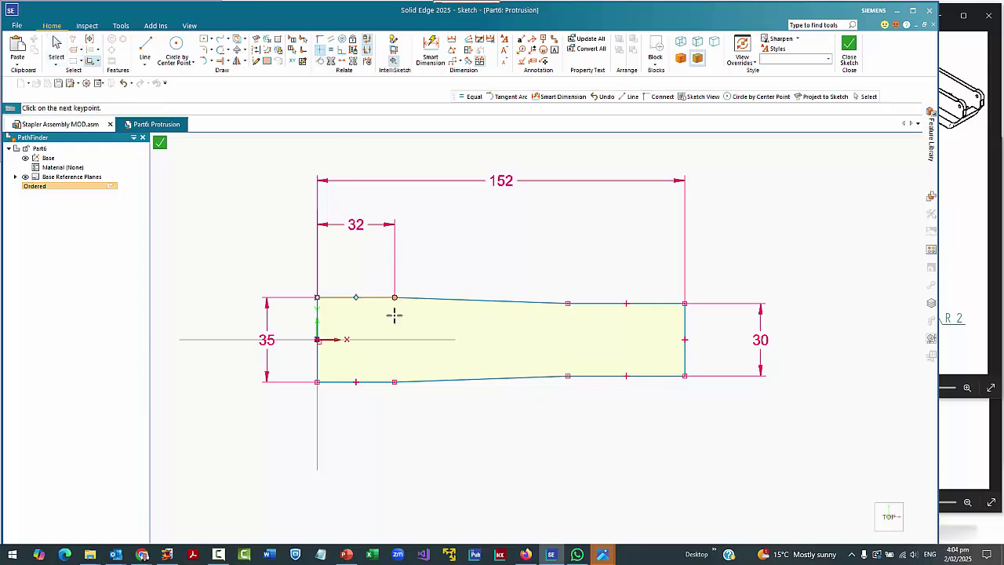
pyautogui.click(394, 382)
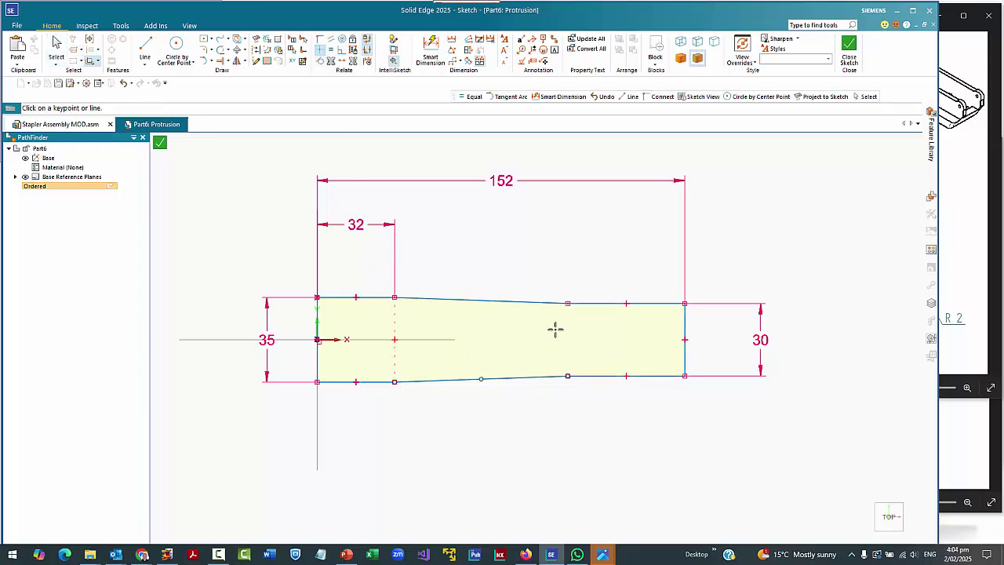
pyautogui.click(567, 305)
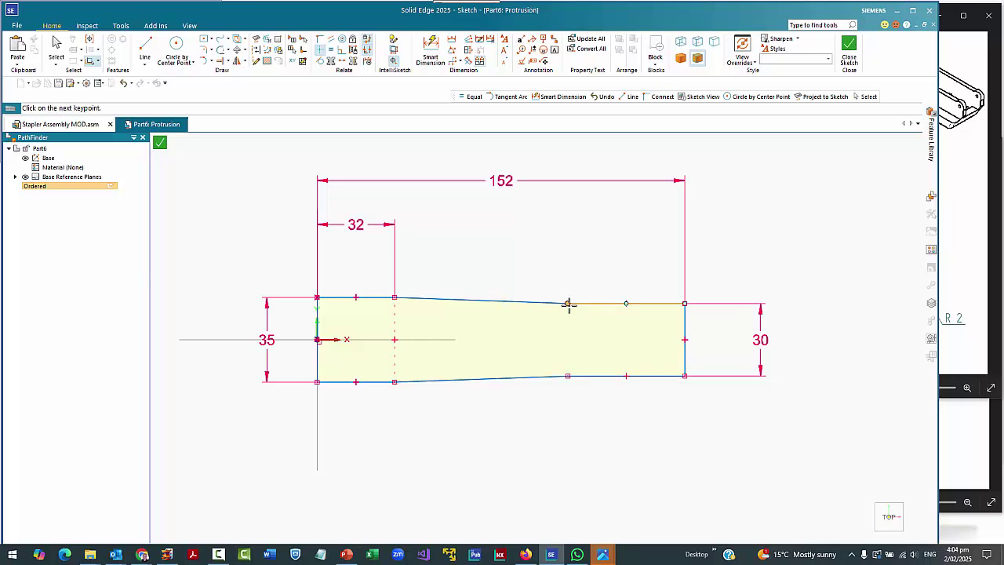
pyautogui.click(567, 376)
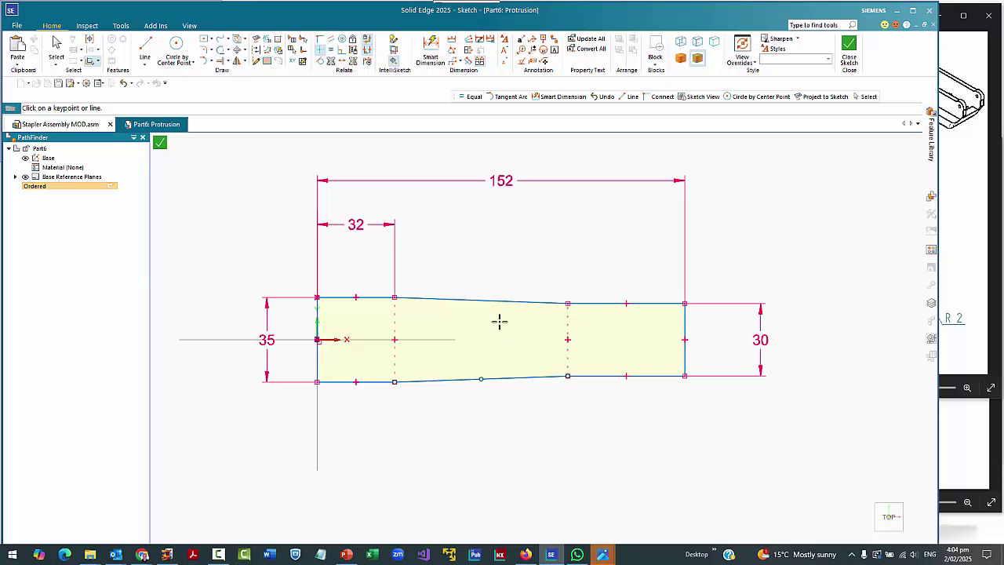
# Dimension the upper sloped line's angle and apply an Equal relation between the upper and lower sloped lines.
pyautogui.click(430, 49)
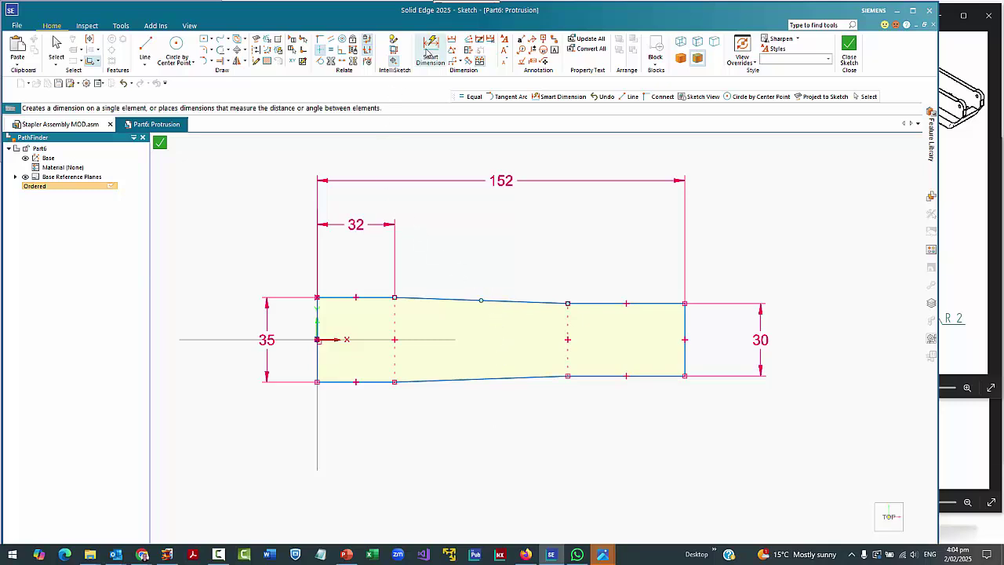
pyautogui.click(451, 298)
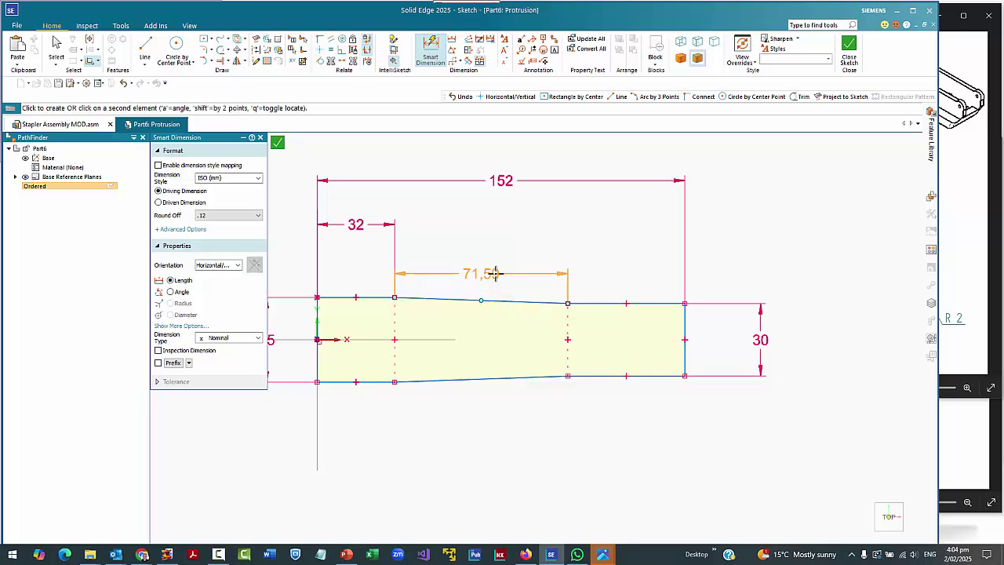
pyautogui.rightClick(539, 272)
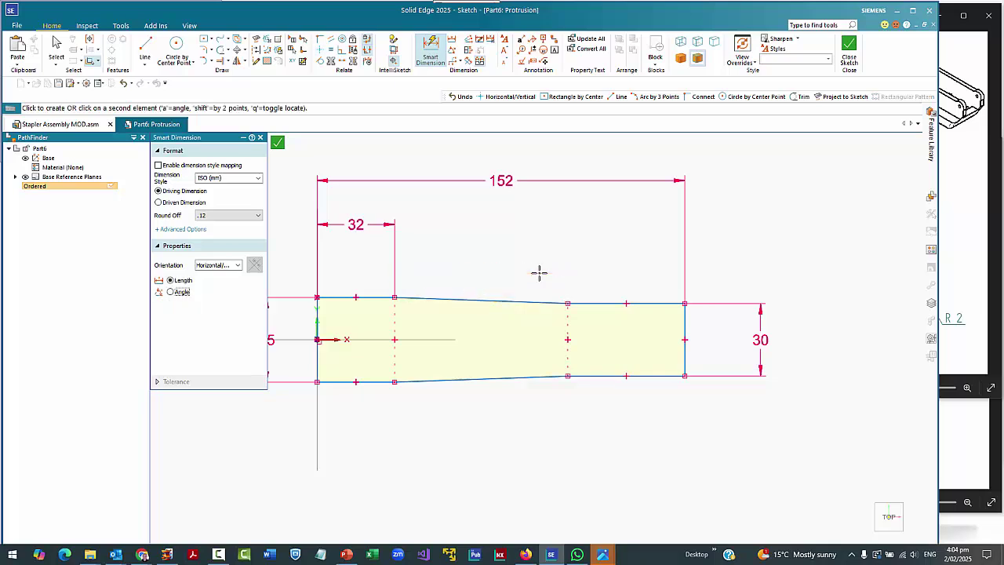
pyautogui.press('a')
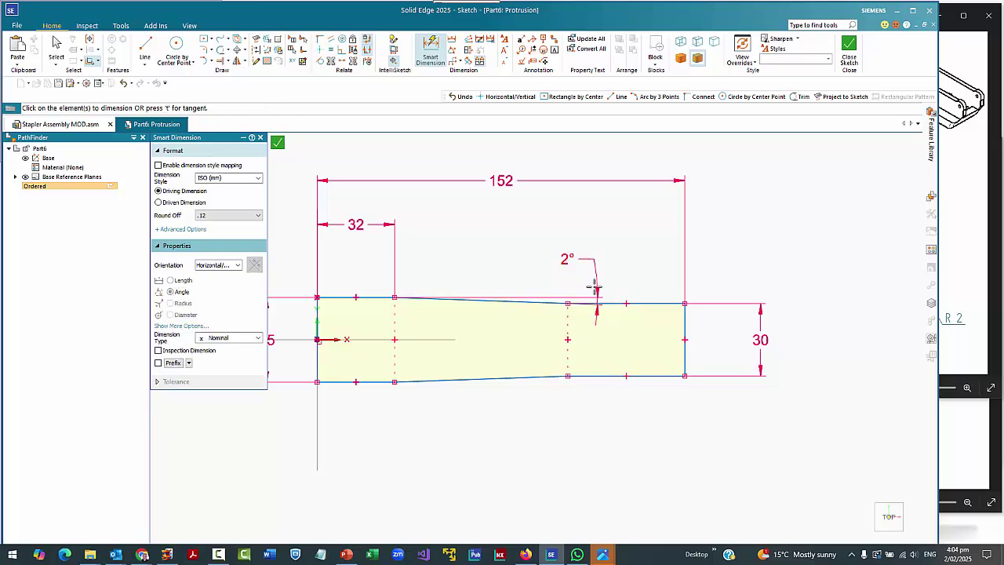
pyautogui.click(593, 287)
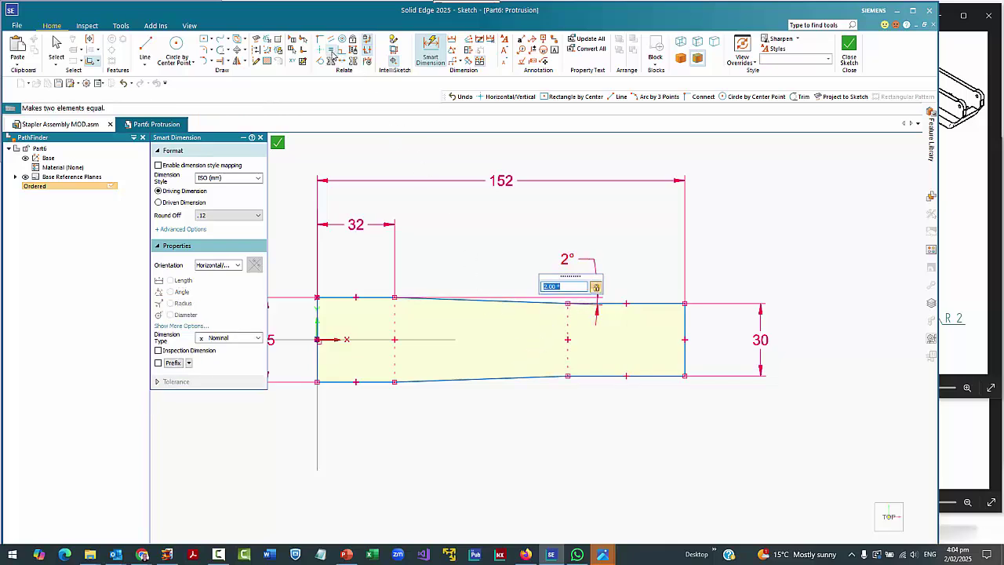
pyautogui.press('Escape')
pyautogui.click(497, 301)
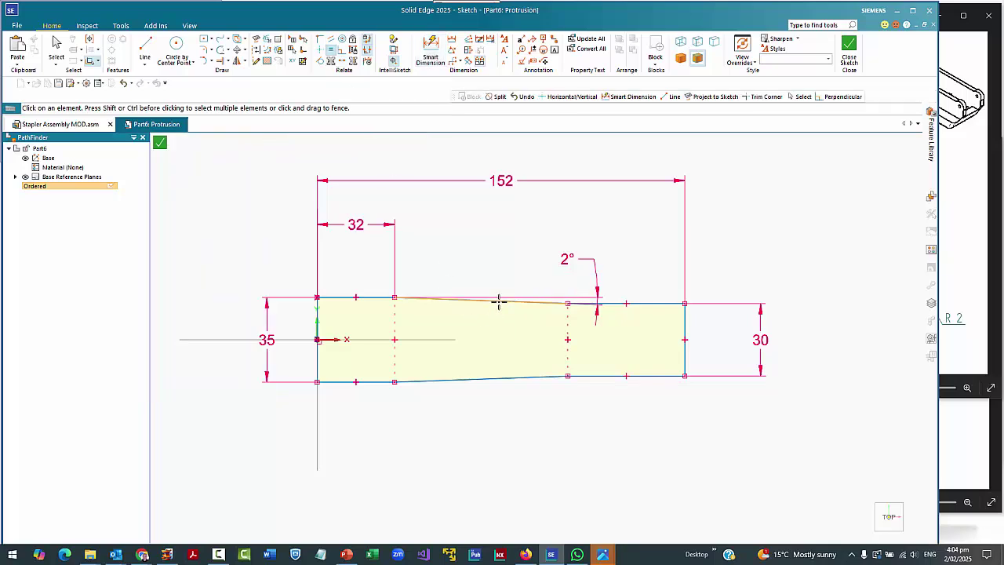
pyautogui.click(502, 378)
# Close the sketch and extrude the profile 12 mm upward with a one-sided, non-symmetric extent.
pyautogui.click(160, 144)
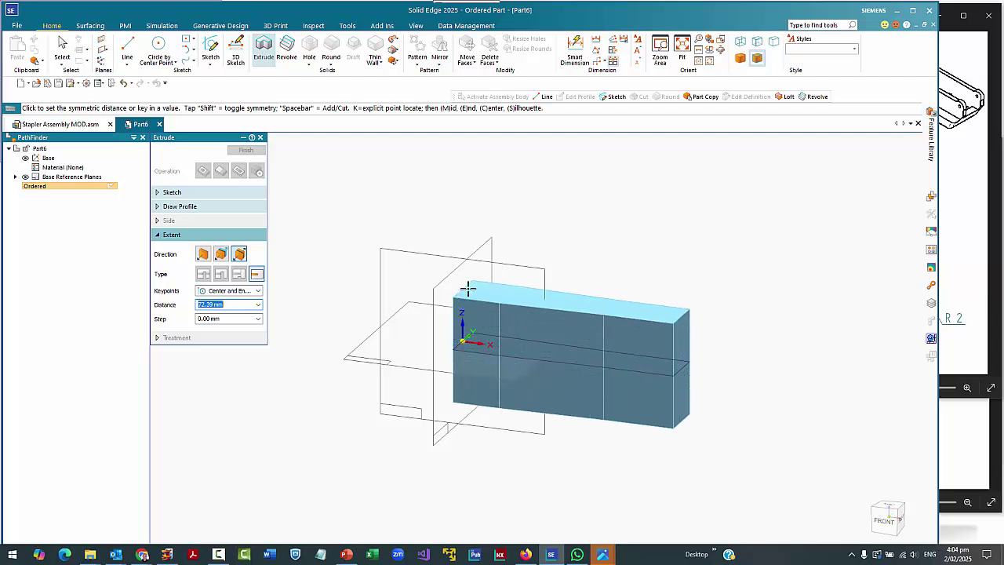
pyautogui.press('shift')
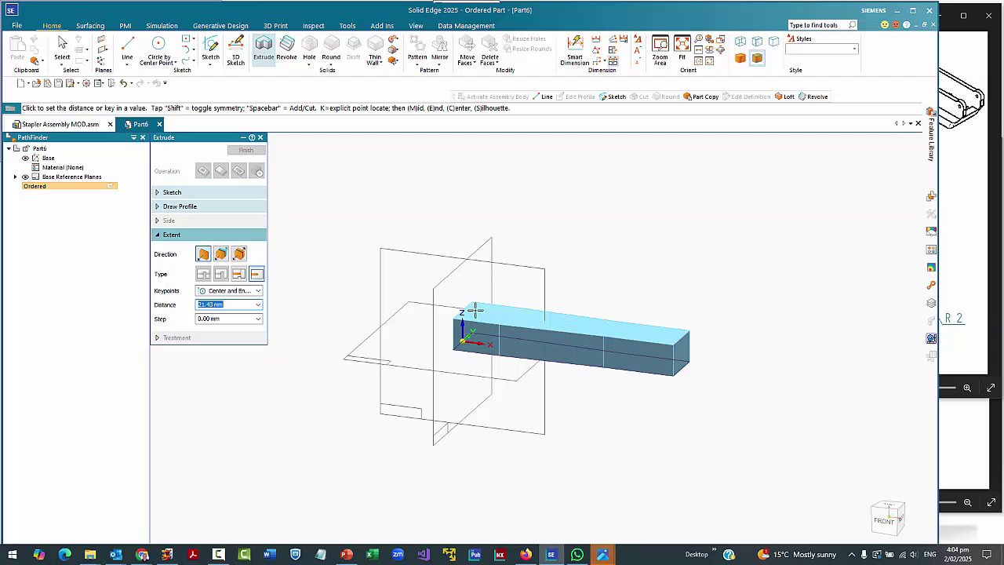
pyautogui.write('12')
pyautogui.press('Tab')
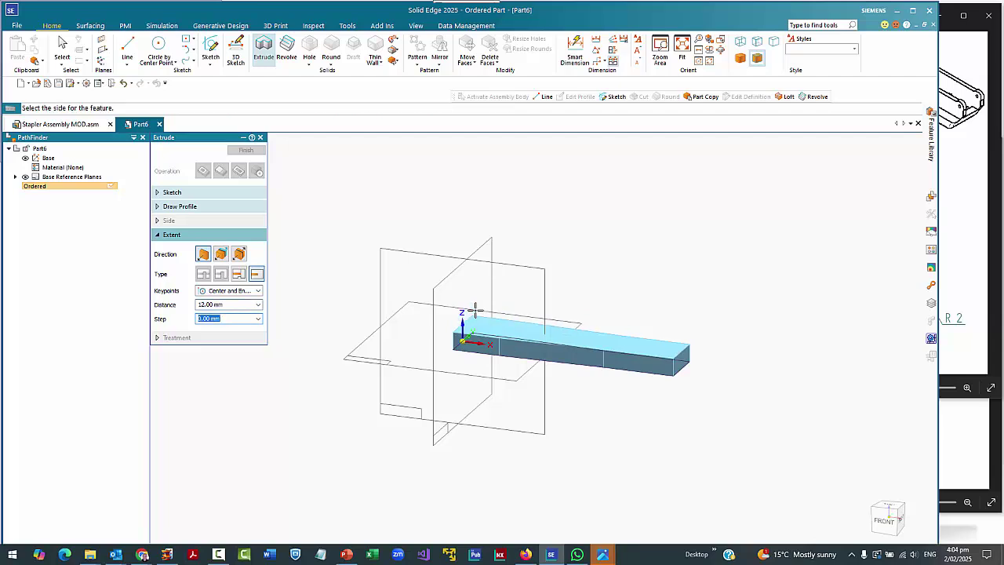
pyautogui.click(474, 311)
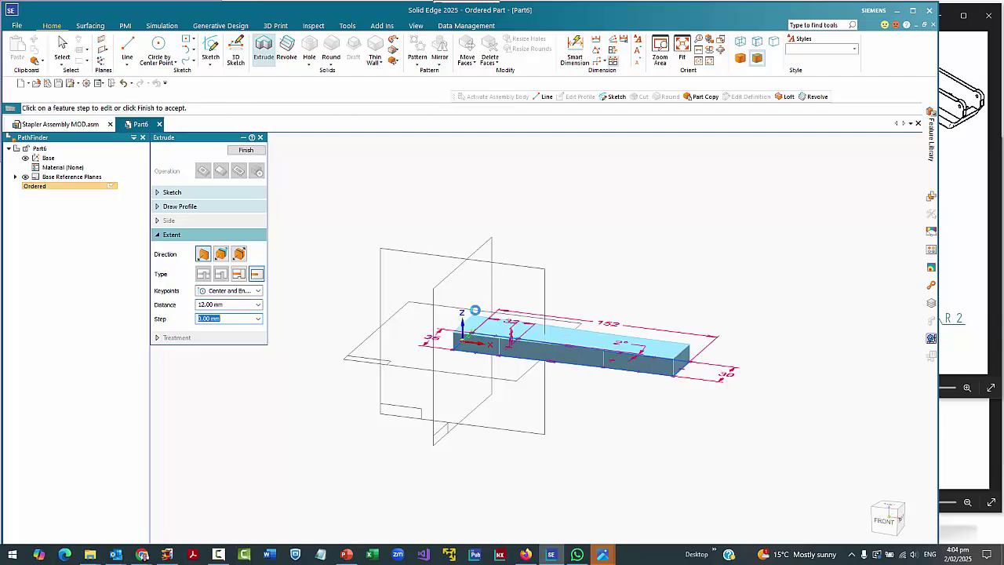
pyautogui.rightClick(449, 411)
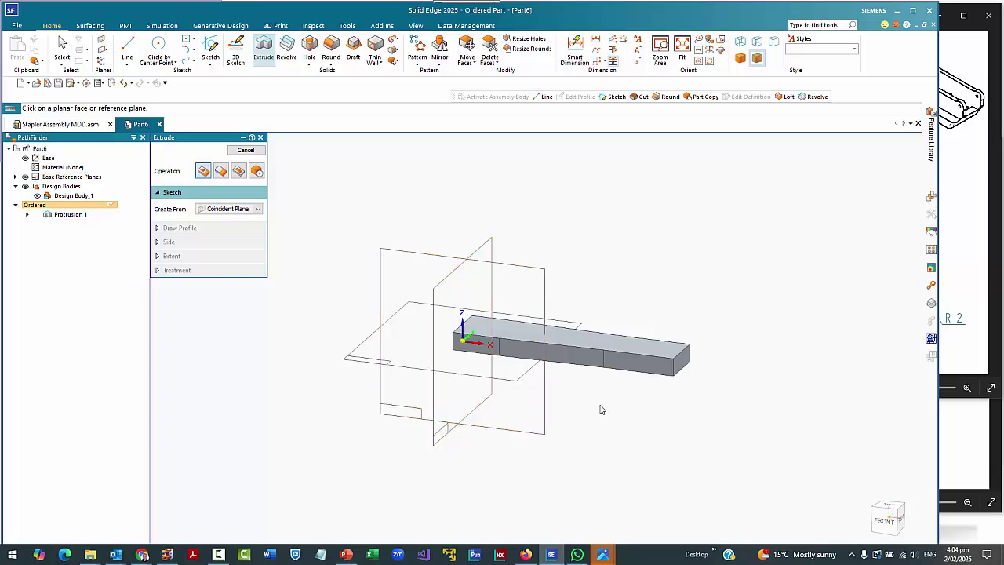
# Check the side-view dimensions in base 1.jpg and start a cutout sketch on the front plane with the base reference planes hidden.
pyautogui.click(944, 376)
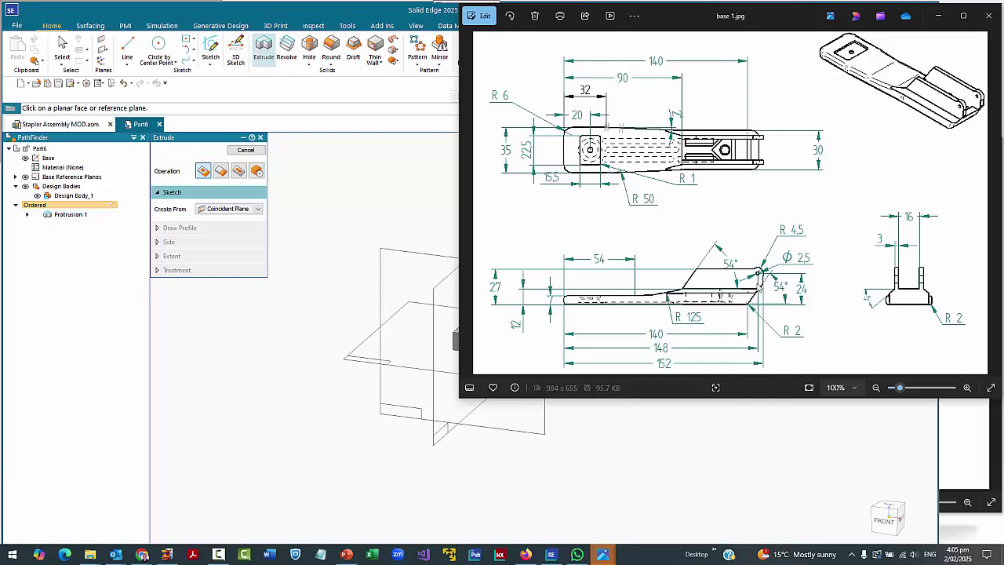
pyautogui.click(320, 270)
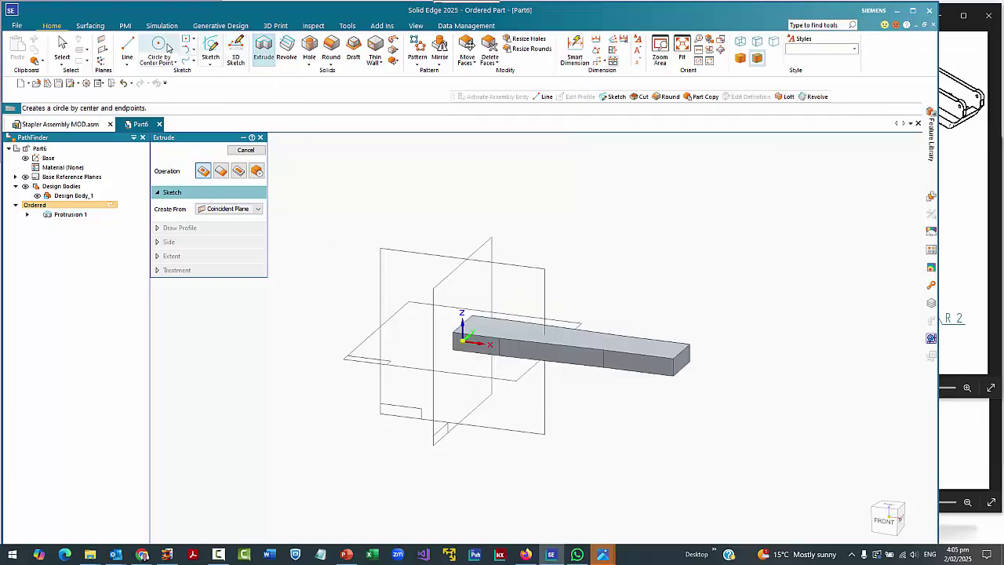
pyautogui.press('Escape')
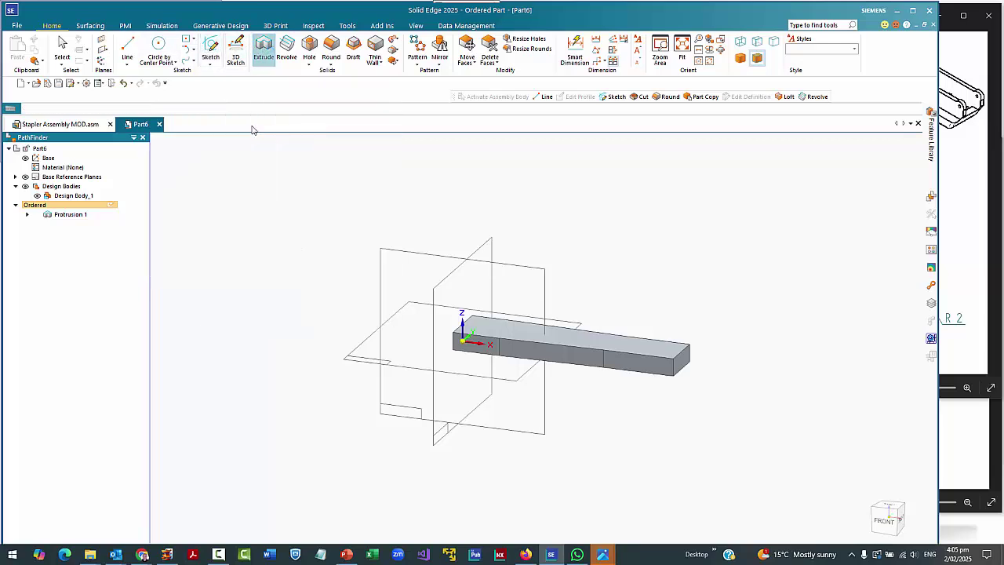
pyautogui.click(239, 172)
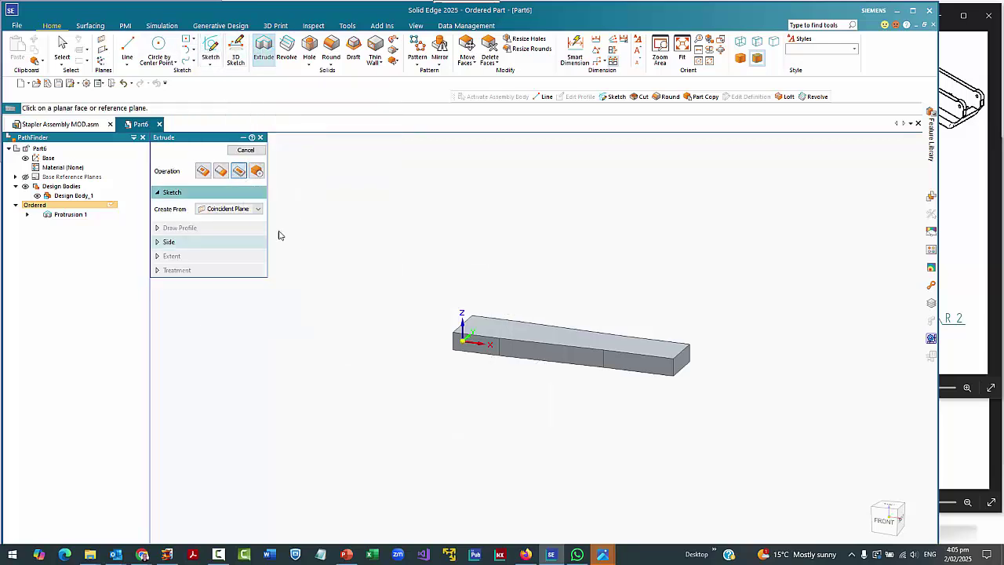
pyautogui.click(464, 321)
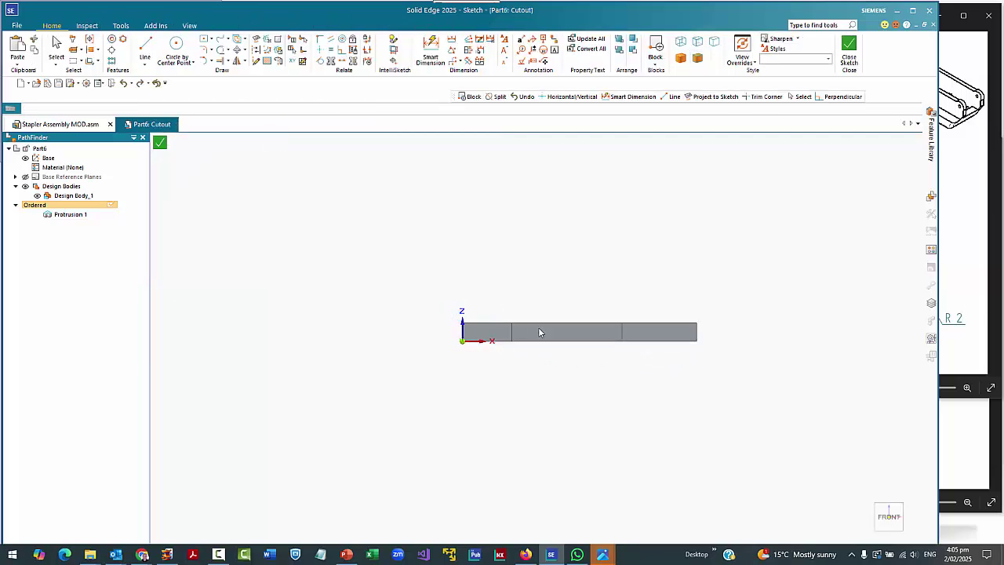
# Draw a horizontal 54 mm line starting at the midpoint of the body's vertical edge above the origin.
pyautogui.press('l')
pyautogui.scroll(3, 544, 316)
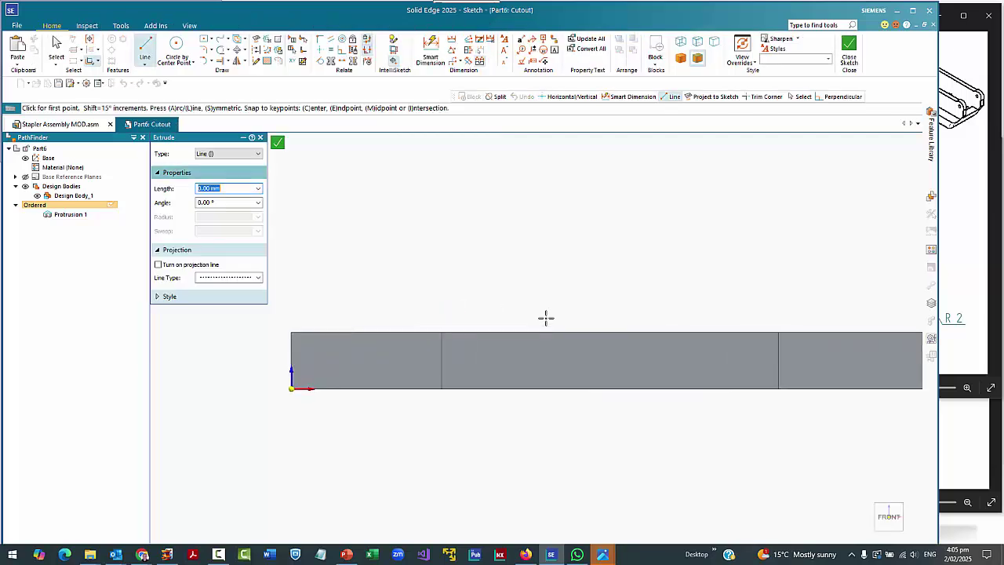
pyautogui.click(291, 361)
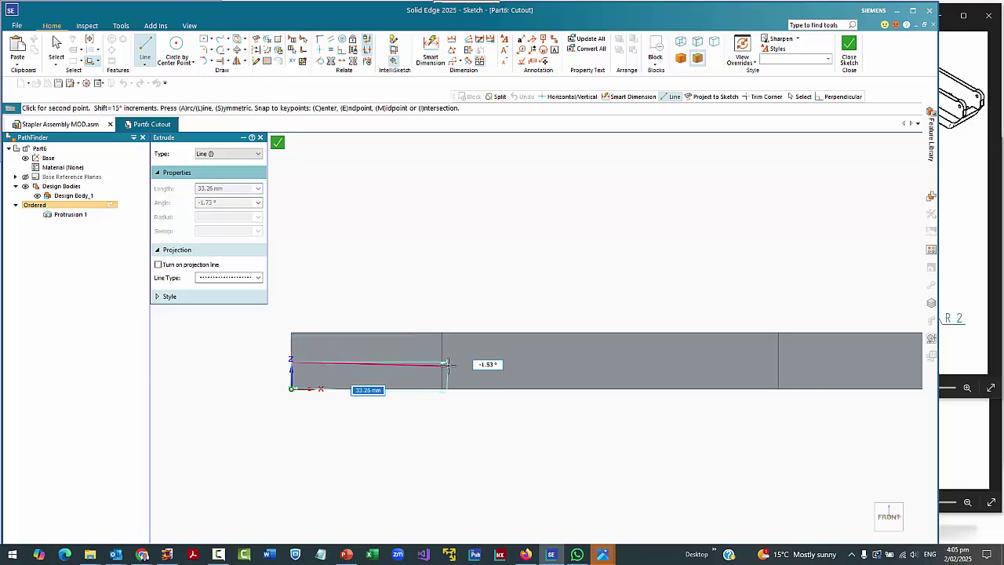
pyautogui.write('5')
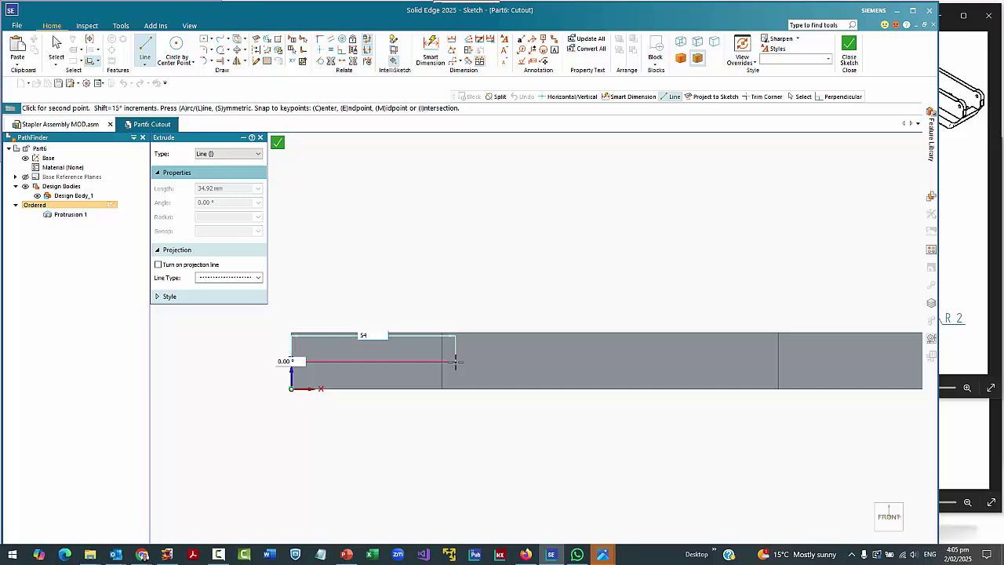
pyautogui.write('4')
pyautogui.press('Tab')
pyautogui.press('Return')
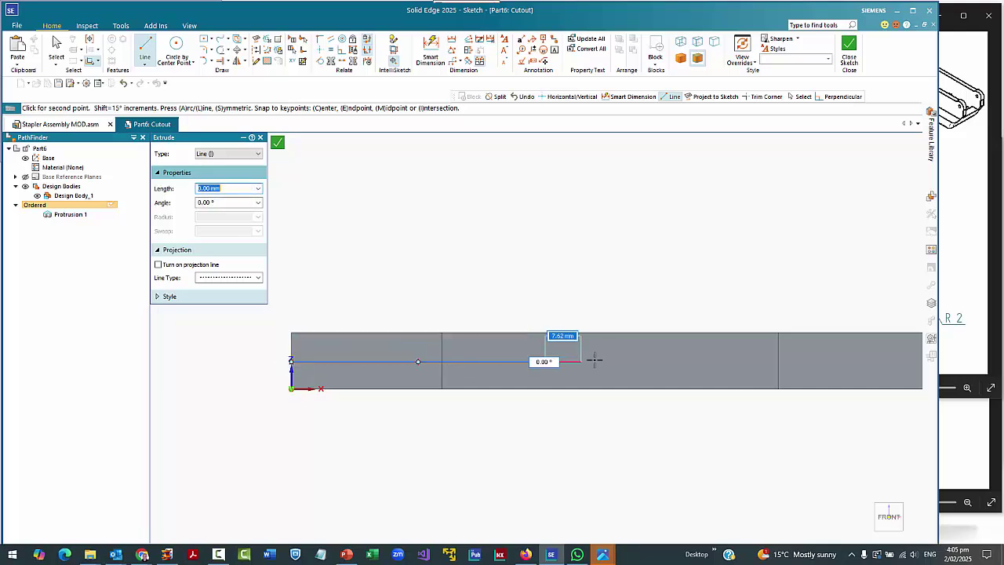
# Continue the profile with a tangent arc of radius 125 mm curving up to the body's top edge.
pyautogui.press('a')
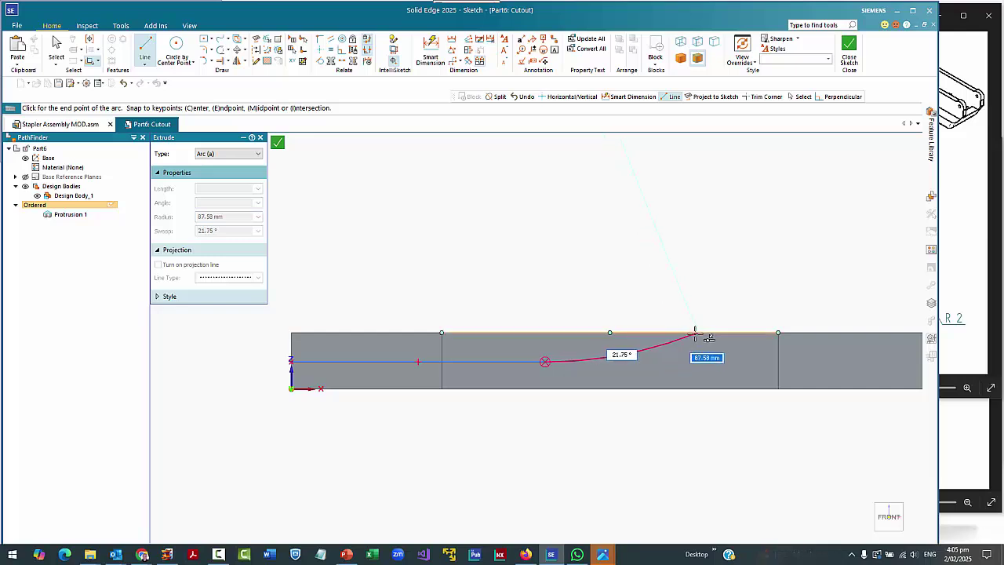
pyautogui.write('1')
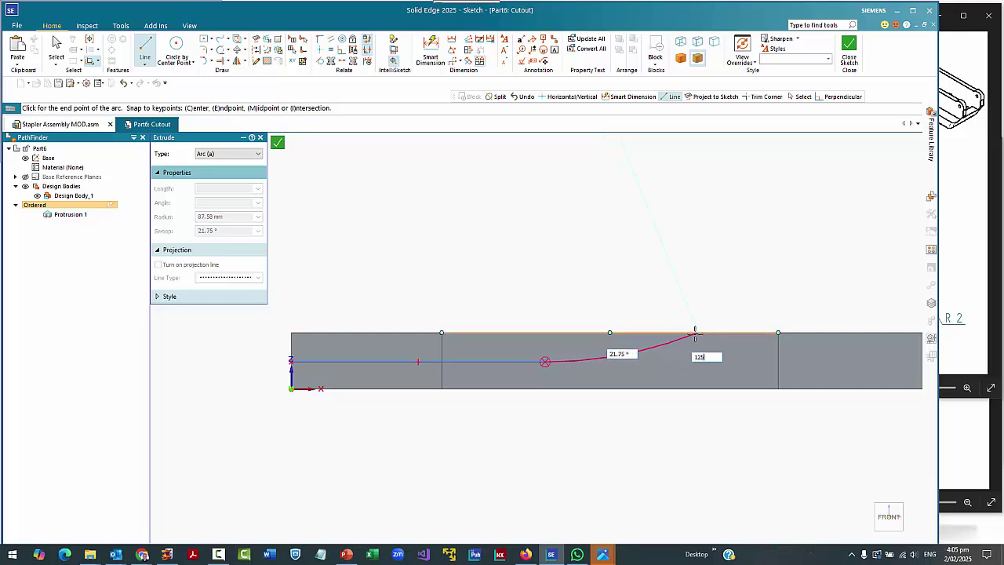
pyautogui.write('25')
pyautogui.press('Tab')
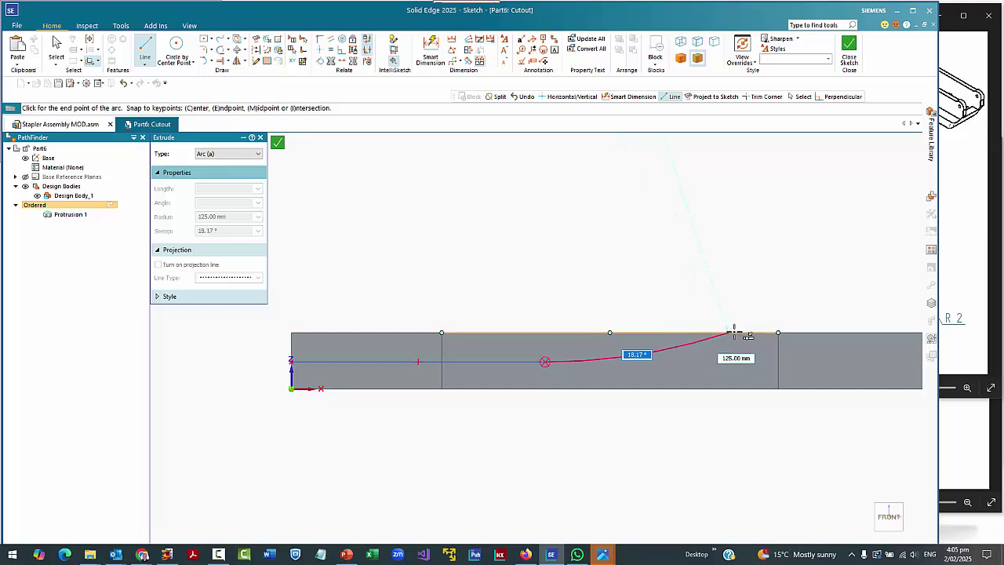
pyautogui.click(733, 332)
# Extend the profile horizontally past the body's far end, then slope it back at about 49° down to bottom-edge level.
pyautogui.scroll(-2, 682, 380)
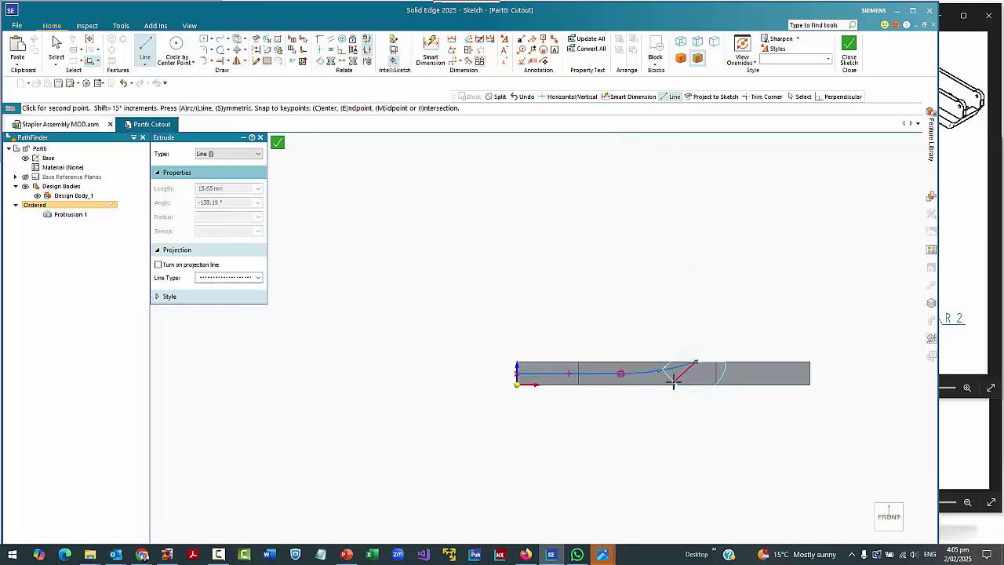
pyautogui.click(850, 361)
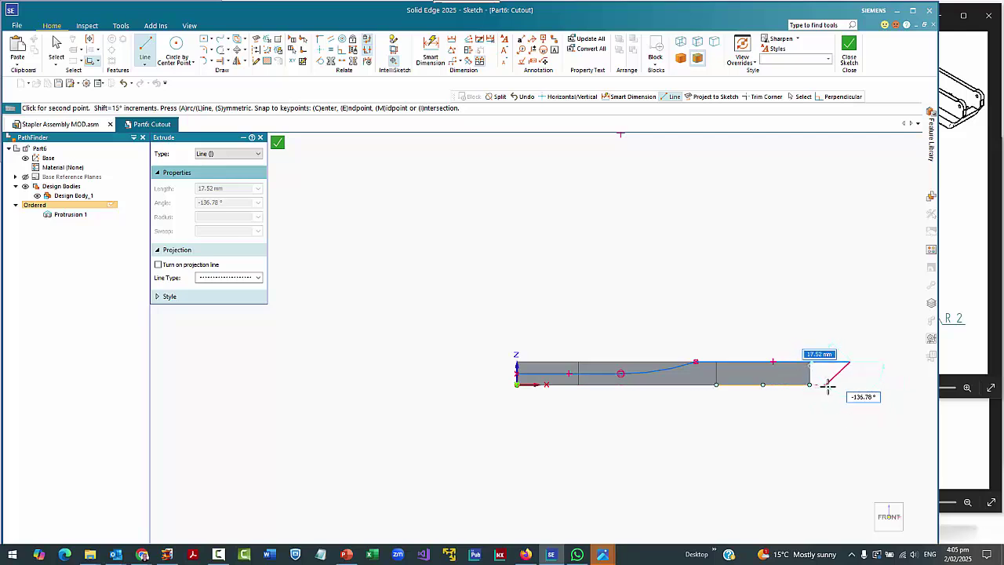
pyautogui.click(830, 383)
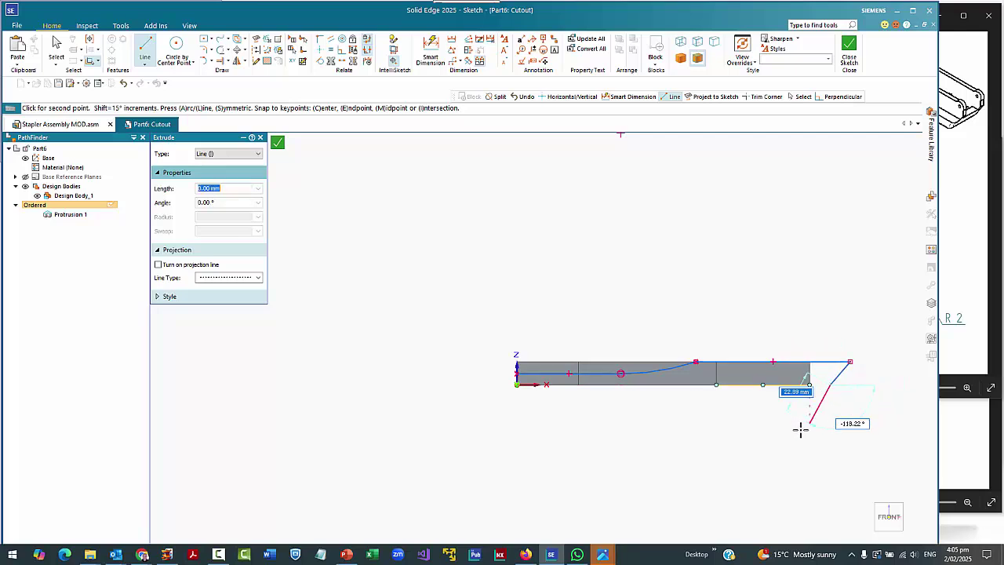
pyautogui.scroll(4, 855, 404)
pyautogui.scroll(1, 836, 407)
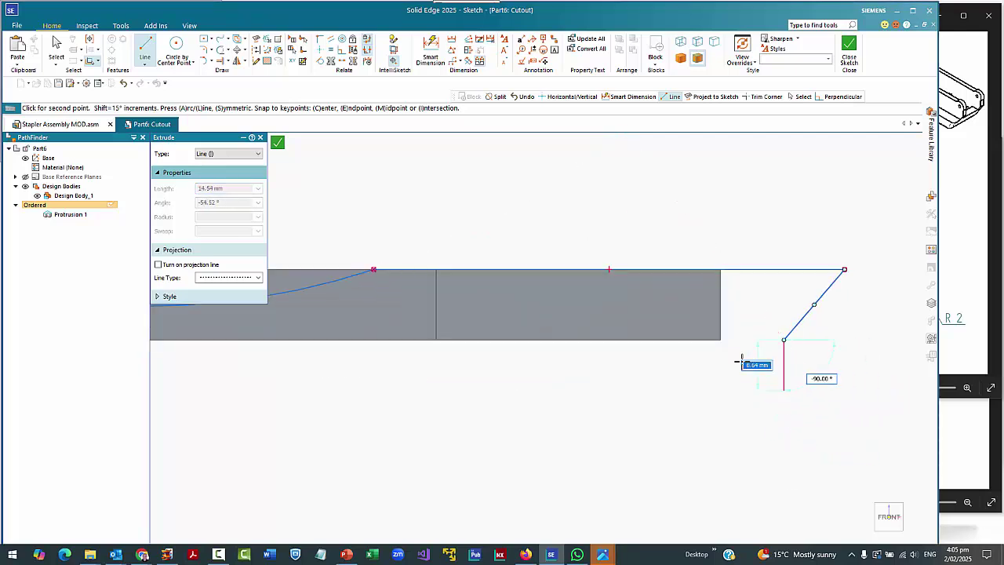
# Add a 54 mm length dimension to the lower horizontal line of the profile.
pyautogui.click(441, 52)
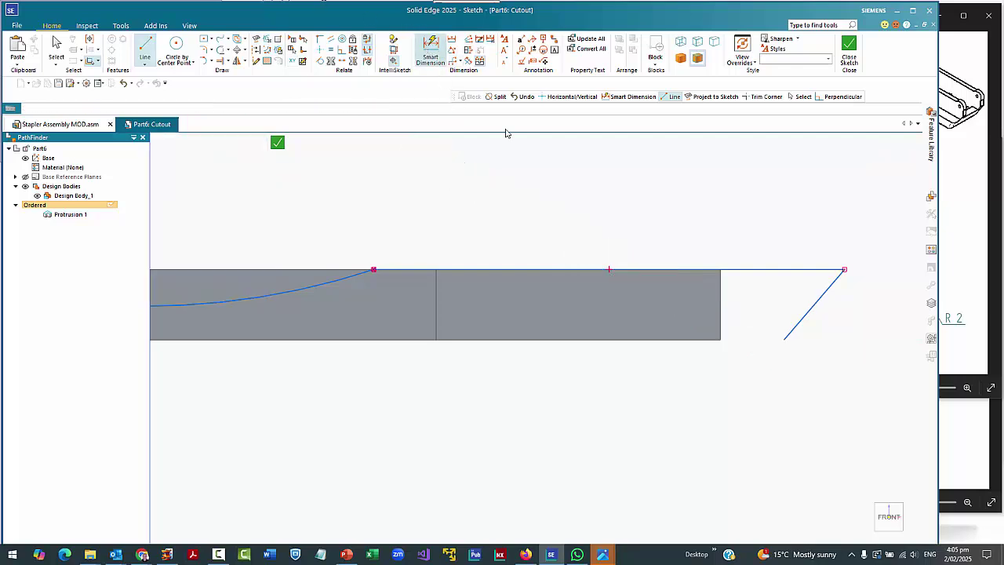
pyautogui.scroll(-1, 651, 224)
pyautogui.scroll(-3, 652, 235)
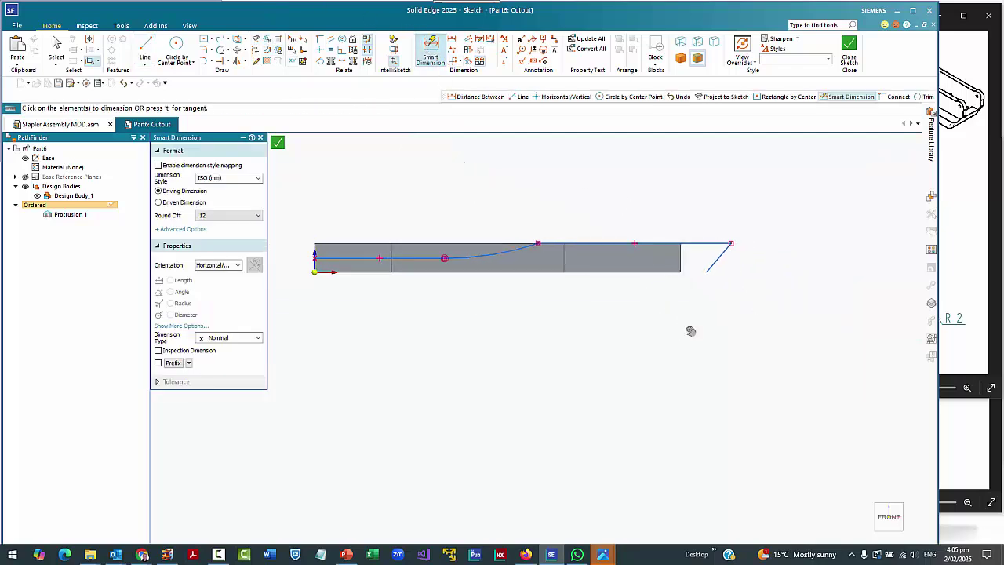
pyautogui.keyDown('shift'); pyautogui.moveTo(690, 332); pyautogui.dragTo(738, 338, button='middle'); pyautogui.keyUp('shift')
pyautogui.click(422, 265)
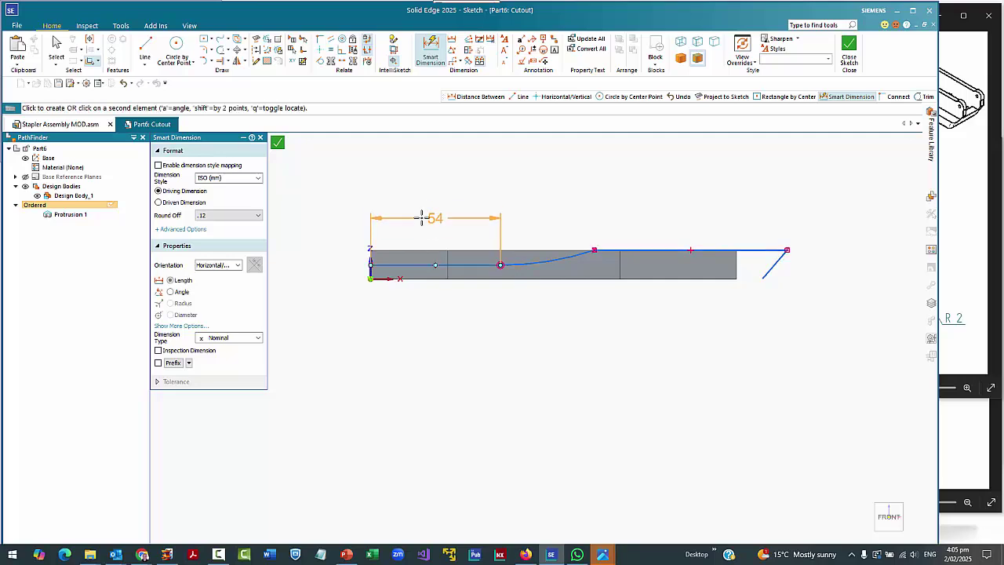
pyautogui.click(420, 202)
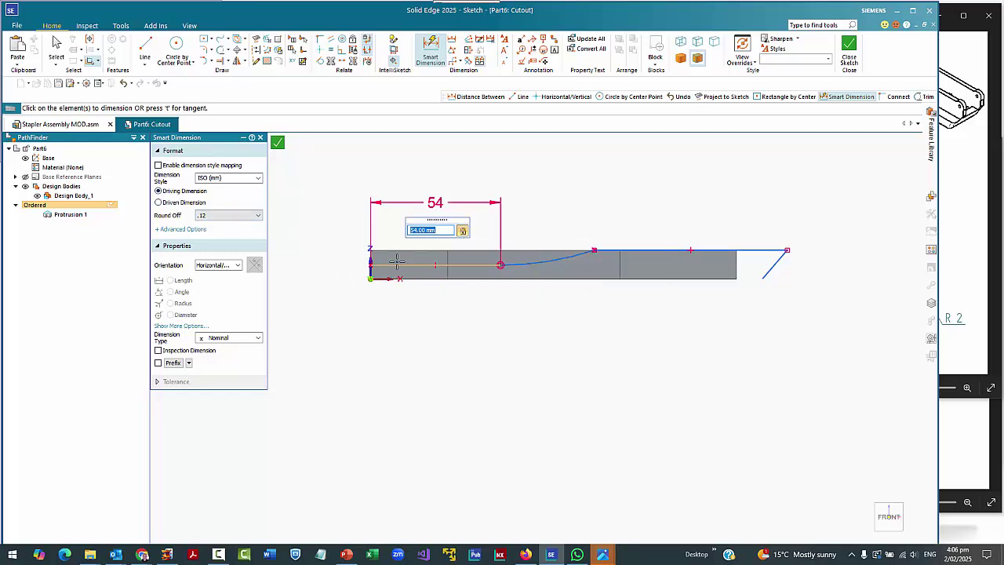
# Dimension the lower horizontal line's height above the body's bottom edge and set it to 7 mm.
pyautogui.click(371, 271)
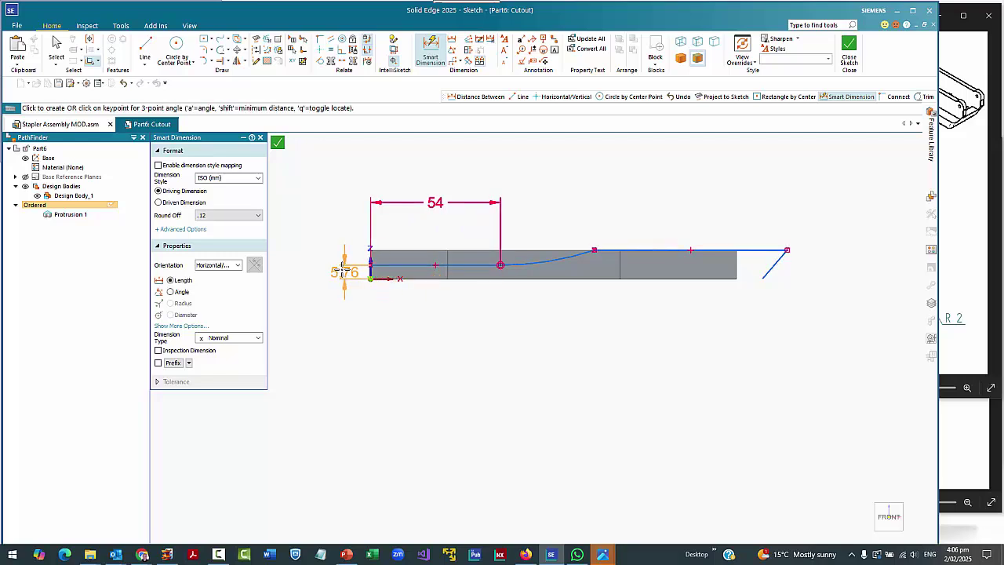
pyautogui.click(335, 247)
pyautogui.write('7')
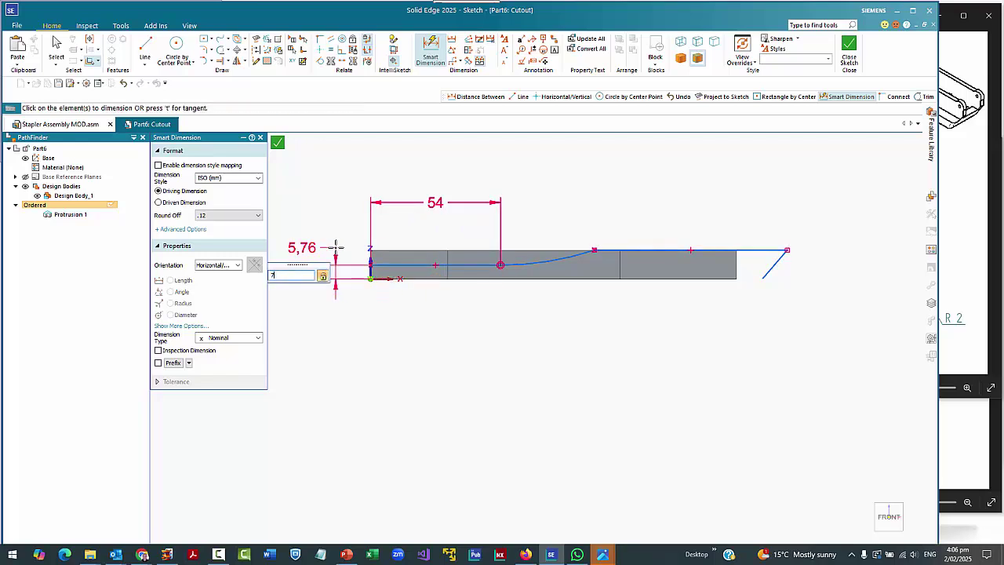
pyautogui.press('Return')
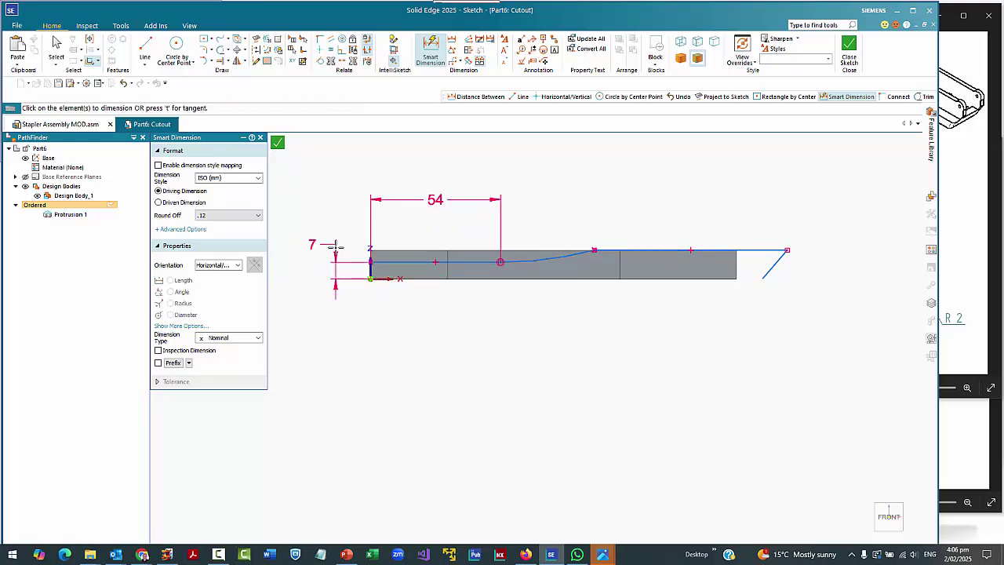
# Dimension the radius of the profile's arc and set it to 125 mm.
pyautogui.click(548, 262)
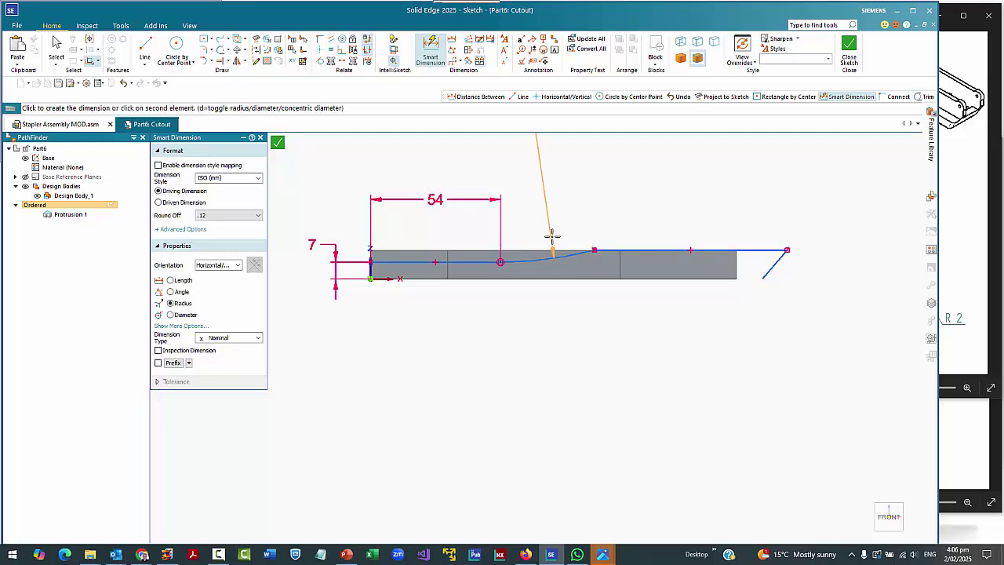
pyautogui.click(561, 323)
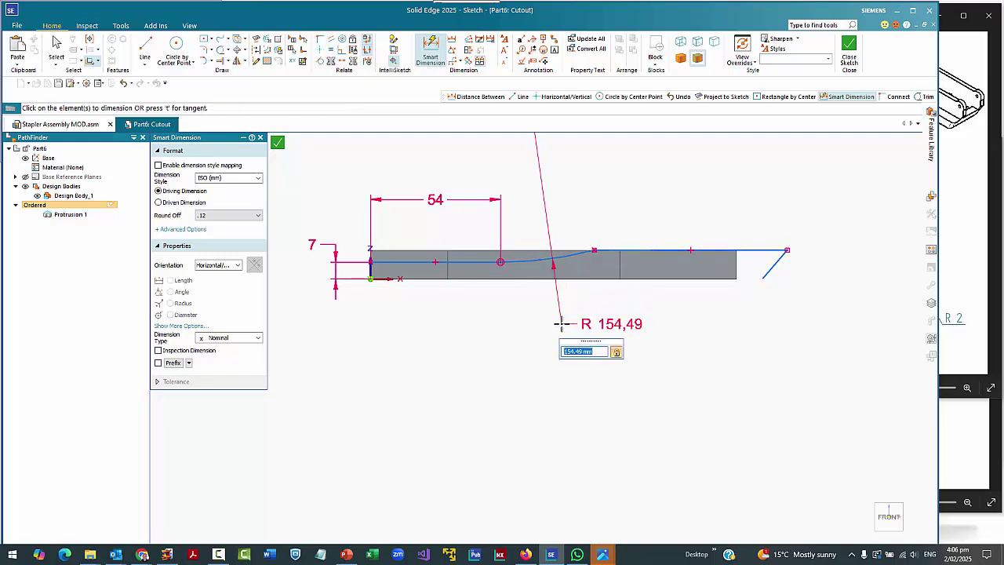
pyautogui.write('125')
pyautogui.press('Return')
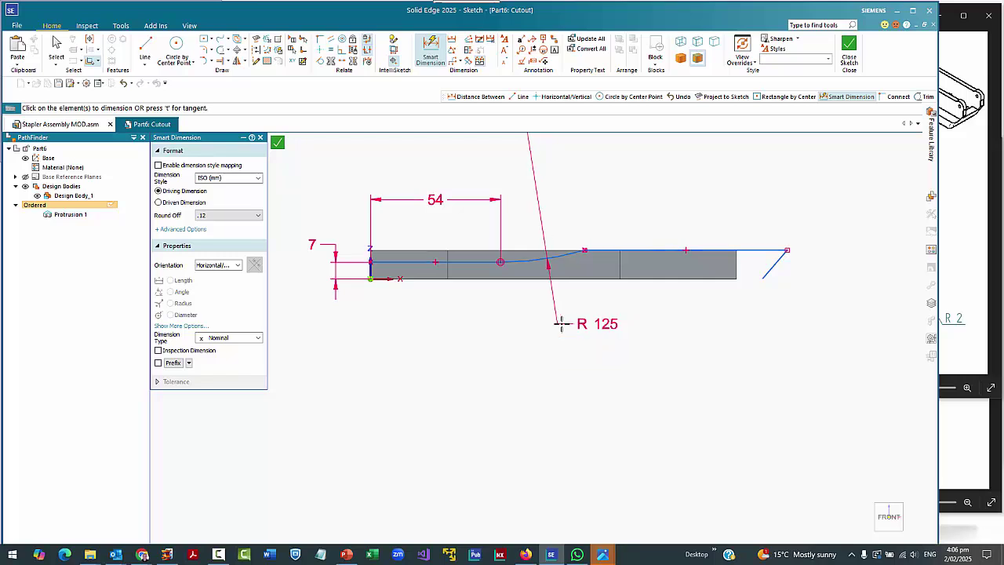
# Dimension the sloped line's angle from the horizontal and set it to 54°.
pyautogui.click(766, 274)
pyautogui.press('a')
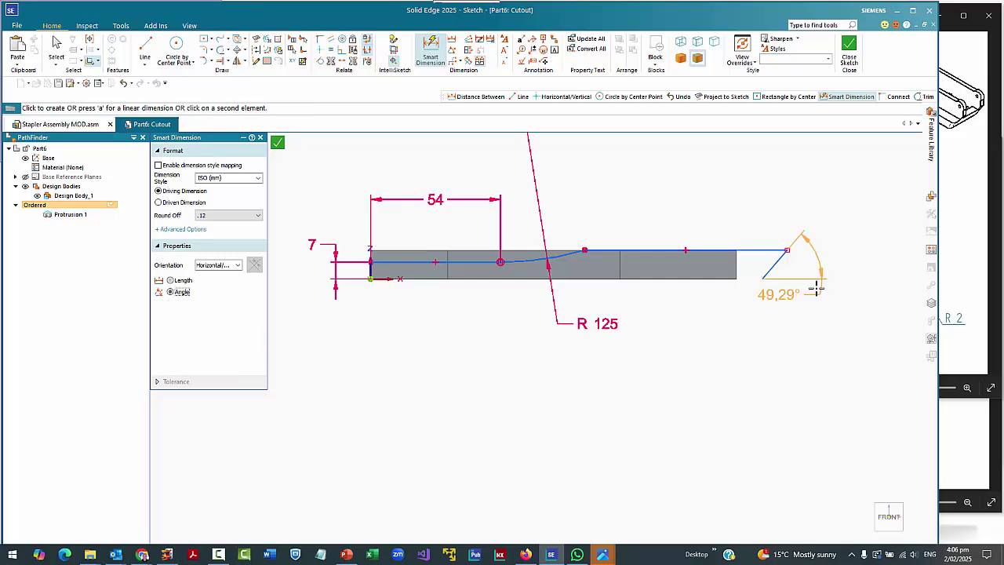
pyautogui.click(827, 254)
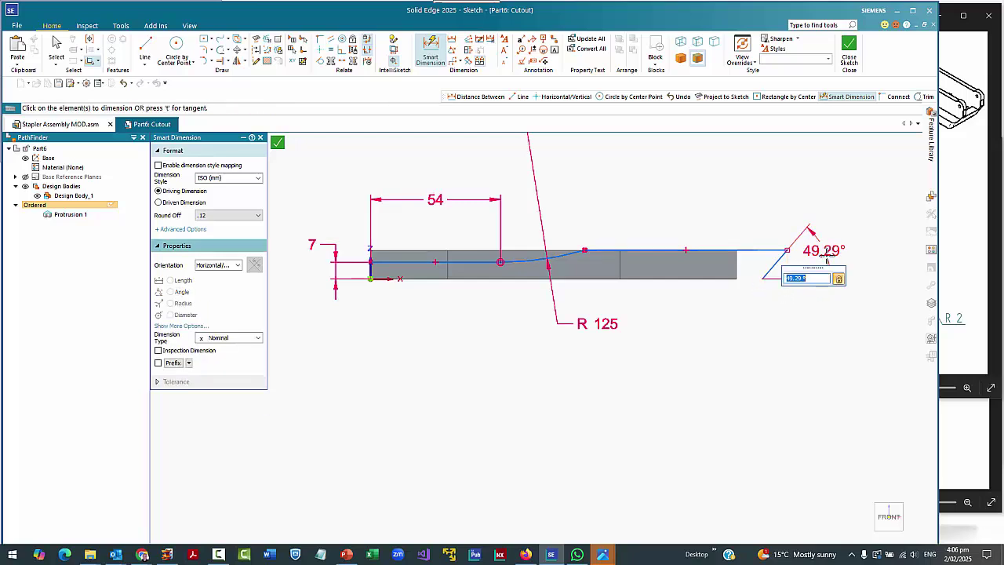
pyautogui.write('54')
pyautogui.press('Return')
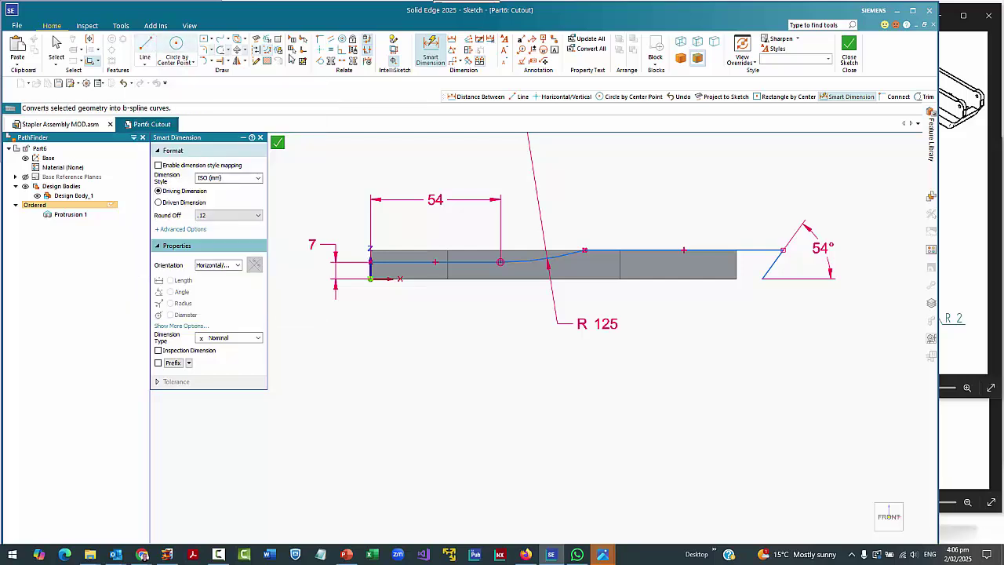
# Dimension the horizontal distance from the profile's start to the sloped line's lower endpoint and set it to 140 mm.
pyautogui.click(369, 269)
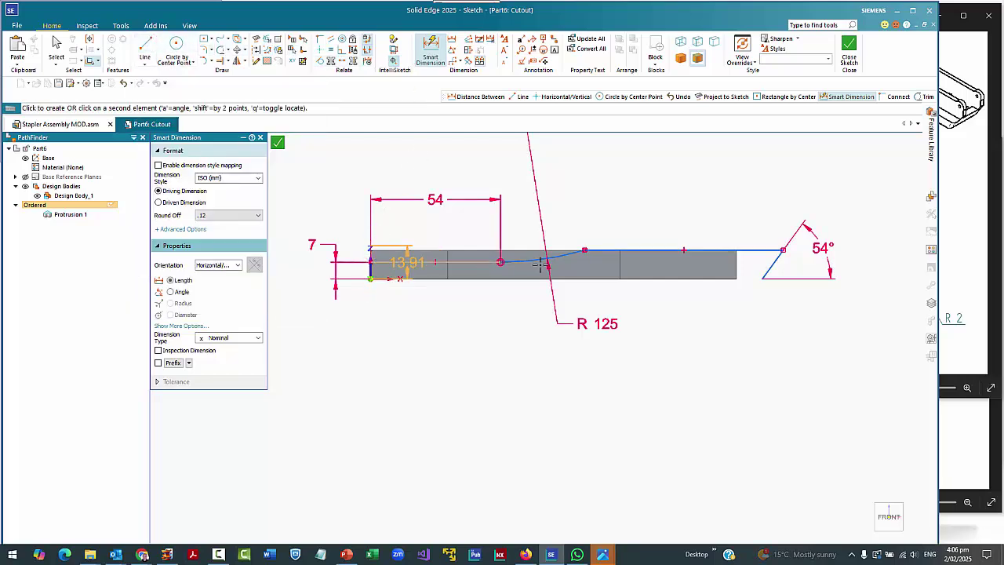
pyautogui.click(762, 281)
pyautogui.click(681, 366)
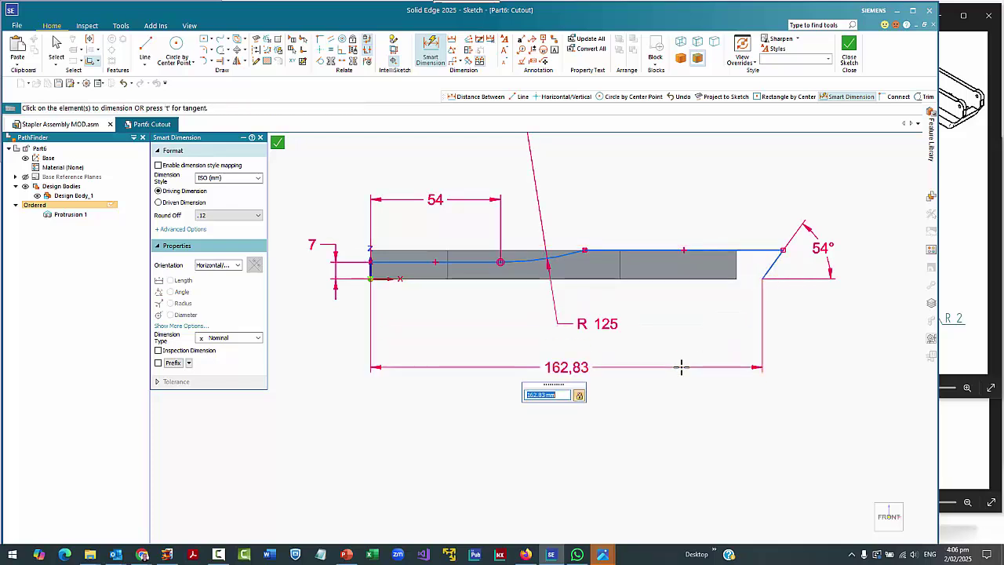
pyautogui.write('140')
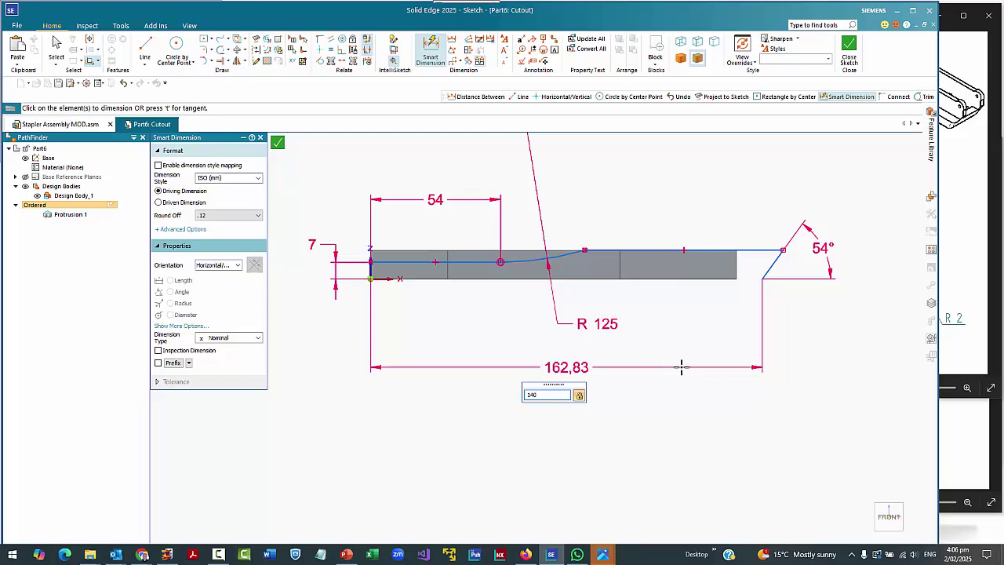
pyautogui.press('Return')
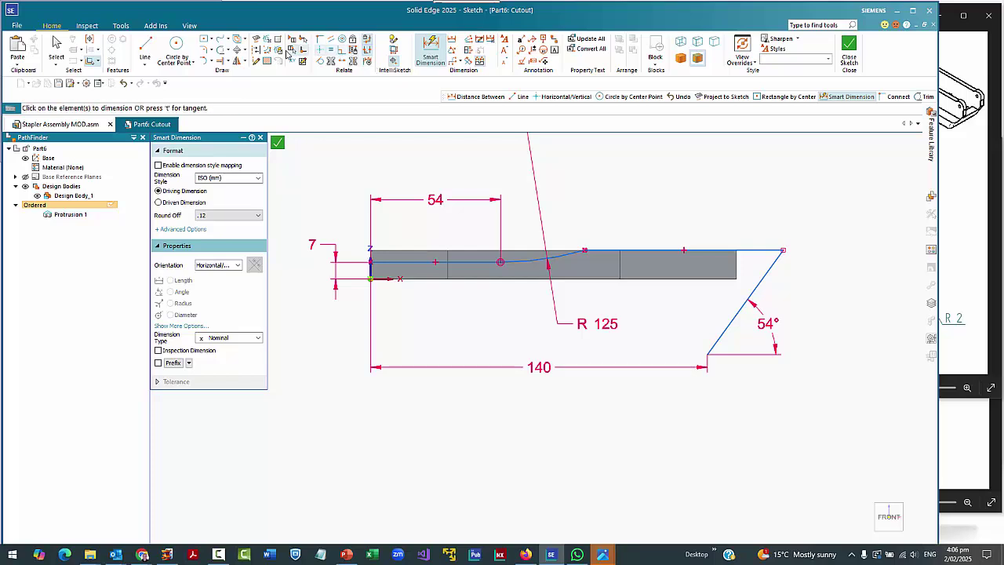
# Connect the sloped line's lower endpoint to the body's bottom edge.
pyautogui.click(320, 42)
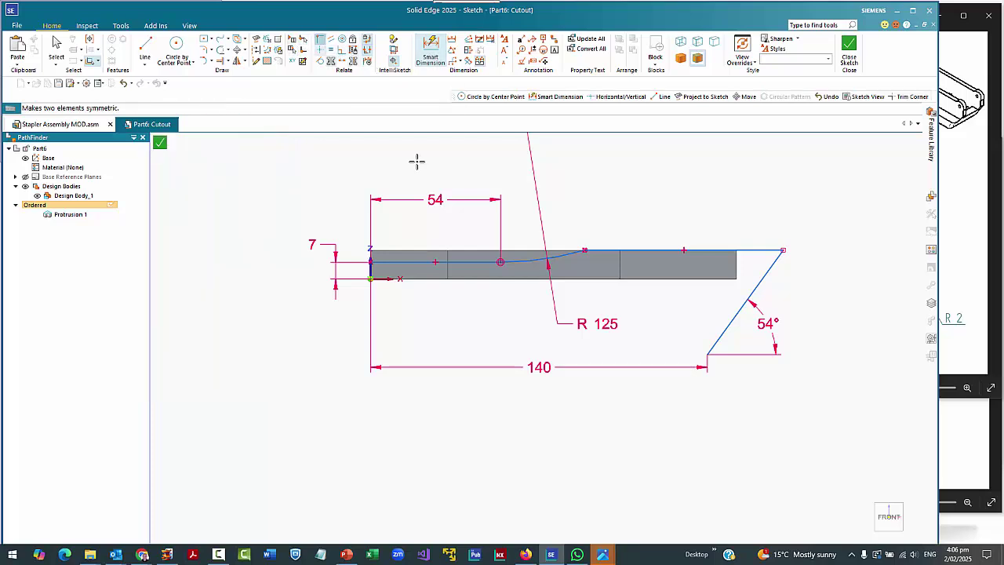
pyautogui.click(707, 355)
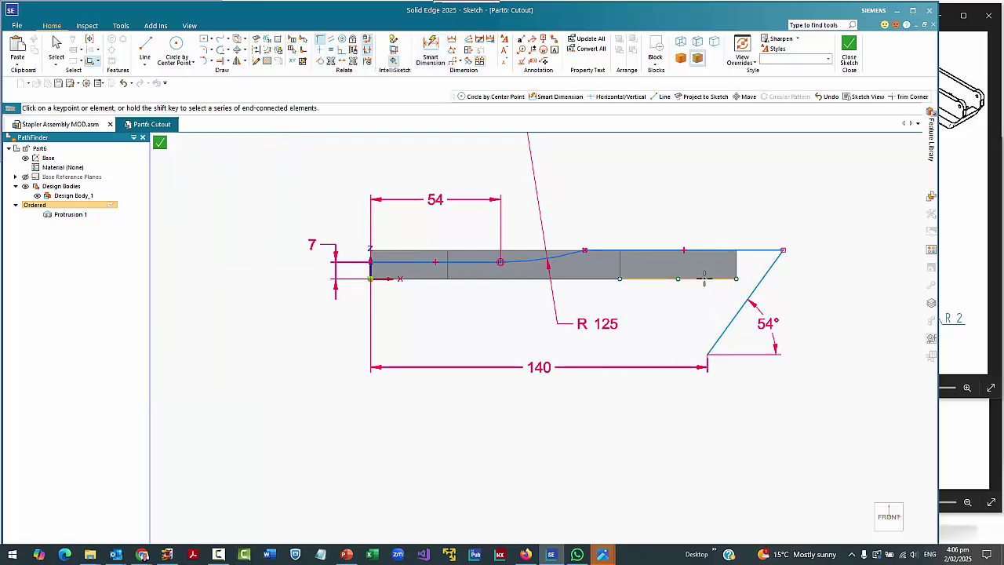
pyautogui.click(705, 279)
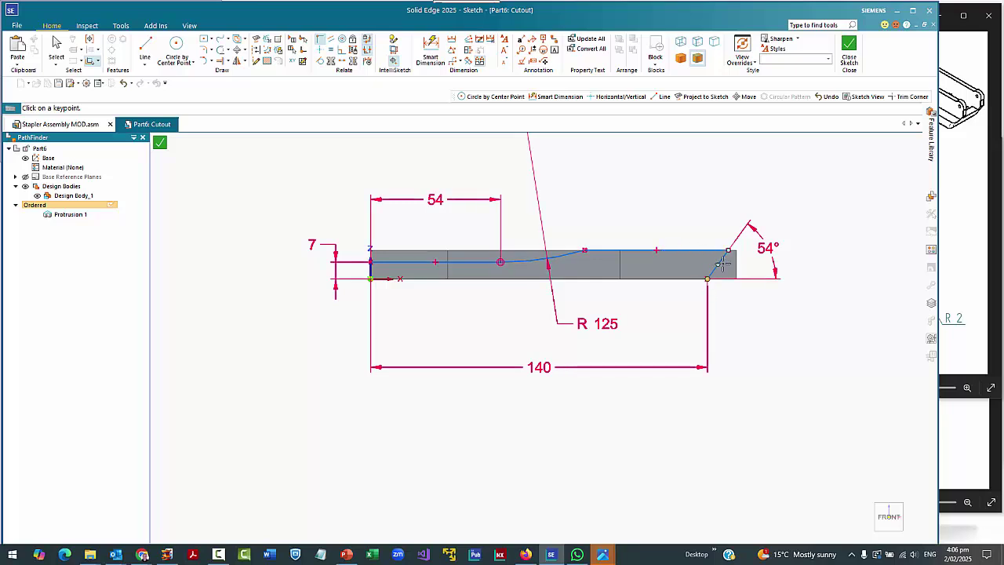
pyautogui.scroll(3, 740, 222)
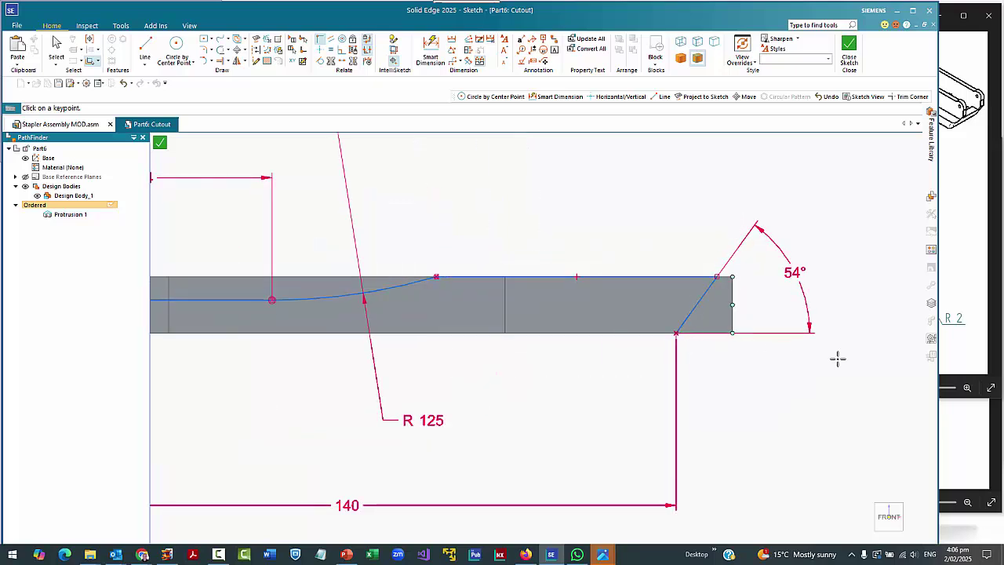
pyautogui.scroll(-3, 835, 359)
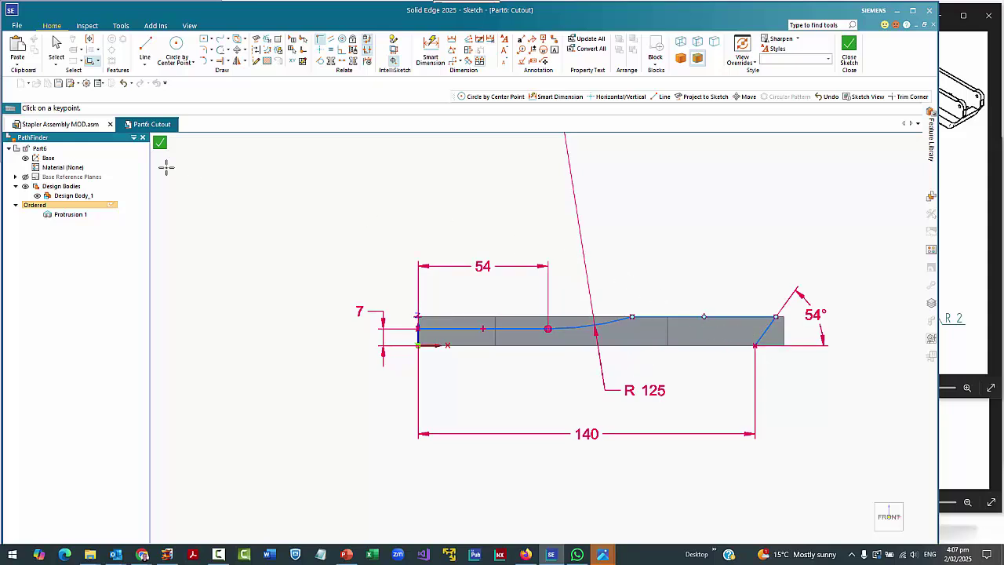
# Cut away the material above the side profile with a symmetric extent that spans the body's full width.
pyautogui.hotkey('ctrl', 'i')
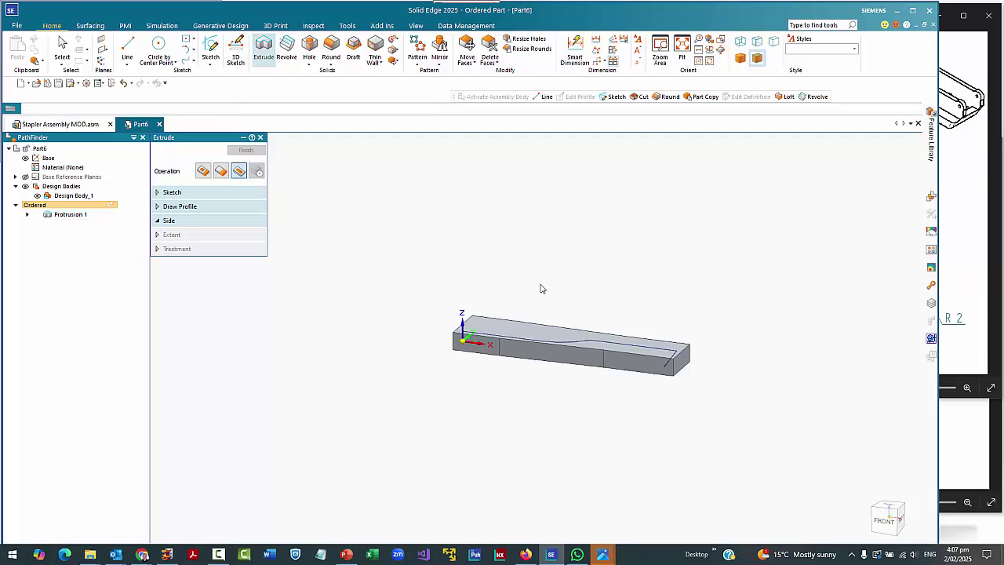
pyautogui.click(540, 287)
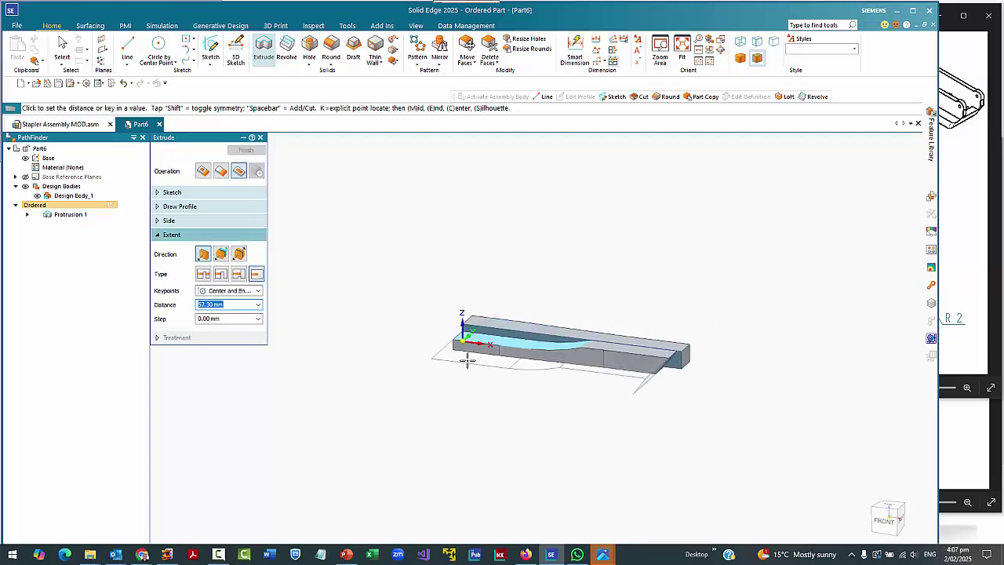
pyautogui.press('shift')
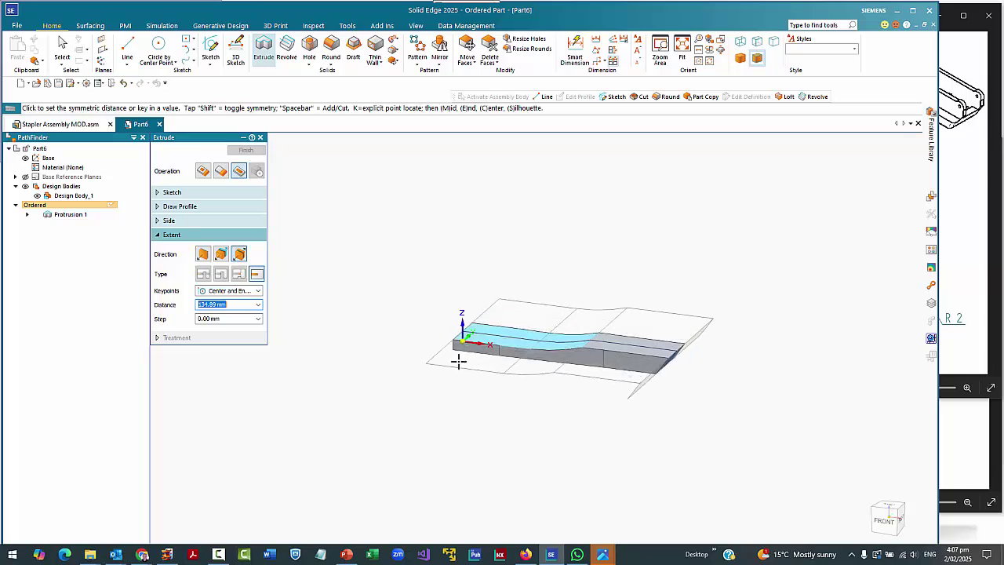
pyautogui.click(459, 360)
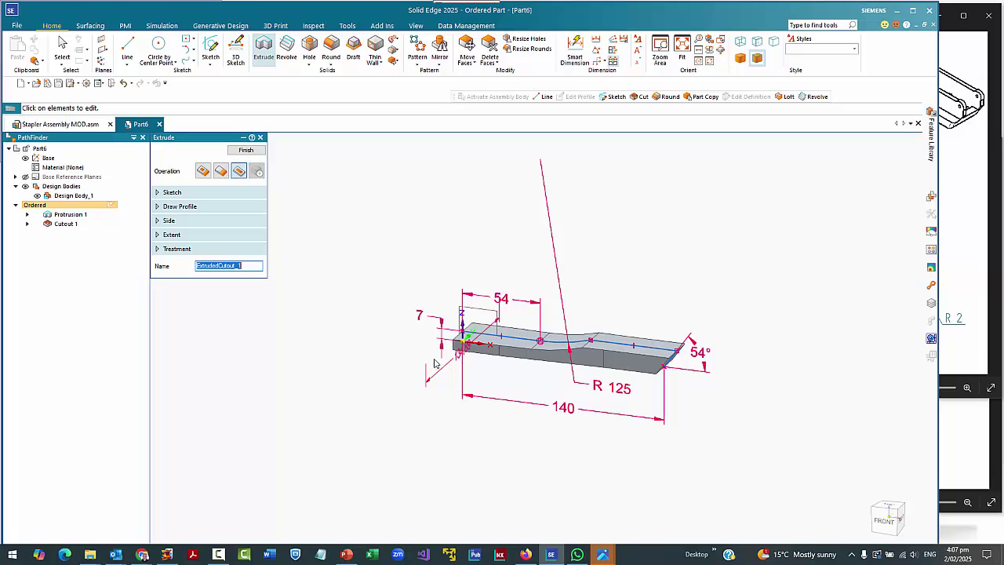
pyautogui.rightClick(718, 313)
pyautogui.press('Escape')
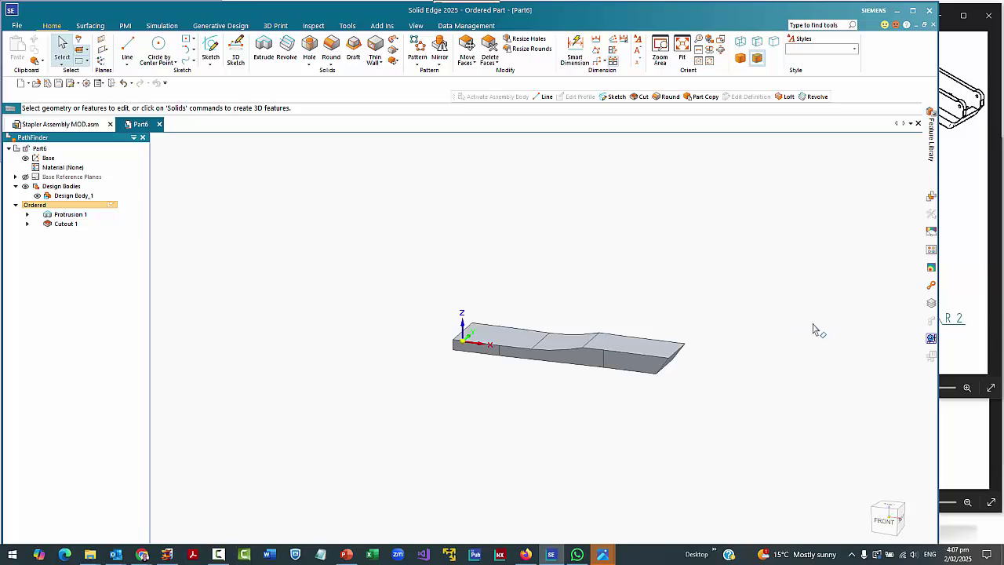
# Check the base 1.jpg drawing and start an extrusion sketch on a parallel plane 8 mm in front of the front (XZ) plane.
pyautogui.click(944, 376)
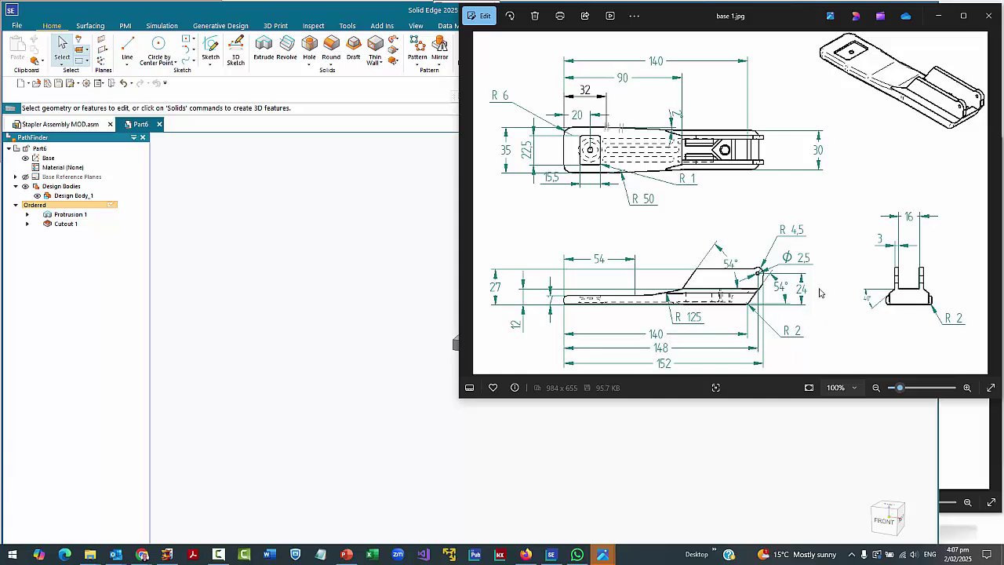
pyautogui.click(405, 274)
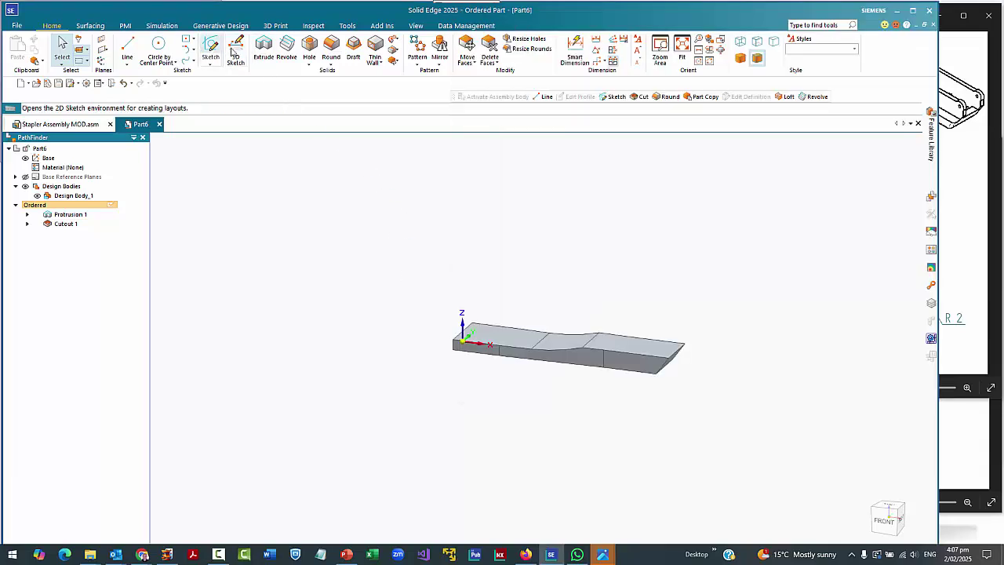
pyautogui.click(264, 49)
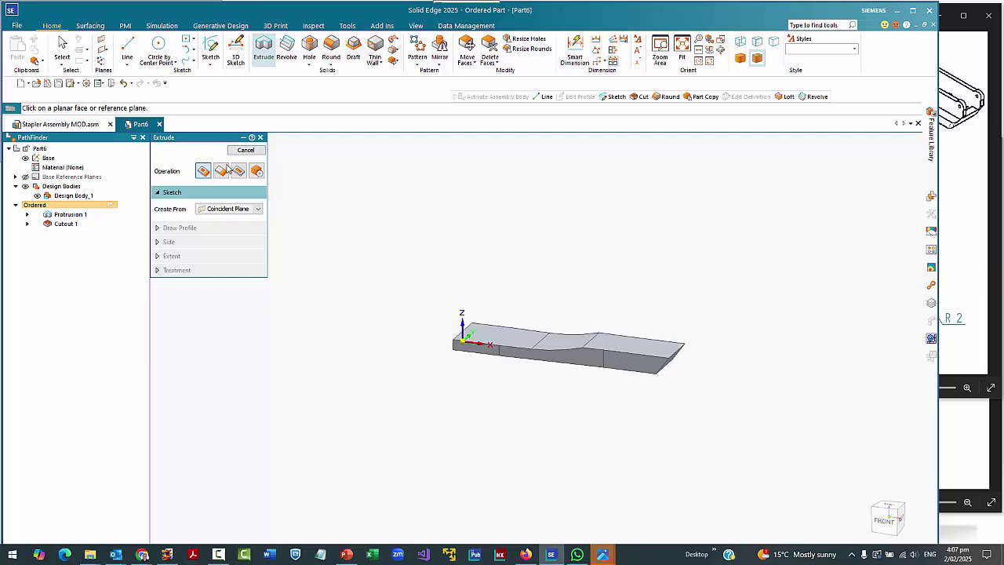
pyautogui.click(224, 208)
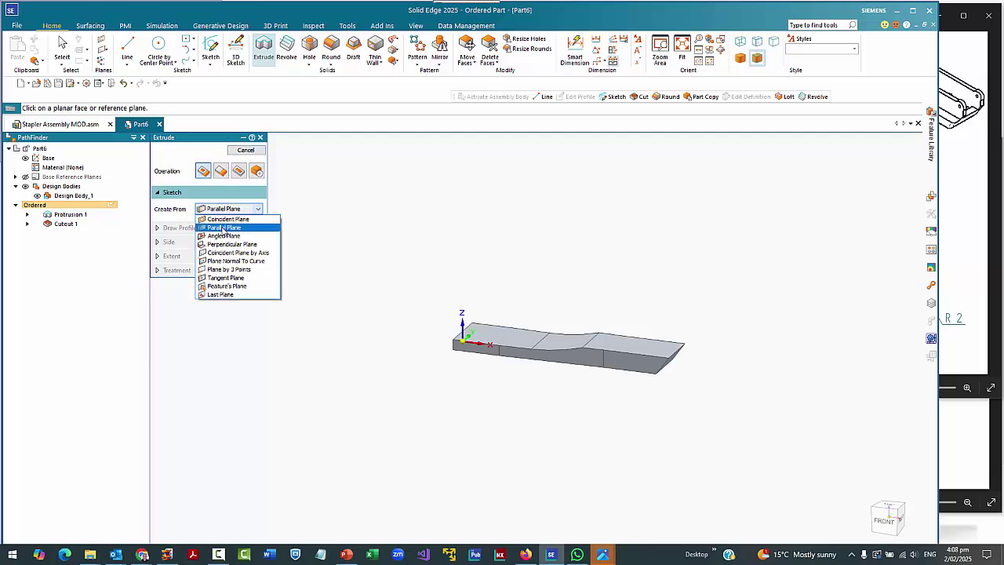
pyautogui.click(223, 228)
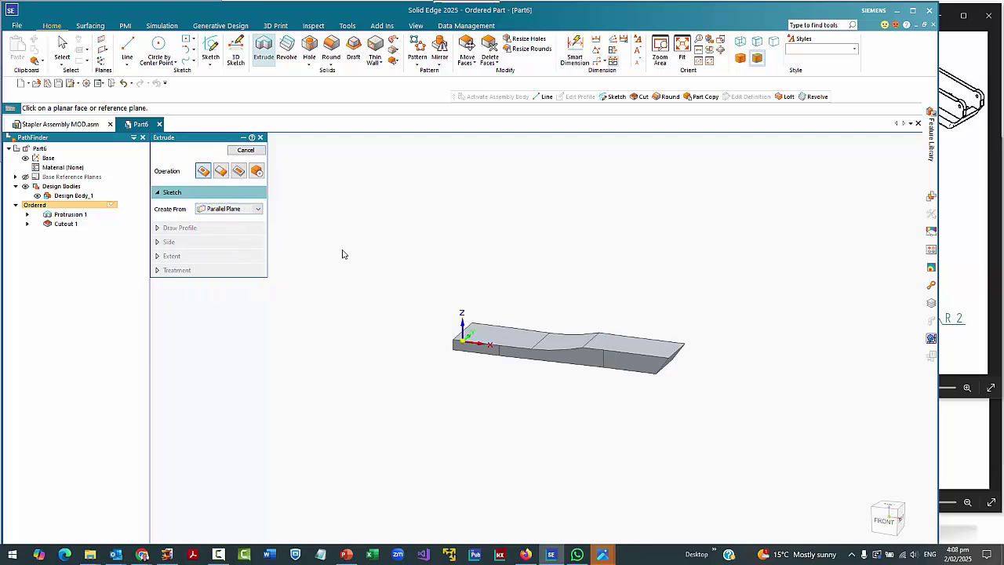
pyautogui.click(470, 327)
pyautogui.click(949, 374)
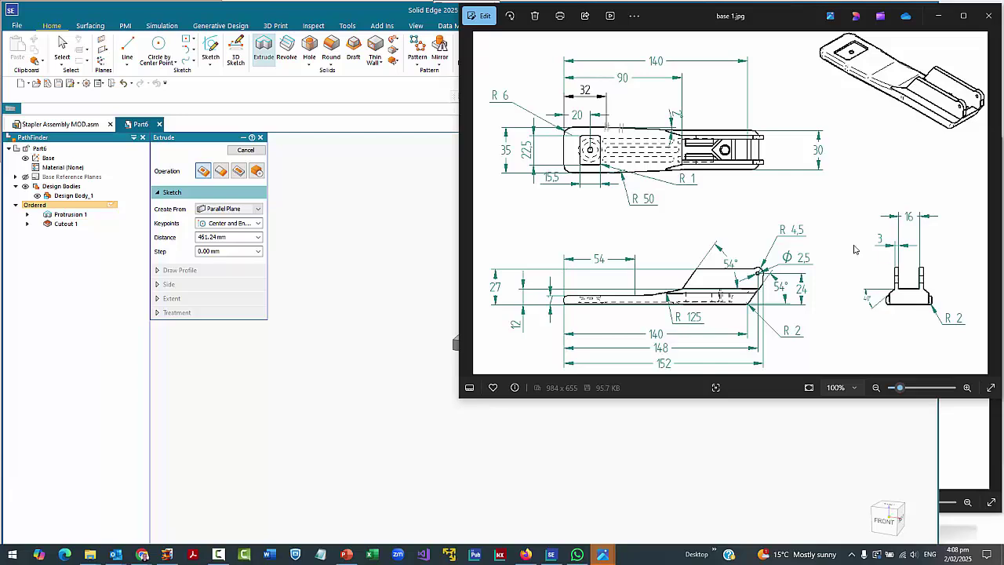
pyautogui.click(390, 154)
pyautogui.click(312, 14)
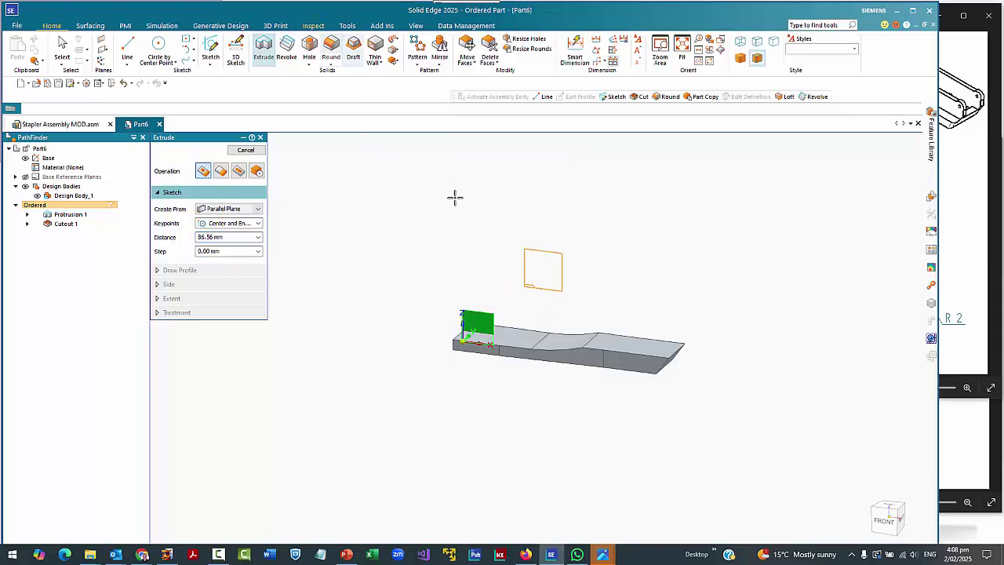
pyautogui.write('8')
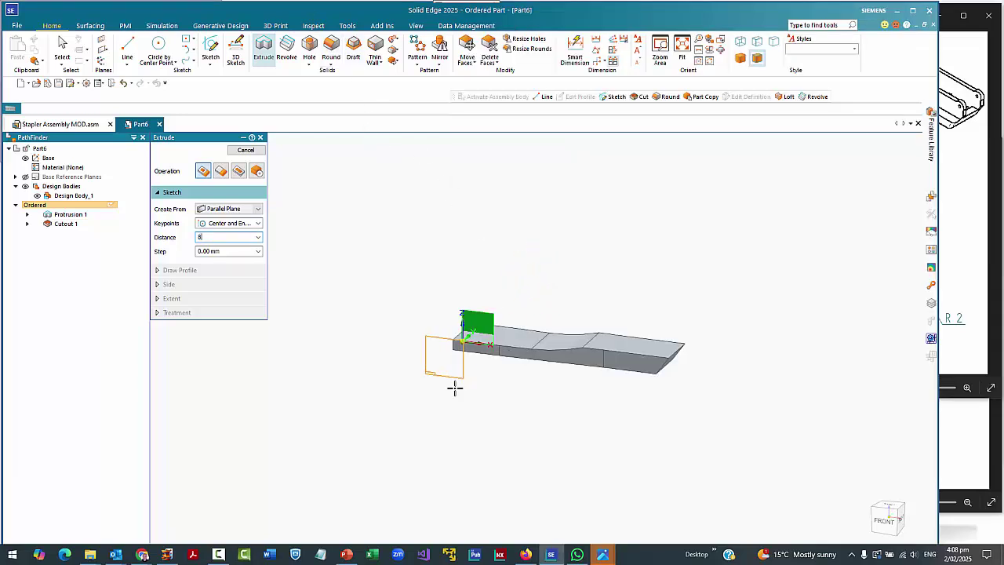
pyautogui.press('Tab')
pyautogui.click(454, 387)
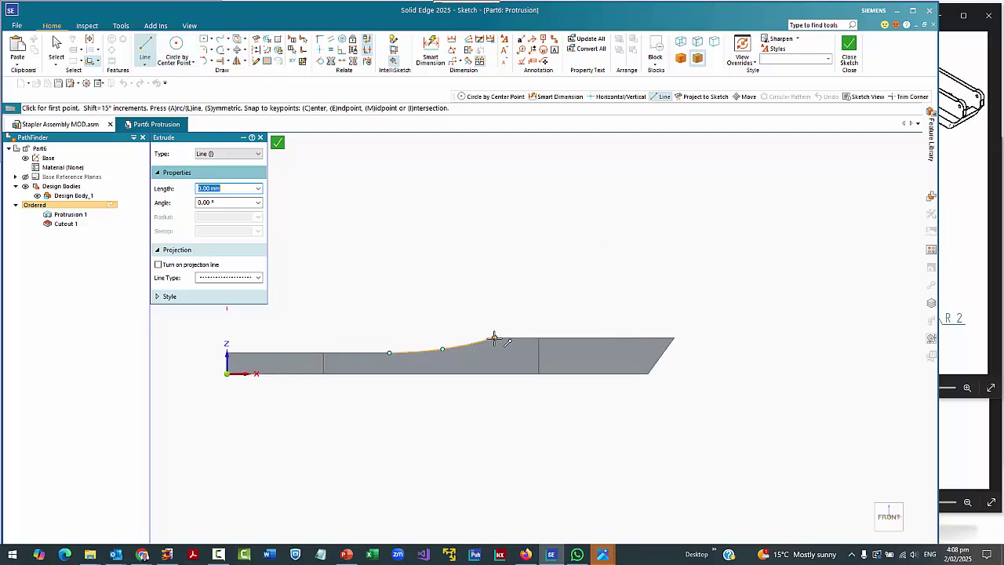
# Draw a line about 20 mm long at 54° from the arc's upper end, continued by a horizontal line about 60 mm long.
pyautogui.click(494, 338)
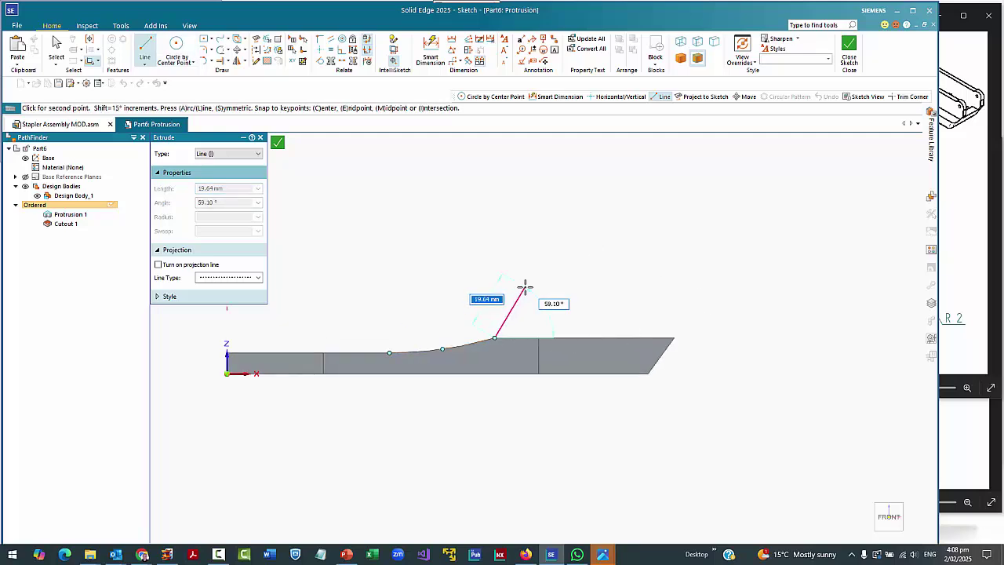
pyautogui.press('Tab')
pyautogui.write('56')
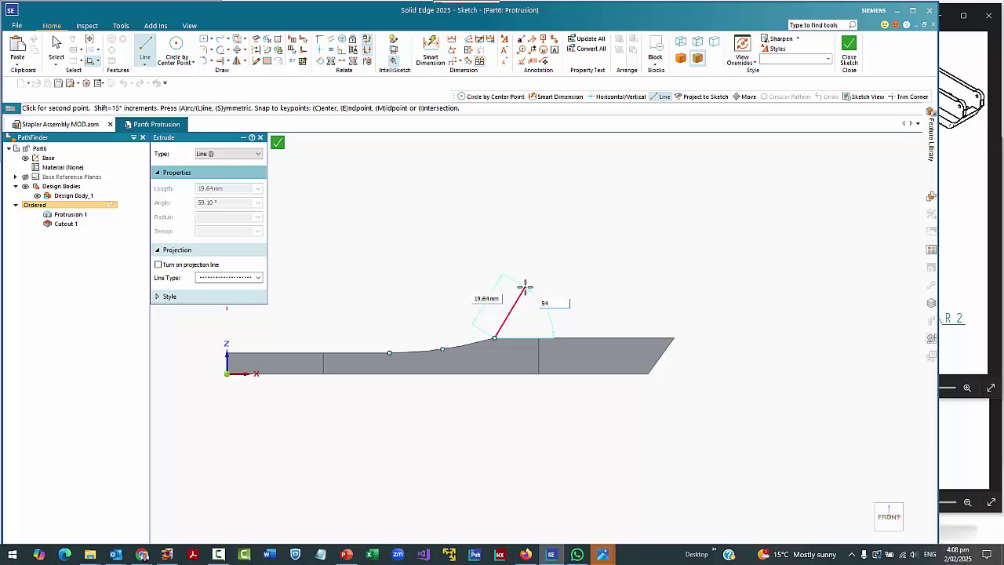
pyautogui.press('Tab')
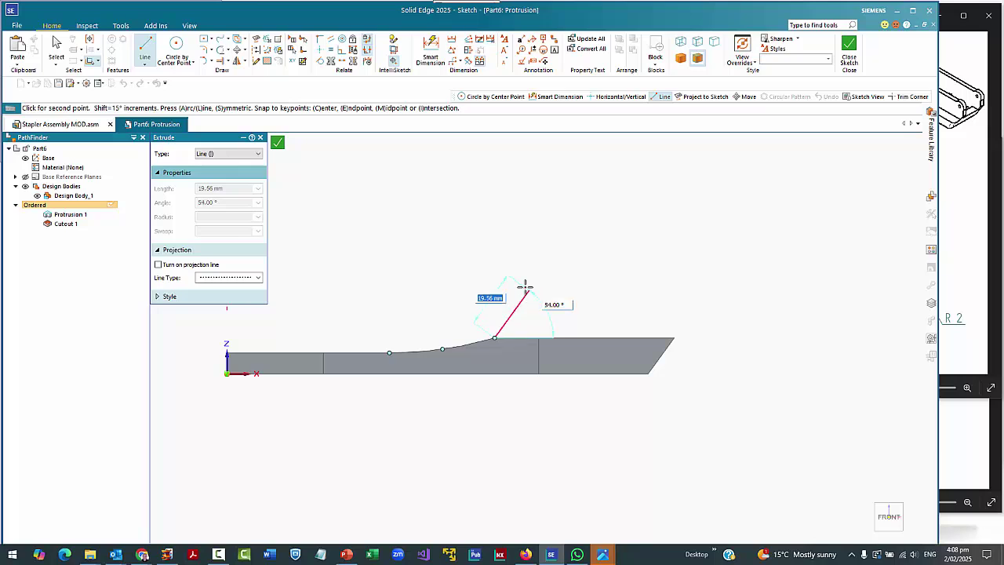
pyautogui.click(525, 287)
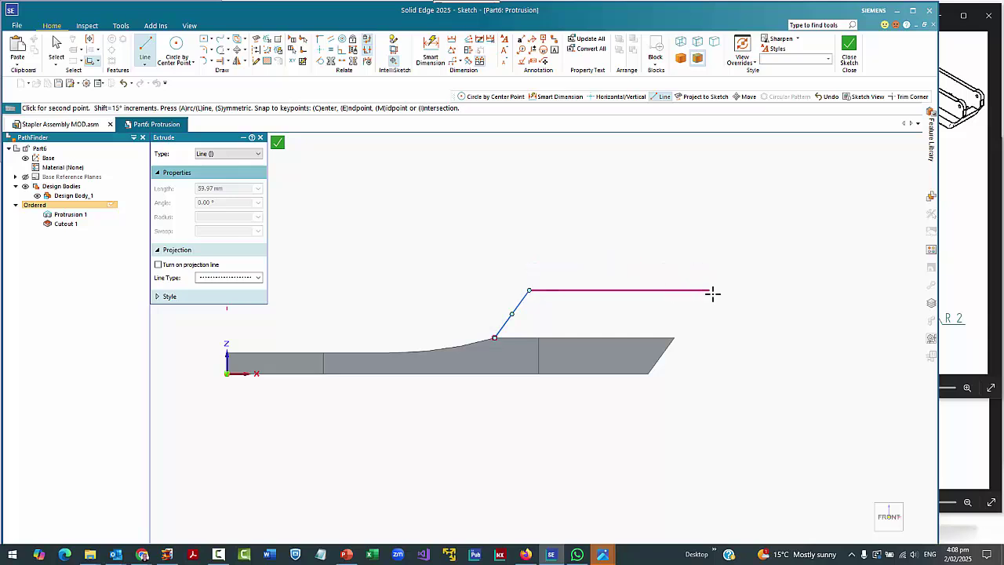
pyautogui.click(709, 290)
pyautogui.rightClick(701, 332)
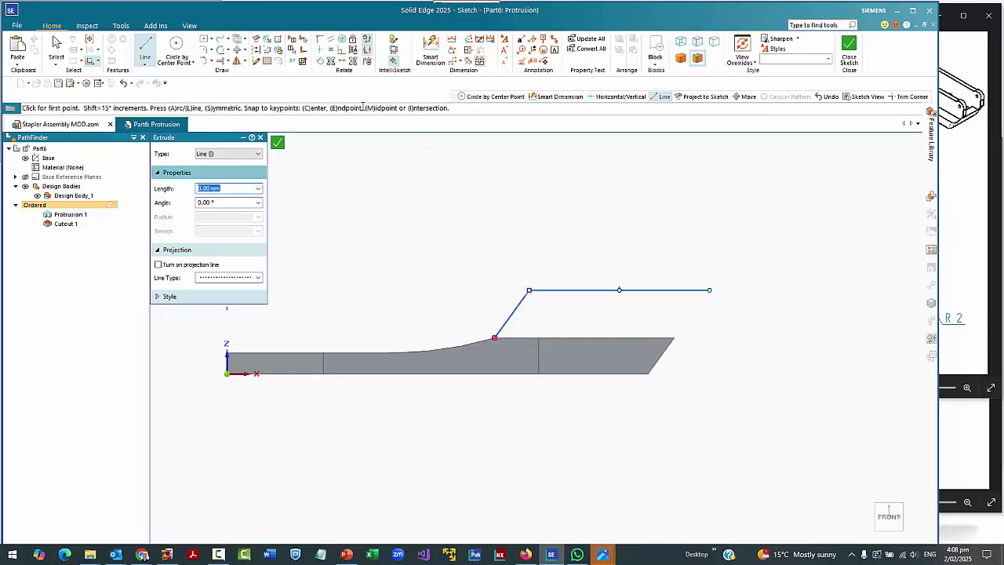
# Dimension the sloped line's angle from the horizontal at 54°.
pyautogui.click(437, 58)
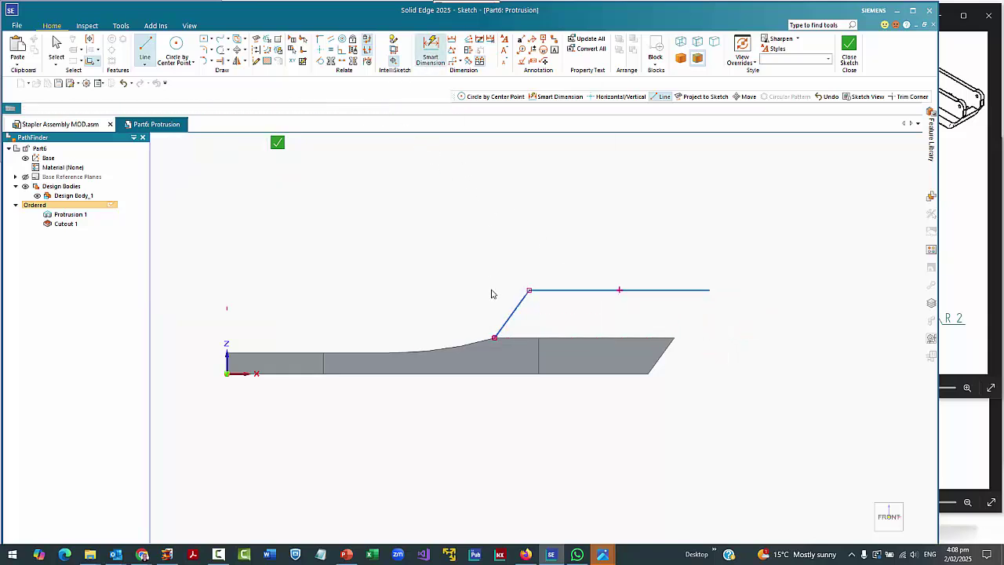
pyautogui.click(514, 310)
pyautogui.press('a')
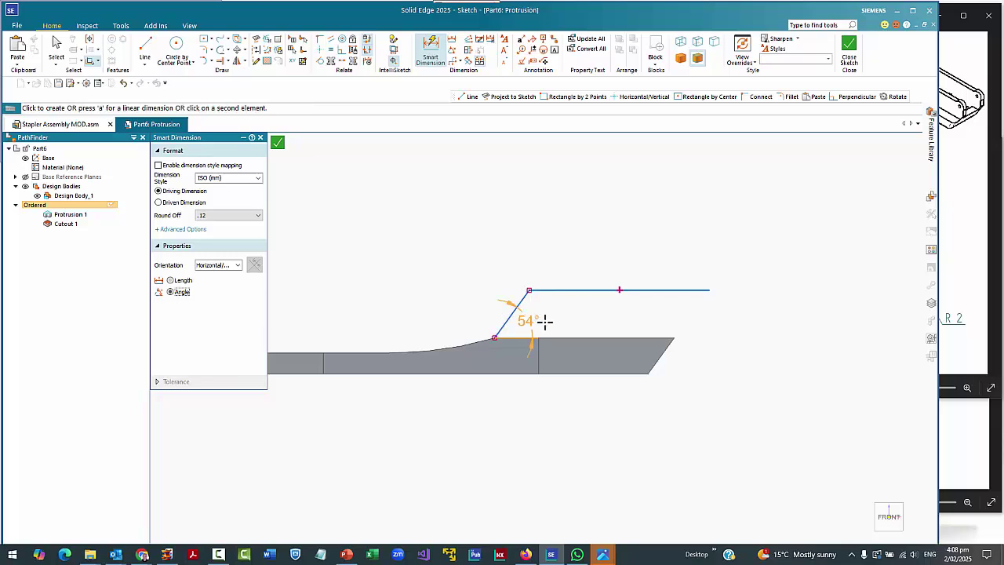
pyautogui.click(536, 315)
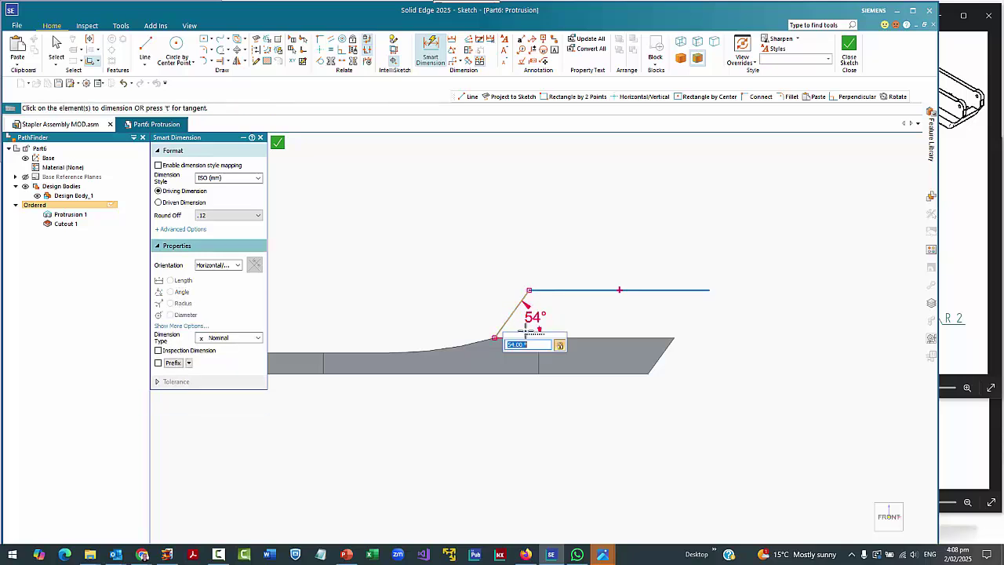
# Dimension the height from the body's bottom edge to the upper horizontal line and set it to 27 mm.
pyautogui.click(594, 374)
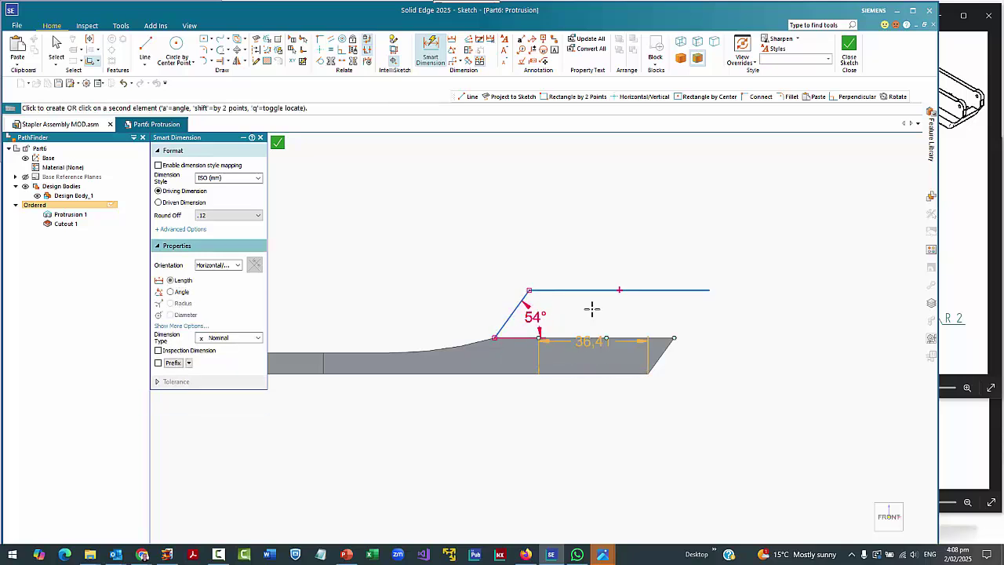
pyautogui.click(603, 291)
pyautogui.click(805, 310)
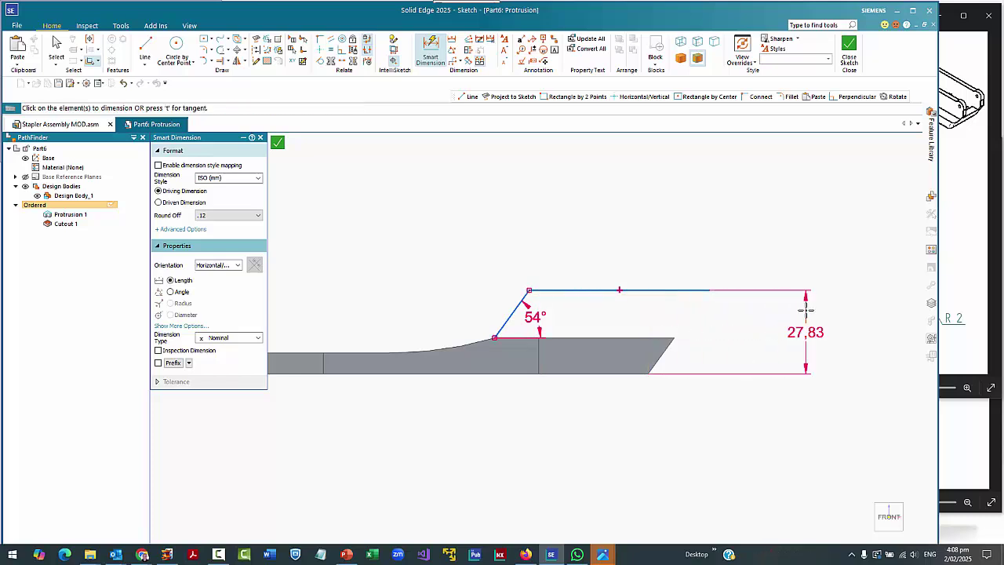
pyautogui.write('27')
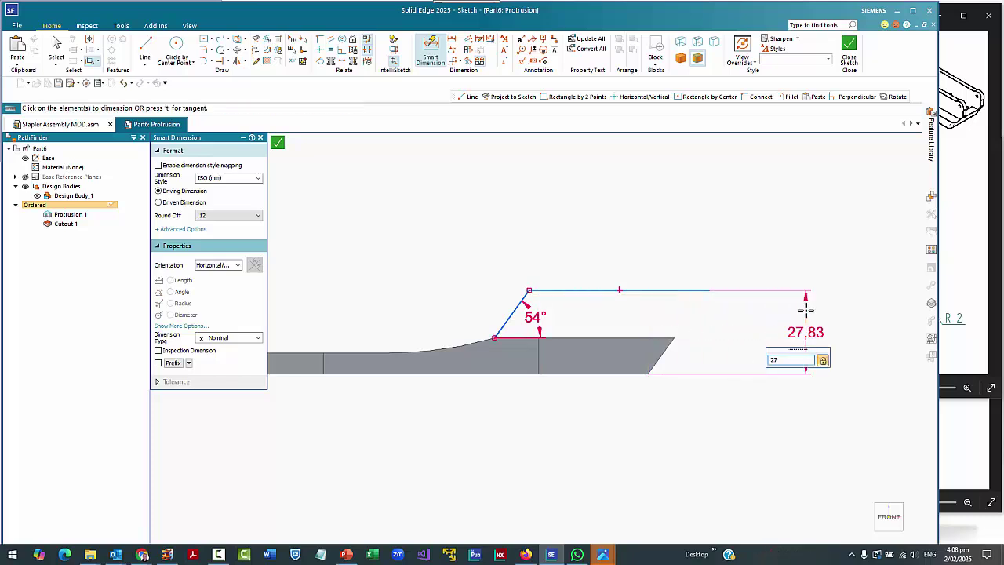
pyautogui.press('Return')
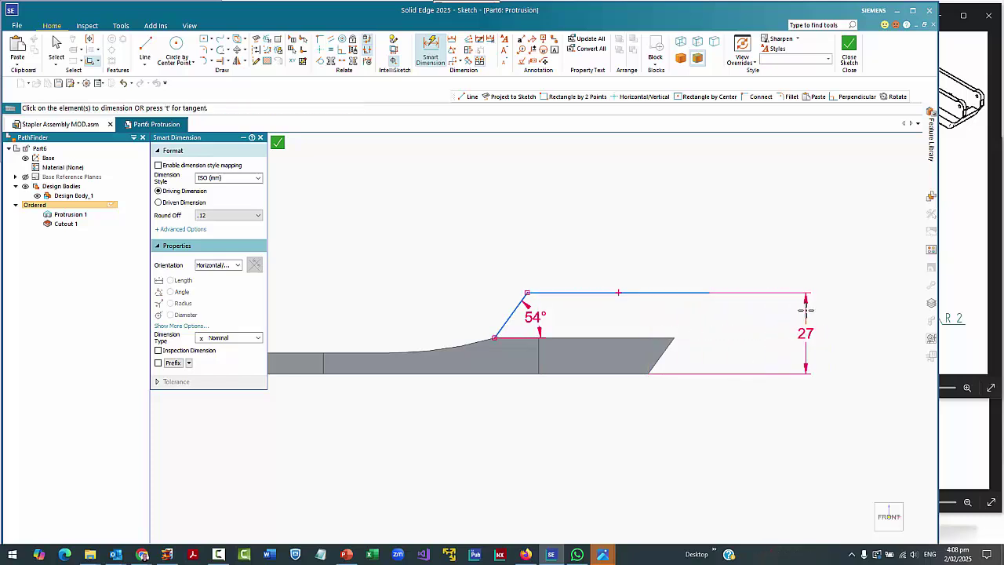
pyautogui.click(672, 340)
pyautogui.press('Escape')
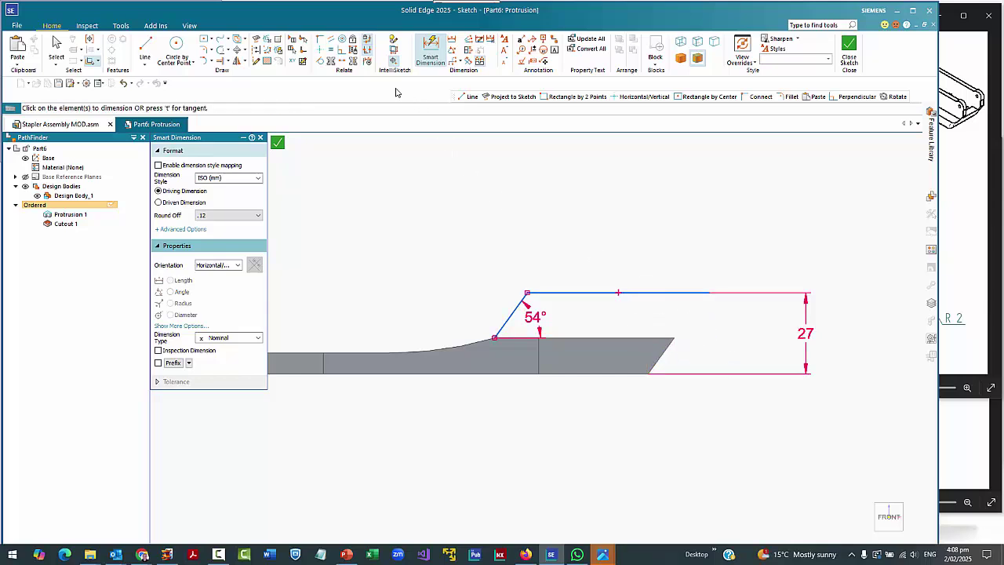
# Draw a sloped line about 11 mm long upward from the upper corner of the body's slanted end.
pyautogui.click(145, 49)
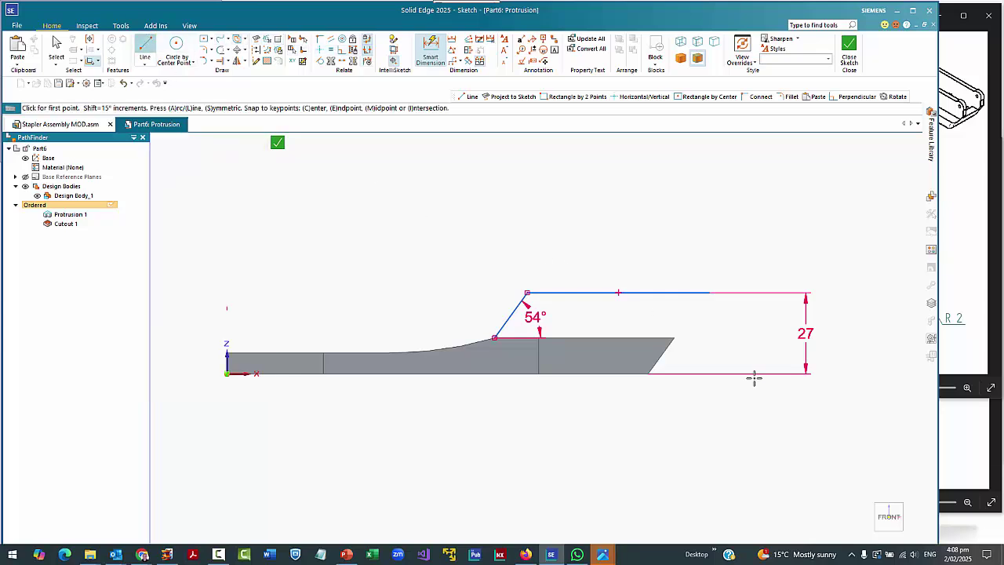
pyautogui.click(673, 338)
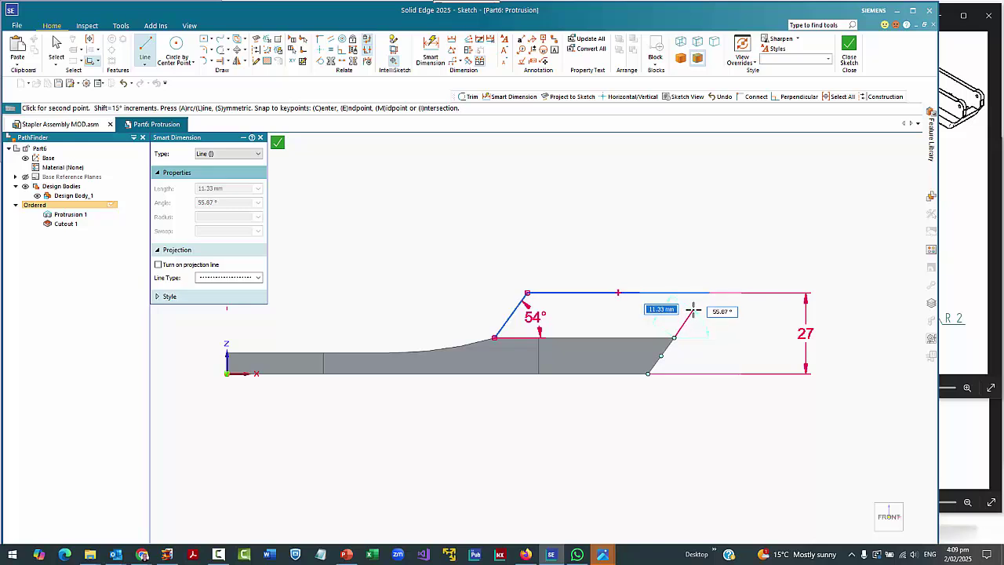
pyautogui.click(693, 310)
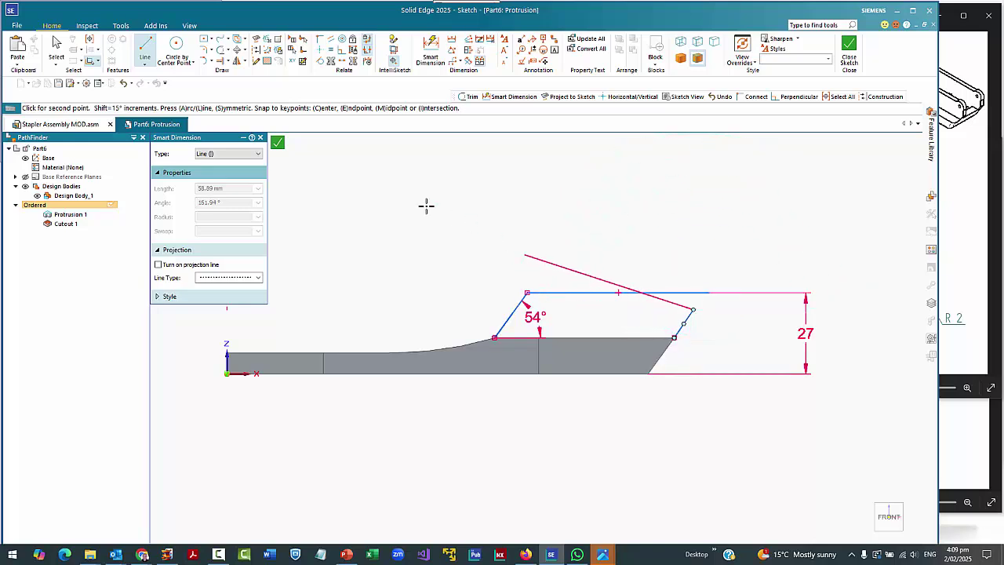
pyautogui.press('Escape')
# Make the short sloped line parallel to the body's slanted end edge.
pyautogui.click(331, 38)
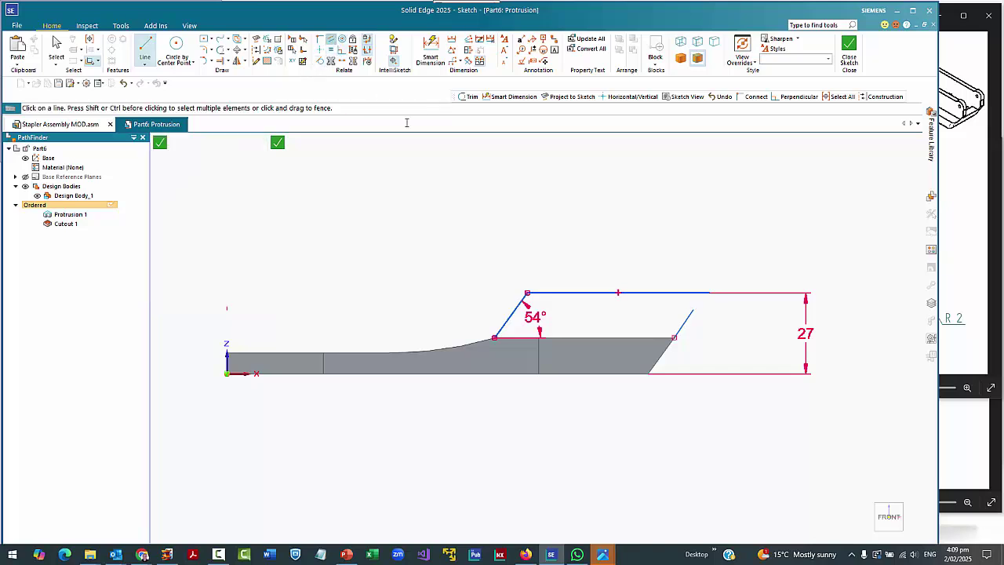
pyautogui.click(685, 321)
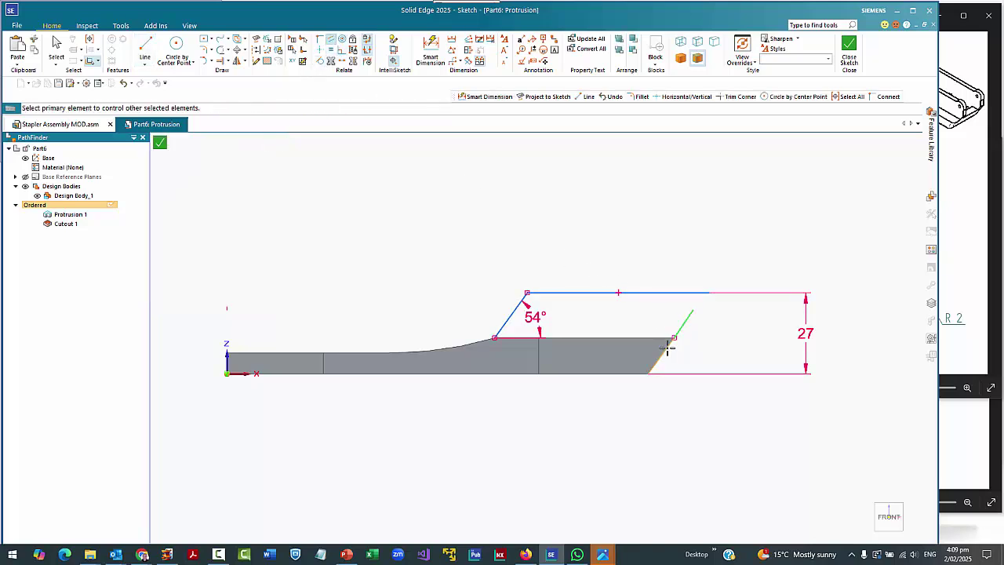
pyautogui.click(668, 346)
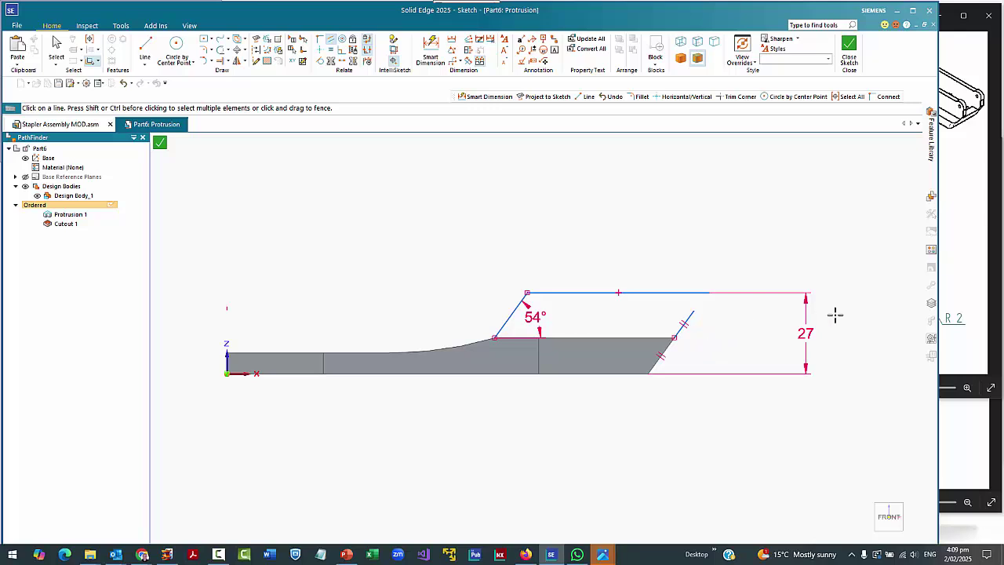
# Draw a 9 mm diameter circle just below the upper horizontal line, near the end above the body's slanted edge.
pyautogui.click(953, 375)
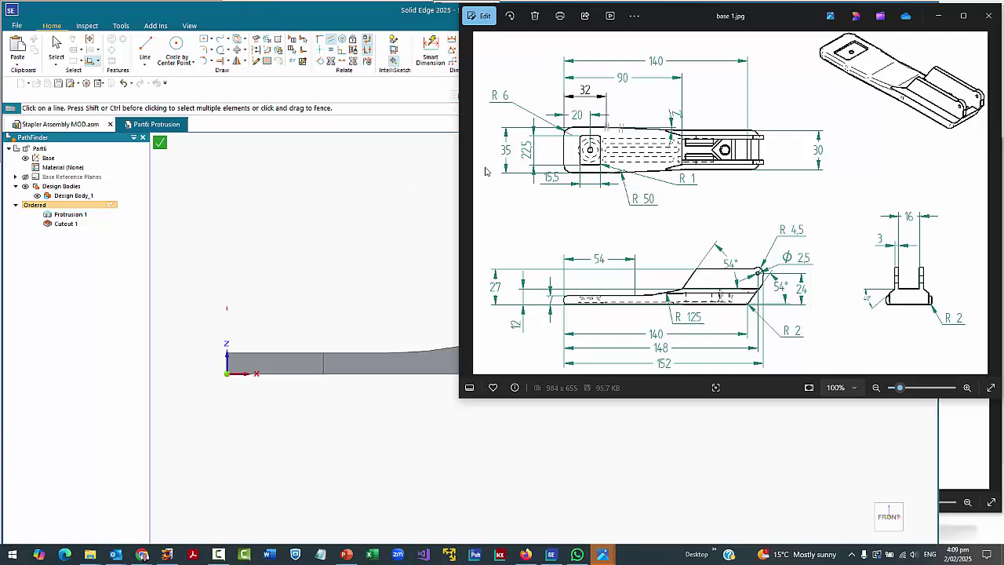
pyautogui.click(178, 44)
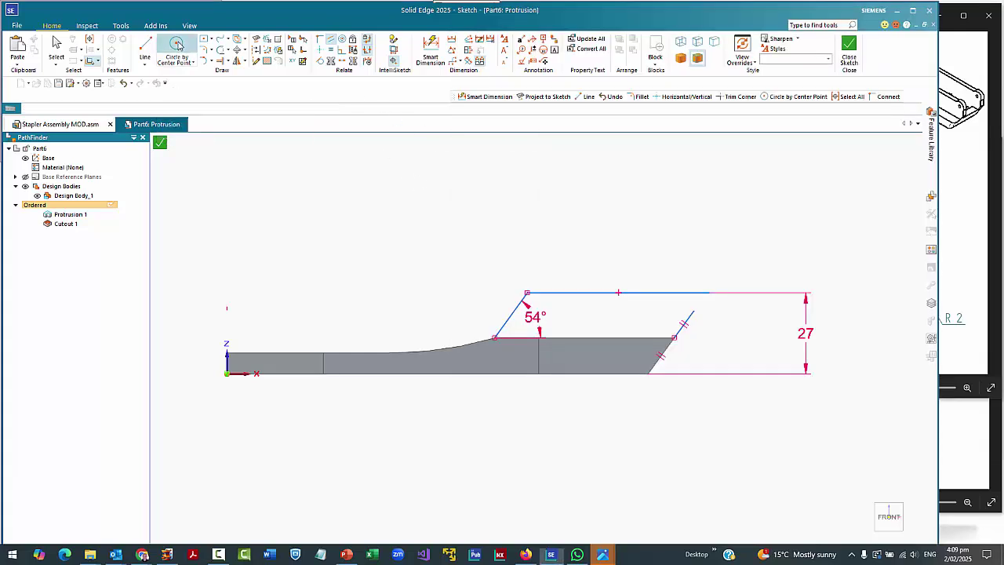
pyautogui.click(685, 302)
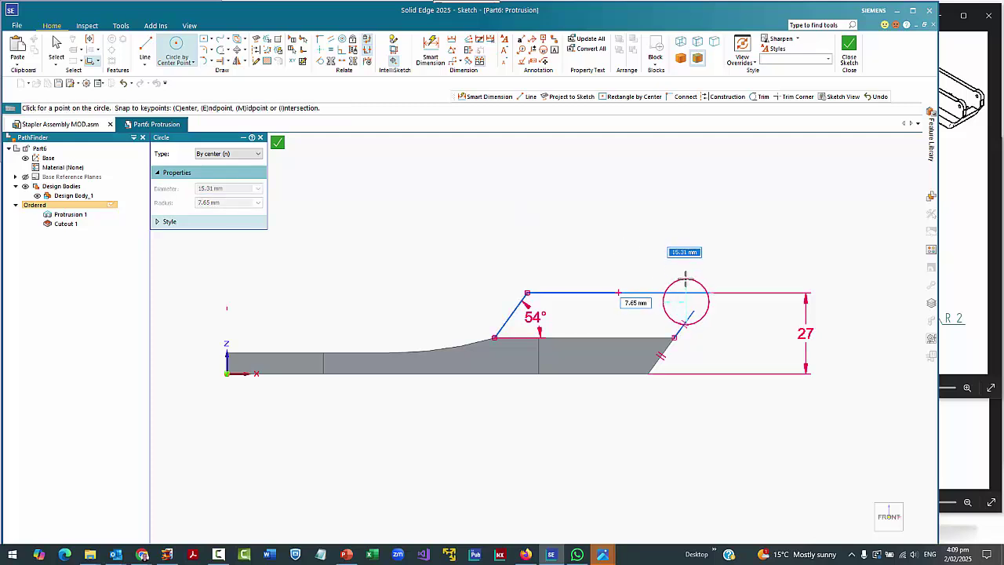
pyautogui.write('9')
pyautogui.press('Return')
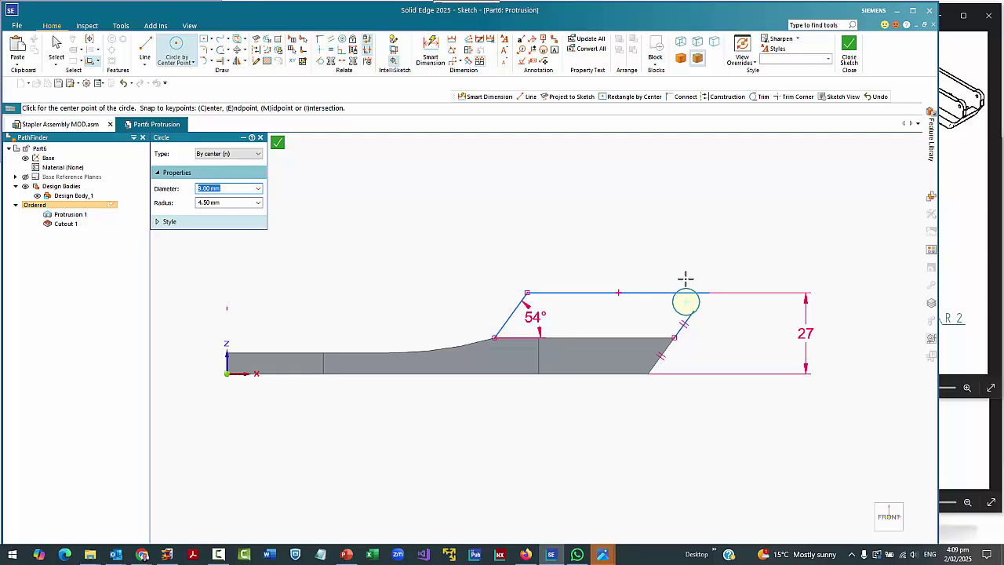
pyautogui.press('Escape')
# Dimension the horizontal distance from the origin to the circle's centre and set it to 148 mm.
pyautogui.press('d')
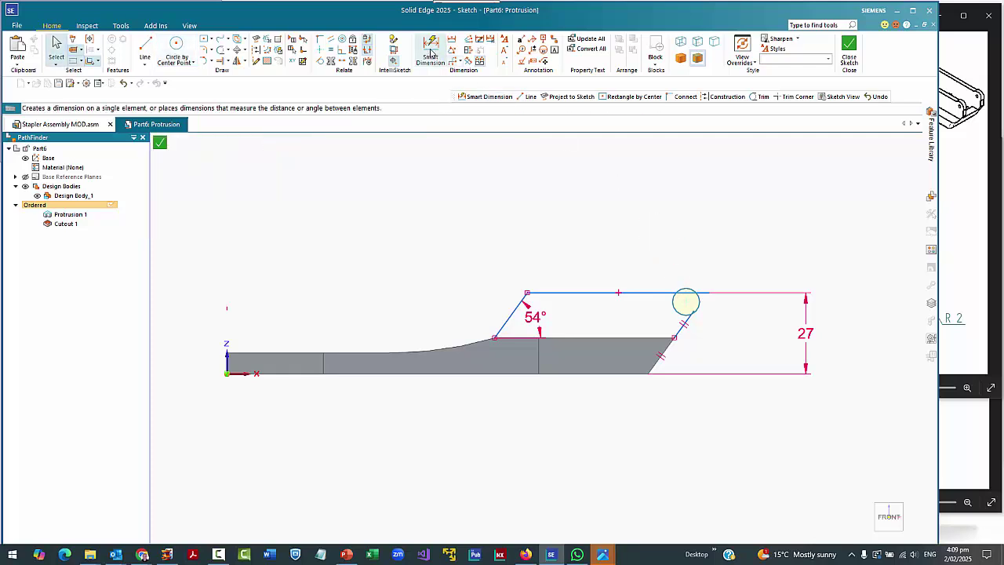
pyautogui.click(675, 299)
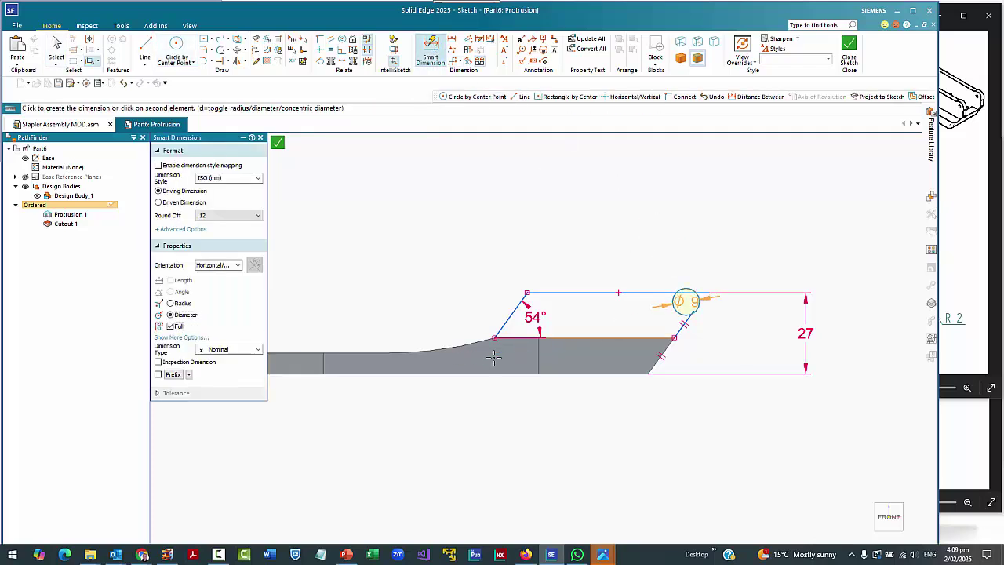
pyautogui.scroll(-3, 515, 392)
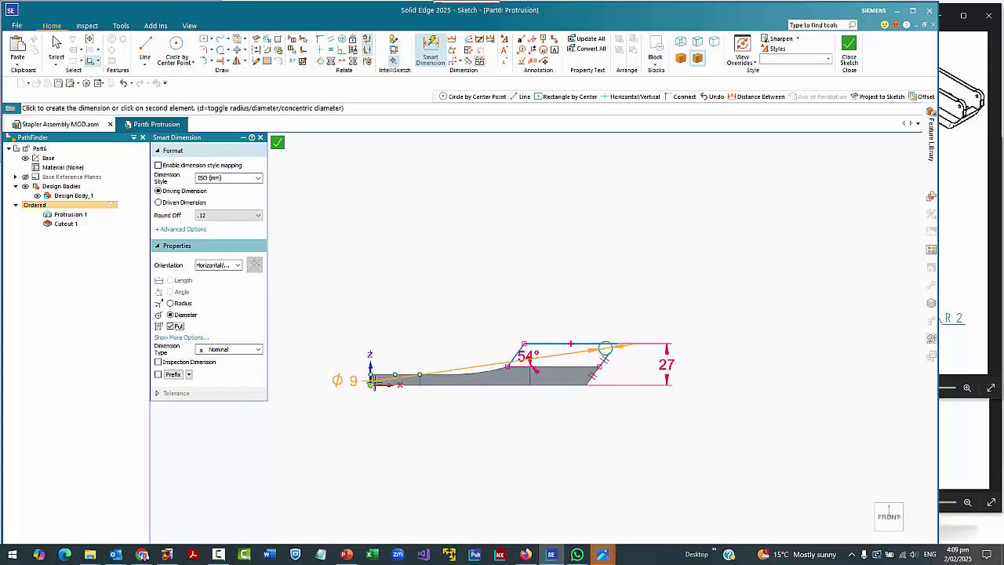
pyautogui.click(371, 384)
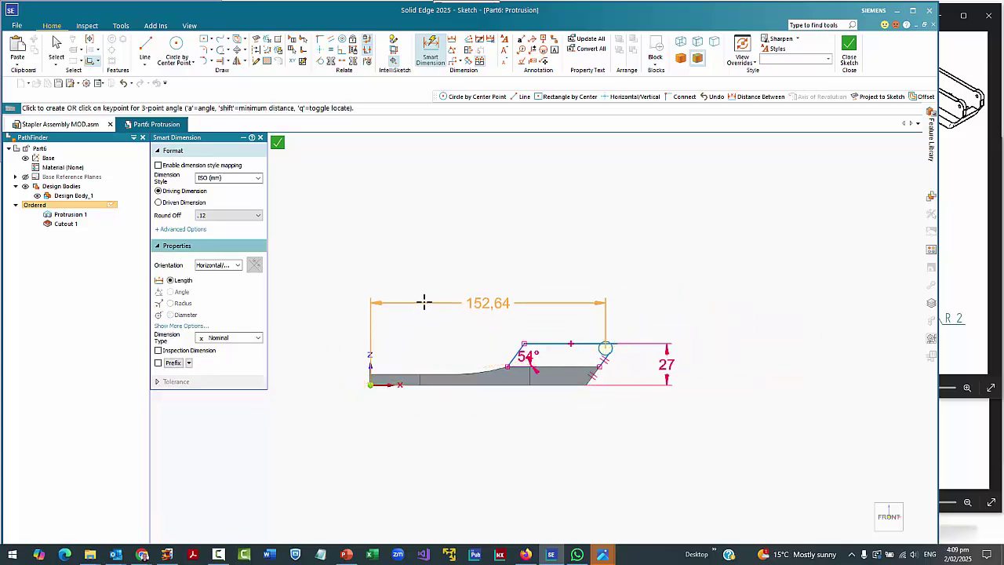
pyautogui.click(423, 300)
pyautogui.write('148')
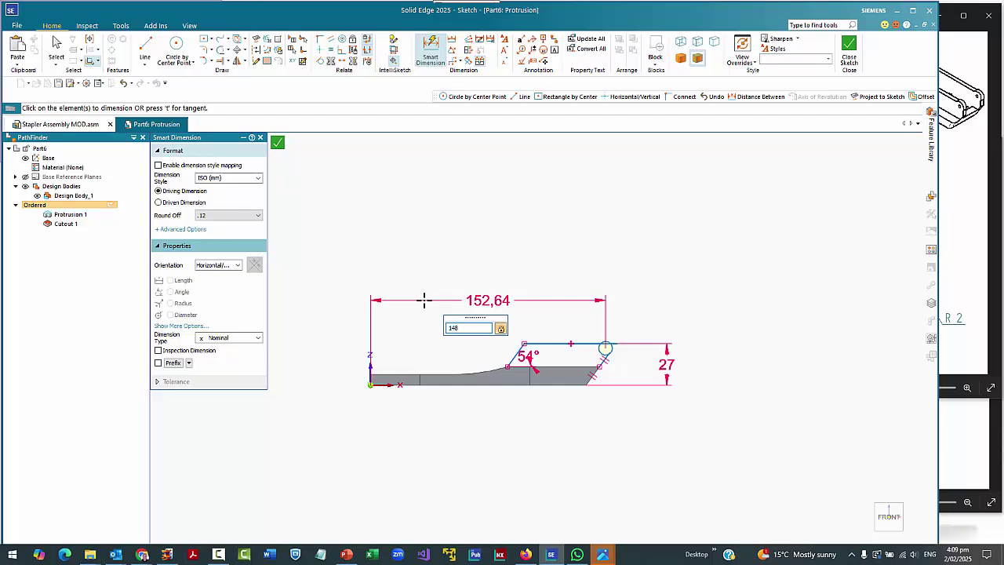
pyautogui.press('Return')
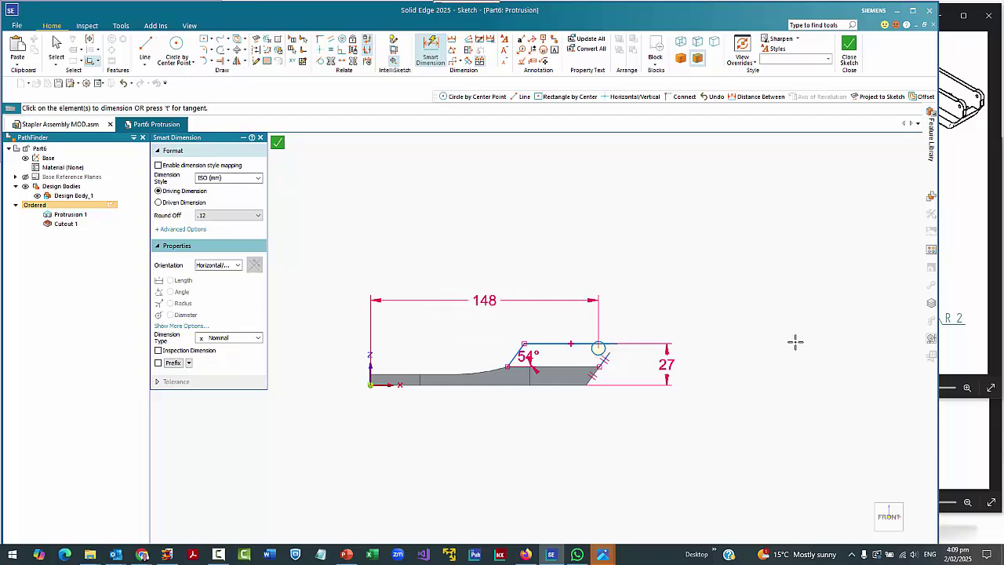
# Check the base drawings and set the circle centre's height above the body's bottom edge to 24 mm.
pyautogui.click(963, 378)
pyautogui.click(991, 202)
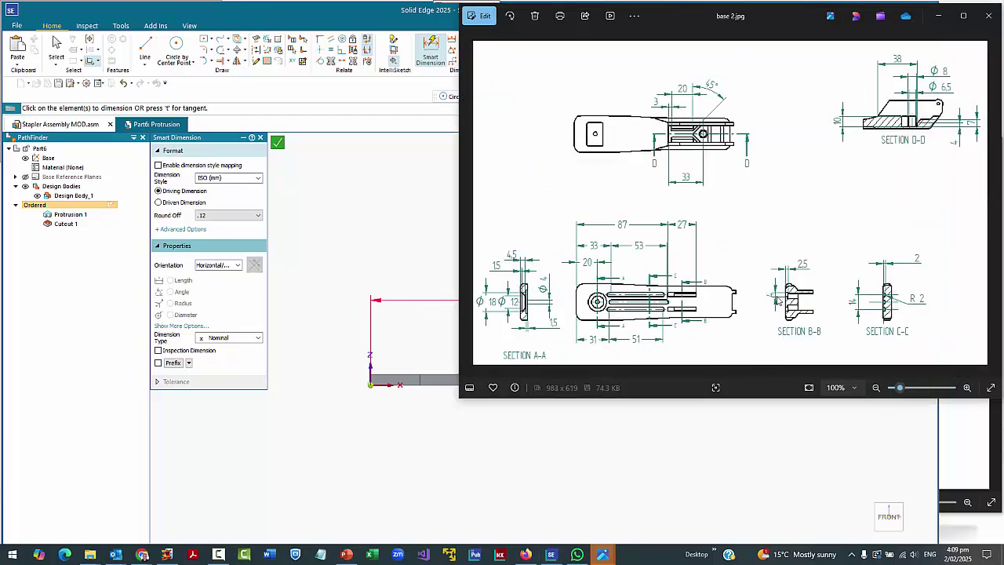
pyautogui.click(470, 202)
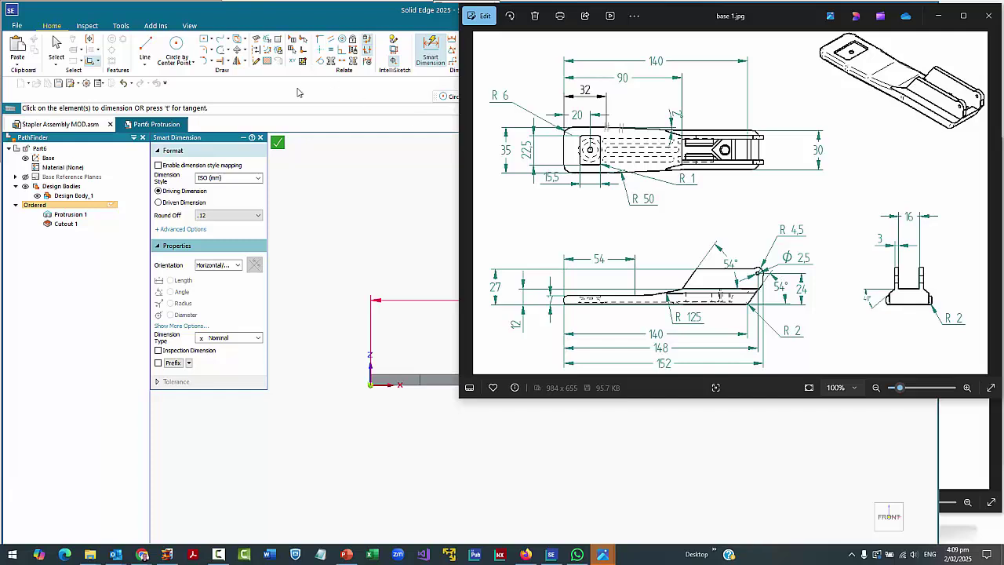
pyautogui.click(310, 24)
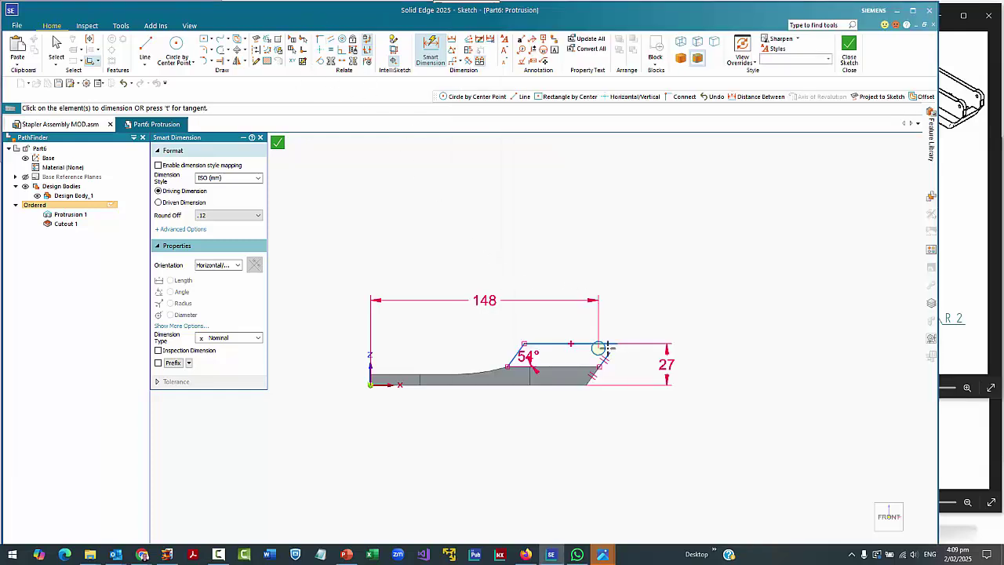
pyautogui.click(560, 384)
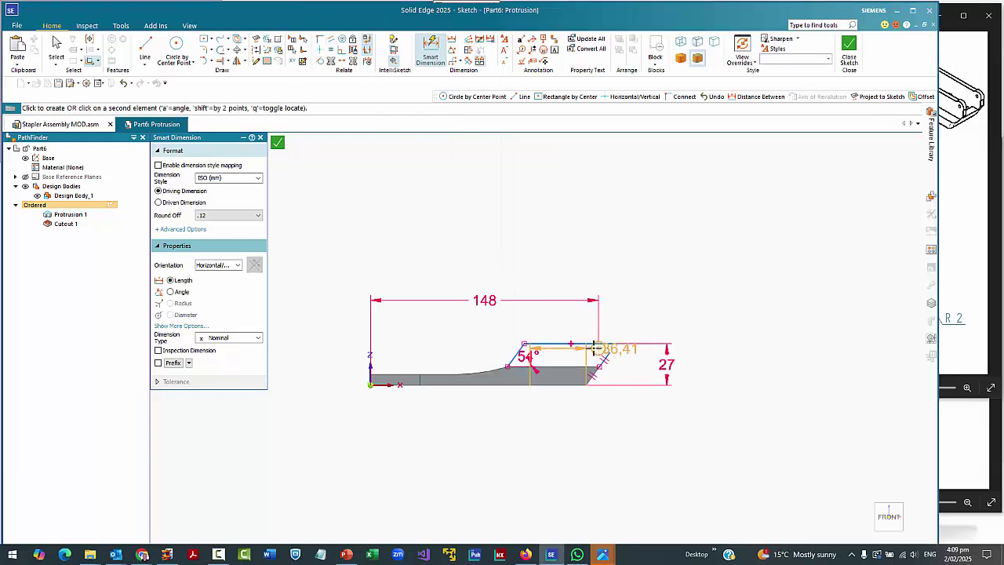
pyautogui.click(598, 348)
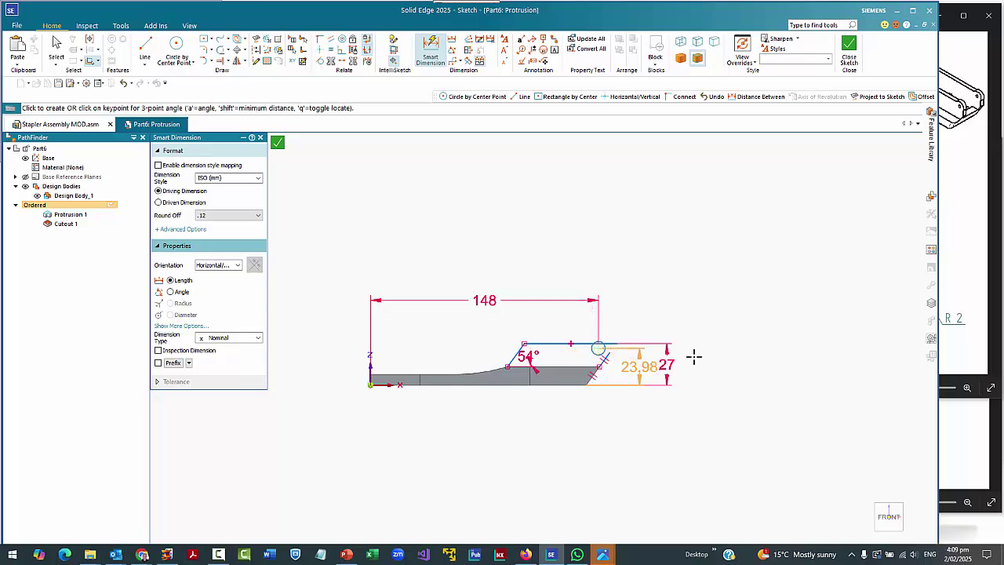
pyautogui.click(635, 377)
pyautogui.write('24')
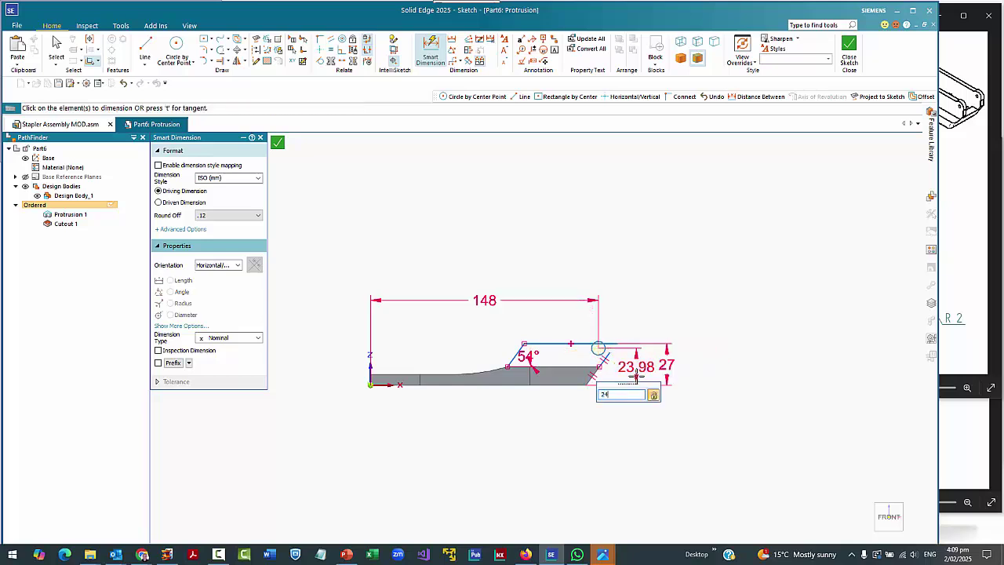
pyautogui.press('Return')
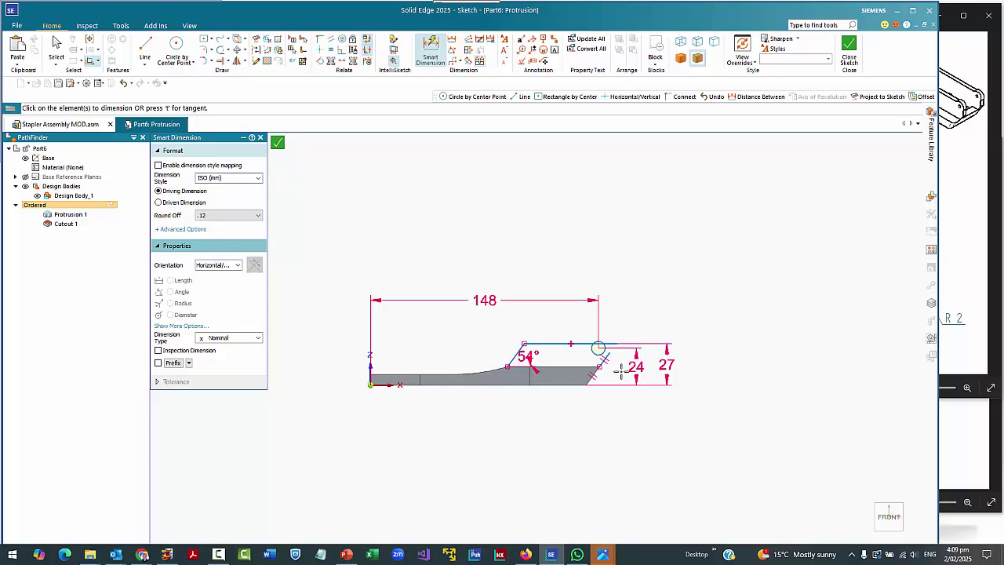
# Check the base 1.jpg drawing and draw a vertical line from the short sloped line's upper end to the upper horizontal line.
pyautogui.click(941, 375)
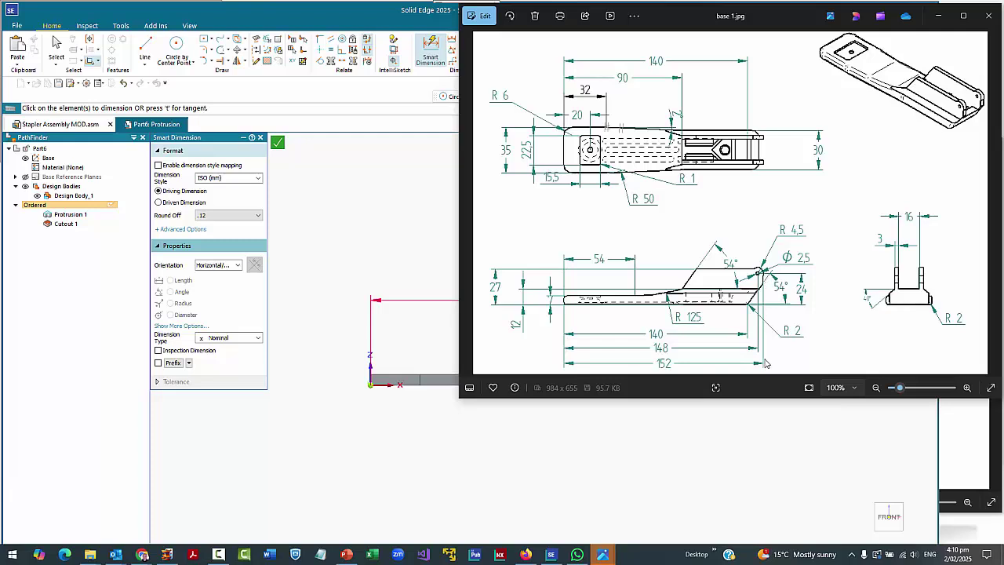
pyautogui.click(388, 315)
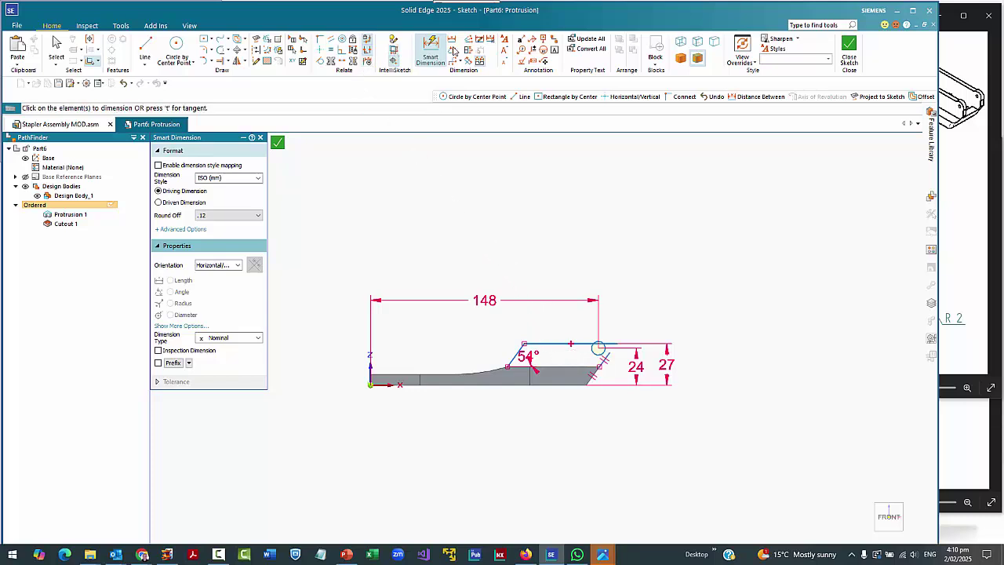
pyautogui.scroll(3, 598, 335)
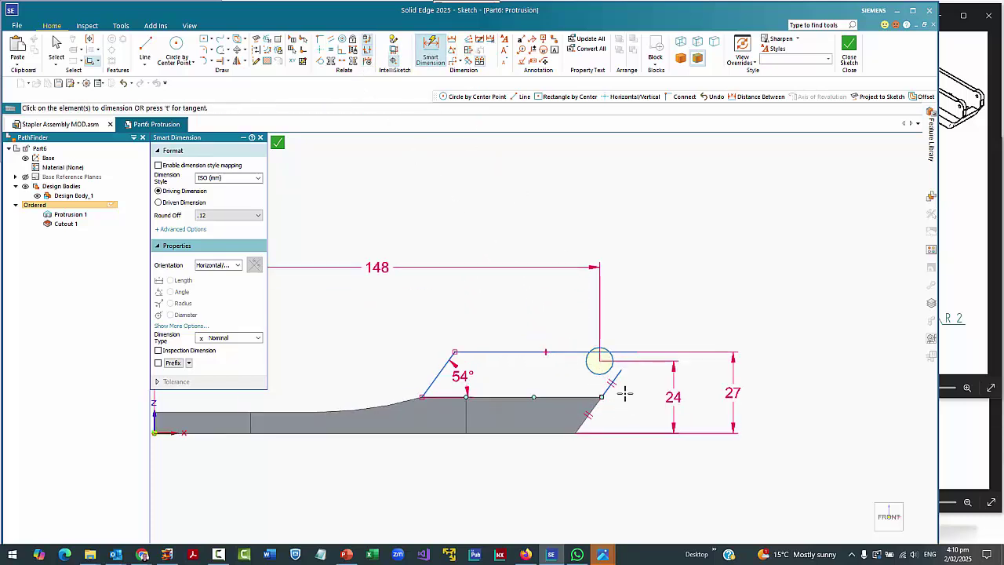
pyautogui.click(145, 47)
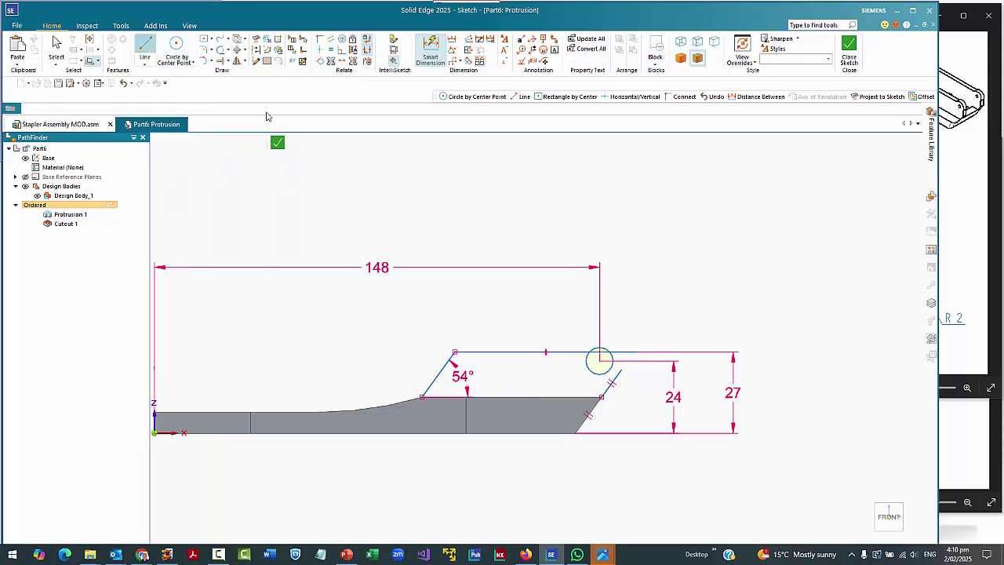
pyautogui.click(620, 364)
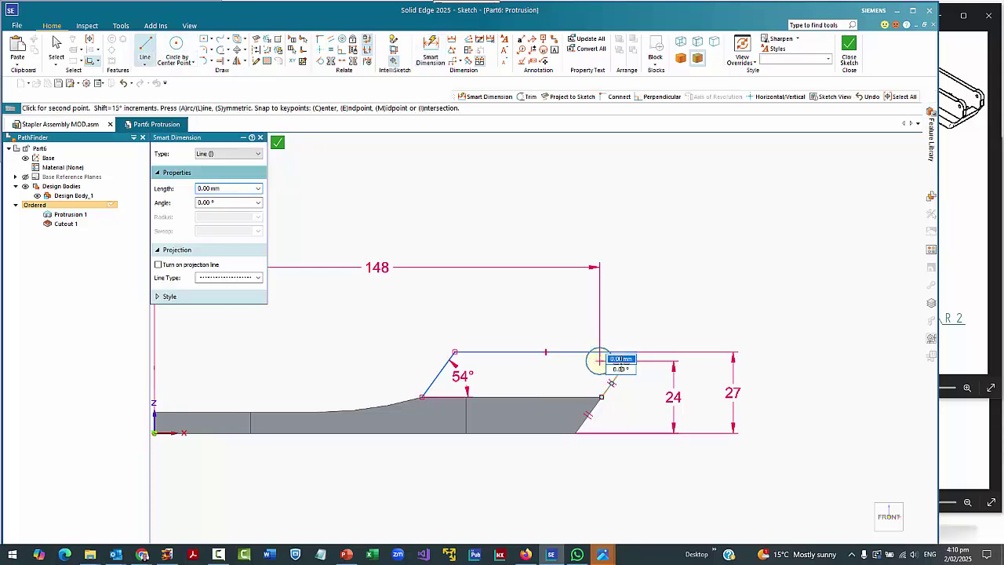
pyautogui.click(620, 352)
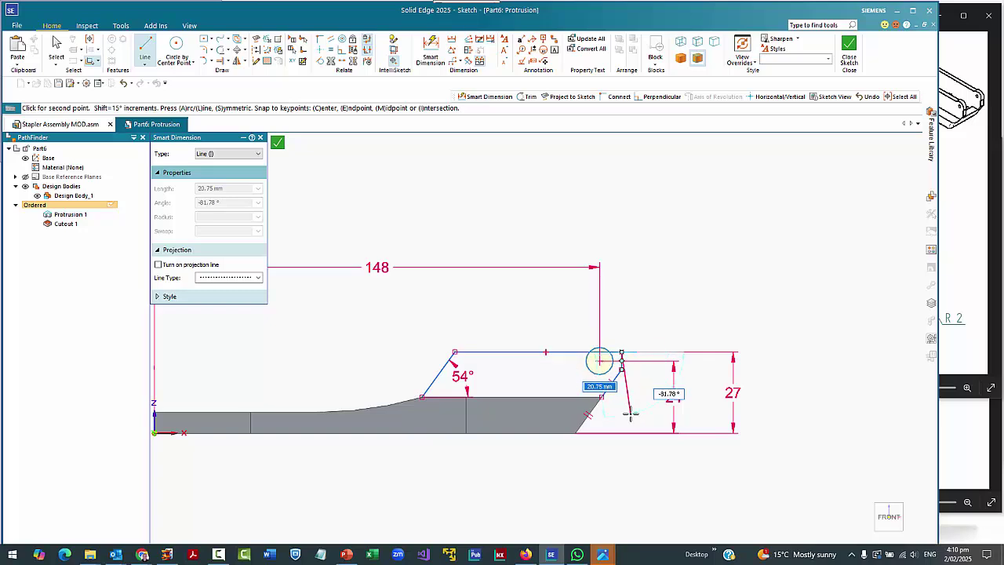
# Dimension the horizontal distance from the origin to the short vertical line and set it to 152 mm.
pyautogui.scroll(-3, 441, 493)
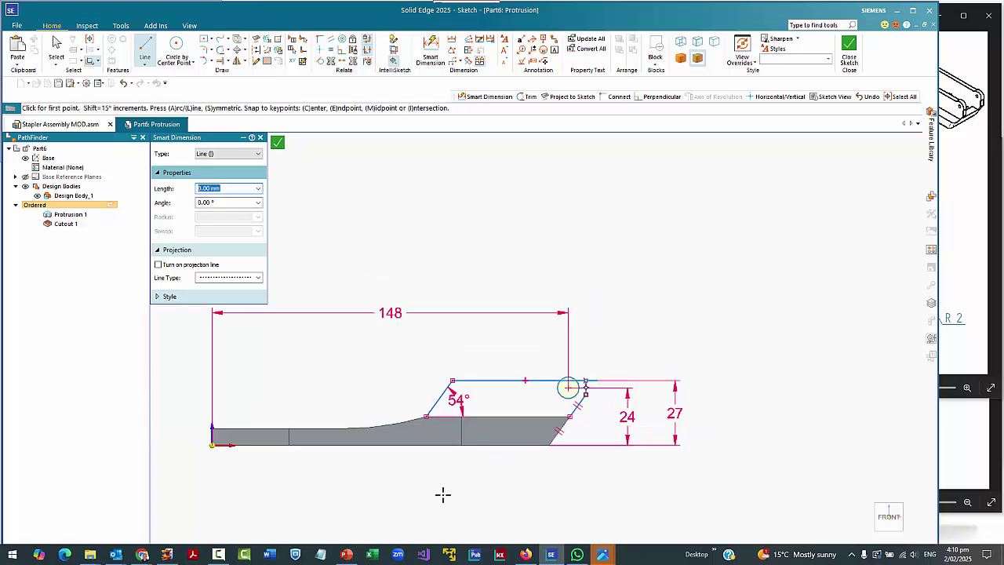
pyautogui.click(430, 49)
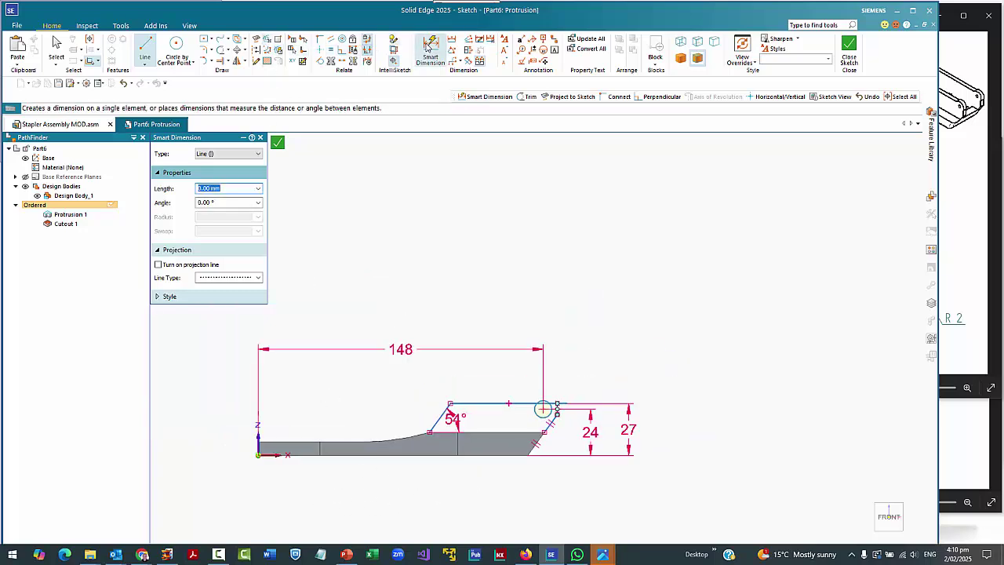
pyautogui.click(258, 451)
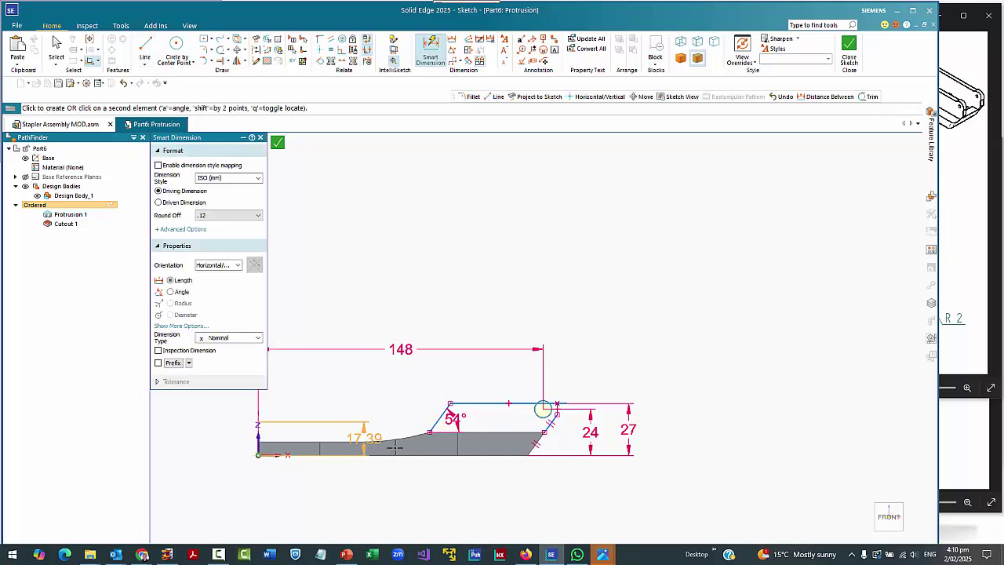
pyautogui.scroll(4, 555, 424)
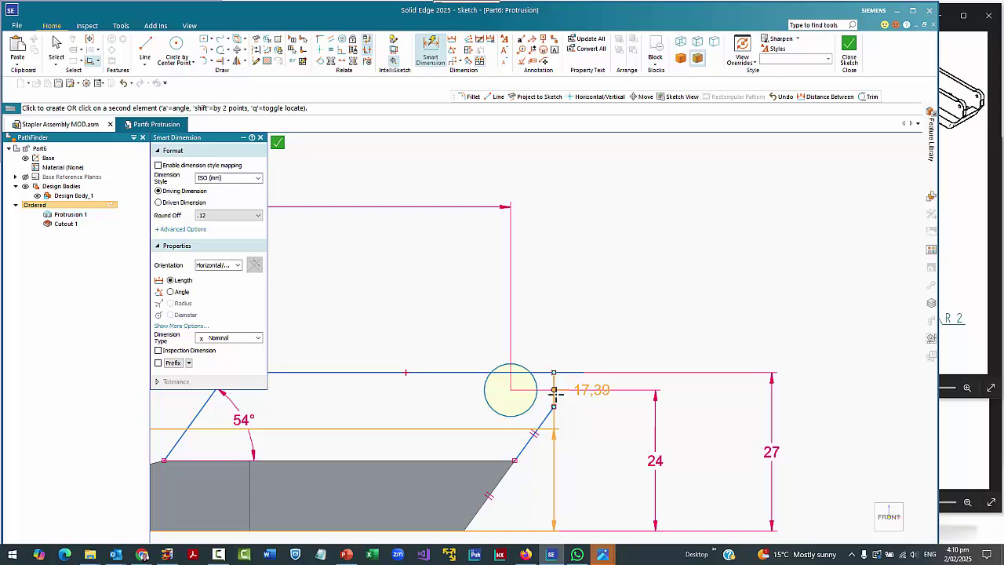
pyautogui.click(553, 398)
pyautogui.scroll(-4, 558, 388)
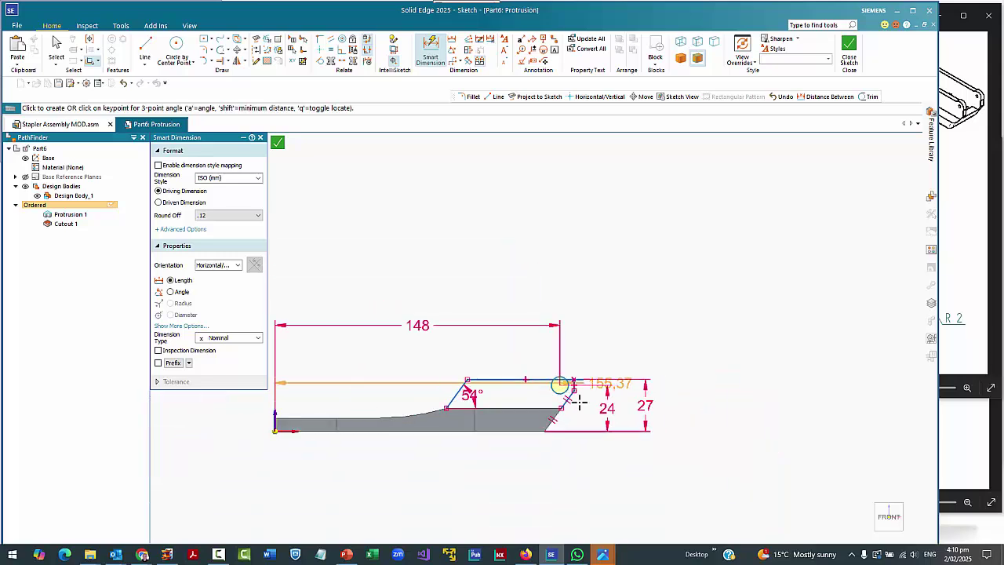
pyautogui.click(488, 485)
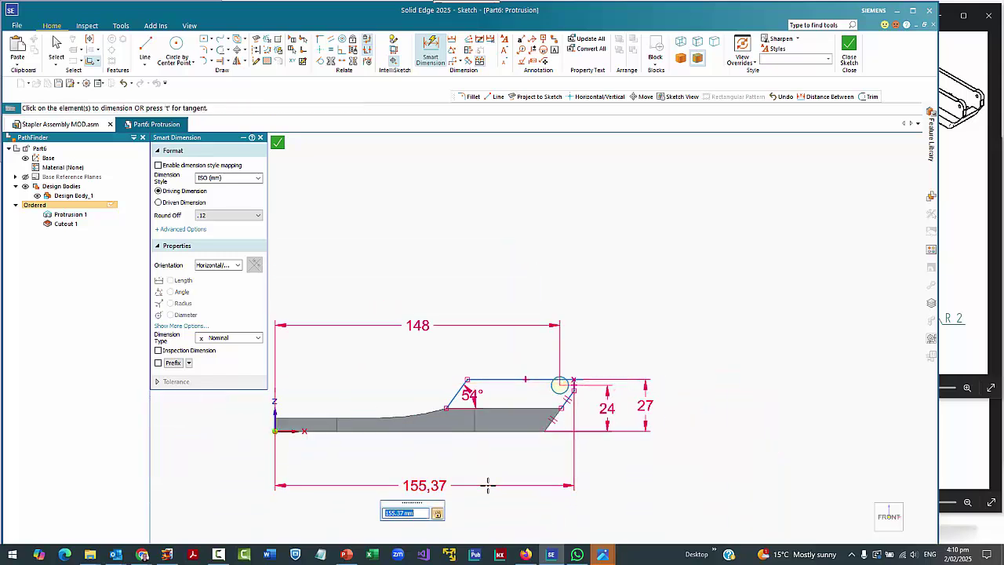
pyautogui.write('152')
pyautogui.press('Return')
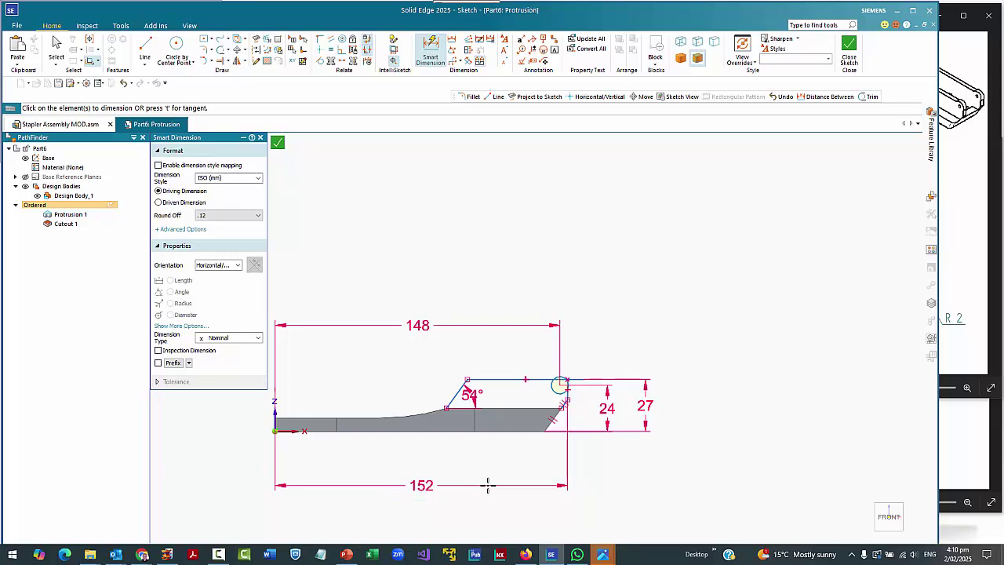
# Check the base 1.jpg drawing and dimension the diameter of the circle at the lug's end.
pyautogui.scroll(4, 517, 418)
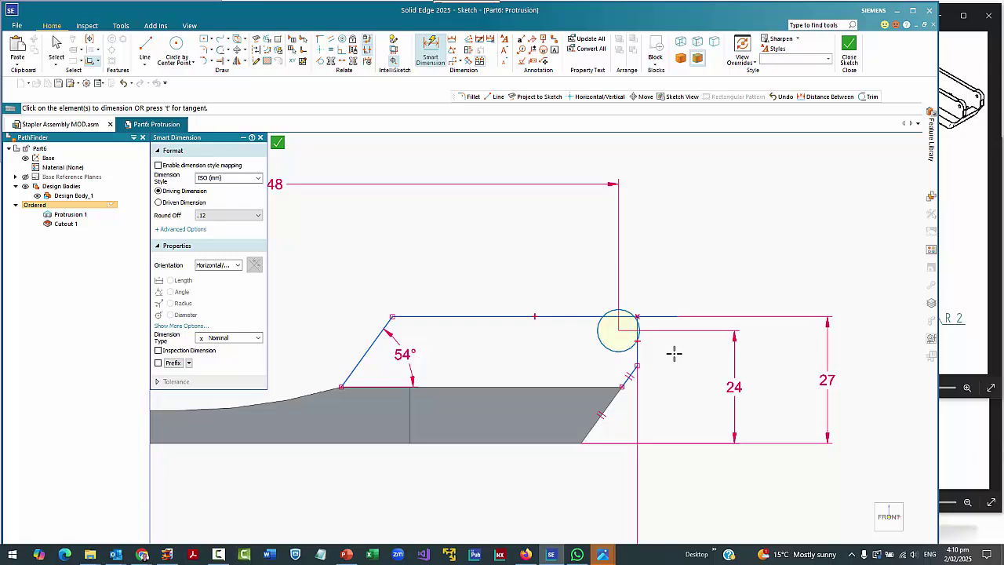
pyautogui.click(941, 367)
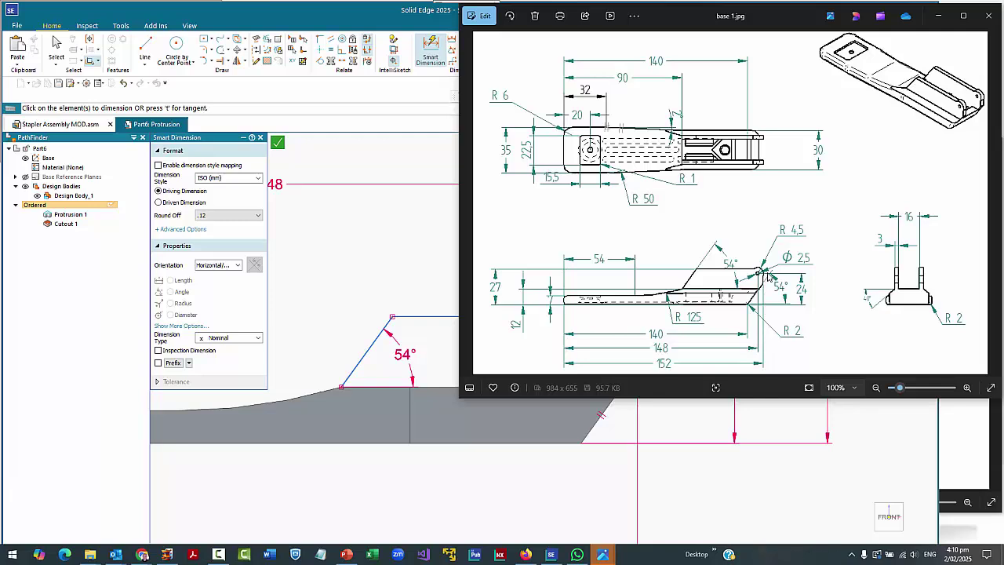
pyautogui.click(396, 263)
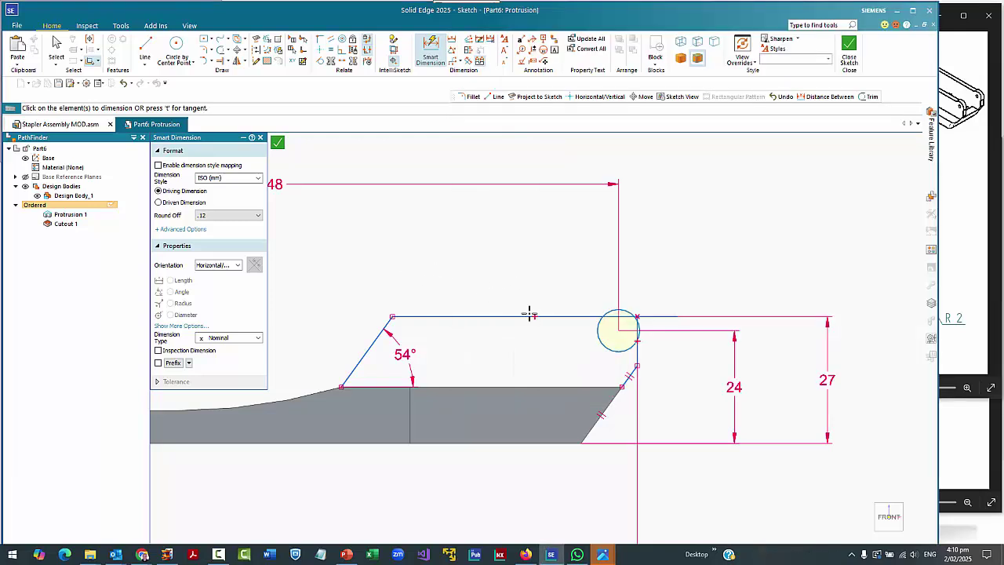
pyautogui.scroll(3, 510, 329)
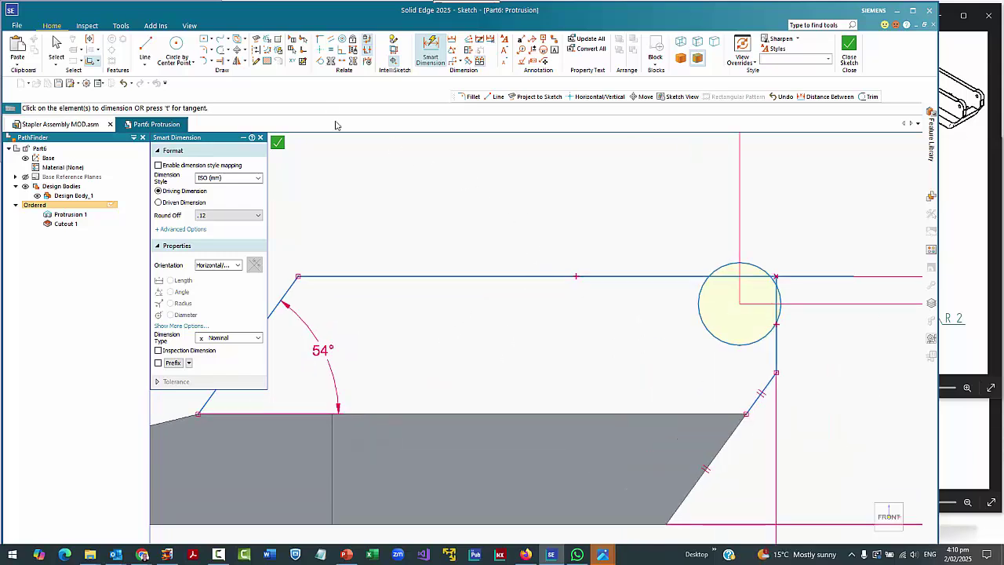
pyautogui.click(429, 54)
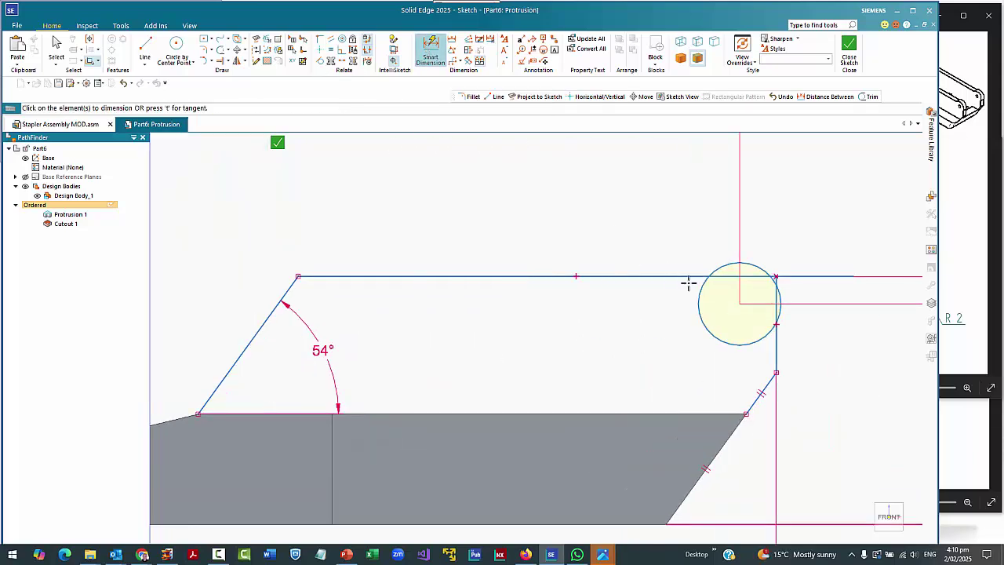
pyautogui.click(750, 264)
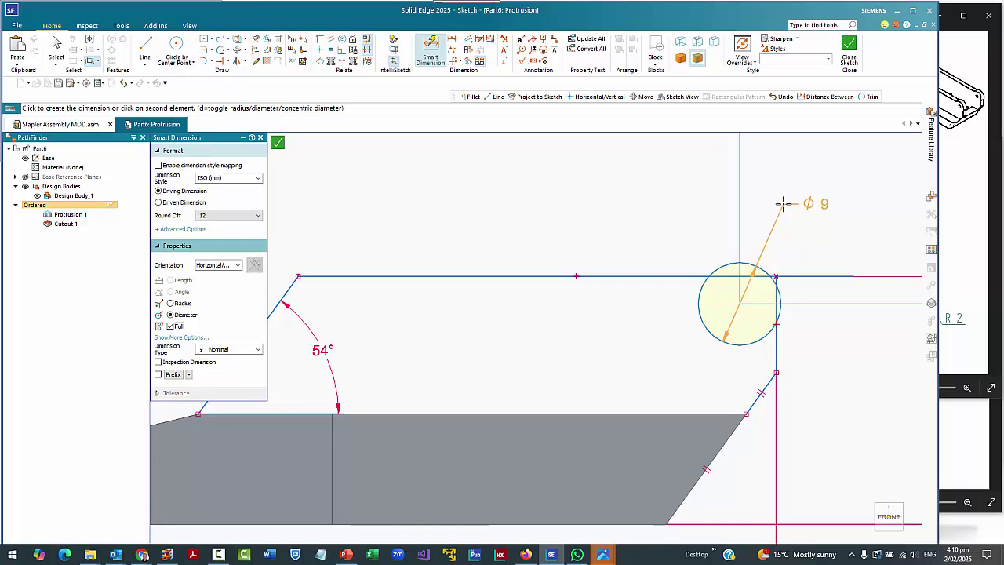
pyautogui.click(779, 206)
pyautogui.scroll(-3, 740, 343)
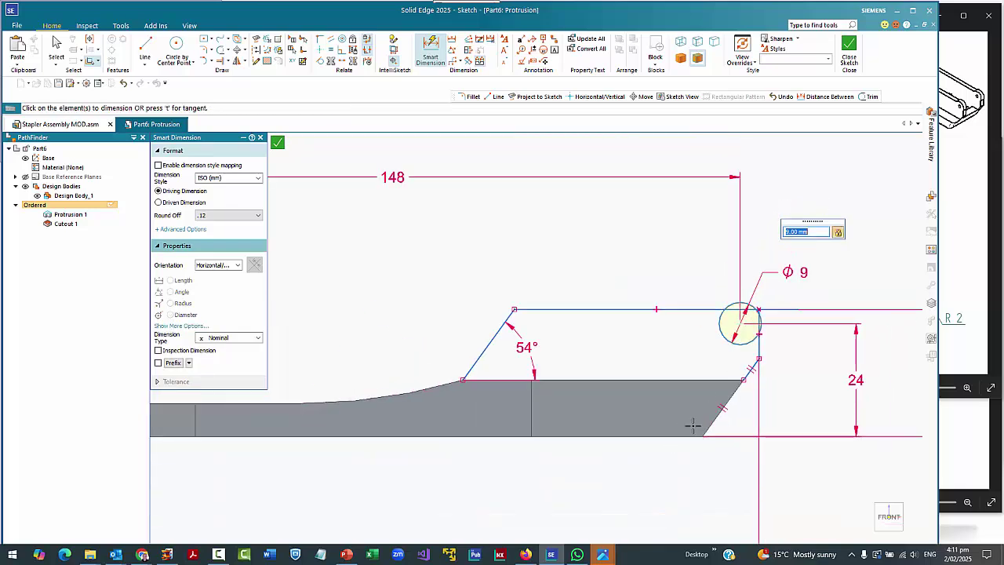
# Trim the circle's inner part and the line portions inside it to leave the outer arc at the lug's corner.
pyautogui.click(220, 50)
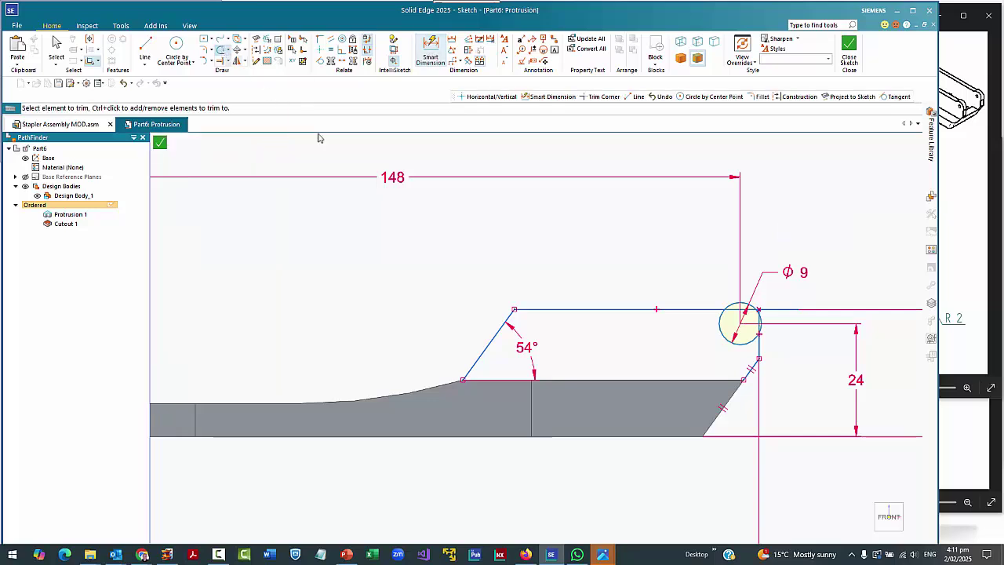
pyautogui.click(717, 331)
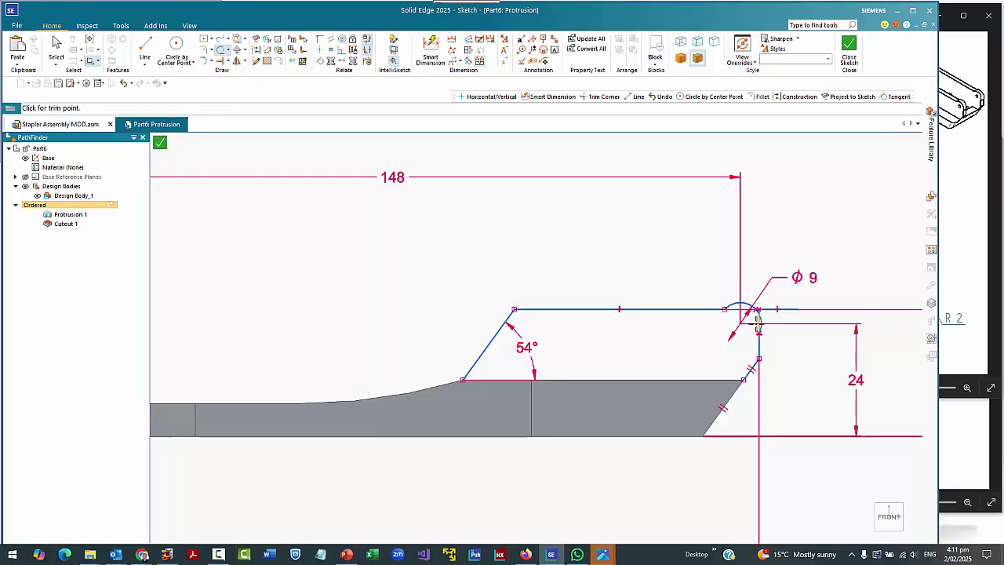
pyautogui.scroll(-1, 647, 323)
pyautogui.scroll(-1, 647, 323)
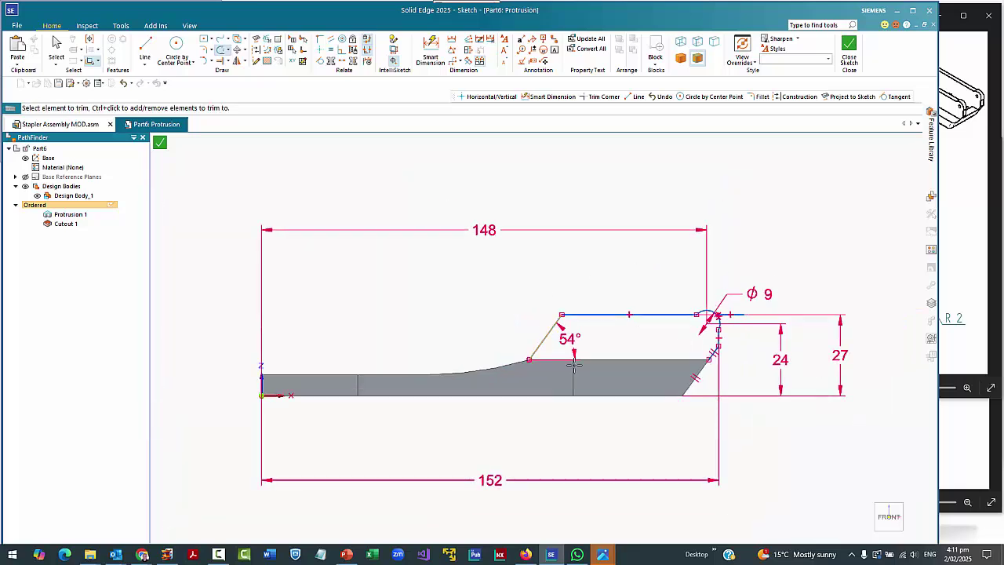
# Try to finish the lug sketch and examine the line ends around the rounded corner.
pyautogui.click(160, 142)
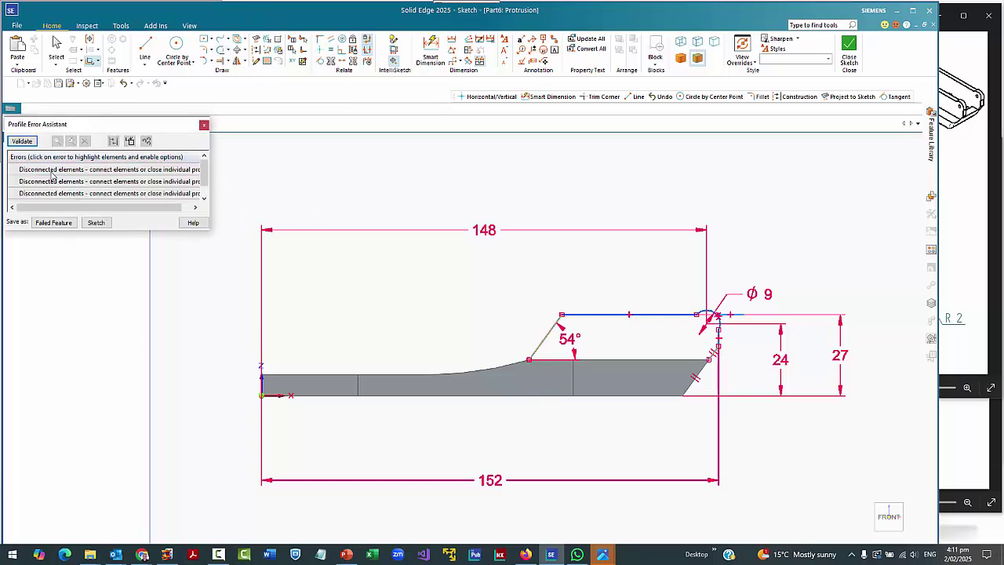
pyautogui.scroll(3, 683, 343)
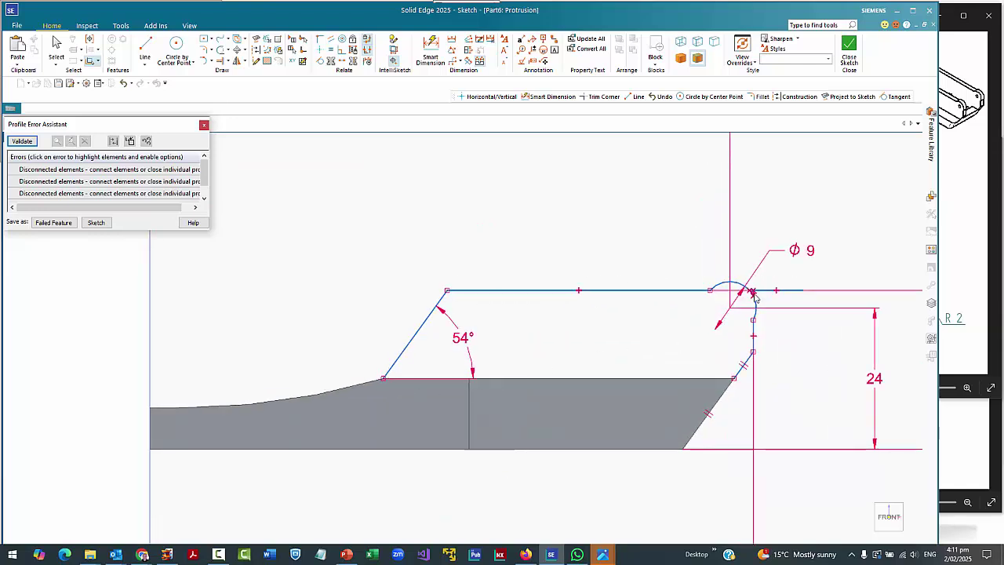
pyautogui.scroll(8, 755, 296)
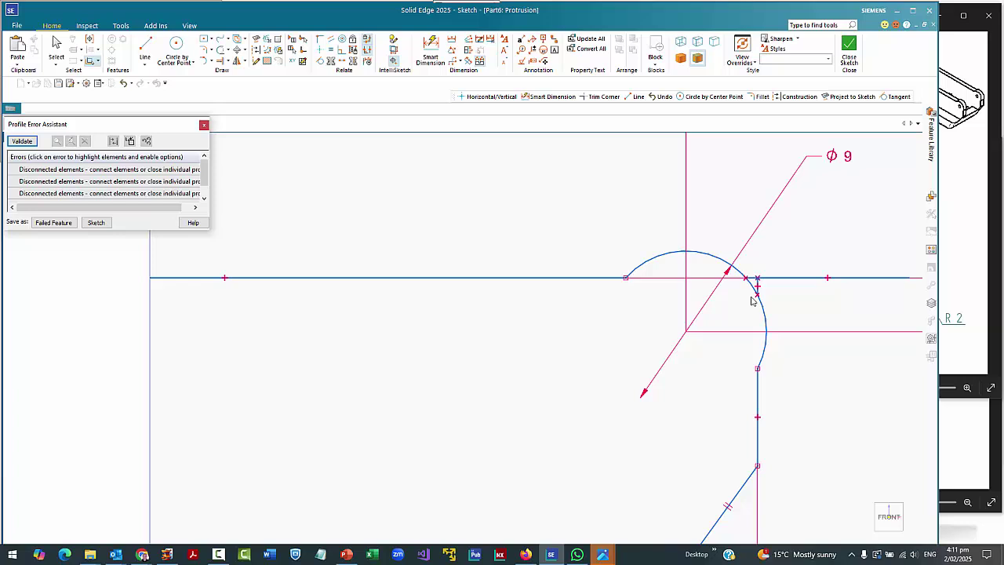
pyautogui.click(204, 124)
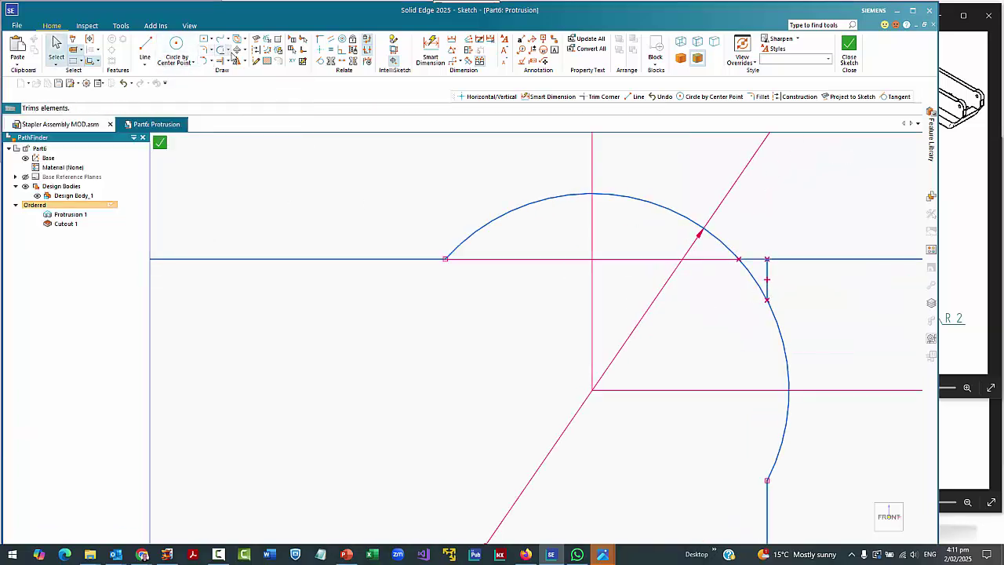
# Trim the leftover horizontal and vertical line segments beyond the arc and finish the lug profile.
pyautogui.click(222, 50)
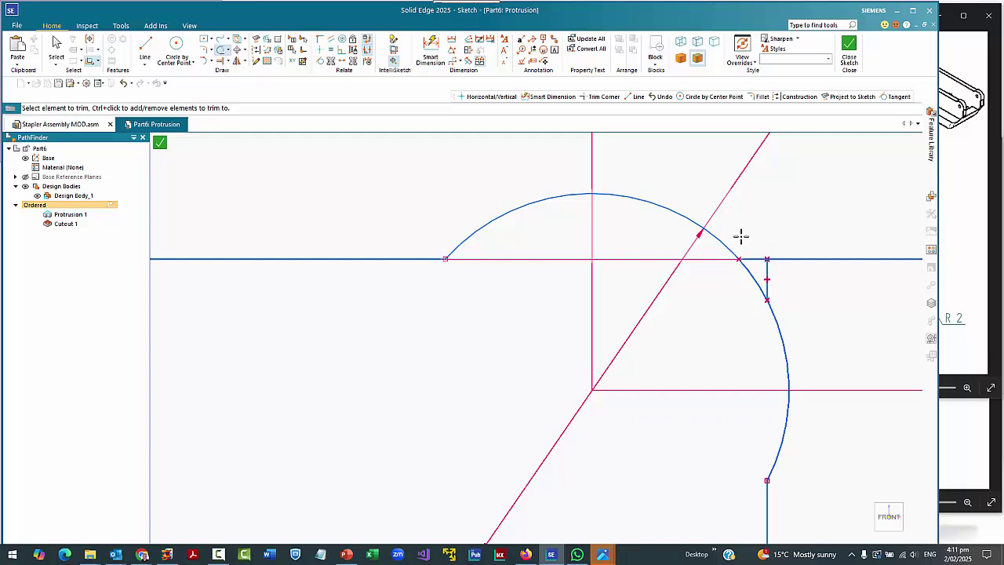
pyautogui.moveTo(740, 236); pyautogui.dragTo(800, 298)
pyautogui.scroll(-3, 801, 289)
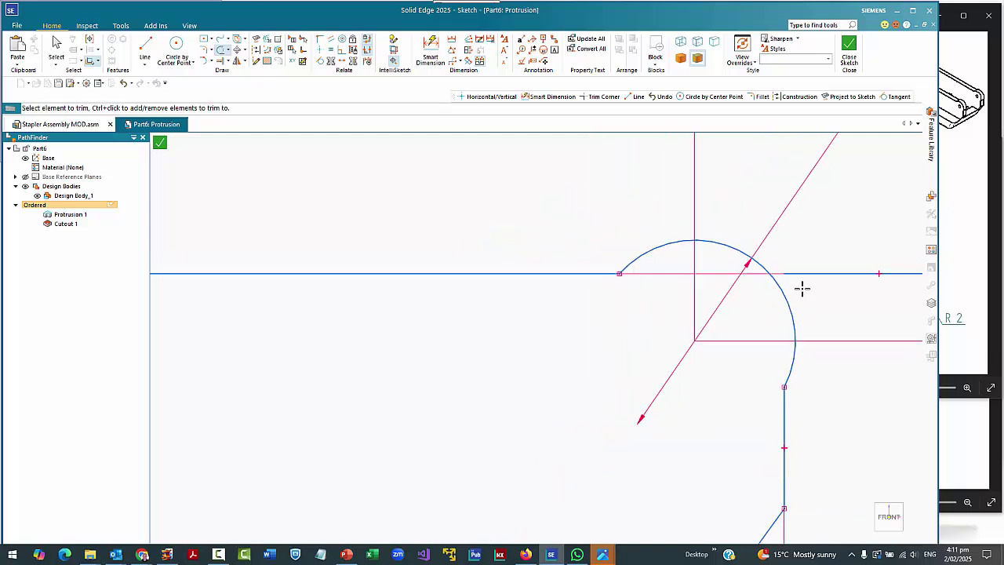
pyautogui.scroll(-2, 811, 282)
pyautogui.click(815, 275)
pyautogui.scroll(-3, 791, 305)
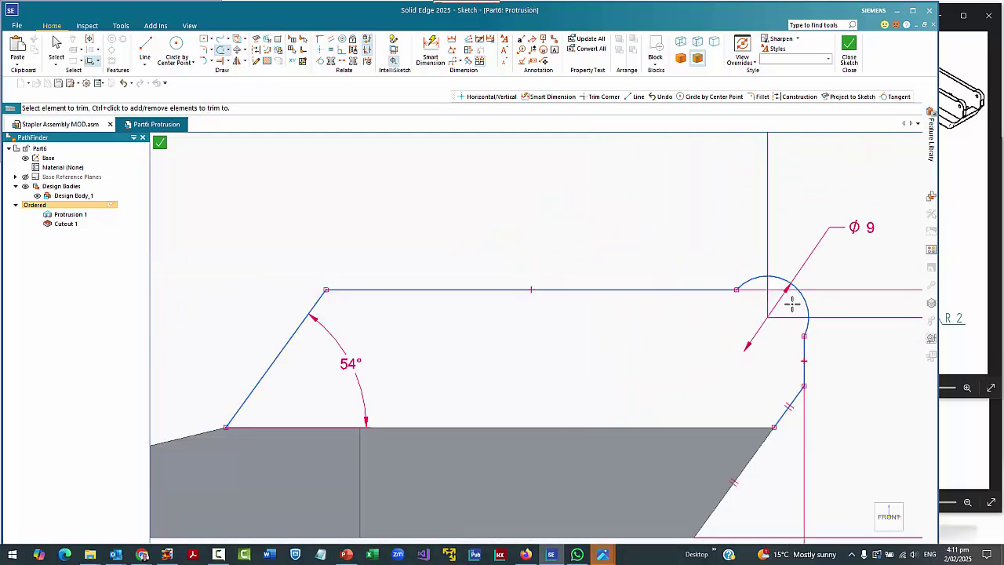
pyautogui.click(161, 143)
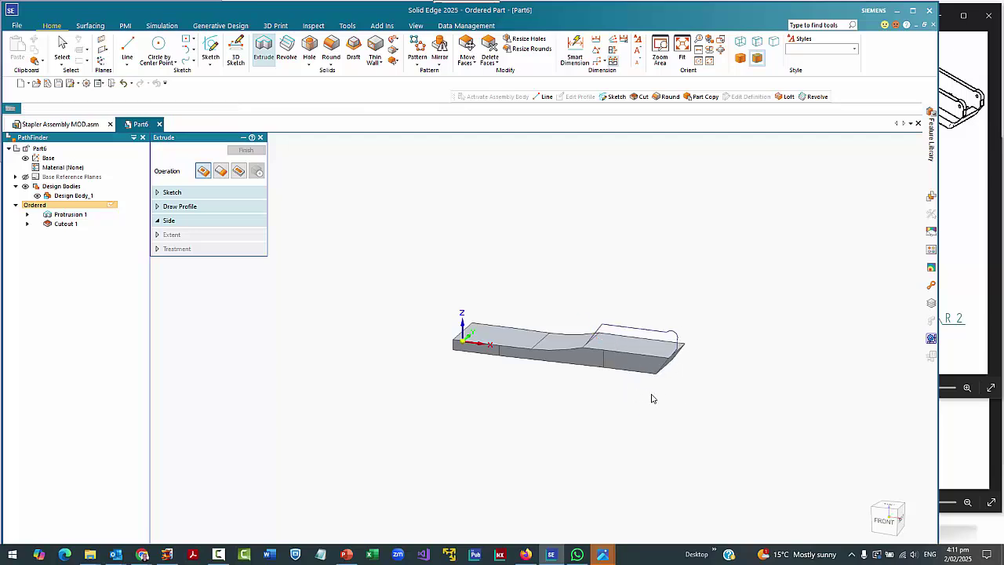
# Extrude the lug profile 3 mm to one side only and complete the protrusion.
pyautogui.click(649, 397)
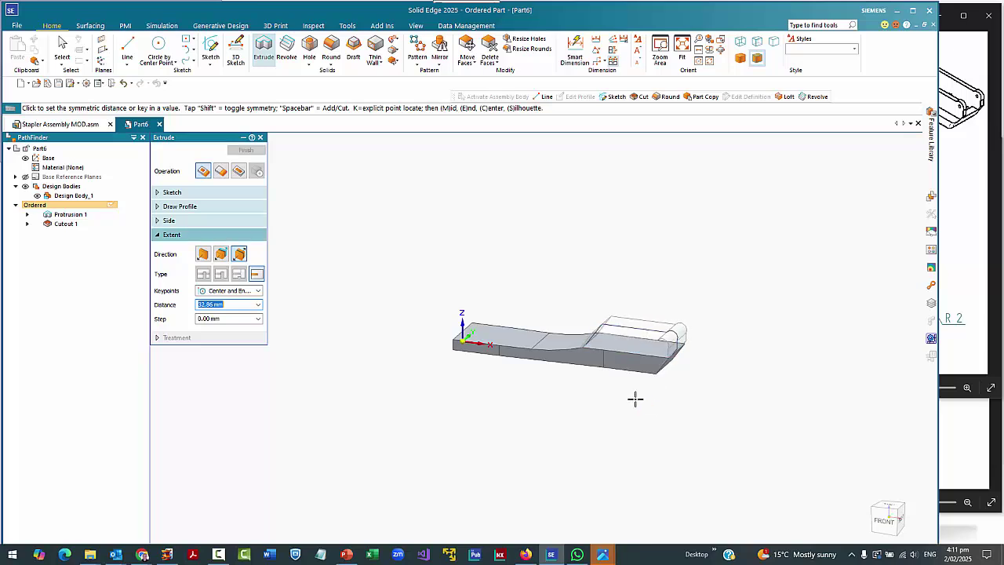
pyautogui.press('shift')
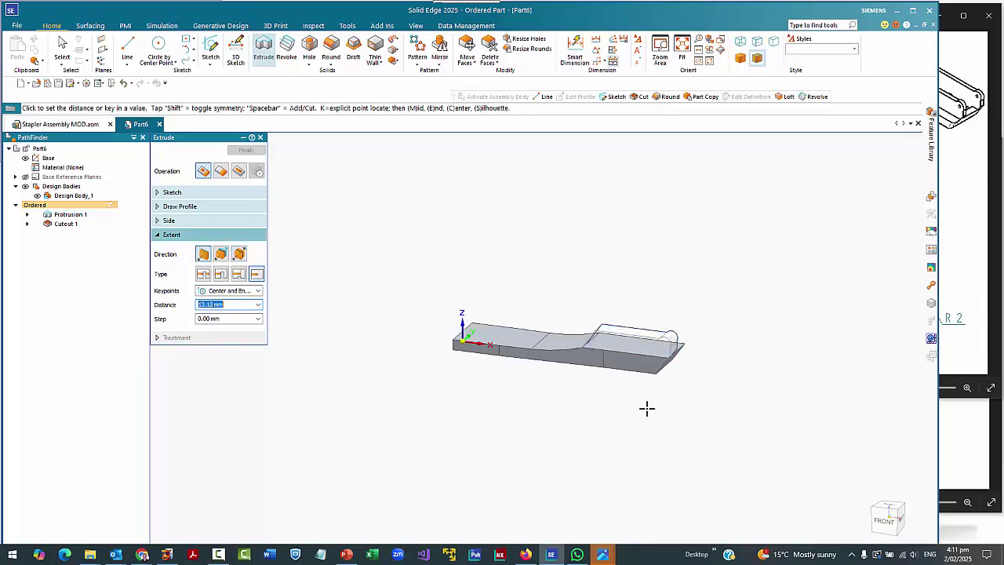
pyautogui.moveTo(633, 394); pyautogui.dragTo(602, 408, button='middle')
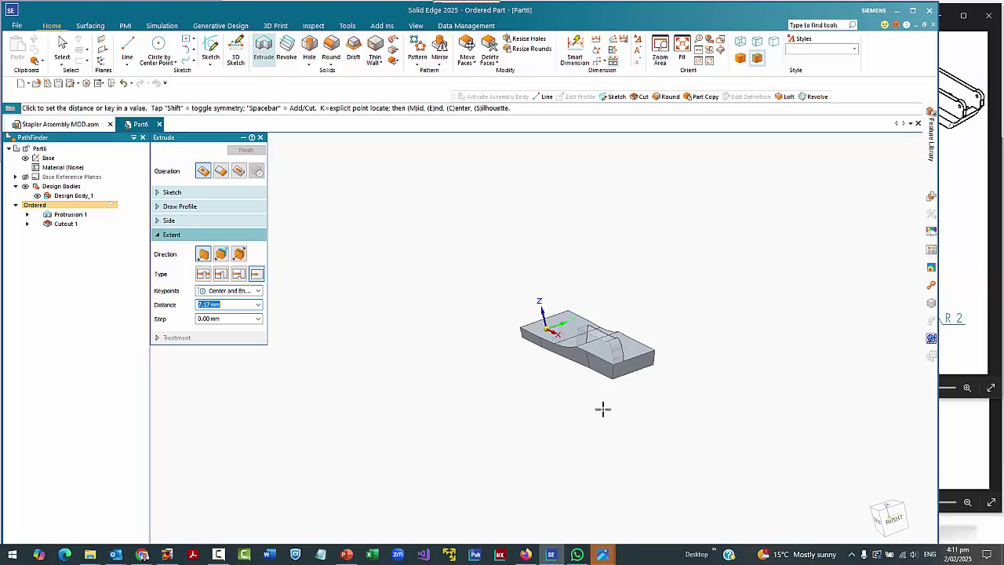
pyautogui.write('3')
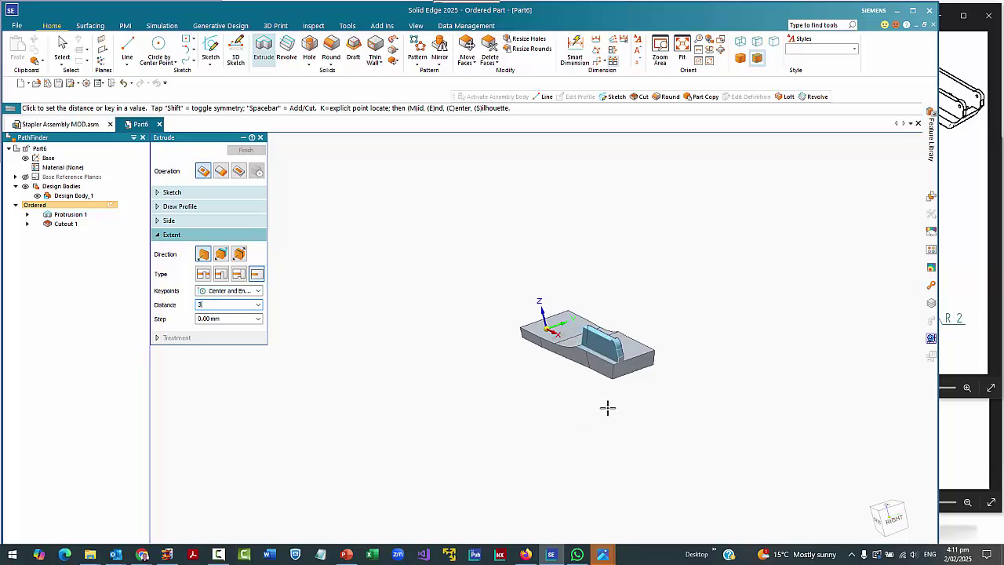
pyautogui.press('Return')
pyautogui.click(607, 407)
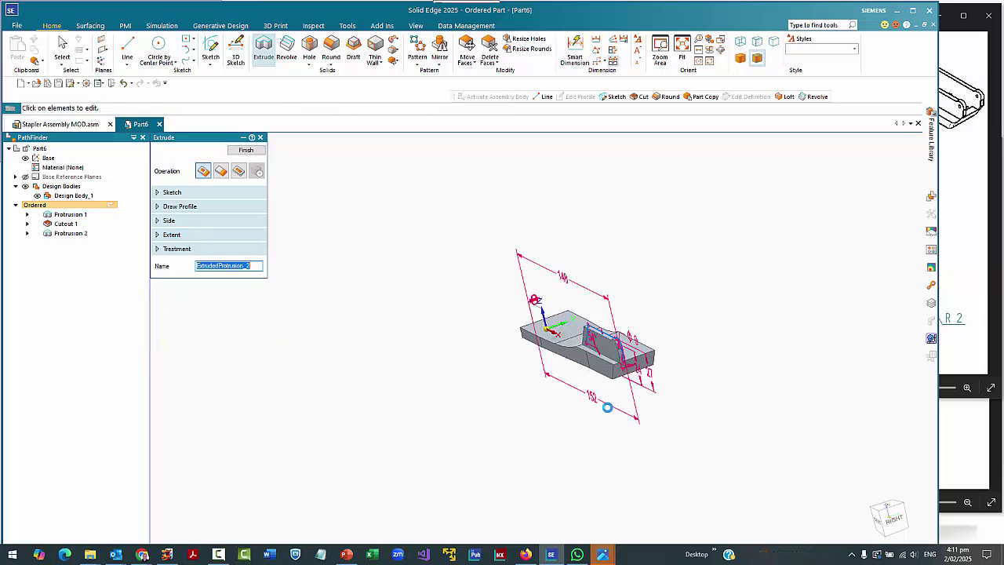
pyautogui.press('Escape')
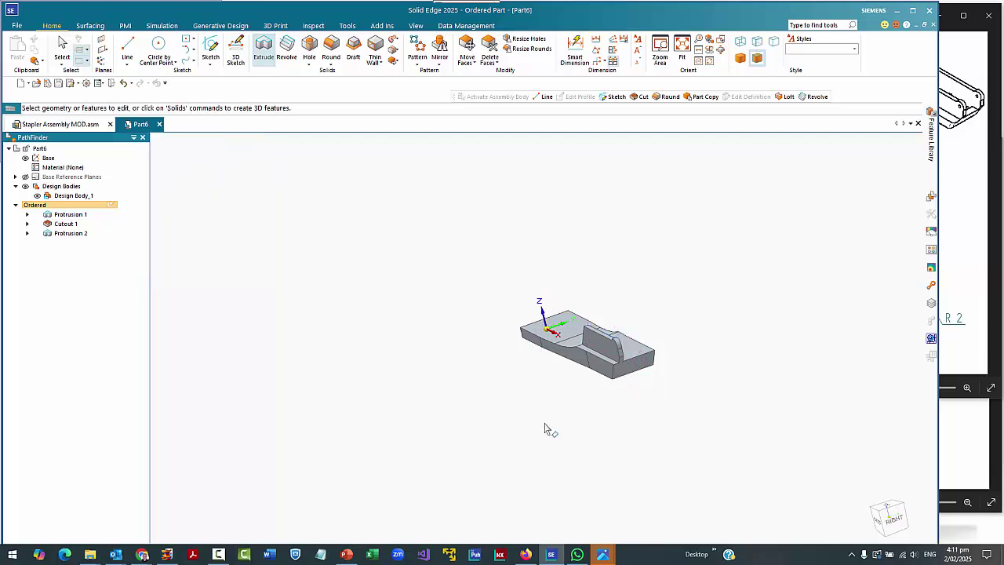
# Check the base 1.jpg drawing and round the four vertical edges along the body's two long sides with a 50 mm radius.
pyautogui.moveTo(544, 426); pyautogui.dragTo(604, 410, button='middle')
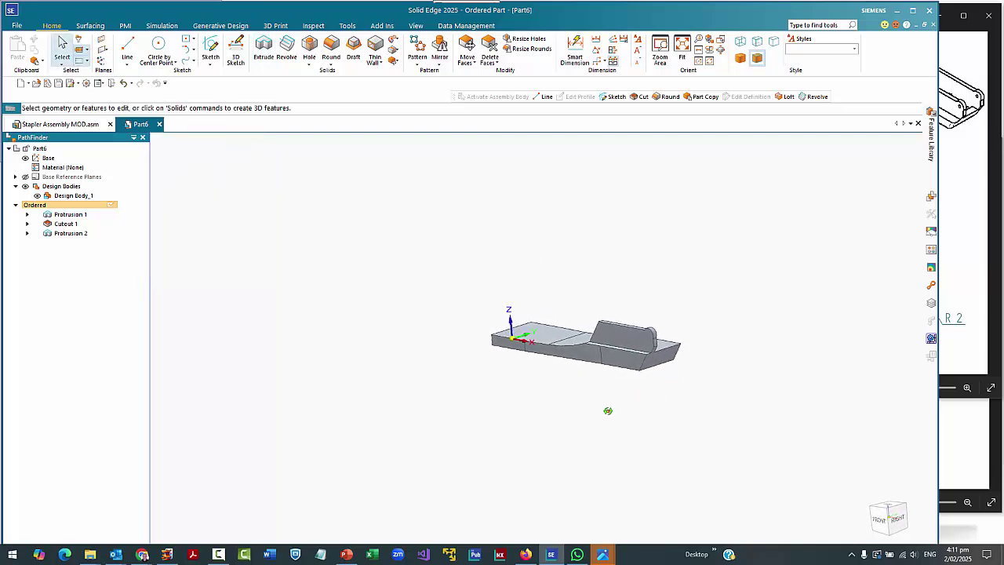
pyautogui.scroll(3, 610, 416)
pyautogui.scroll(2, 679, 194)
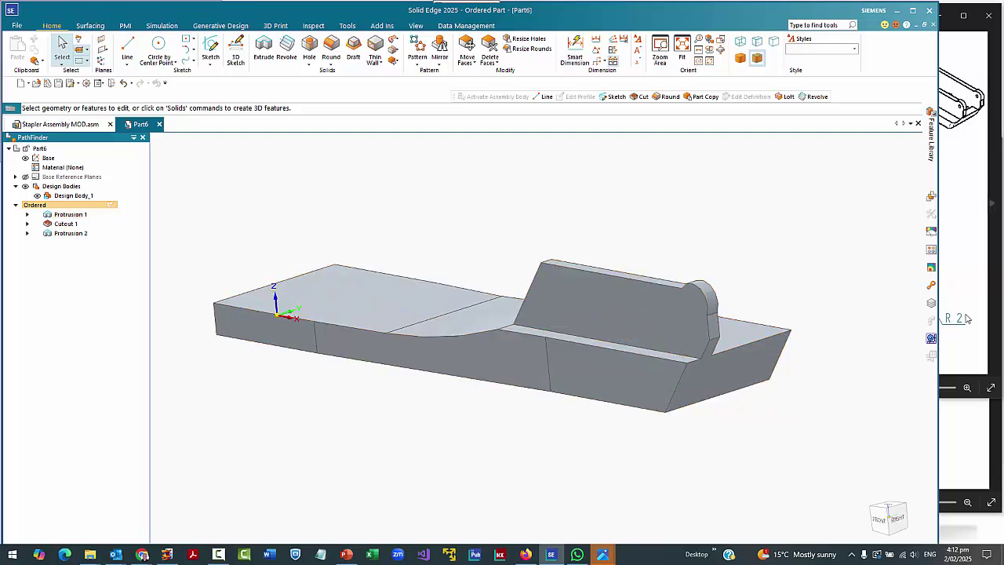
pyautogui.click(946, 370)
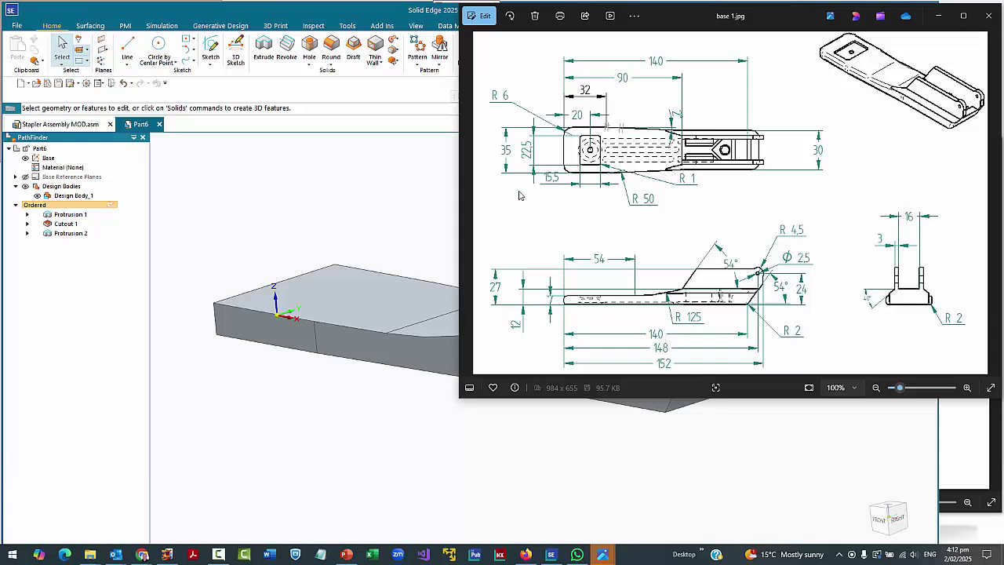
pyautogui.click(331, 48)
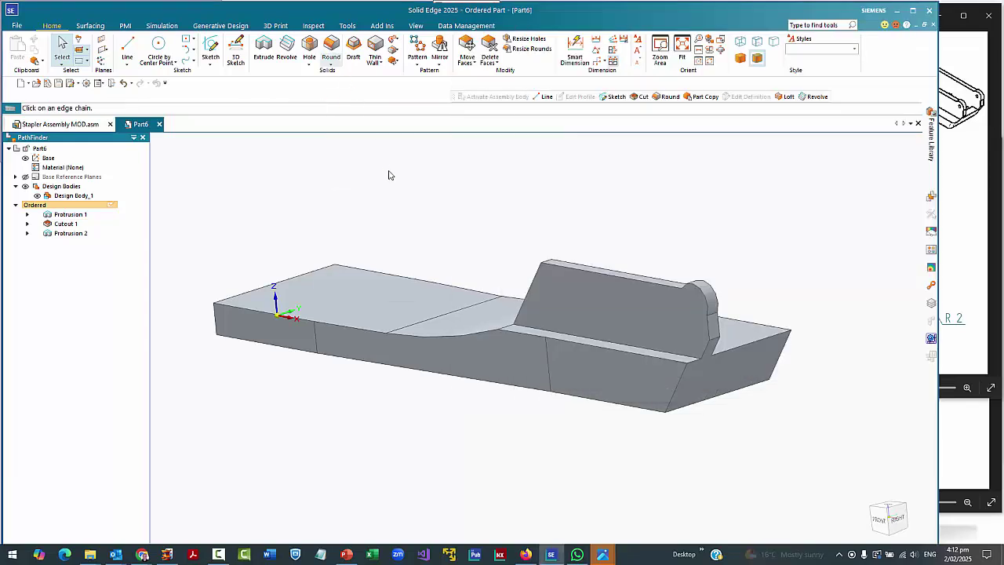
pyautogui.click(547, 364)
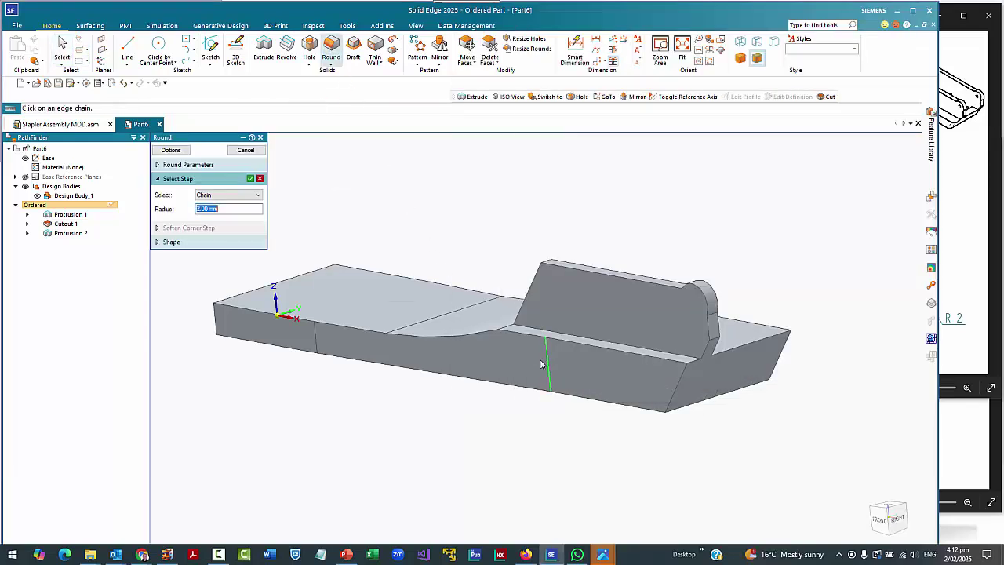
pyautogui.click(316, 340)
pyautogui.moveTo(610, 398); pyautogui.dragTo(436, 401, button='middle')
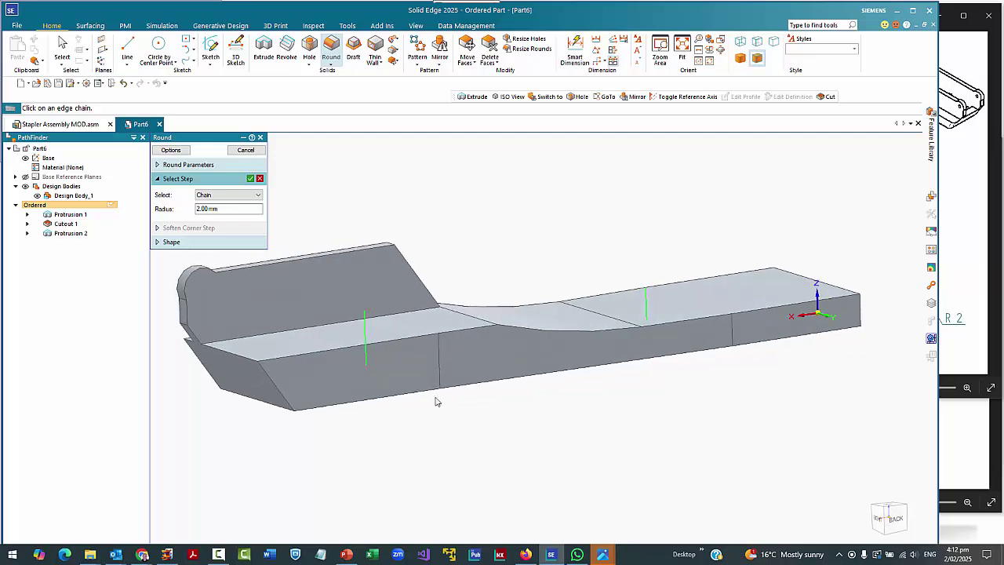
pyautogui.click(734, 333)
pyautogui.write('50')
pyautogui.press('Return')
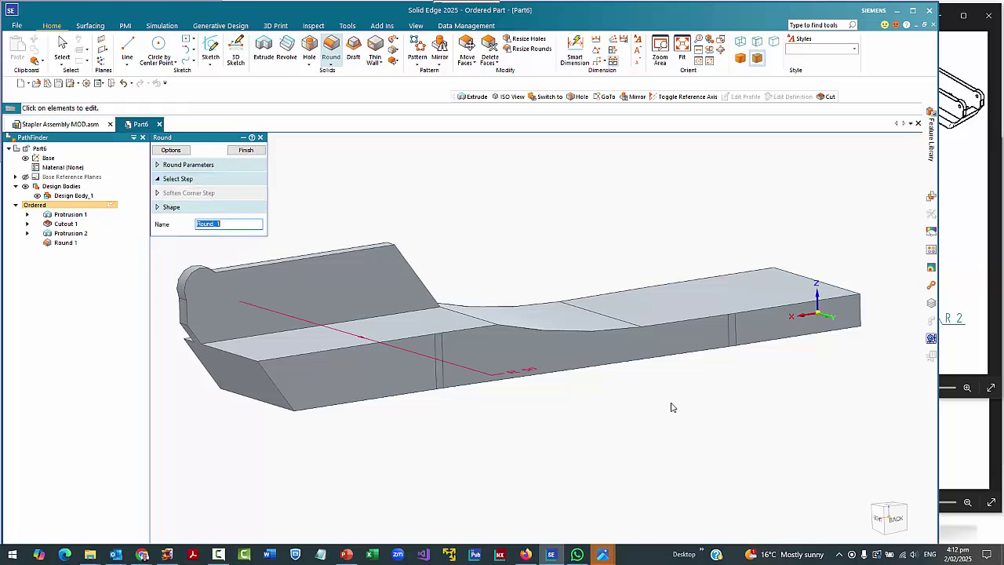
# Check the base 1.jpg drawing and round the two vertical corner edges at the body's thin end with a 6.5 mm radius.
pyautogui.moveTo(672, 405); pyautogui.dragTo(792, 416, button='middle')
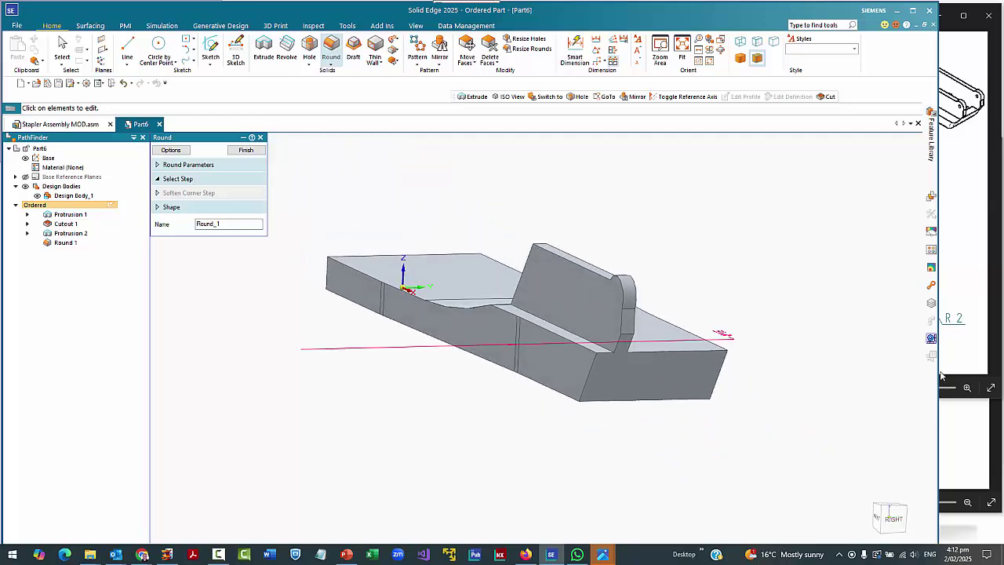
pyautogui.click(942, 377)
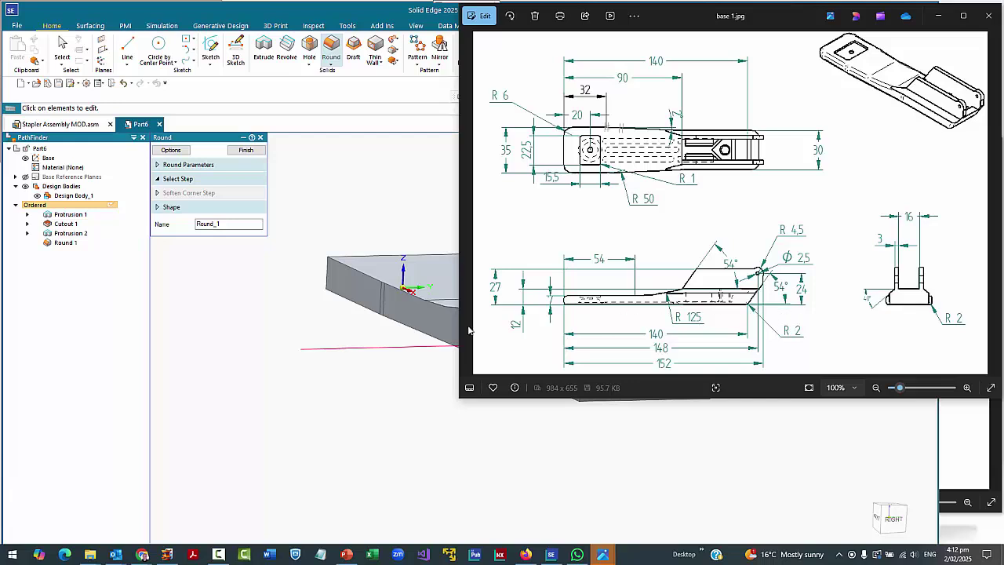
pyautogui.click(339, 337)
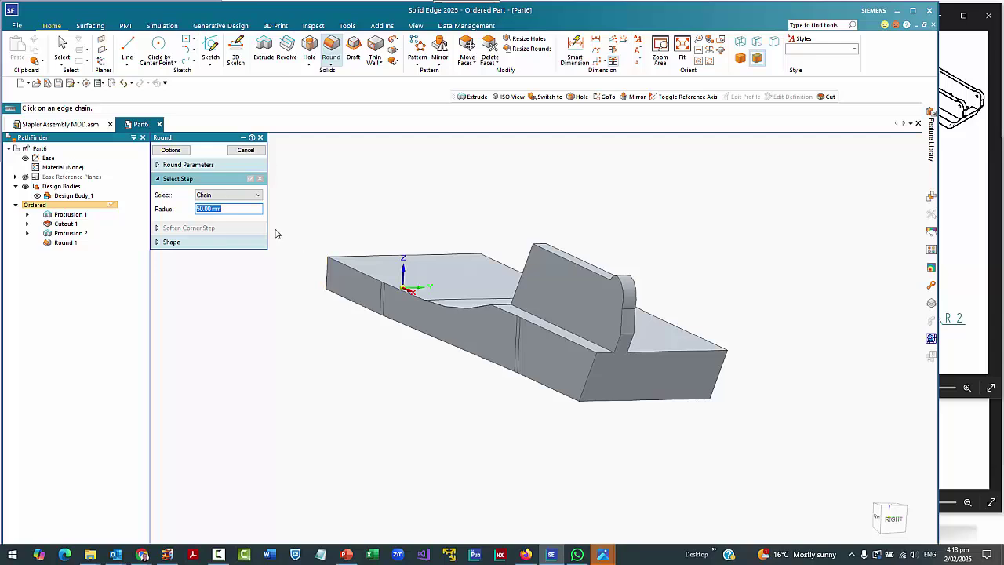
pyautogui.write('6.5')
pyautogui.press('Tab')
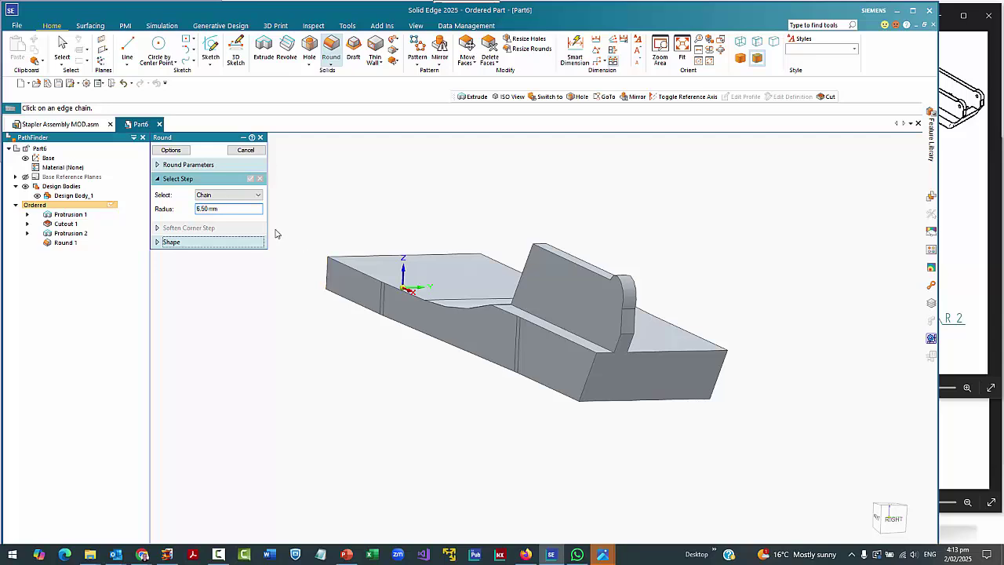
pyautogui.click(329, 280)
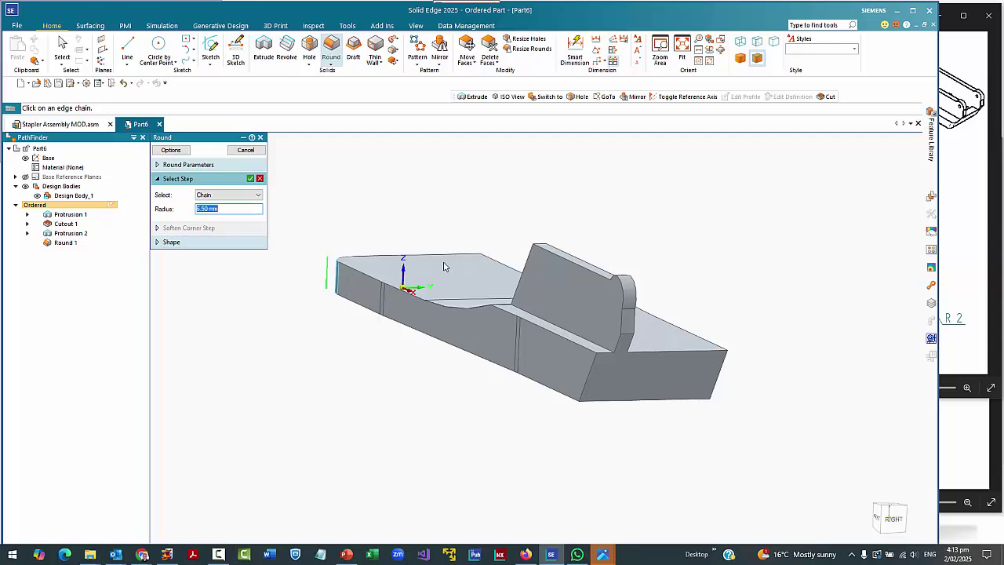
pyautogui.click(479, 274)
pyautogui.rightClick(474, 218)
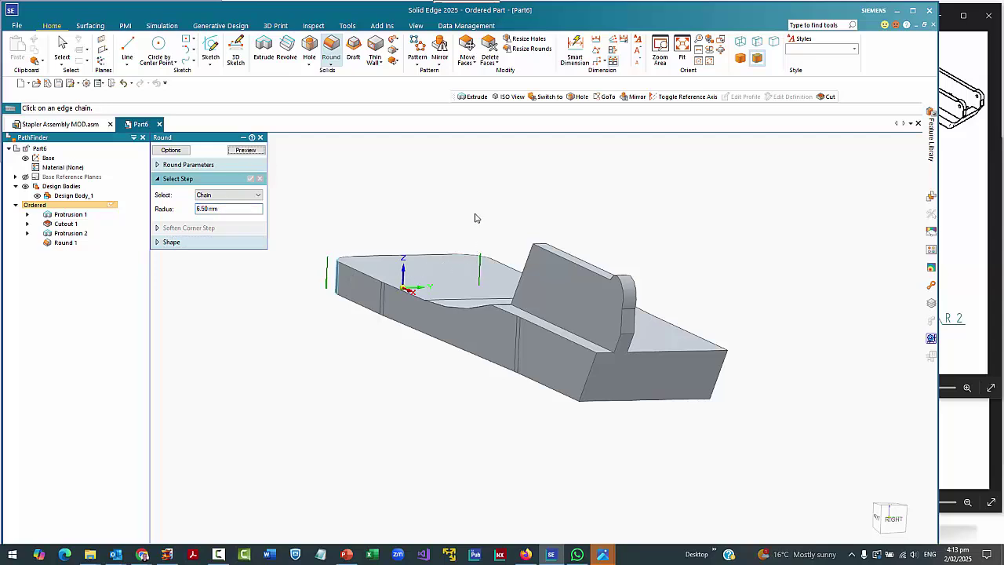
pyautogui.rightClick(475, 215)
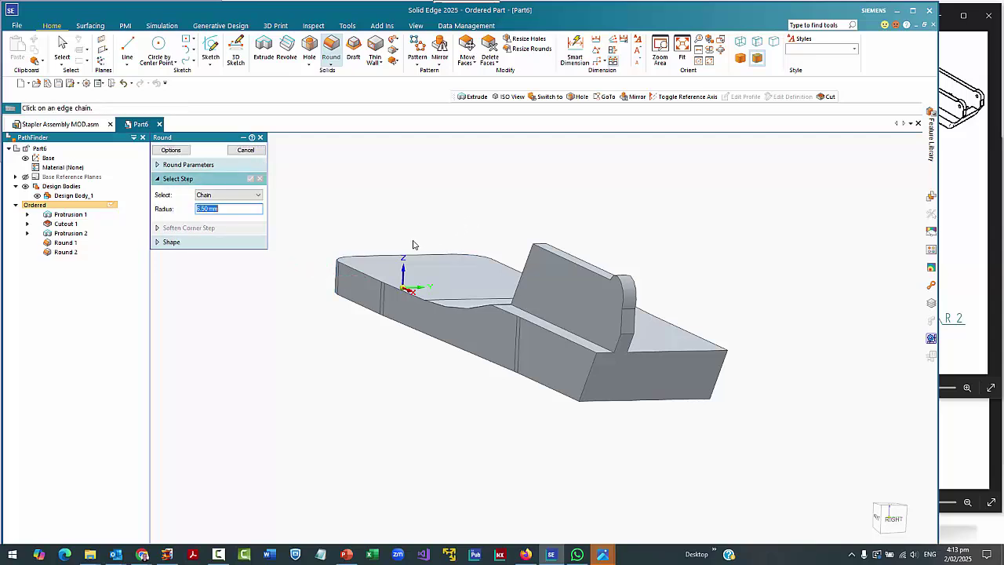
# Round the body's upper and lower perimeter edges and one slanted corner edge at the lug end with a 2 mm radius.
pyautogui.write('2')
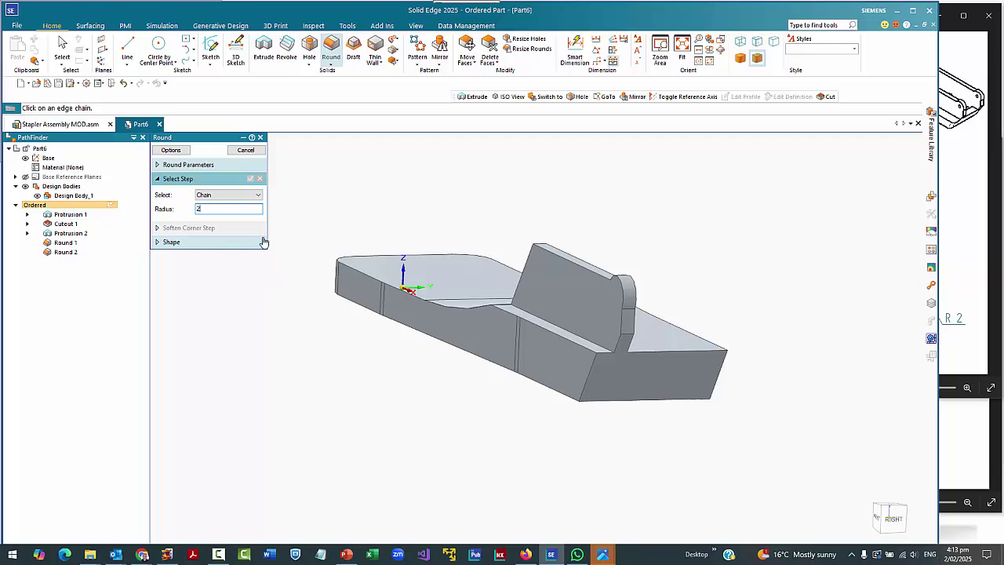
pyautogui.press('Tab')
pyautogui.click(373, 282)
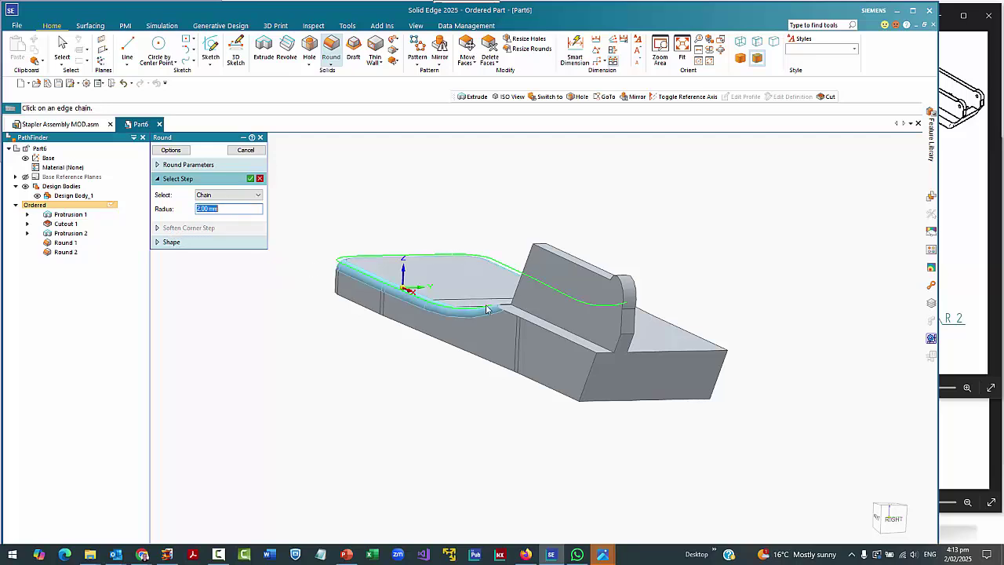
pyautogui.click(507, 312)
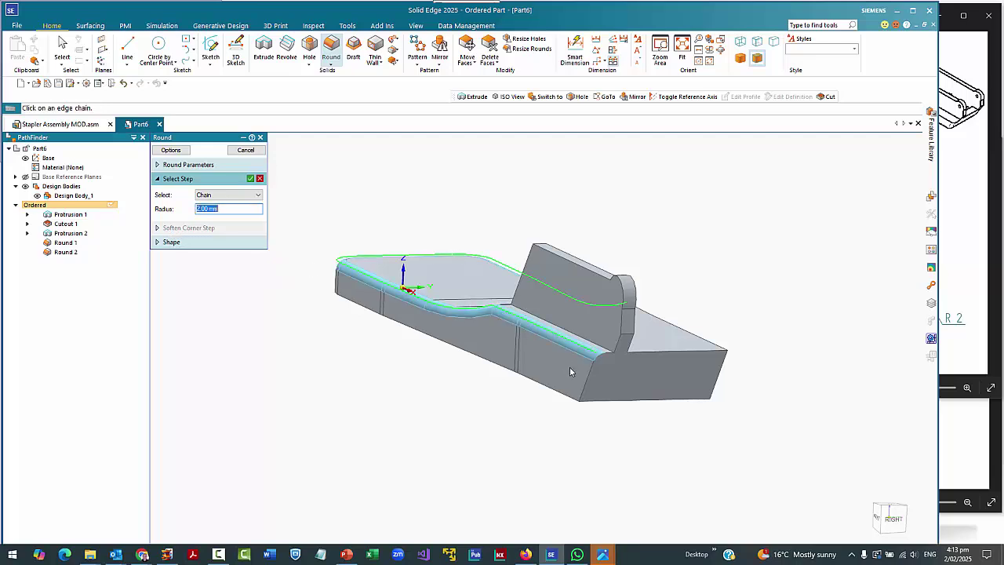
pyautogui.click(589, 378)
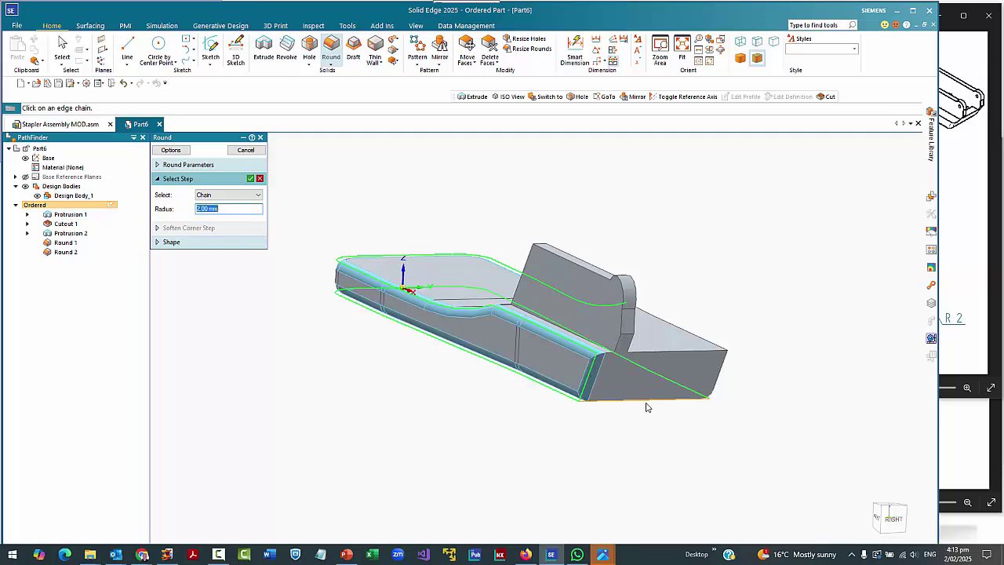
pyautogui.moveTo(648, 405); pyautogui.dragTo(577, 350, button='middle')
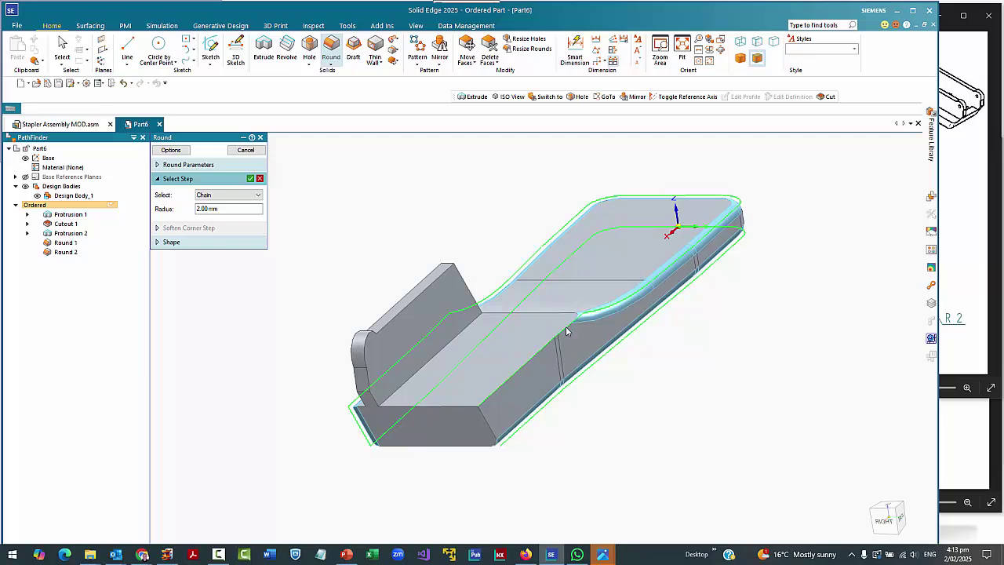
pyautogui.click(565, 329)
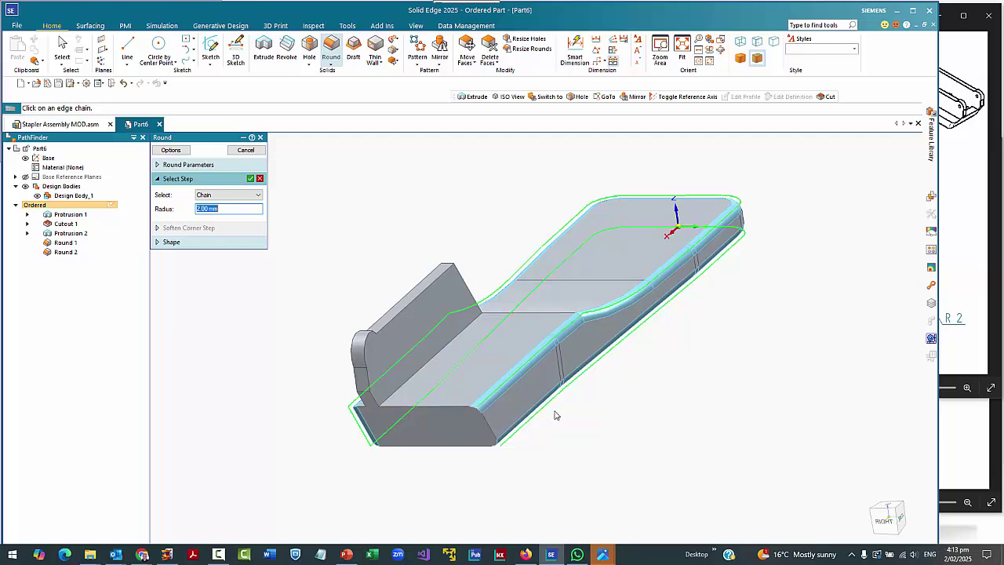
pyautogui.click(947, 376)
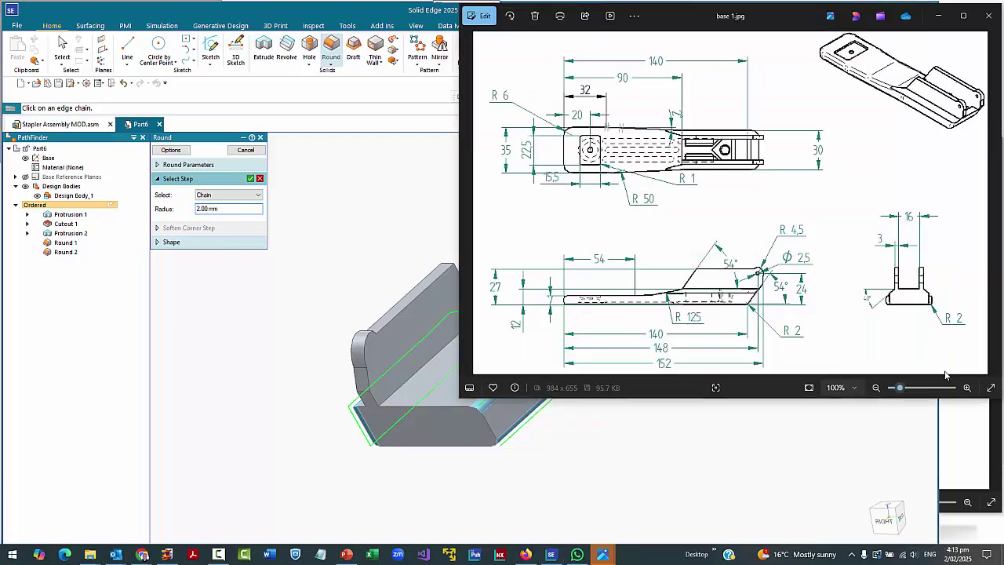
pyautogui.click(285, 288)
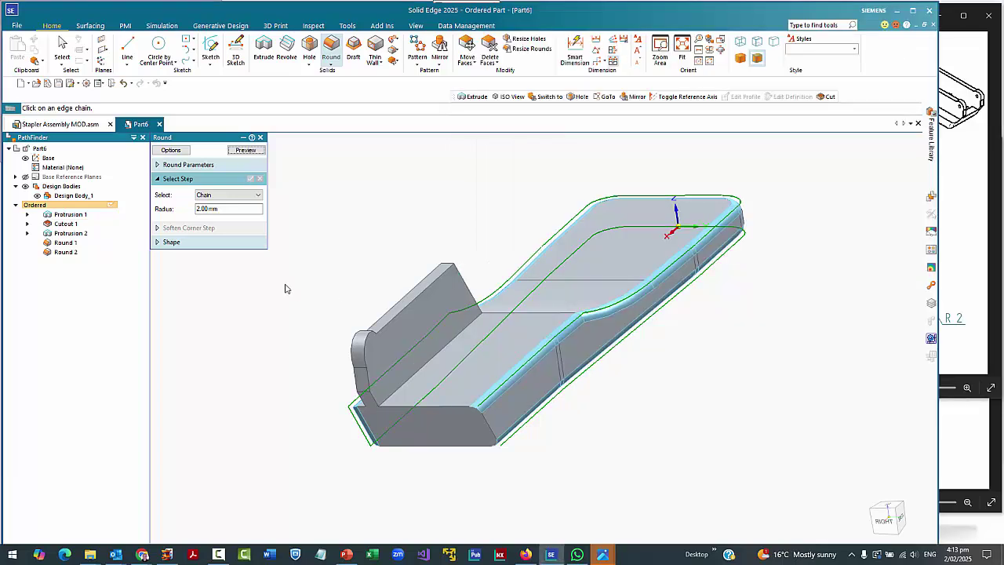
pyautogui.rightClick(294, 283)
pyautogui.moveTo(296, 282); pyautogui.dragTo(351, 274, button='middle')
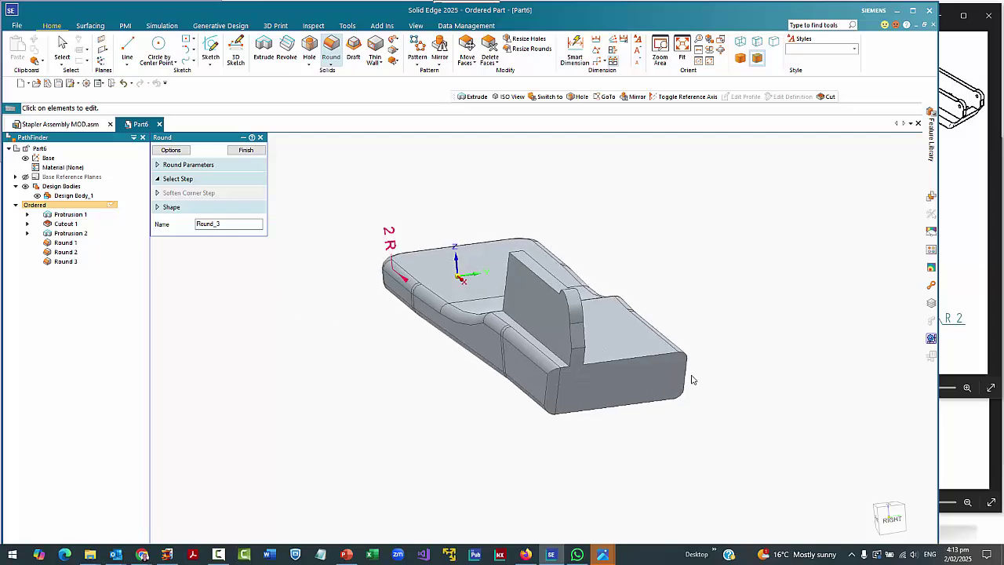
pyautogui.press('Escape')
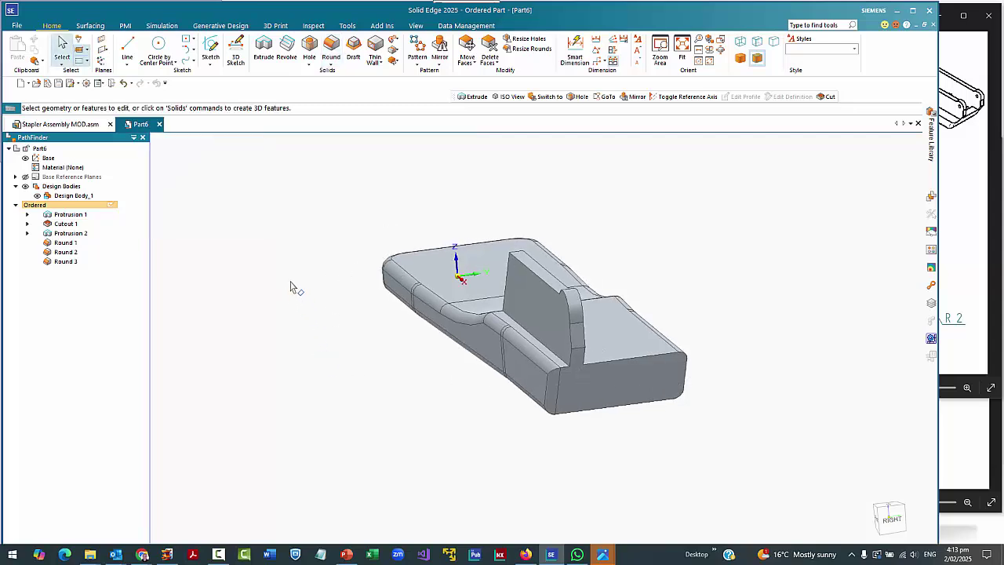
# Edit the 2 mm round to include the opposite slanted corner edge at the lug end, and check it against the drawing.
pyautogui.click(60, 262)
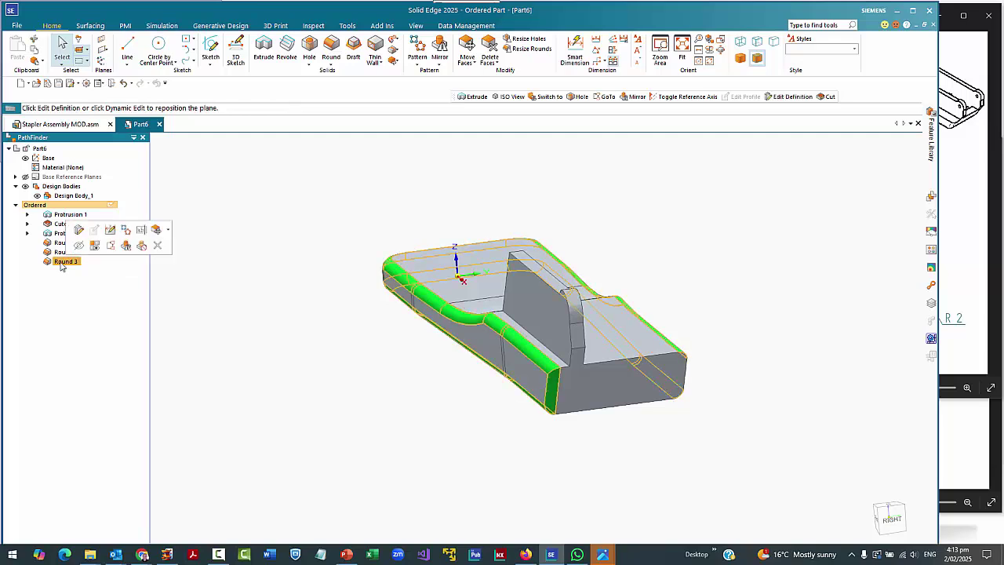
pyautogui.click(79, 230)
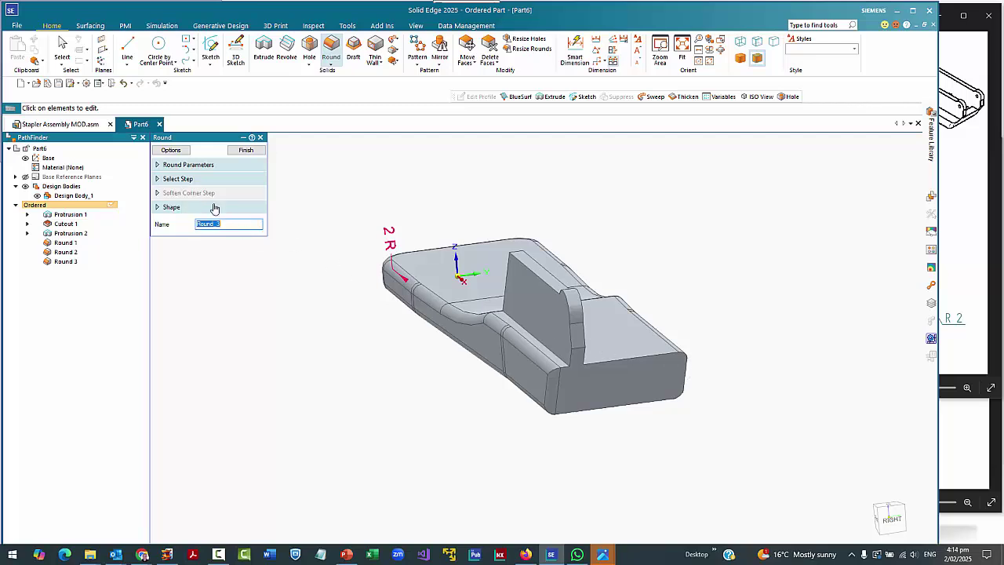
pyautogui.click(188, 179)
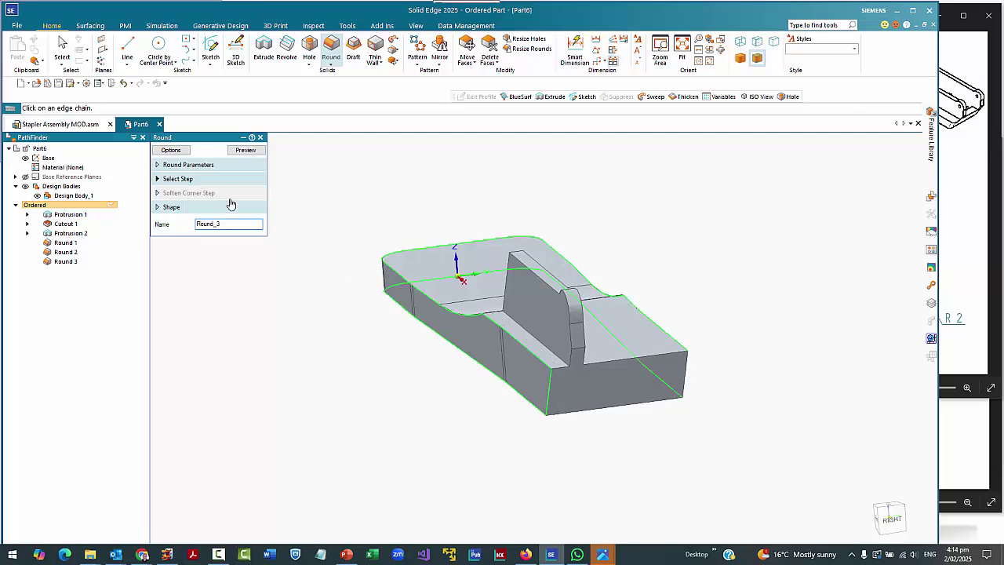
pyautogui.rightClick(414, 406)
pyautogui.rightClick(411, 406)
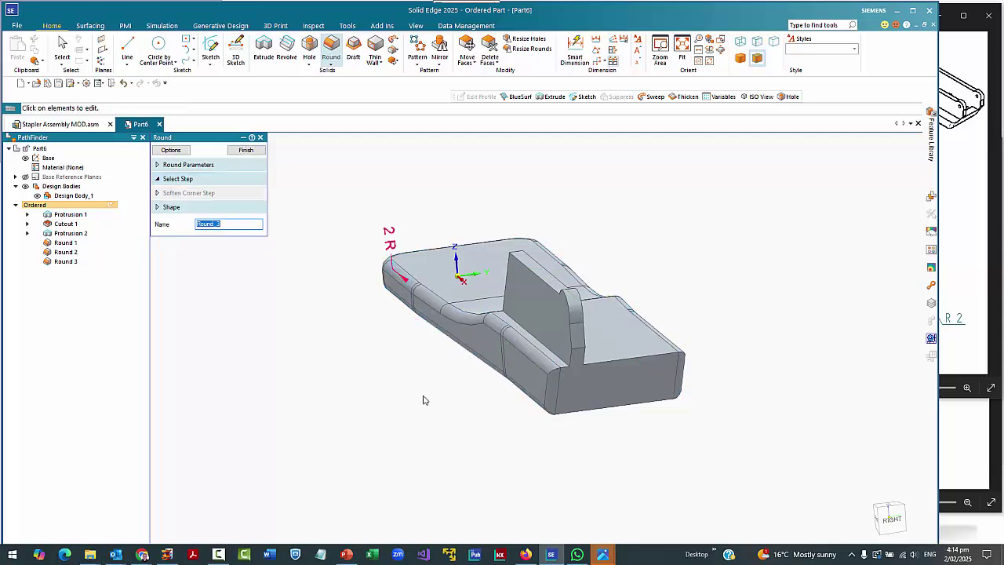
pyautogui.click(955, 370)
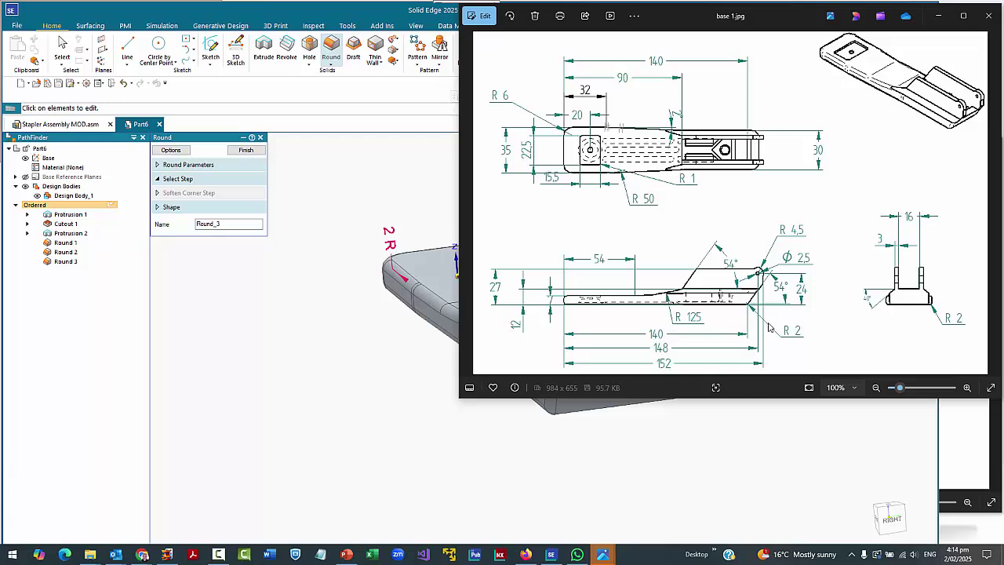
pyautogui.click(370, 327)
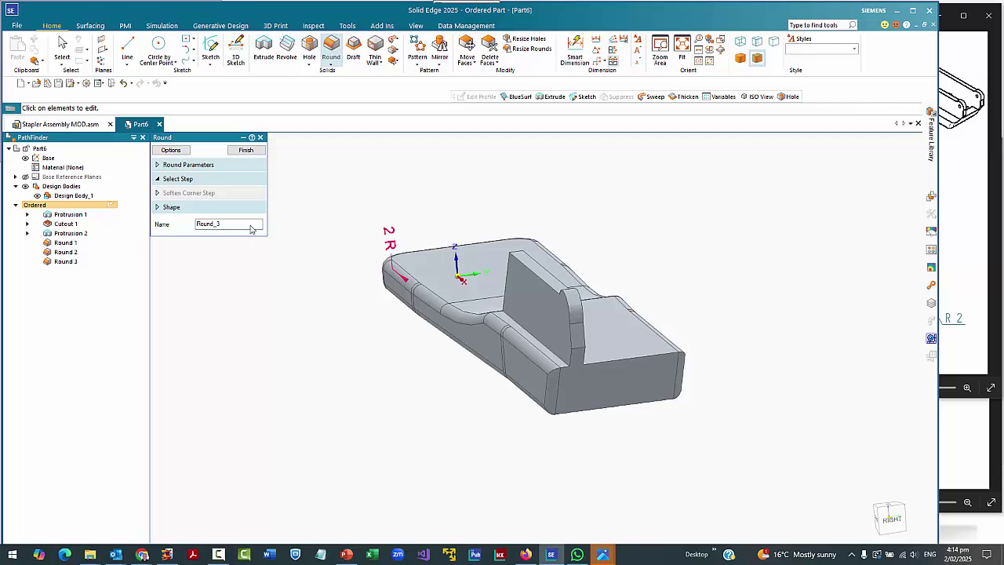
pyautogui.click(246, 150)
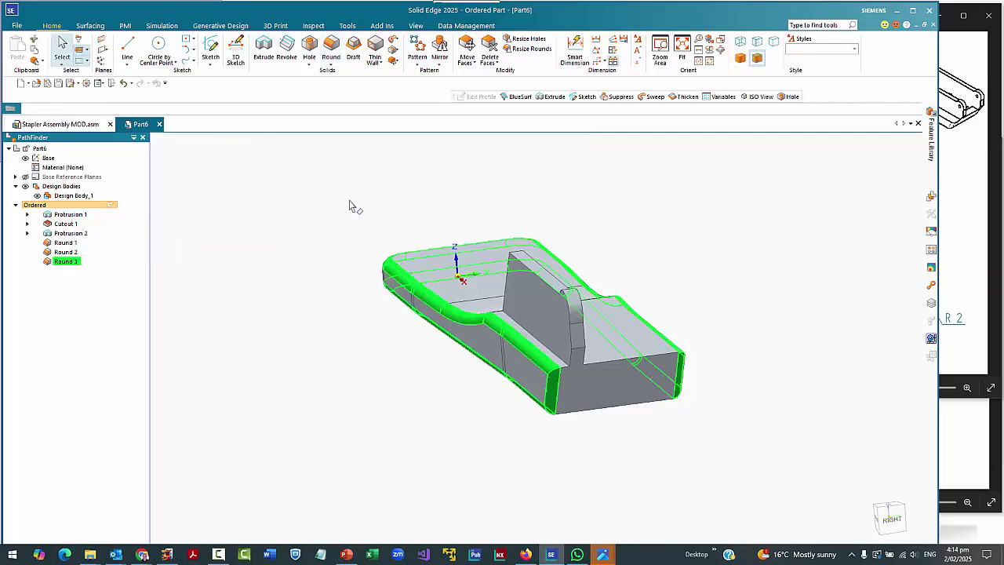
# Mirror the side lug protrusion about the lengthwise vertical base plane to the opposite side of the body.
pyautogui.click(74, 234)
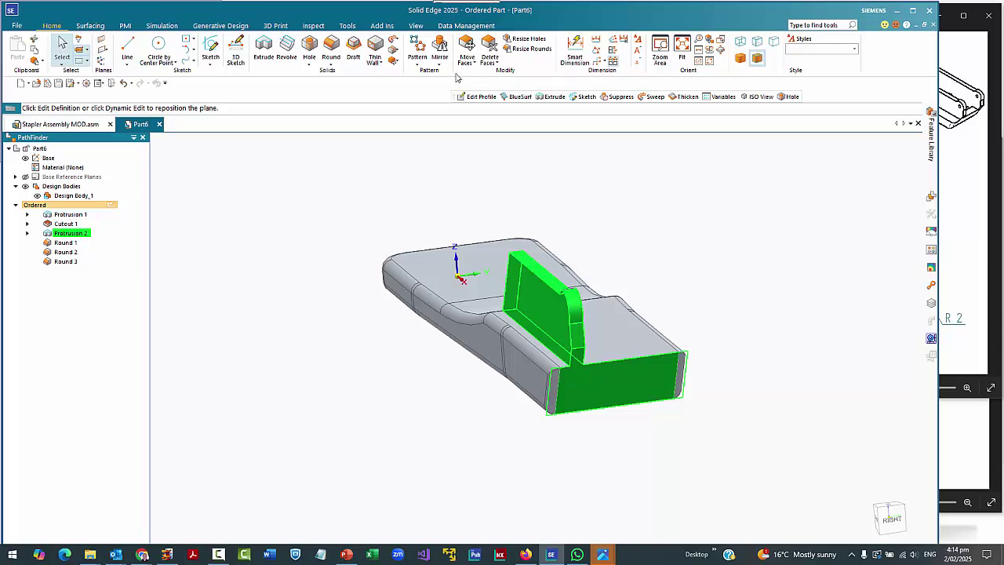
pyautogui.click(439, 49)
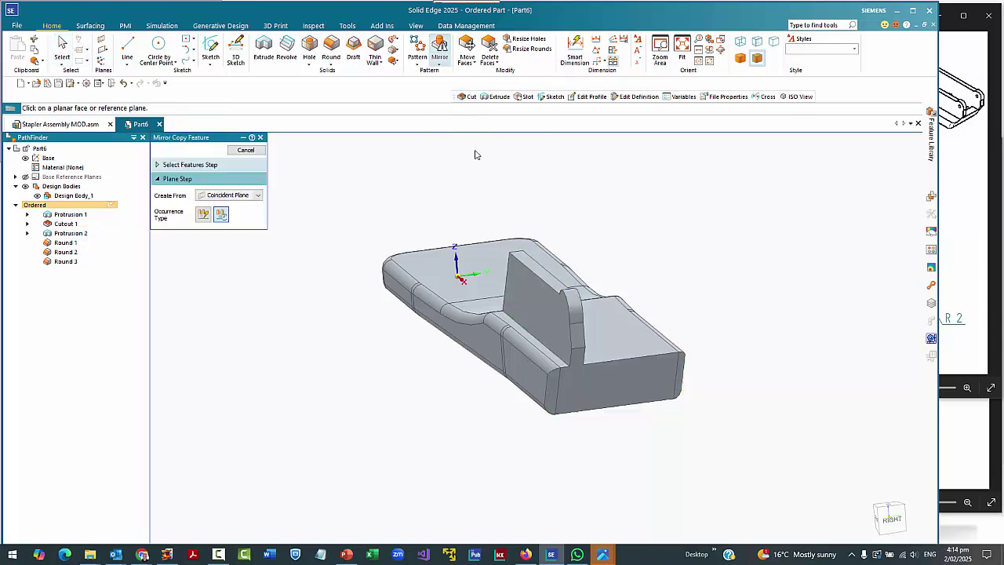
pyautogui.moveTo(411, 366); pyautogui.dragTo(416, 350, button='middle')
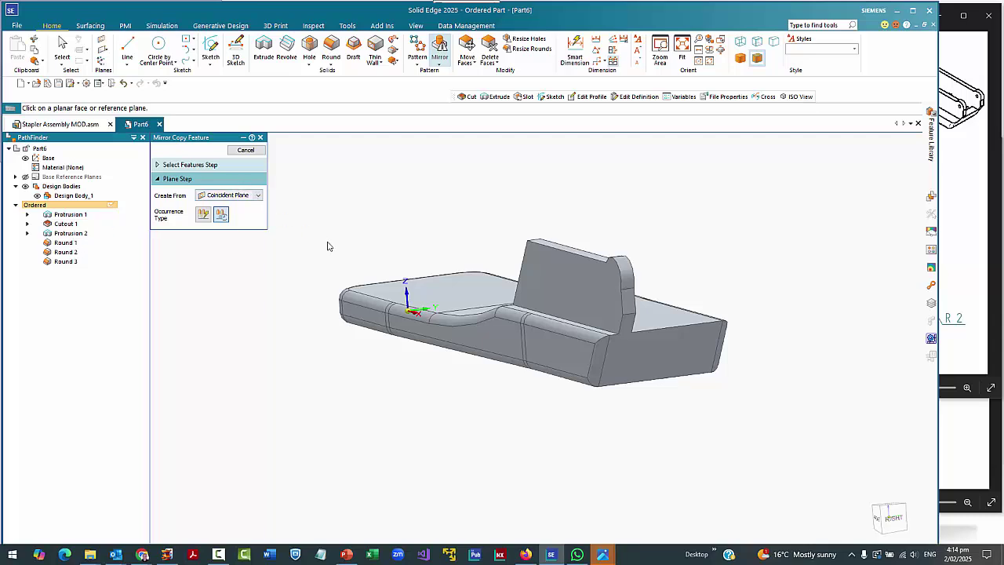
pyautogui.moveTo(430, 384); pyautogui.dragTo(430, 342, button='middle')
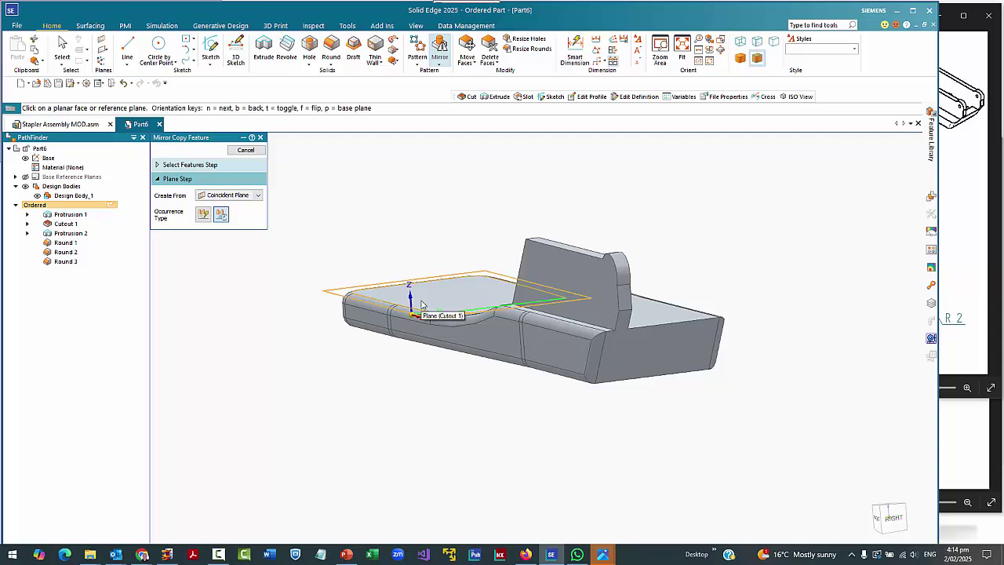
pyautogui.rightClick(427, 306)
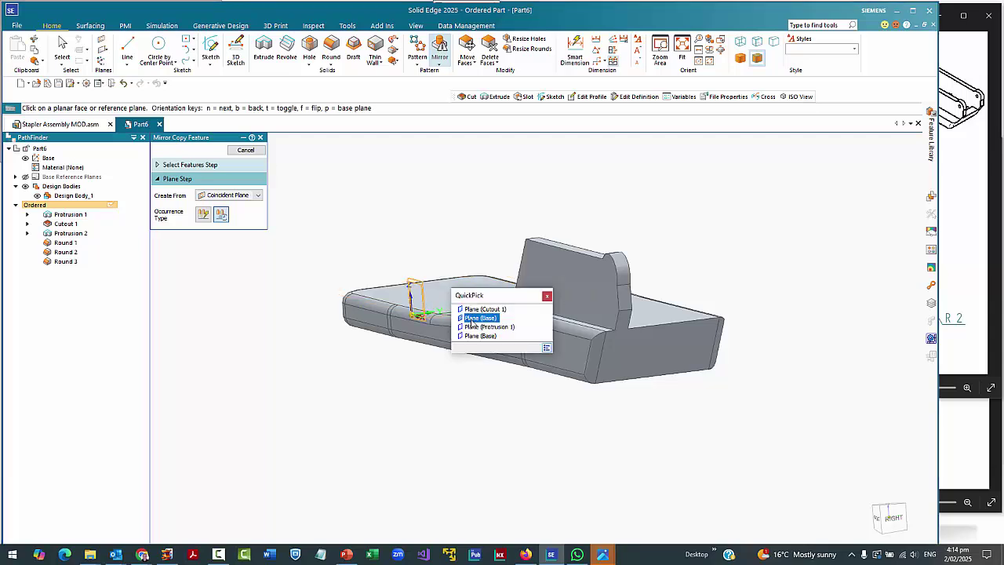
pyautogui.click(471, 319)
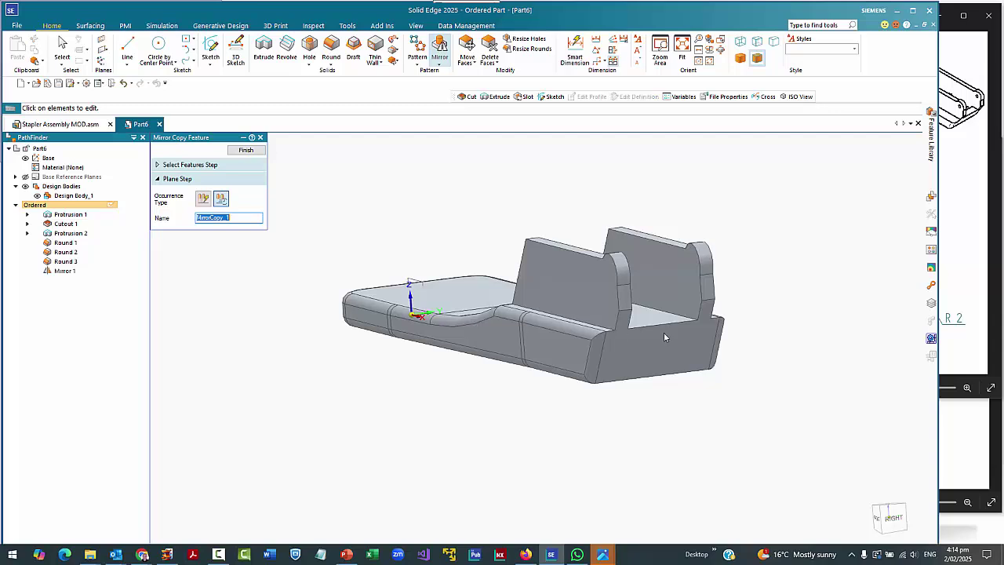
pyautogui.press('Escape')
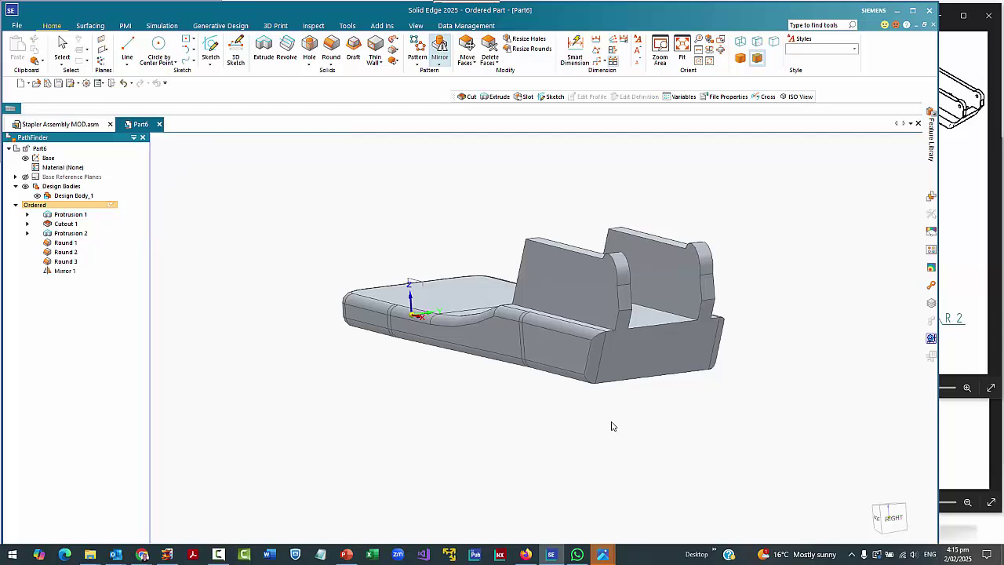
pyautogui.rightClick(612, 428)
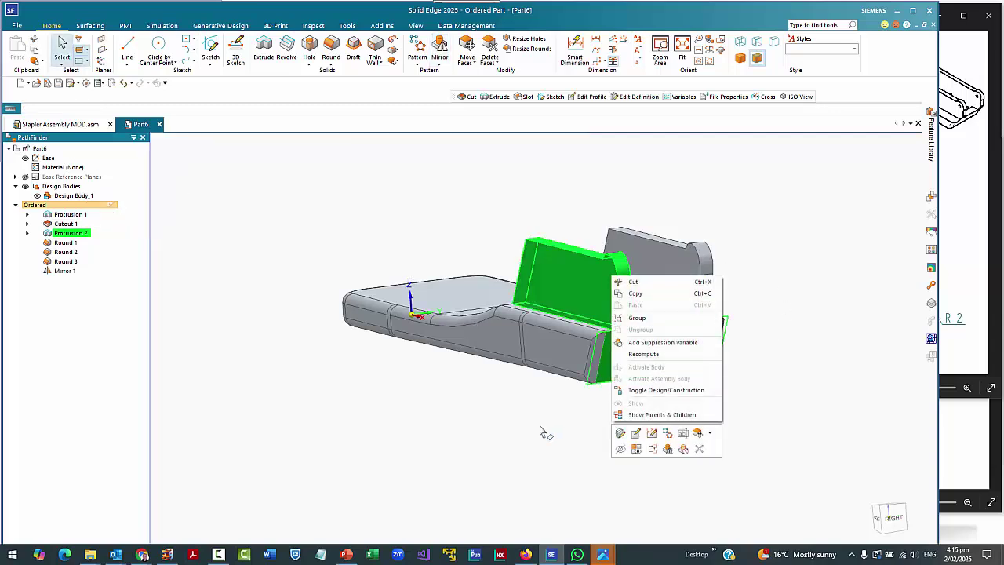
pyautogui.press('Escape')
pyautogui.press('Escape')
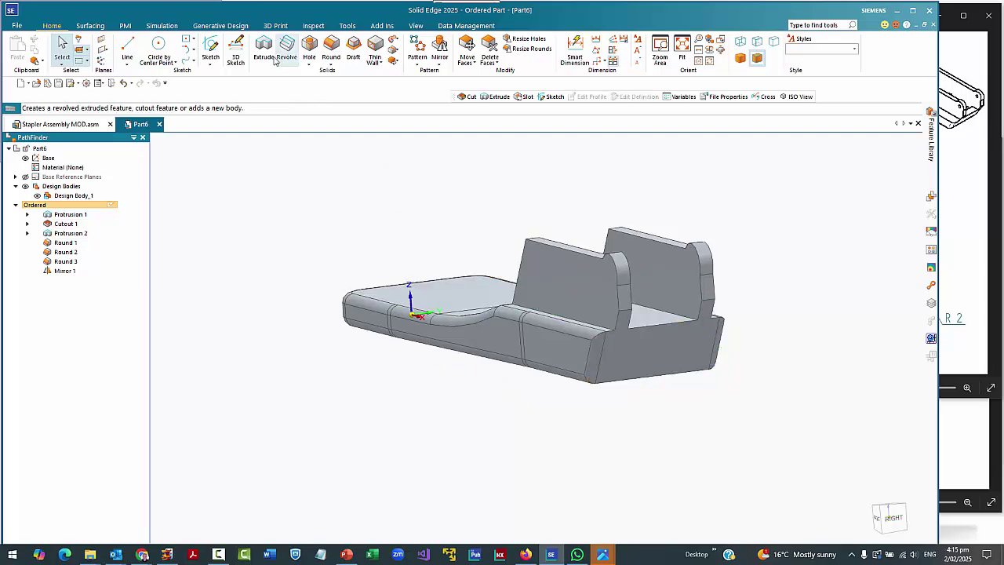
# Start an extruded cutout on the crosswise vertical base plane and sketch a line from one lug's outer foot at -140°, about 22.5 mm long.
pyautogui.click(263, 49)
pyautogui.click(238, 171)
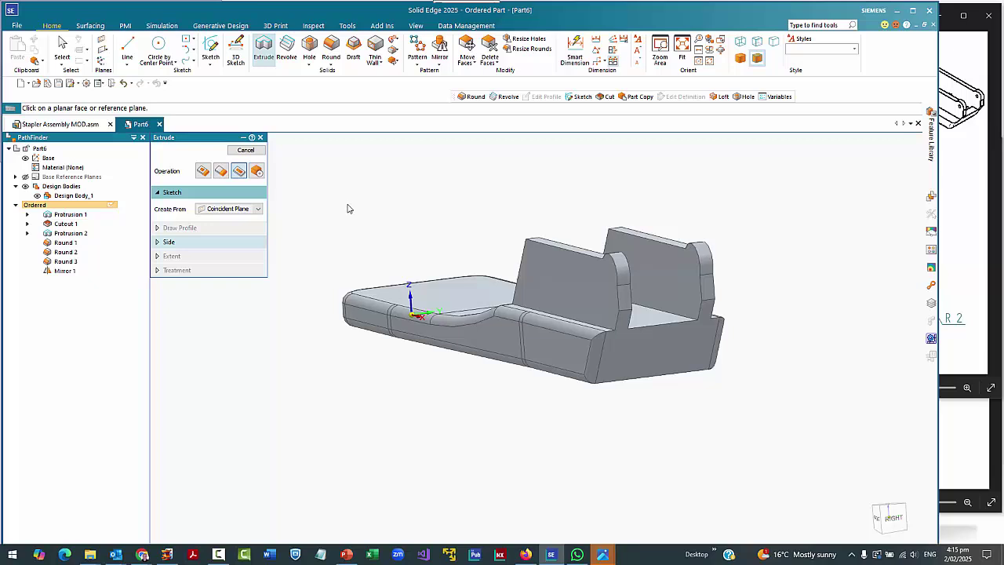
pyautogui.rightClick(420, 301)
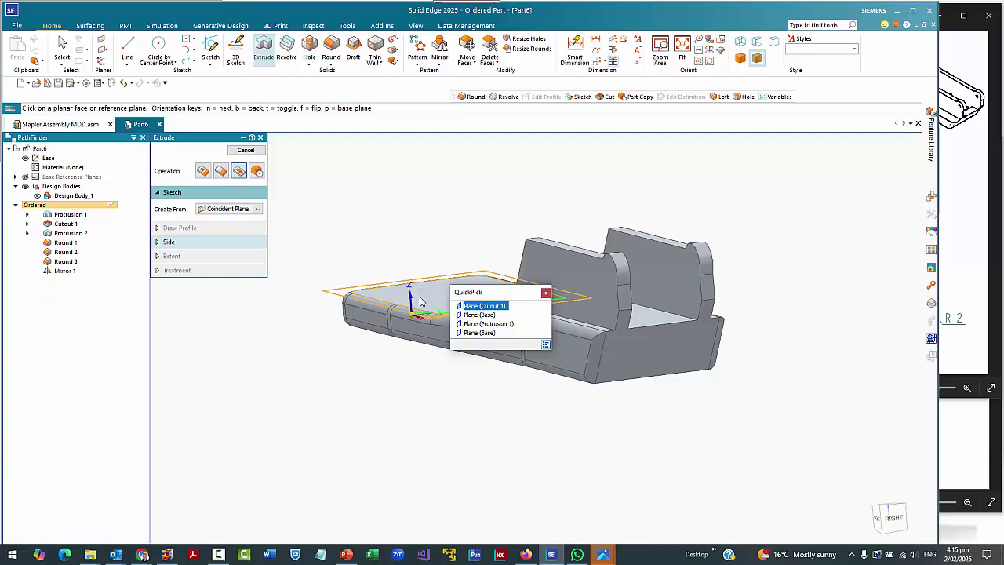
pyautogui.click(478, 333)
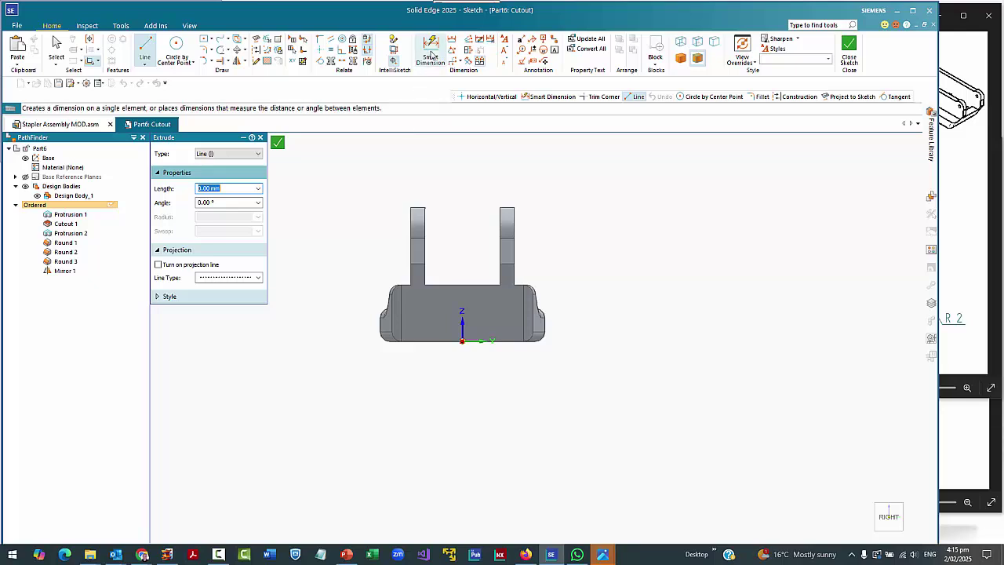
pyautogui.click(410, 284)
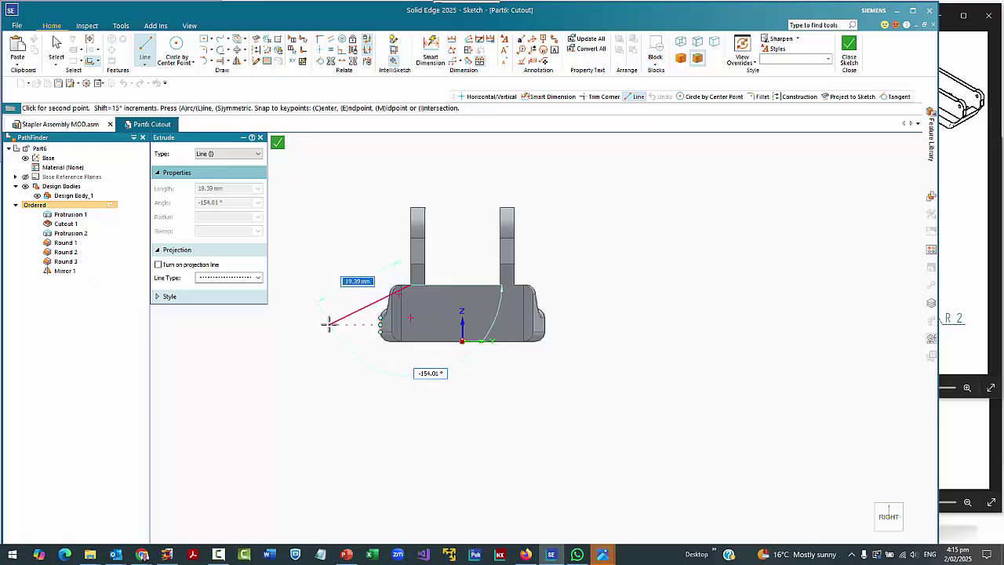
pyautogui.press('Tab')
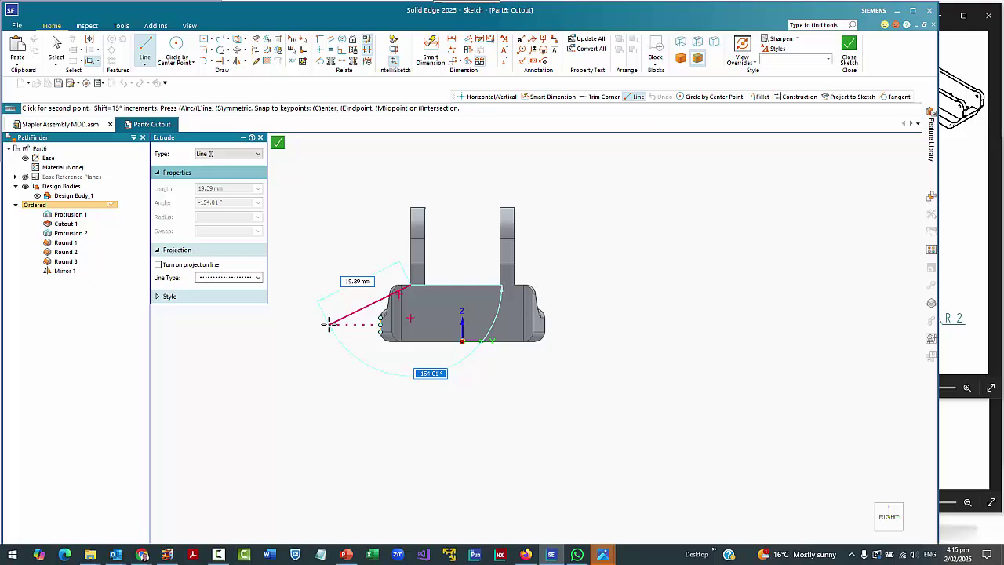
pyautogui.write('14')
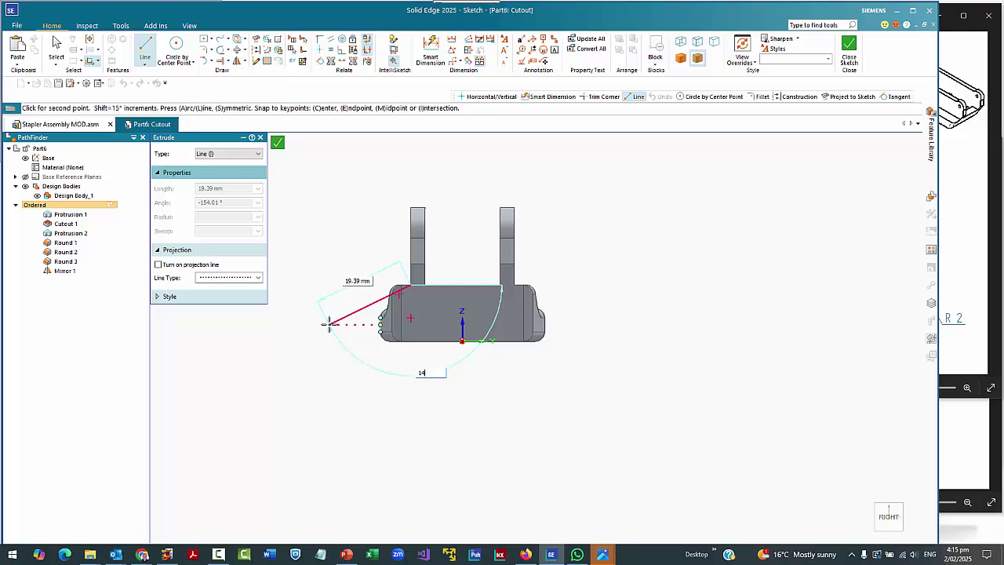
pyautogui.press('BackSpace')
pyautogui.press('BackSpace')
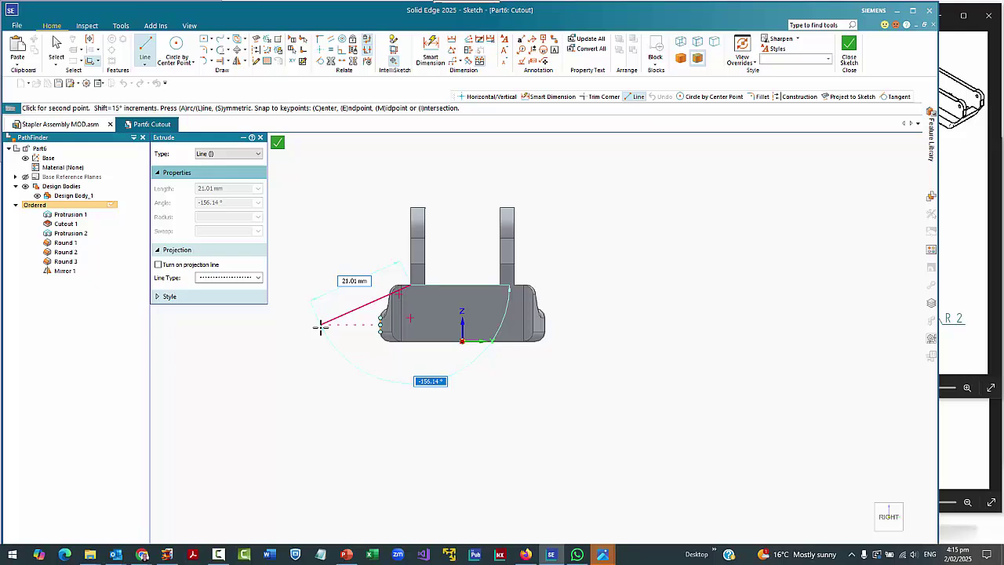
pyautogui.press('BackSpace')
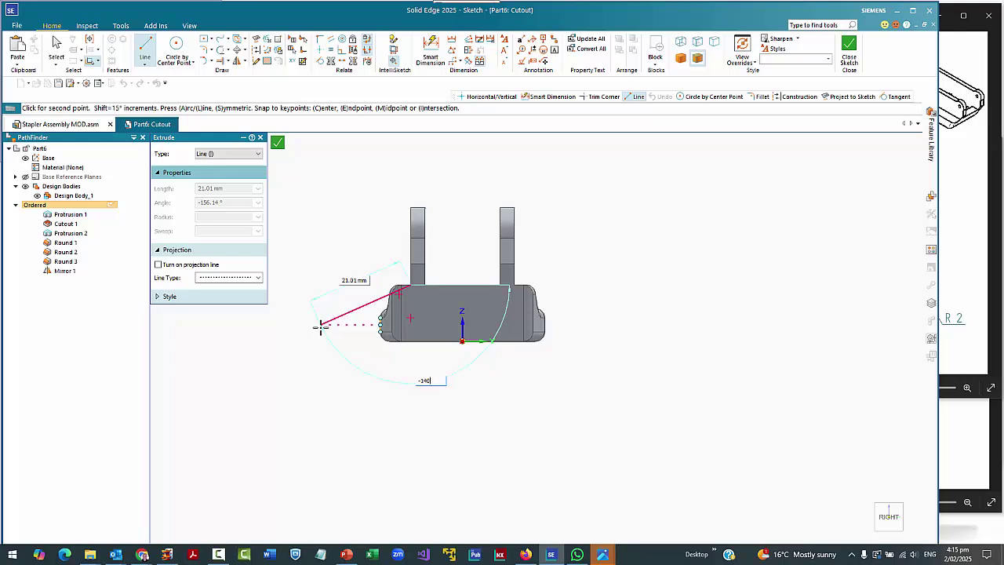
pyautogui.press('Tab')
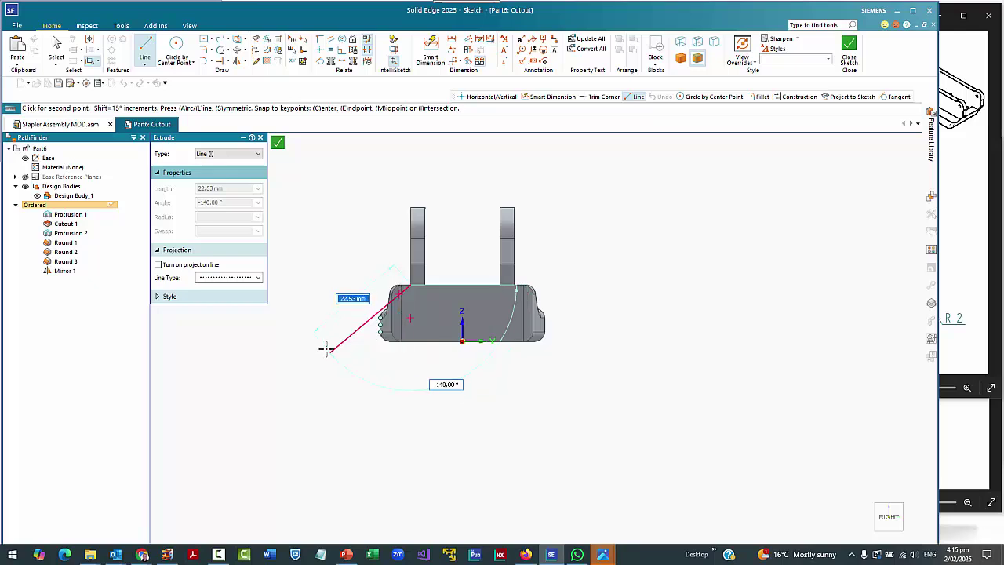
pyautogui.click(328, 349)
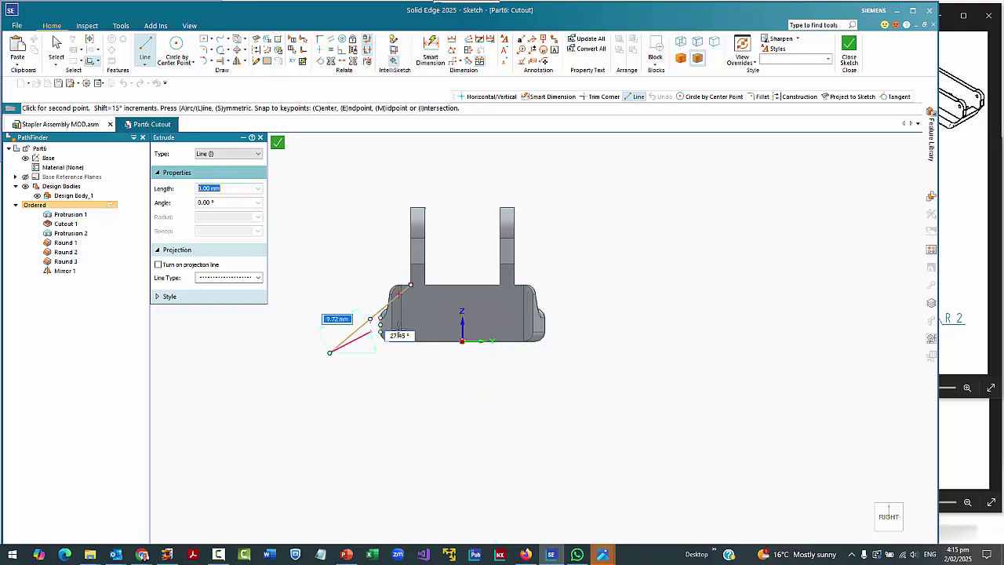
pyautogui.click(409, 285)
pyautogui.rightClick(441, 383)
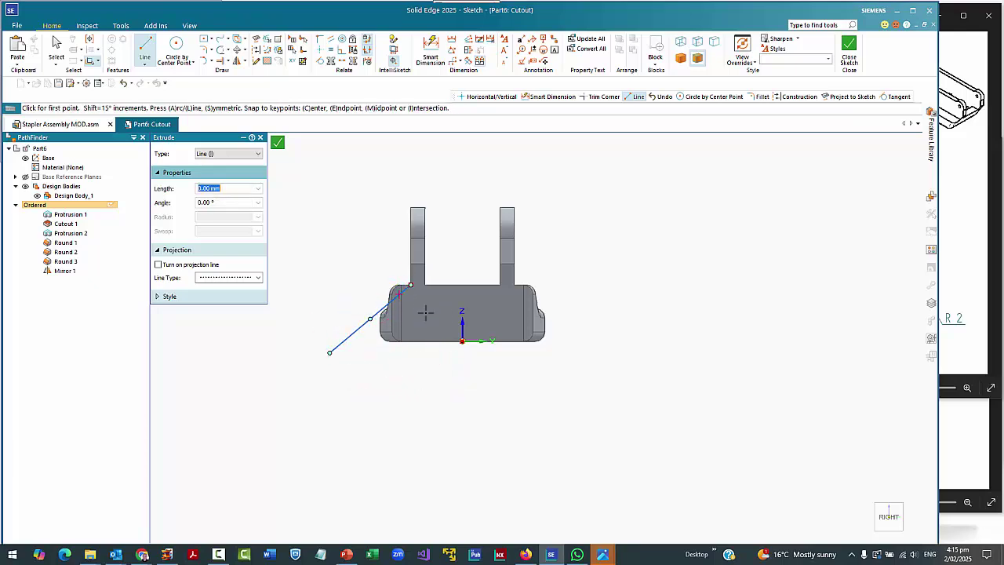
# Sketch lines about 25 mm straight up from that foot, 22 mm across above both lugs, and down to the other lug's outer foot.
pyautogui.click(409, 285)
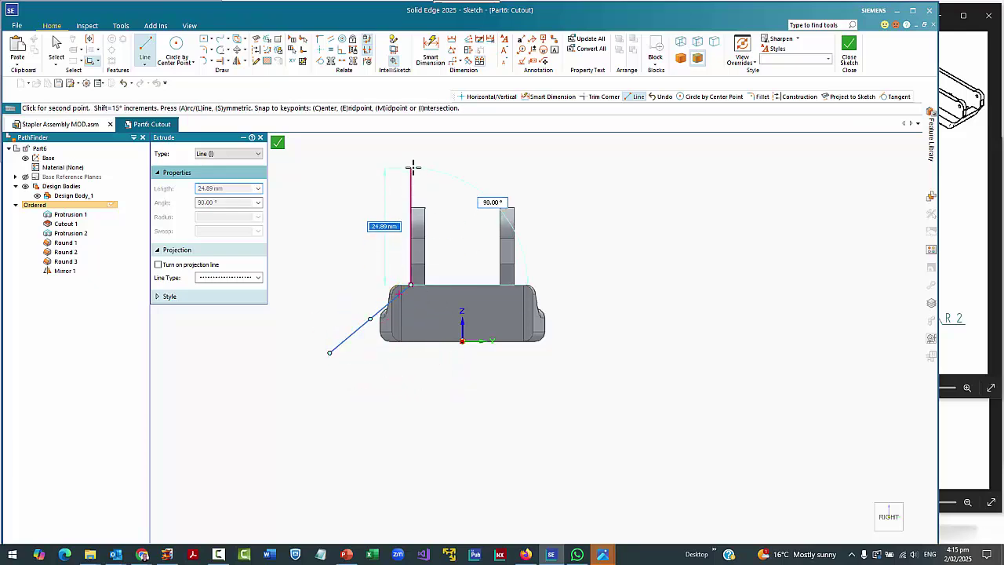
pyautogui.click(411, 166)
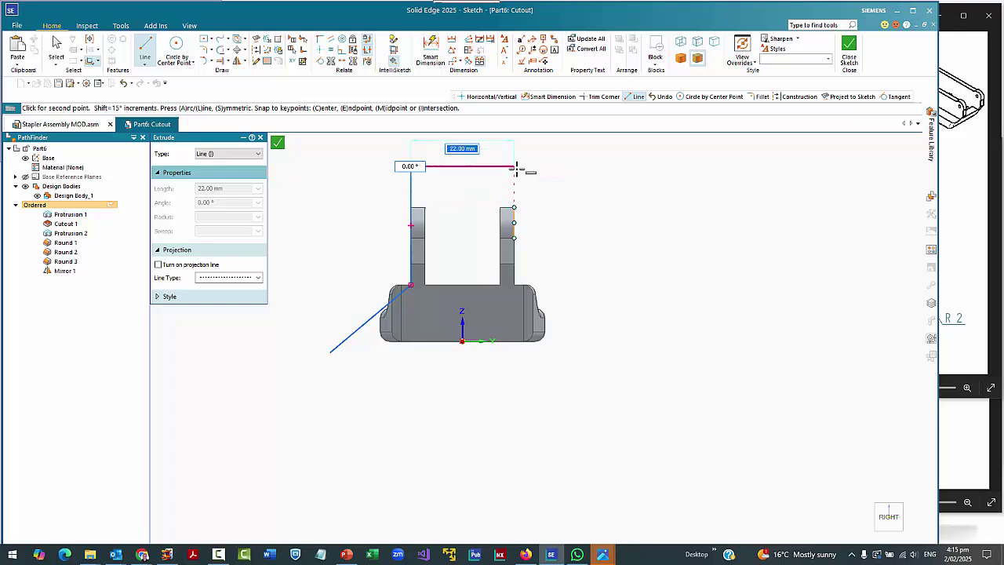
pyautogui.click(514, 166)
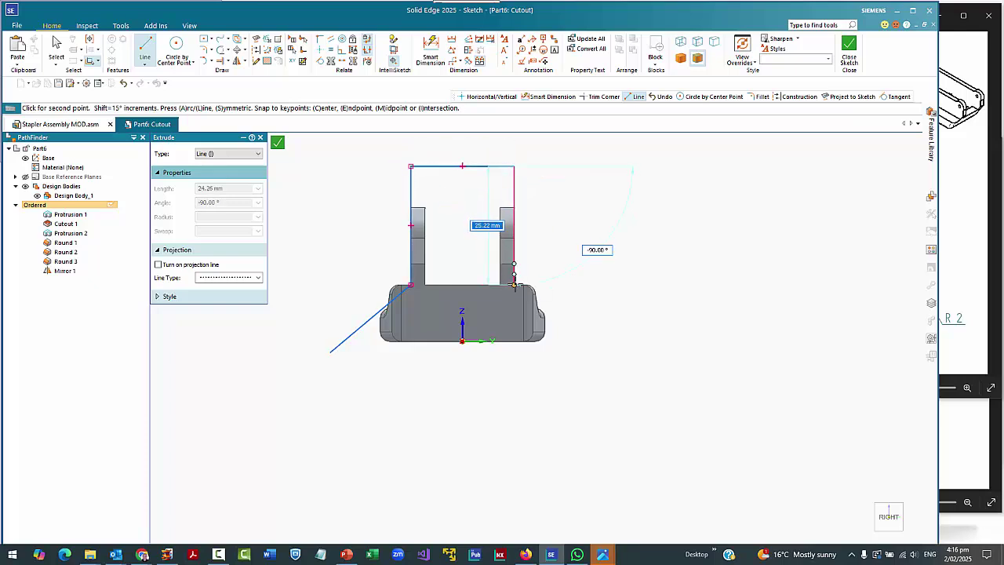
pyautogui.click(516, 284)
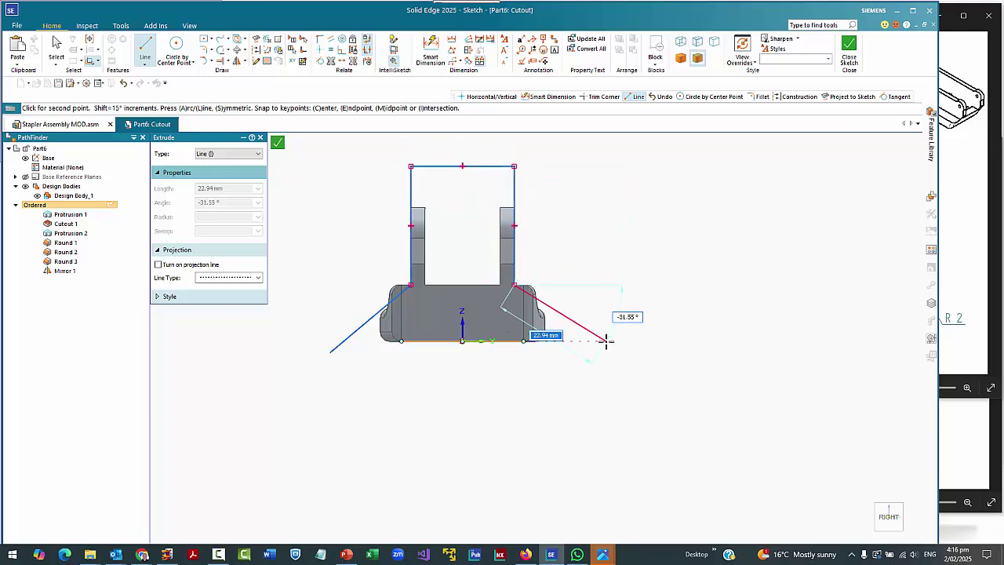
# Sketch the closing slanted line outward from the other lug's foot at -40°, about 18.7 mm long.
pyautogui.press('Tab')
pyautogui.press('BackSpace')
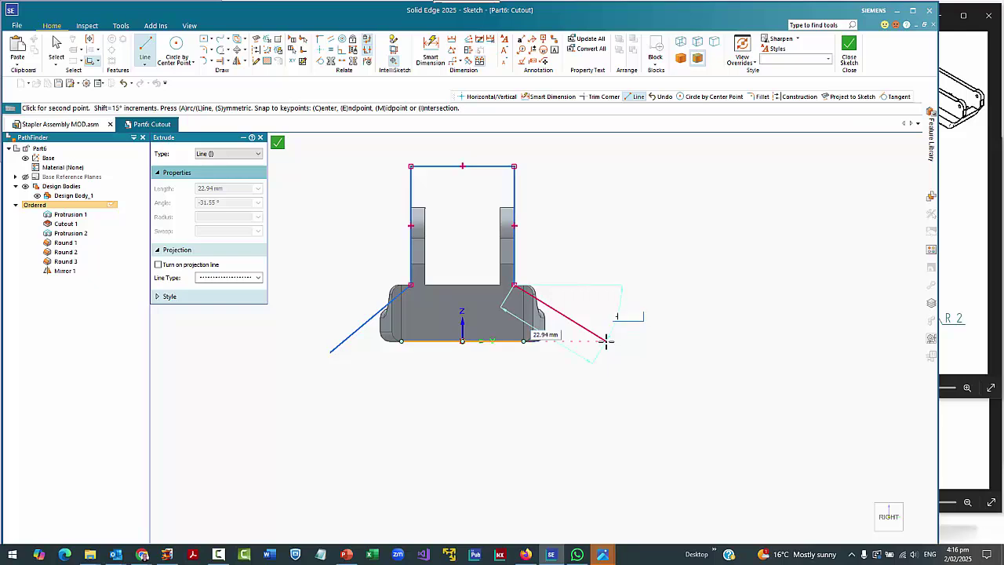
pyautogui.press('Tab')
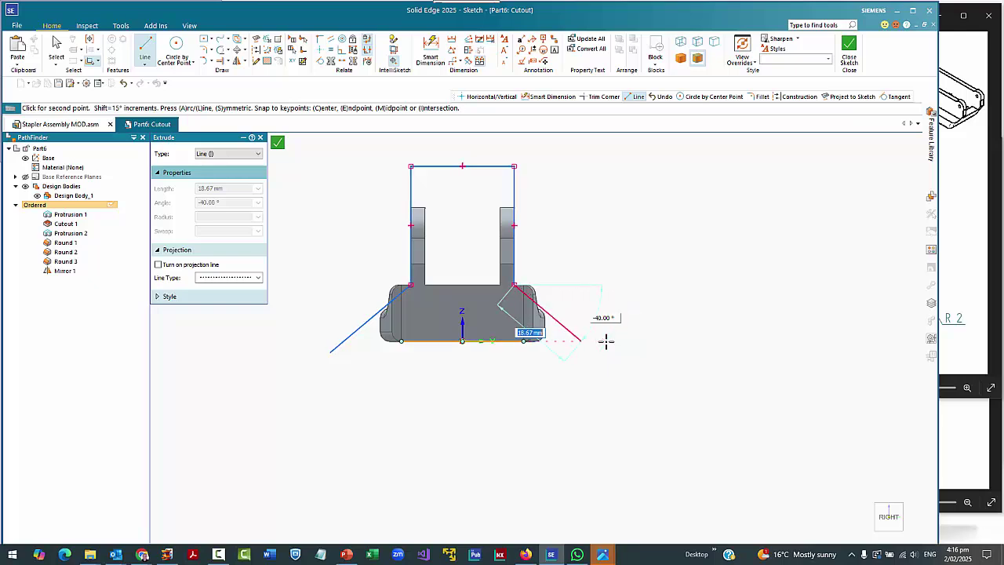
pyautogui.click(593, 349)
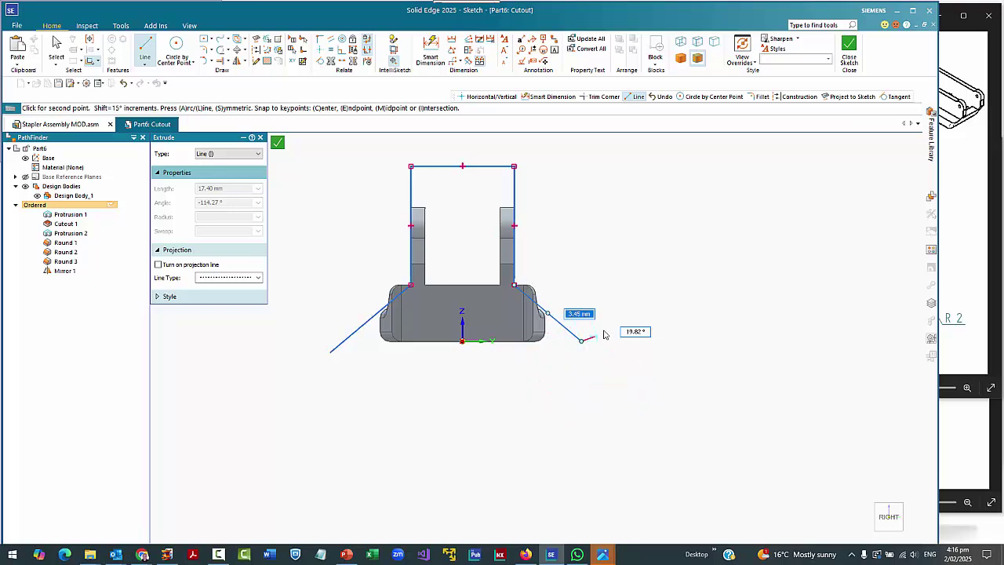
pyautogui.press('Escape')
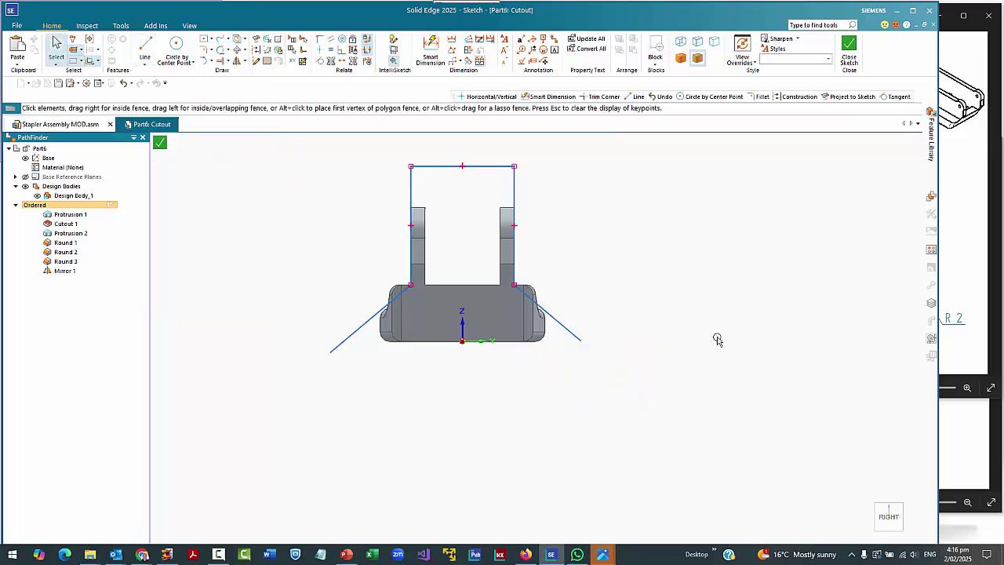
# Cut away the material outside the open profile, extending about 253 mm along the body past the lug end.
pyautogui.click(160, 147)
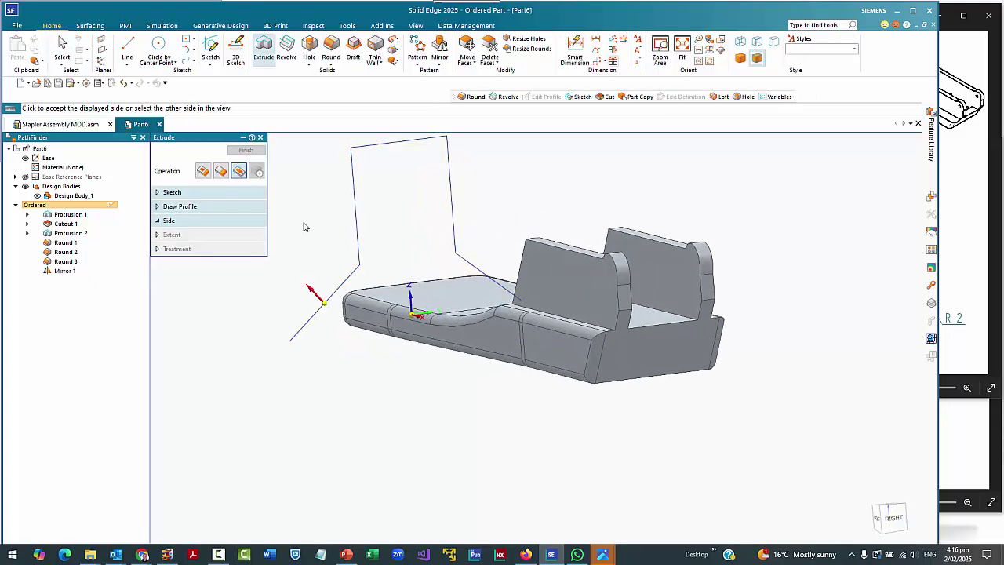
pyautogui.click(306, 232)
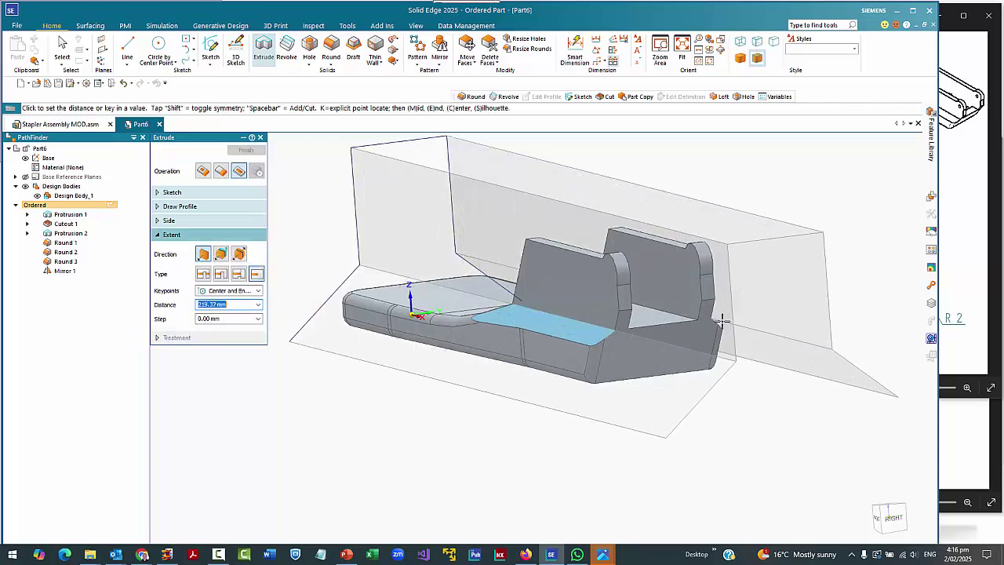
pyautogui.click(787, 336)
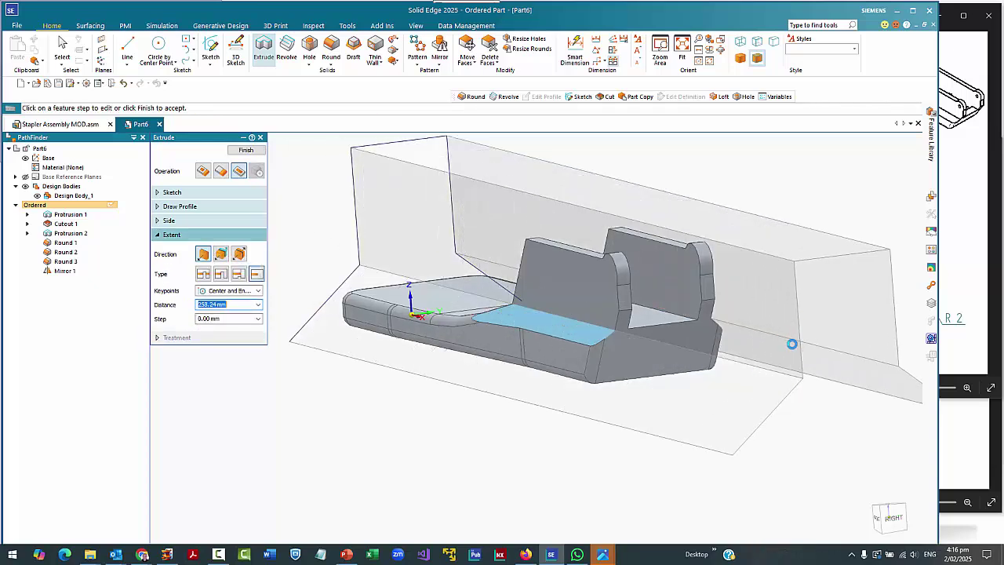
pyautogui.press('Return')
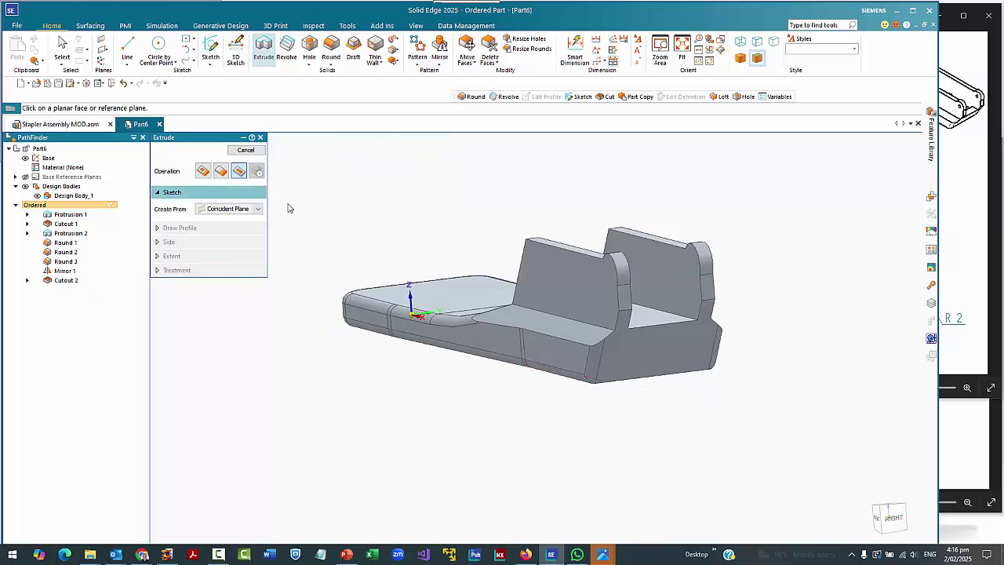
pyautogui.click(246, 149)
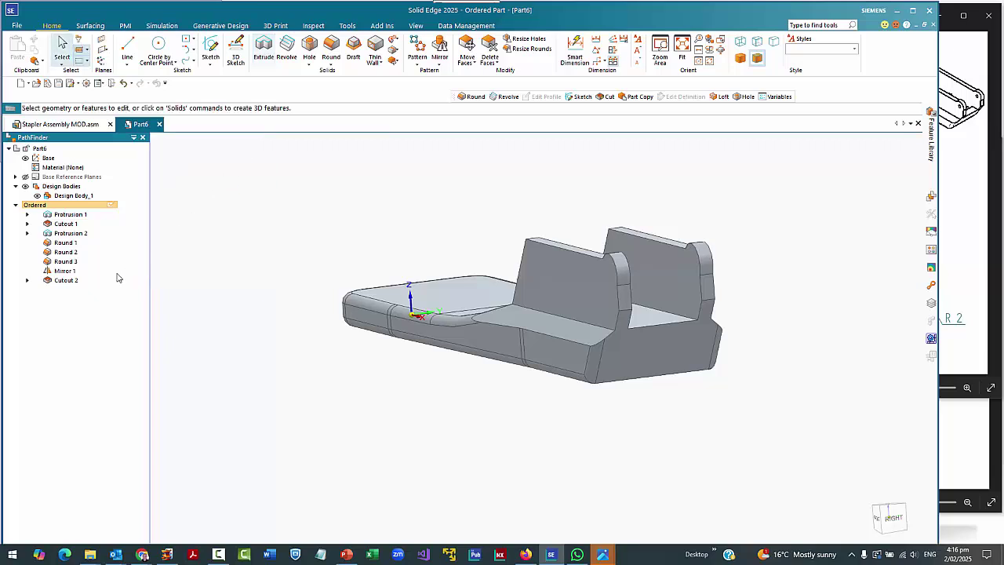
# Rename the lug's mirror feature to Mirror Fin.
pyautogui.click(62, 272)
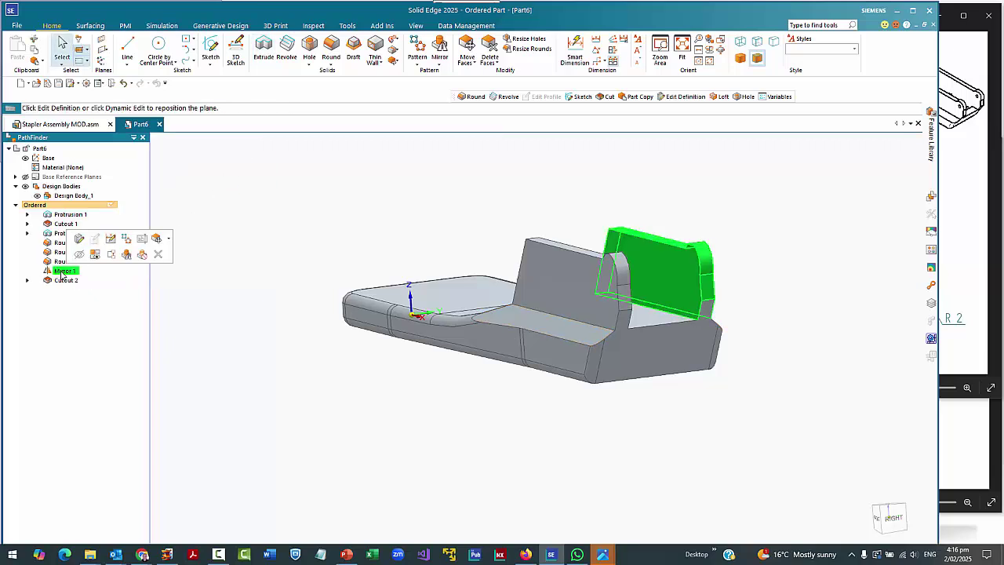
pyautogui.click(63, 271)
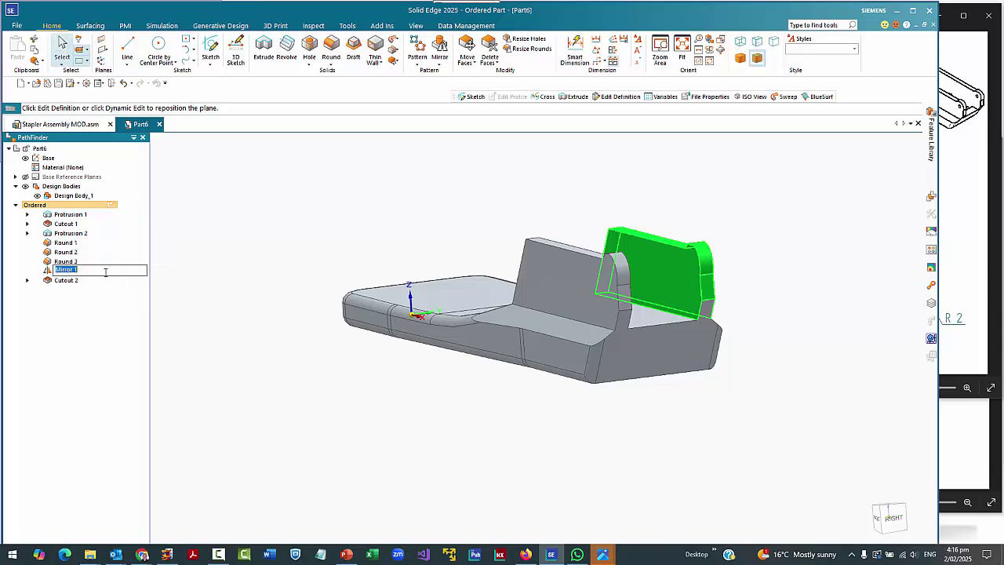
pyautogui.click(100, 272)
pyautogui.write('Fin')
pyautogui.press('Return')
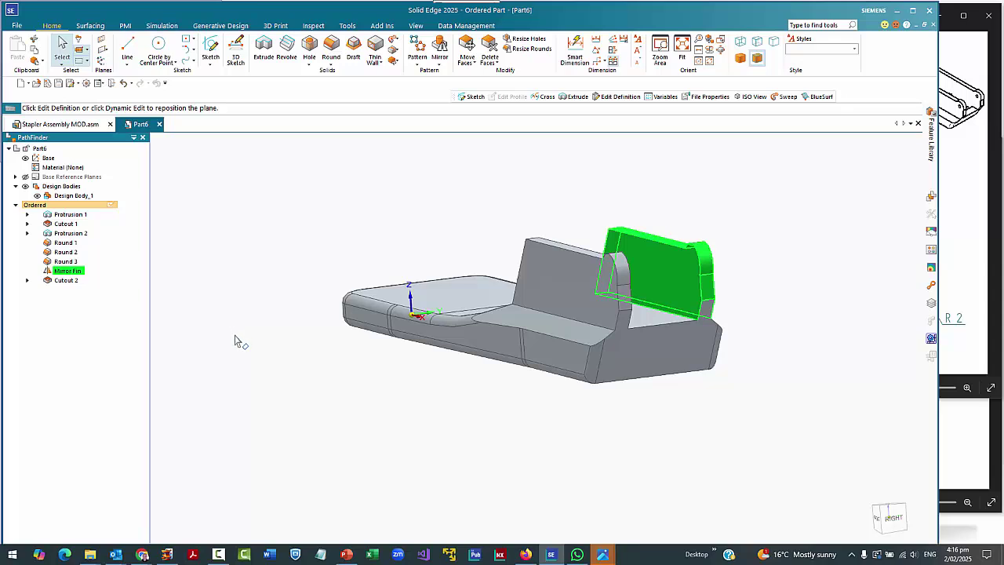
# Begin an extruded cutout on a plane parallel to the horizontal base plane, 7 mm up at the rounded end's top surface.
pyautogui.click(948, 374)
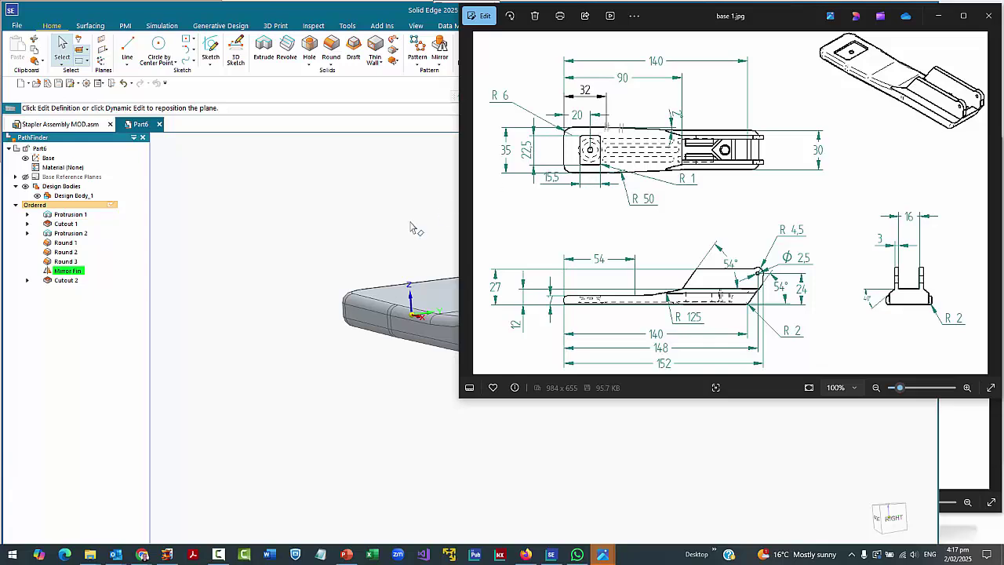
pyautogui.click(270, 47)
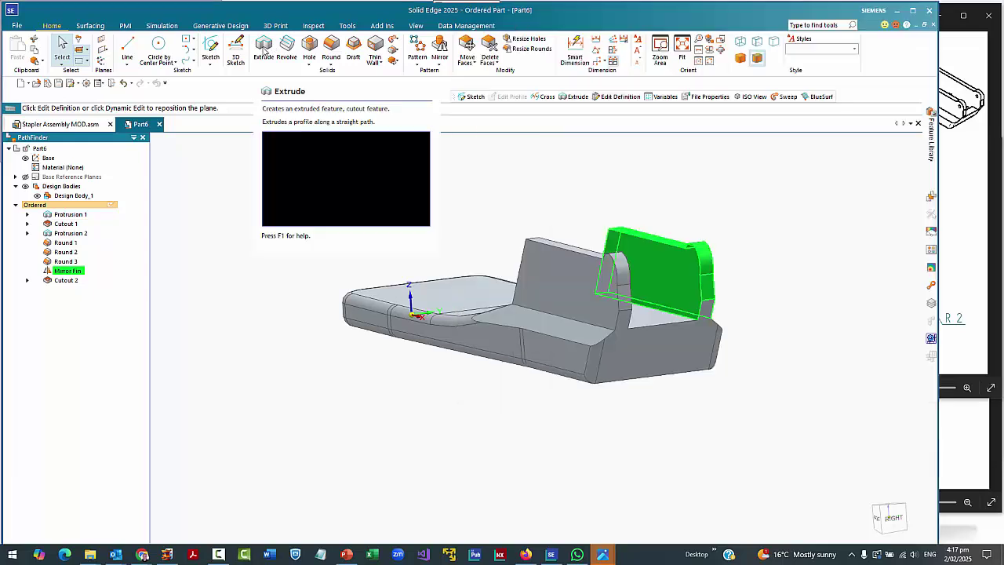
pyautogui.click(267, 47)
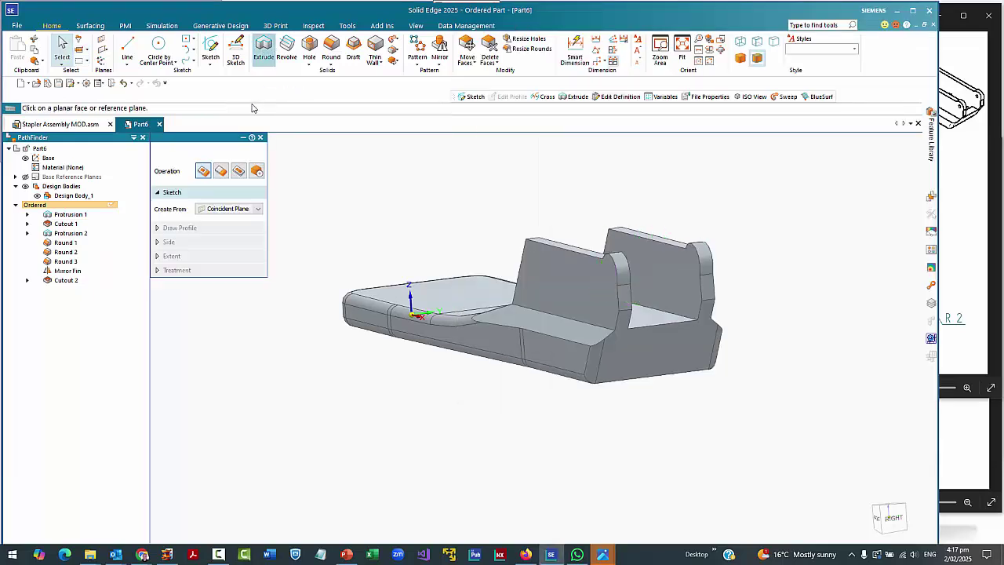
pyautogui.click(238, 171)
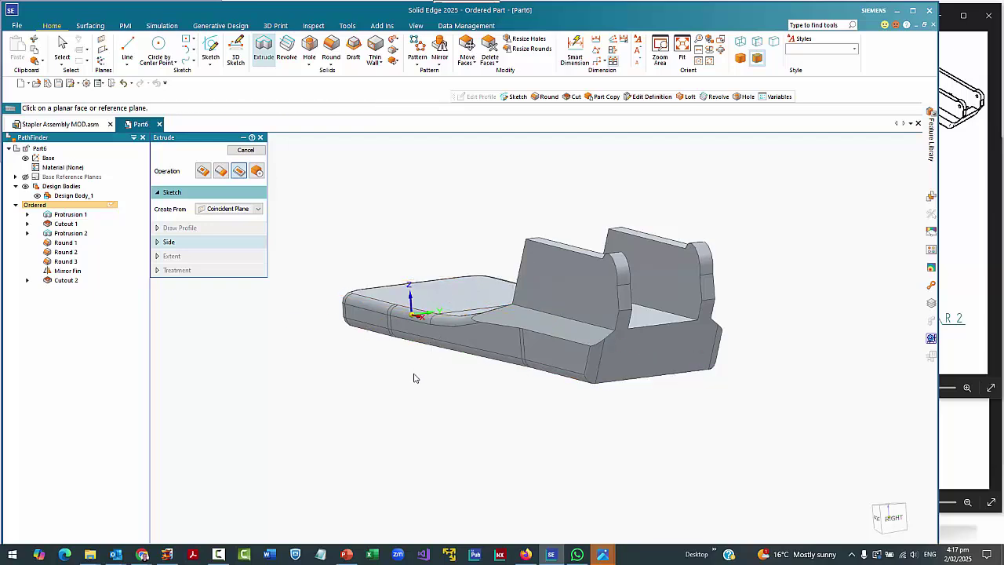
pyautogui.moveTo(415, 376); pyautogui.dragTo(441, 398, button='middle')
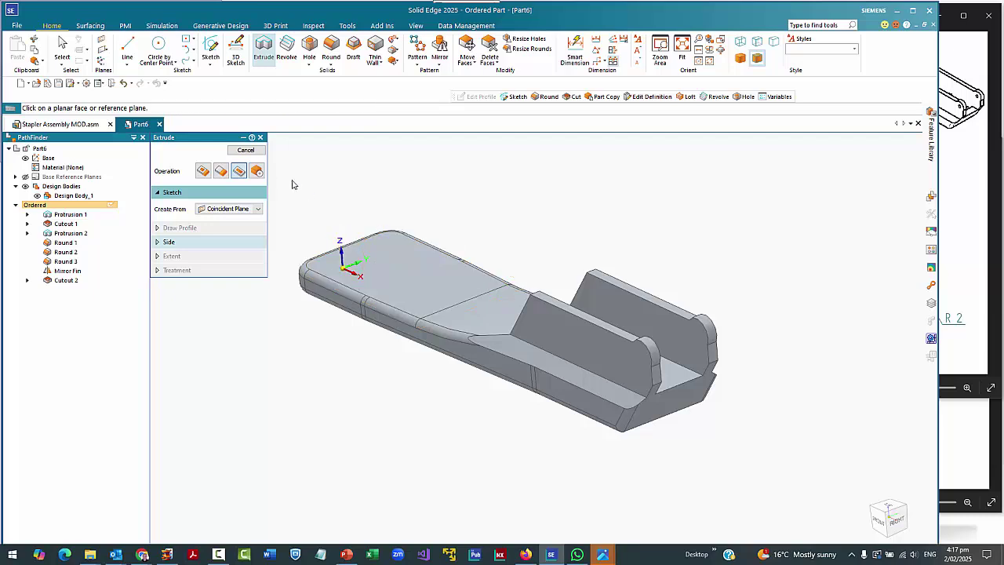
pyautogui.click(228, 209)
pyautogui.click(227, 228)
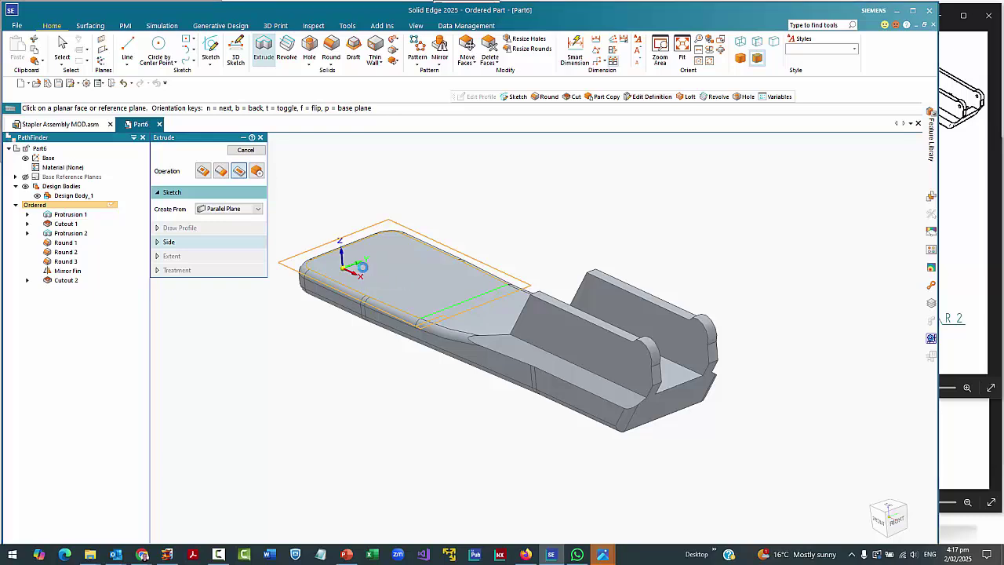
pyautogui.rightClick(390, 283)
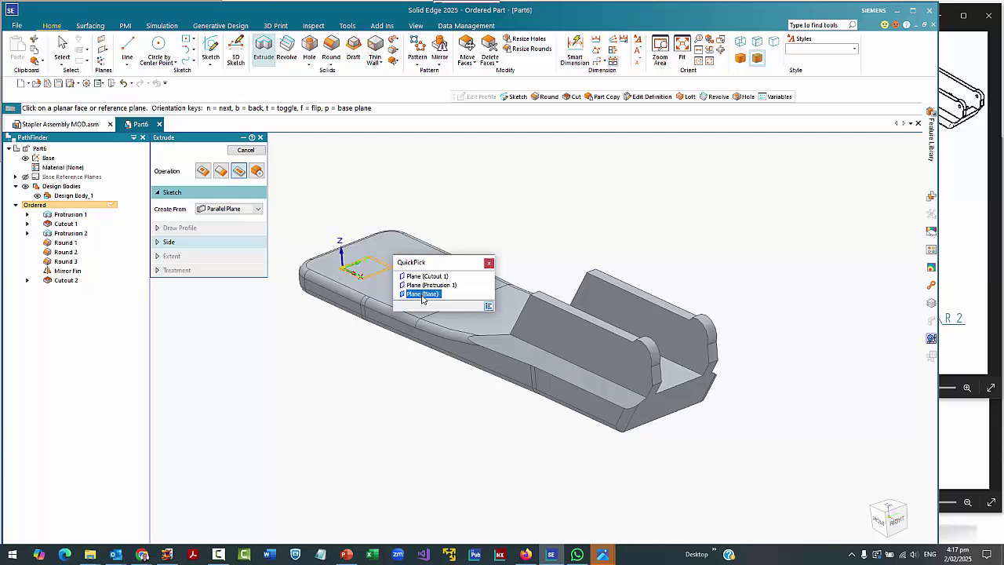
pyautogui.click(422, 294)
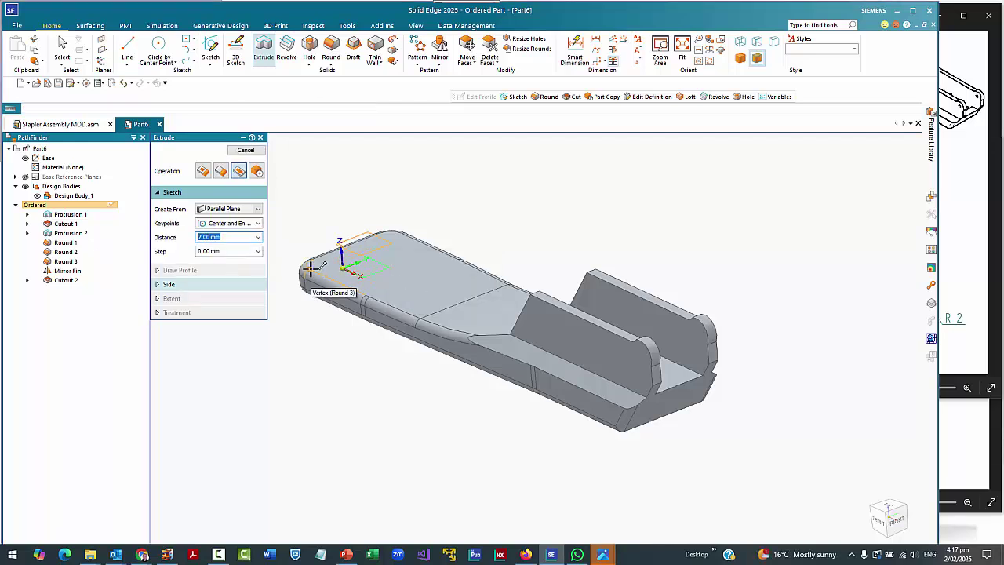
pyautogui.click(312, 268)
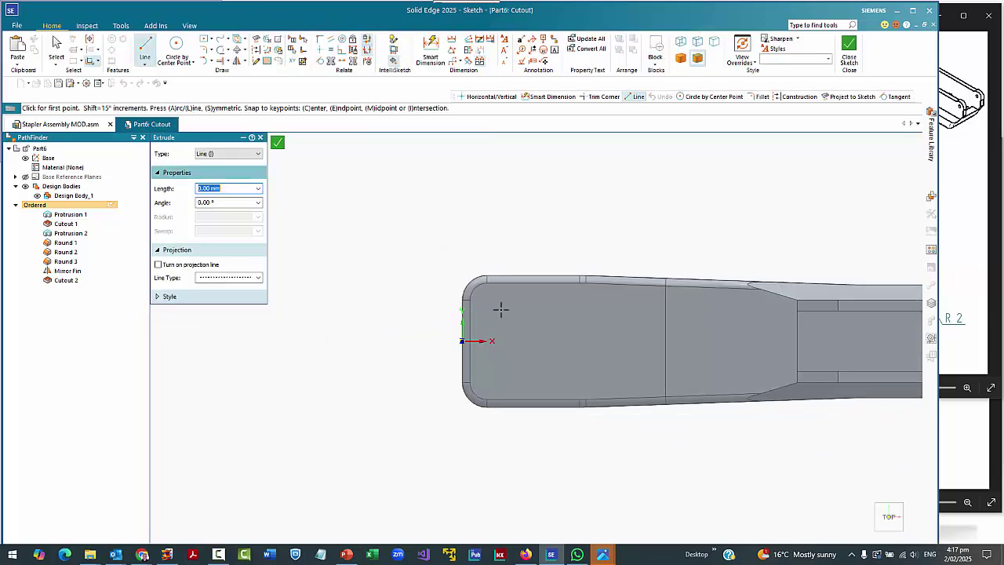
# Sketch a centre rectangle 15.5 mm wide and 22.5 mm high on the plate's centreline near the rounded end.
pyautogui.click(203, 41)
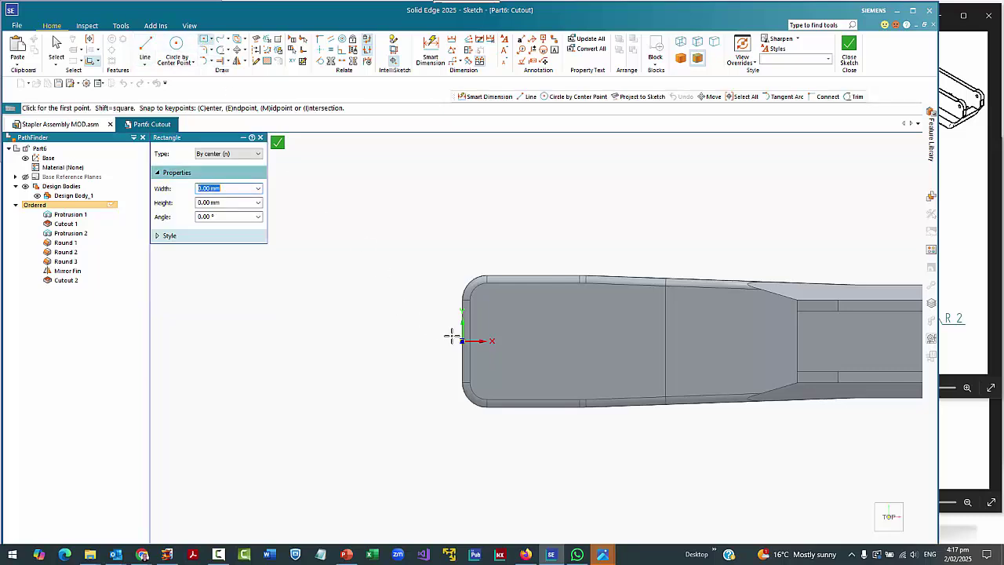
pyautogui.click(530, 339)
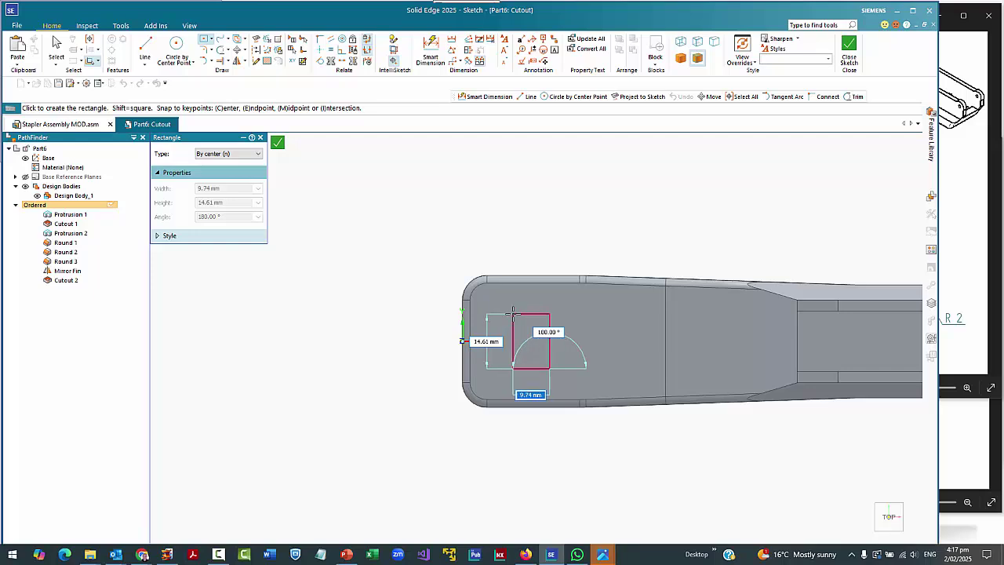
pyautogui.write('15.5')
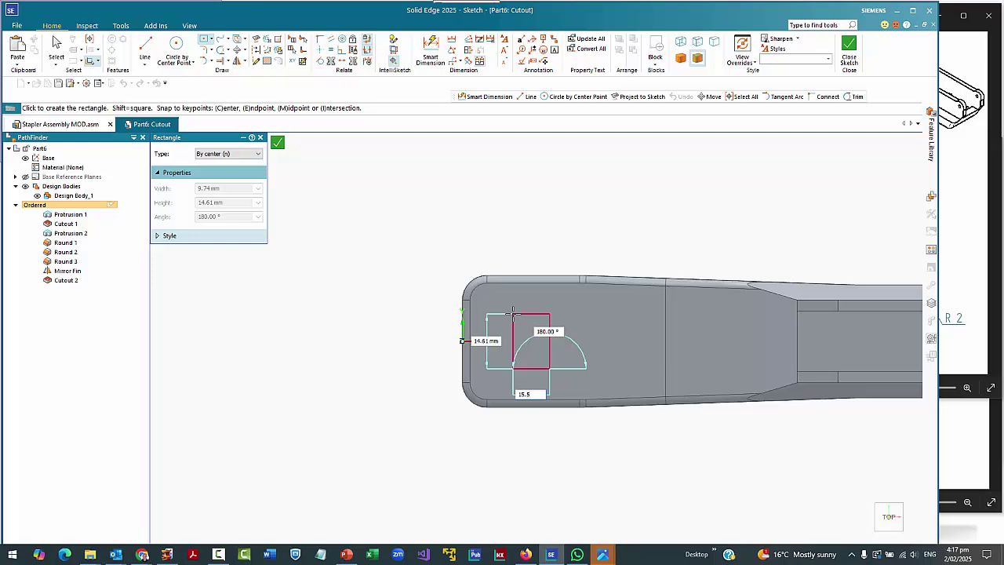
pyautogui.press('Tab')
pyautogui.write('2')
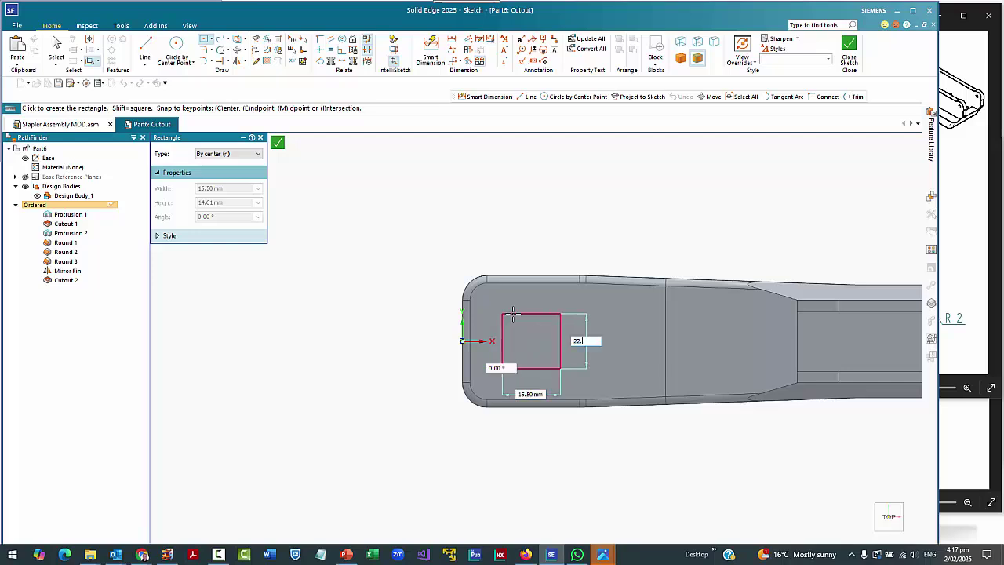
pyautogui.press('Tab')
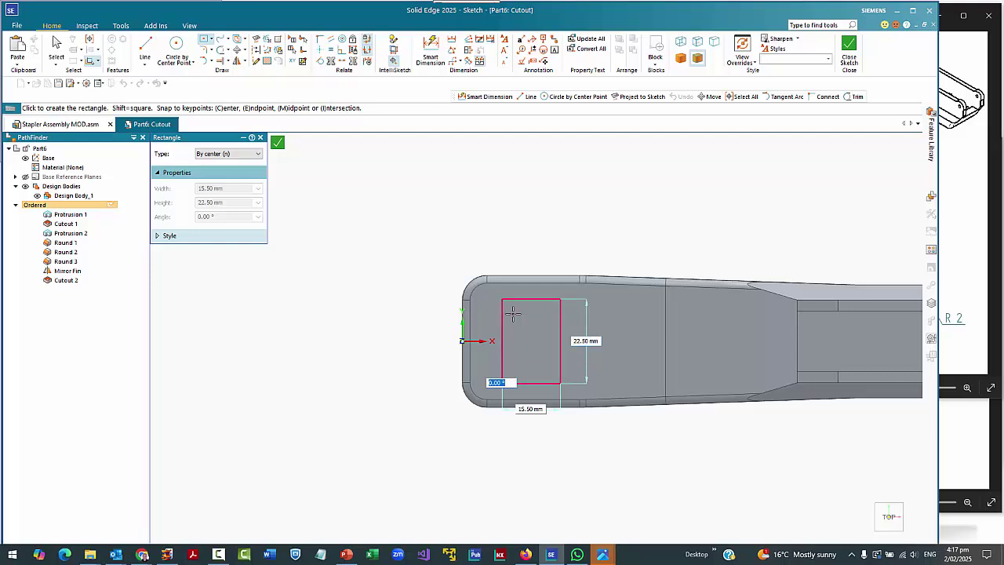
pyautogui.press('Return')
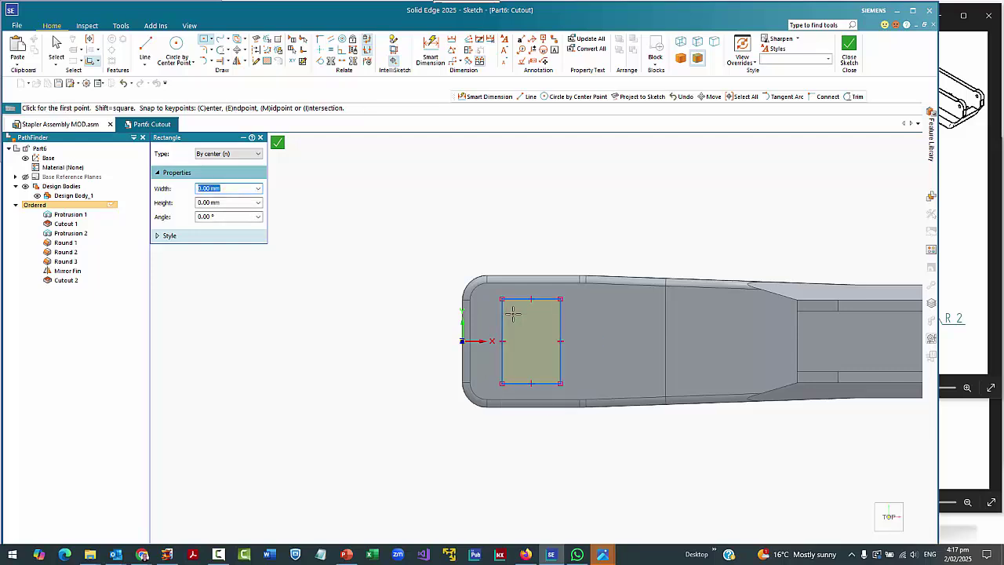
# Dimension the rectangle's 15.5 mm width and 22.5 mm height.
pyautogui.click(431, 49)
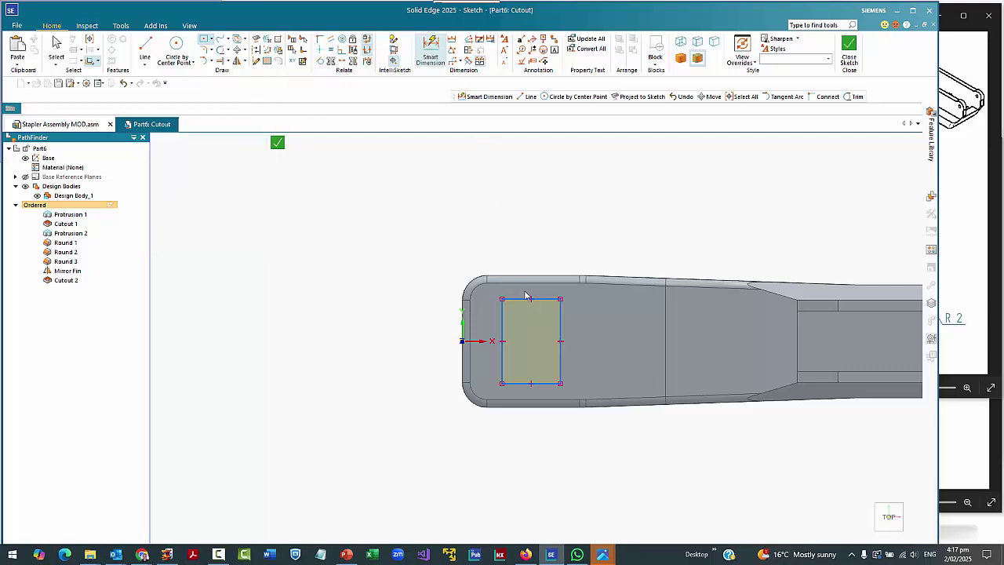
pyautogui.click(525, 298)
pyautogui.click(529, 235)
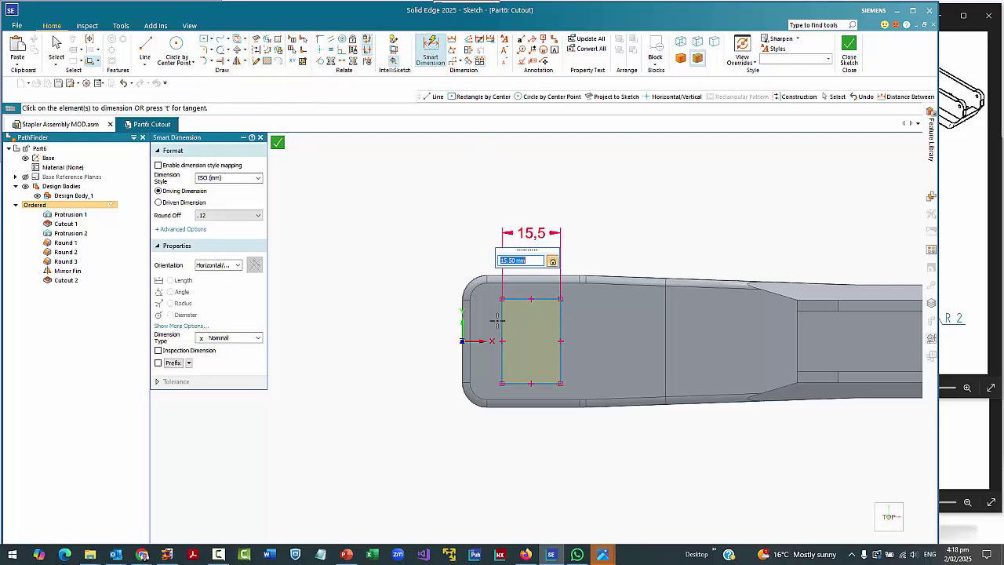
pyautogui.click(500, 329)
pyautogui.click(444, 343)
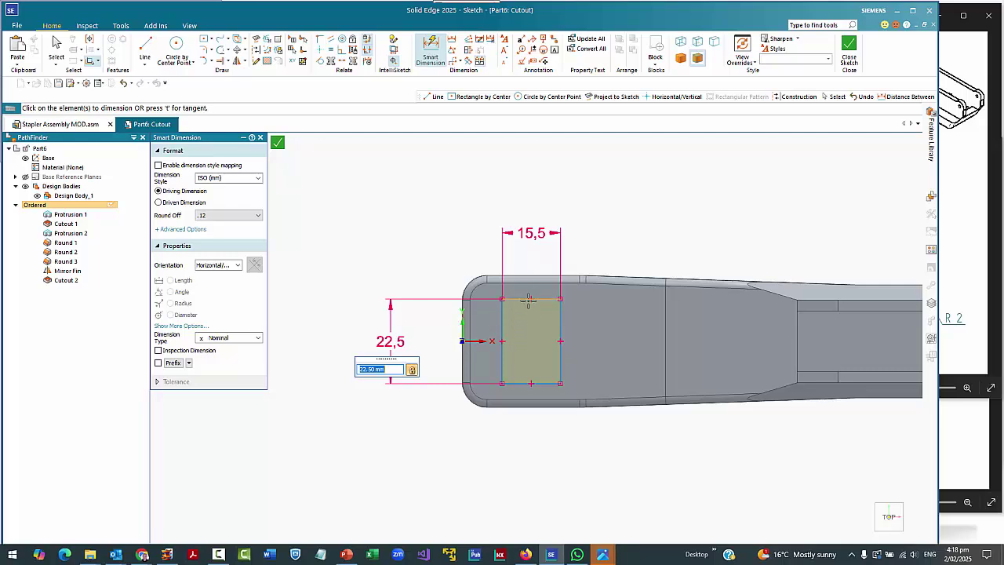
# Set the distance from the plate's end to the rectangle's centre to 20 mm and finish the sketch.
pyautogui.click(461, 327)
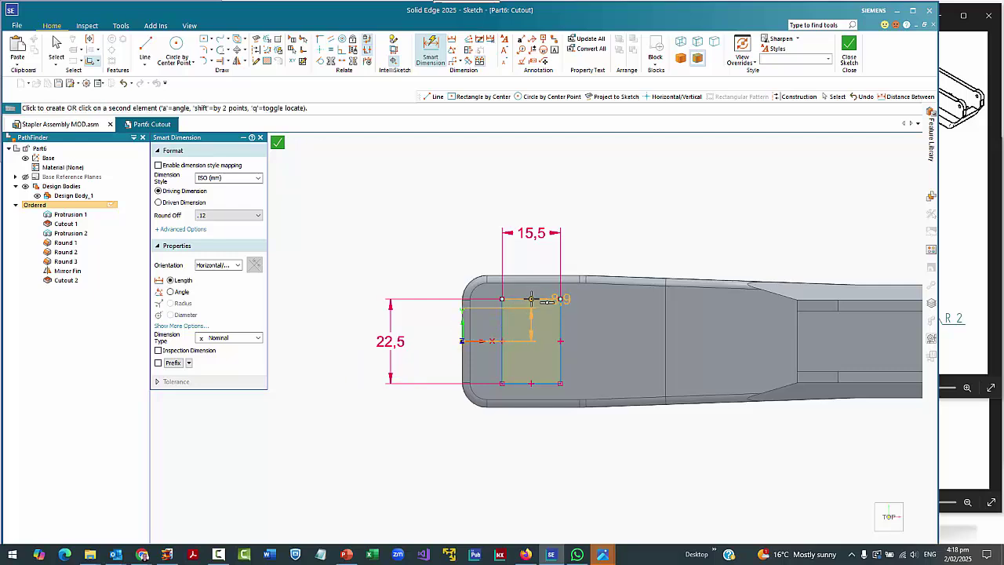
pyautogui.click(530, 299)
pyautogui.click(518, 451)
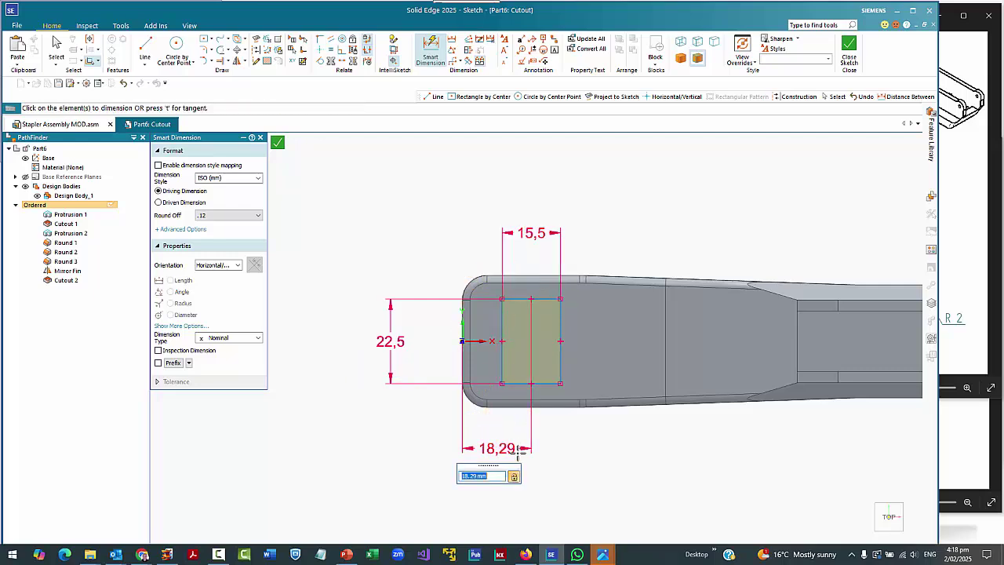
pyautogui.write('20')
pyautogui.press('Return')
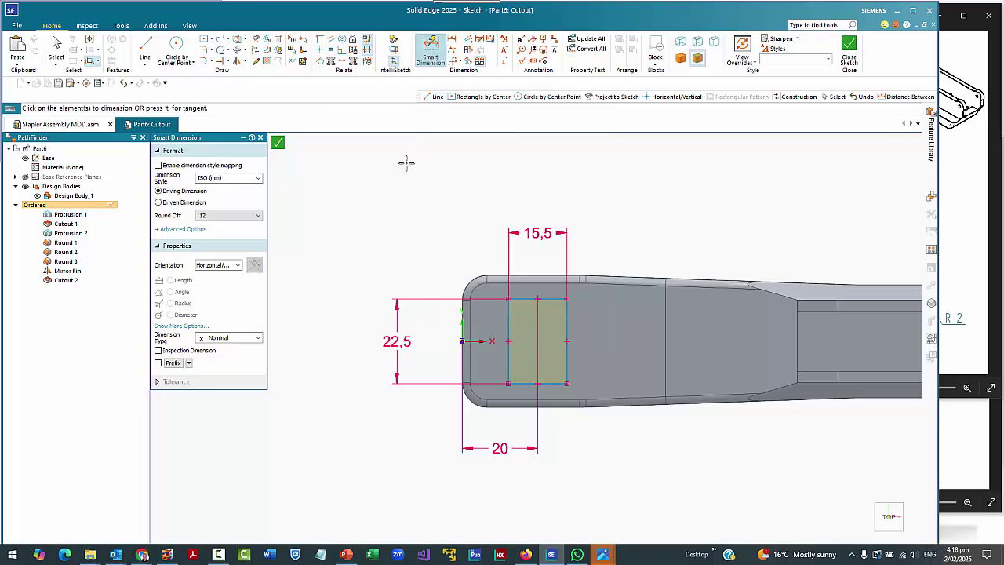
pyautogui.click(277, 144)
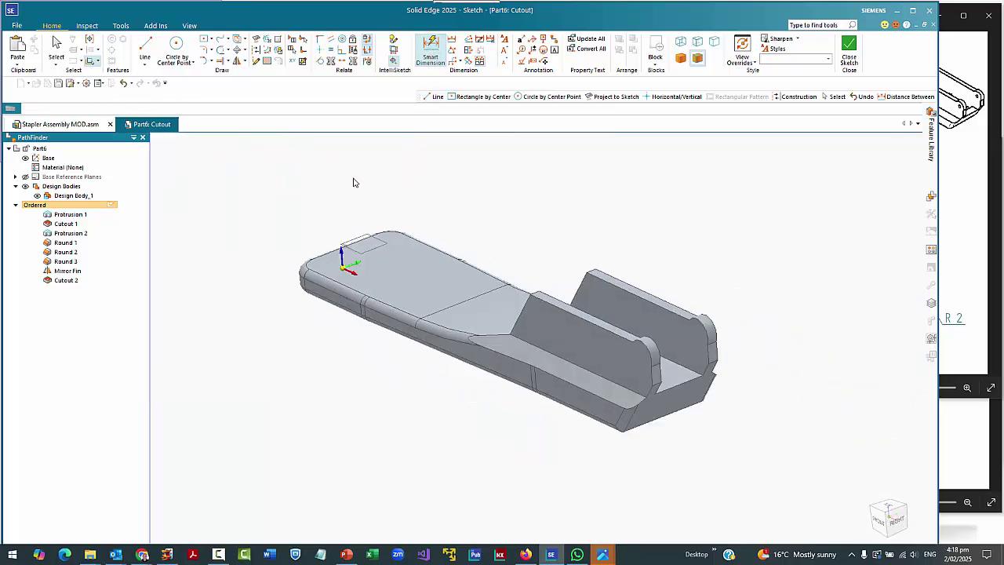
# Check the pocket depth in the base 2 drawing and cut the rectangle 1.5 mm down into the plate.
pyautogui.click(945, 488)
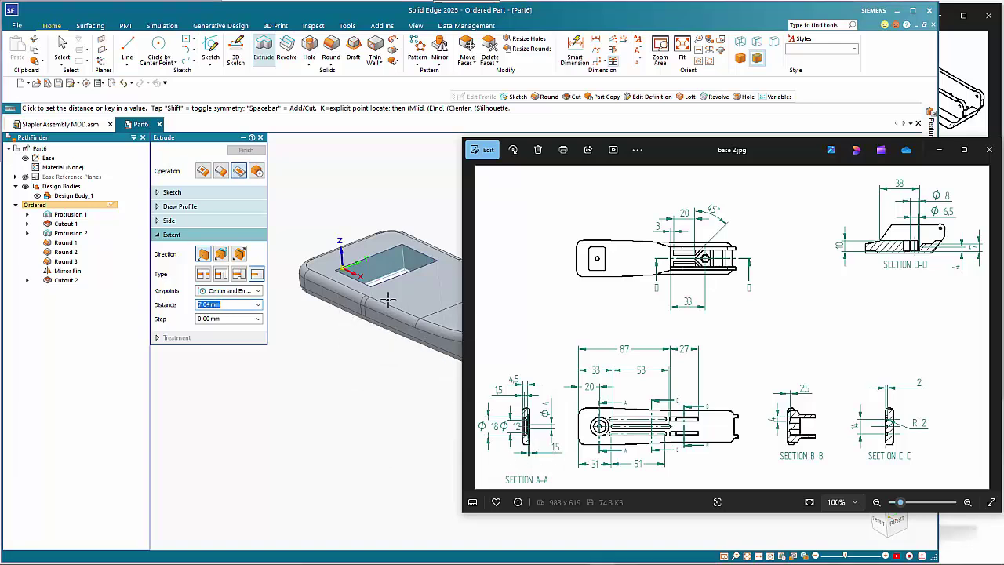
pyautogui.click(328, 15)
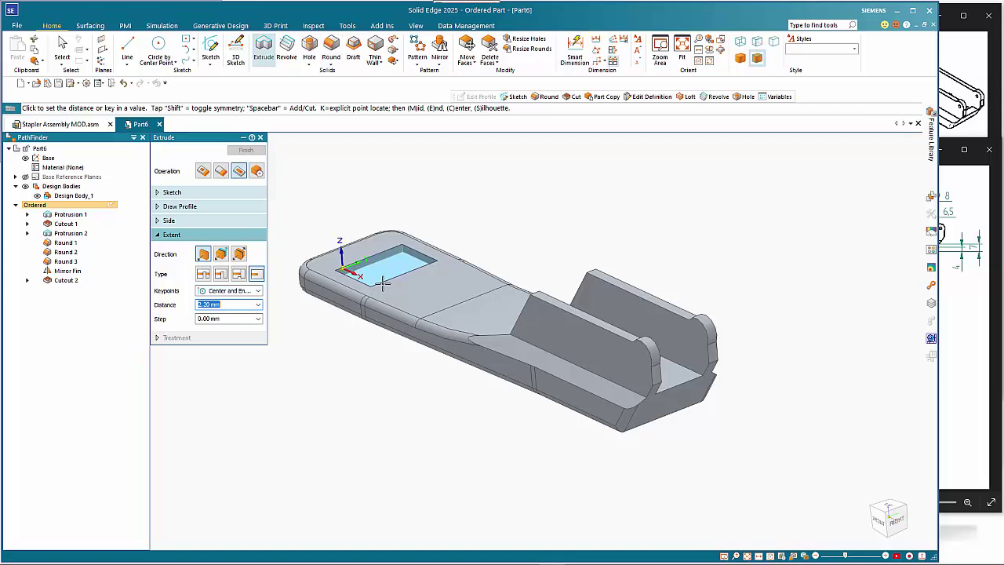
pyautogui.write('1.5')
pyautogui.press('Tab')
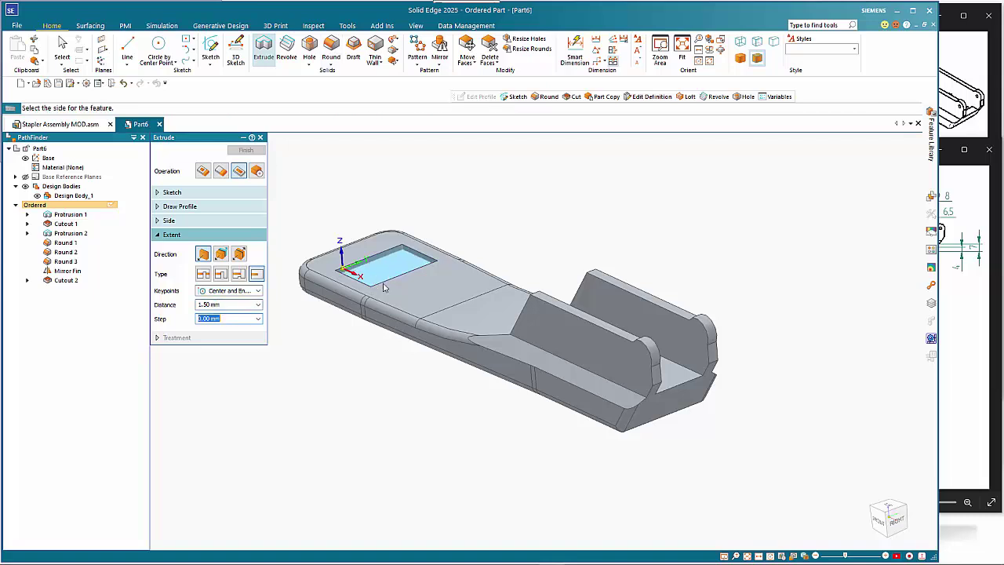
pyautogui.click(382, 283)
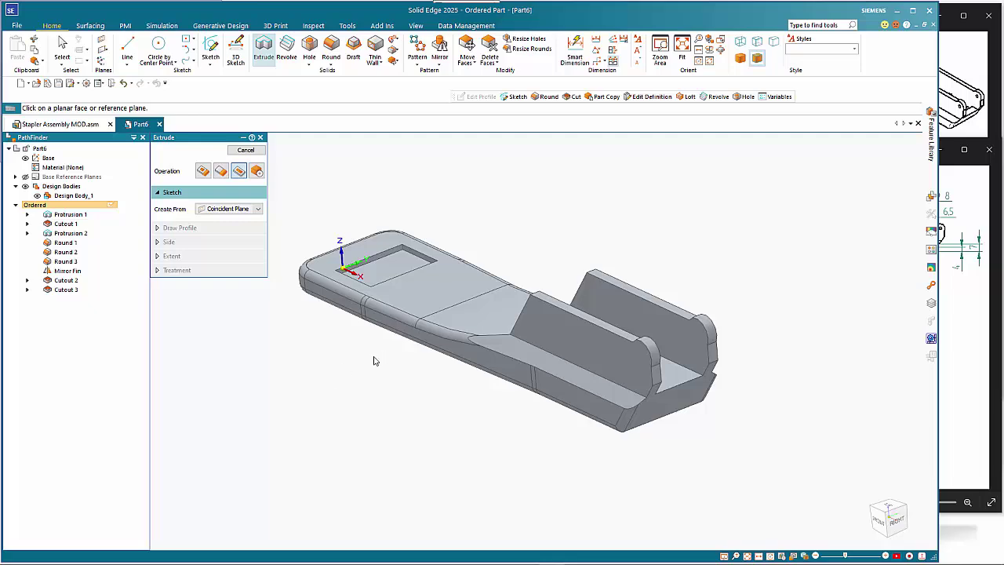
# Check both base drawings and start a revolved cutout sketch on a parallel plane through the midpoint of the pocket's long edge.
pyautogui.click(972, 135)
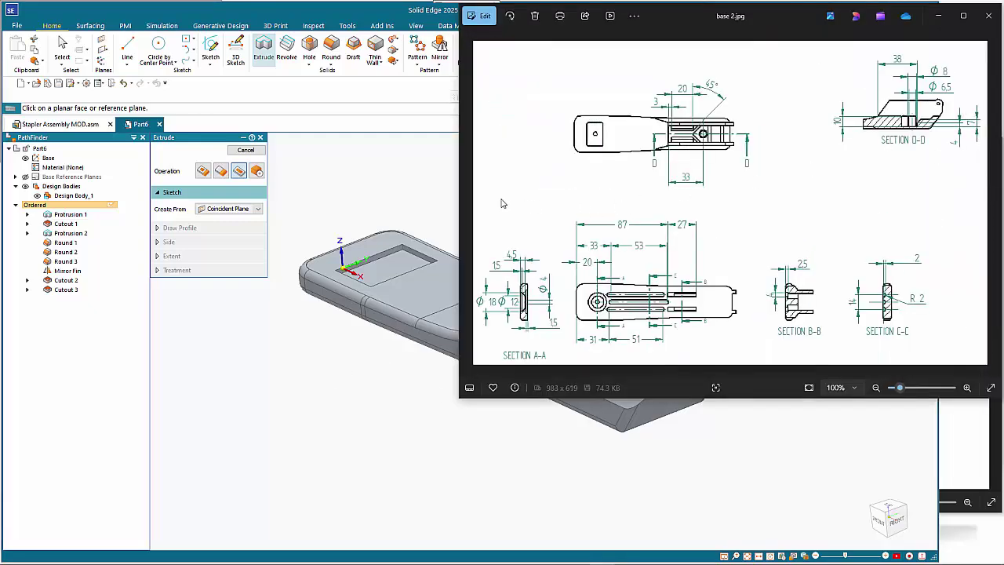
pyautogui.click(487, 203)
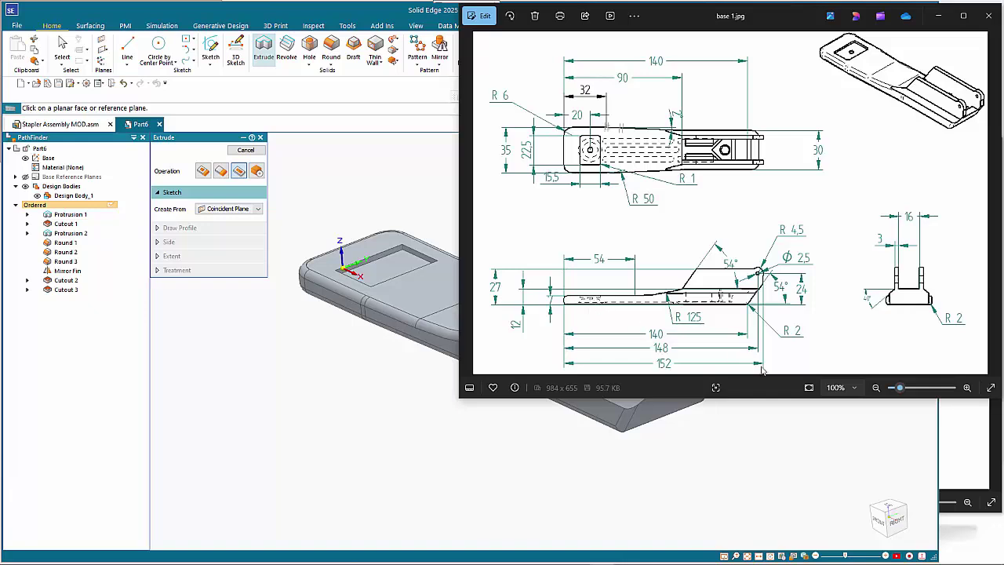
pyautogui.click(952, 491)
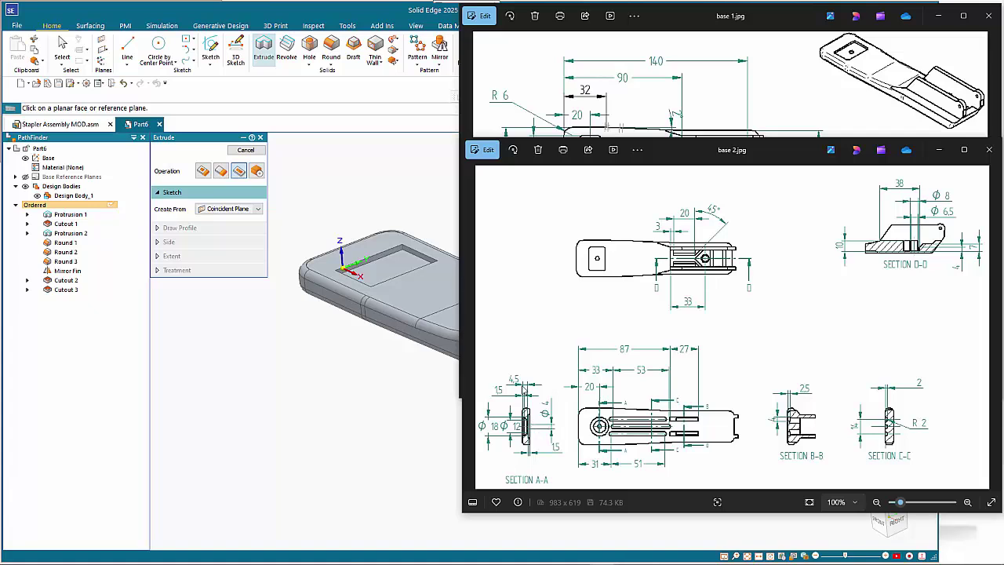
pyautogui.click(333, 12)
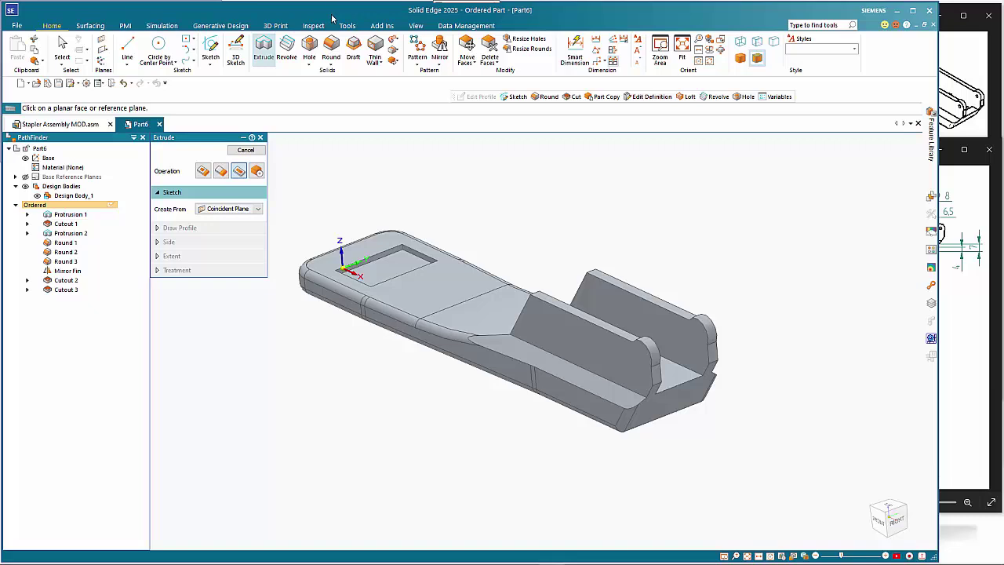
pyautogui.click(287, 48)
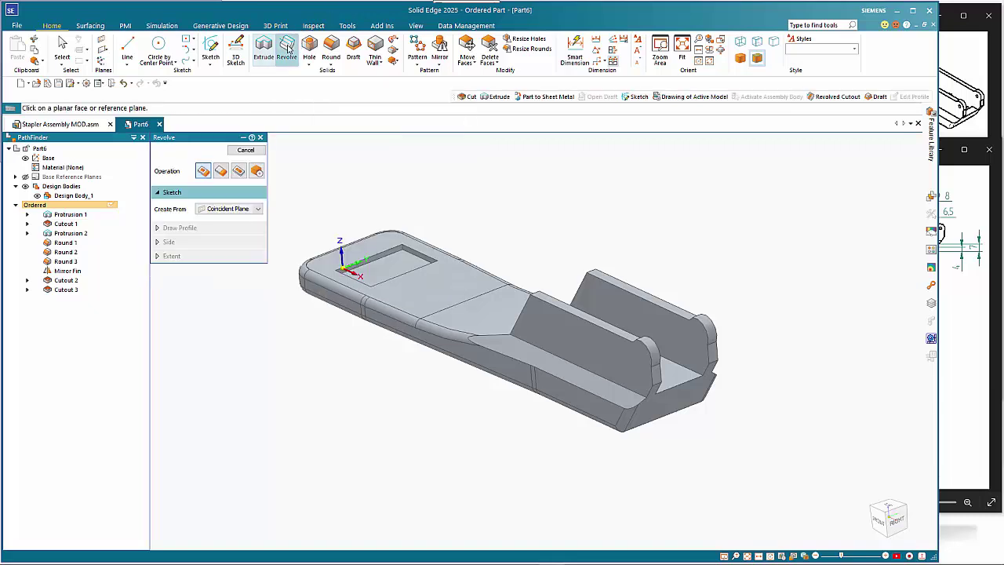
pyautogui.click(239, 172)
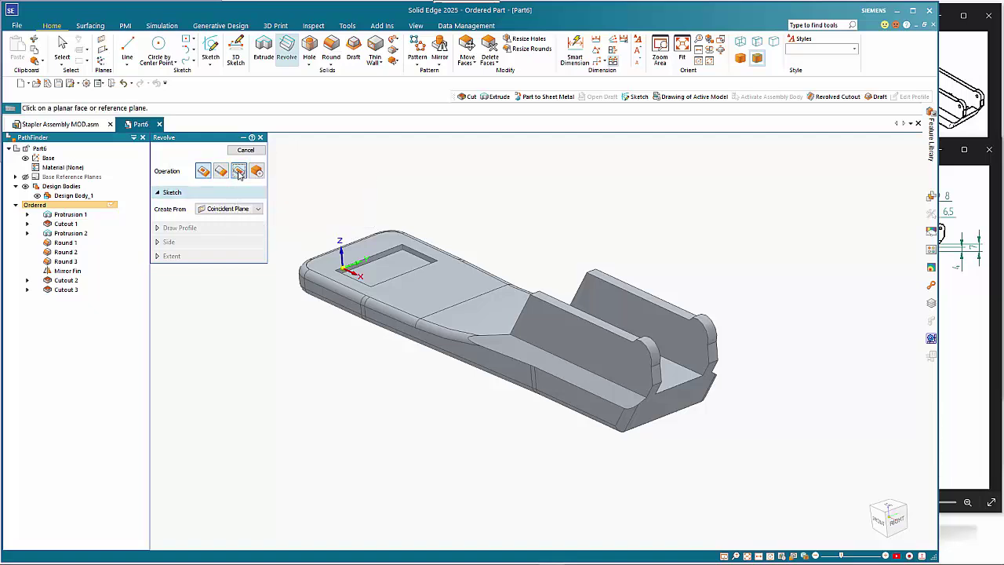
pyautogui.click(249, 210)
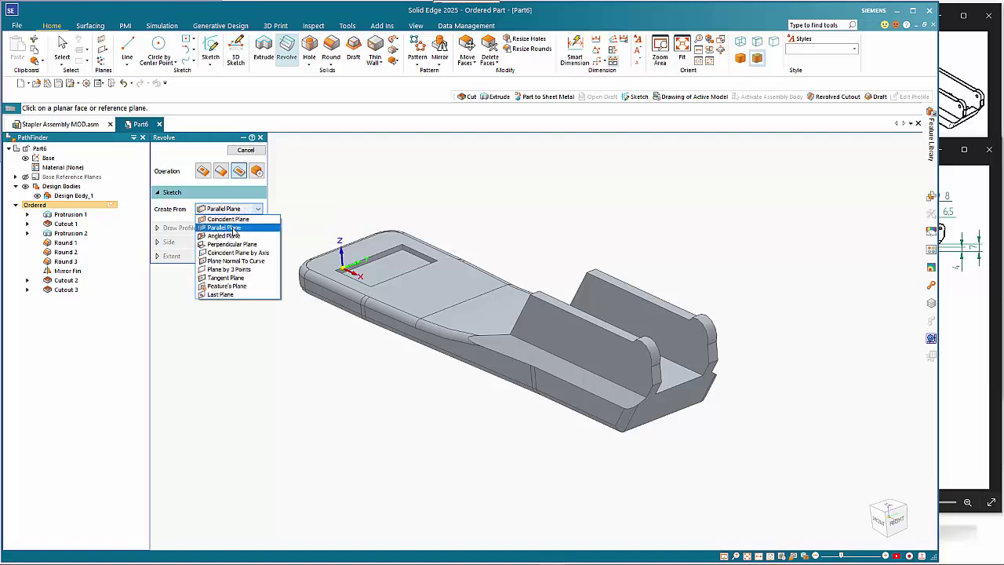
pyautogui.click(224, 227)
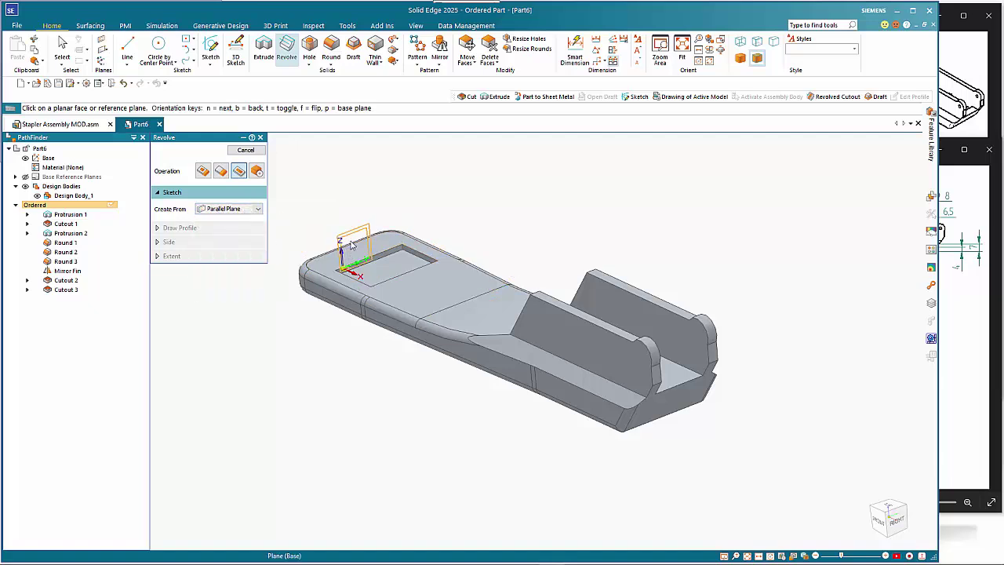
pyautogui.click(352, 242)
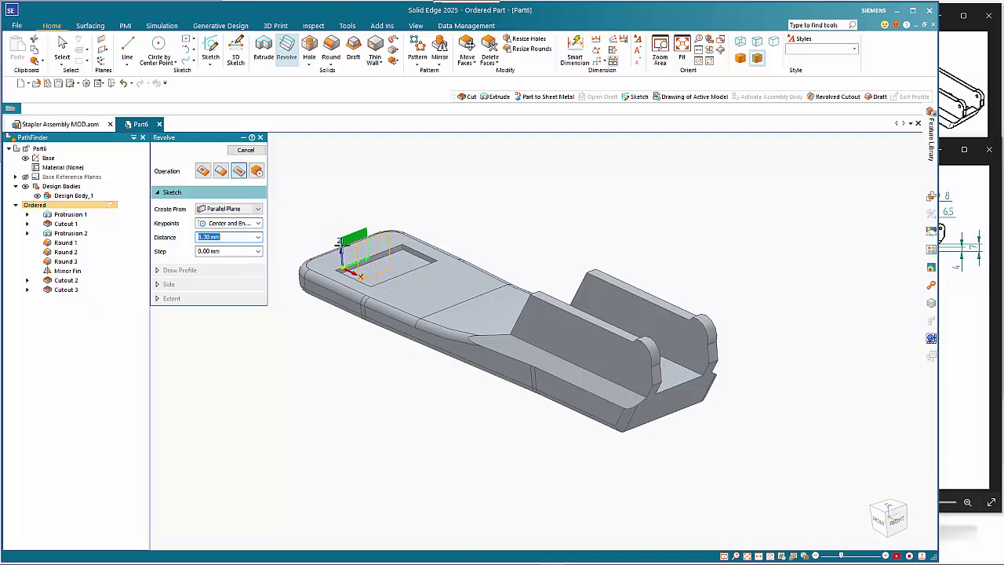
pyautogui.click(235, 225)
pyautogui.click(210, 240)
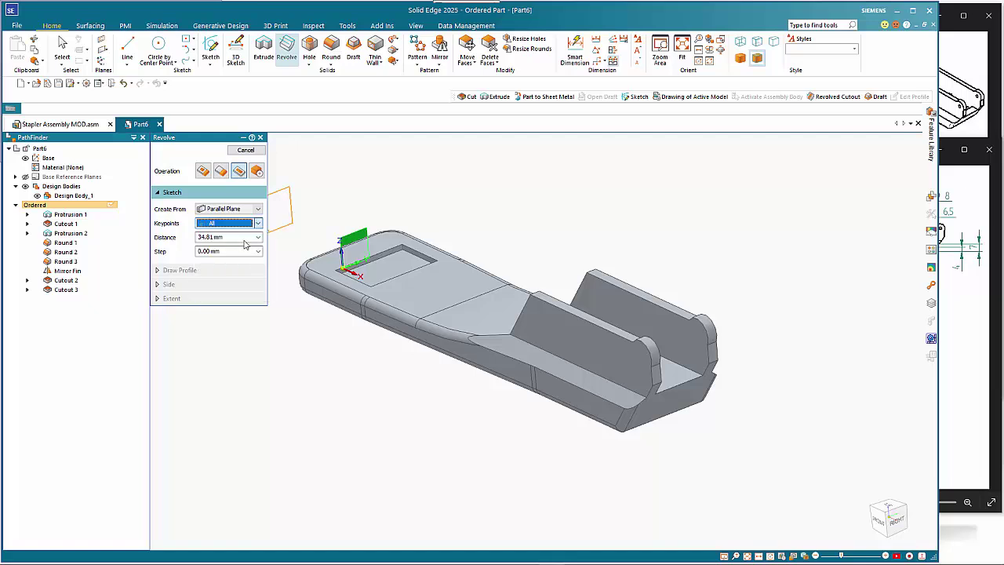
pyautogui.click(418, 249)
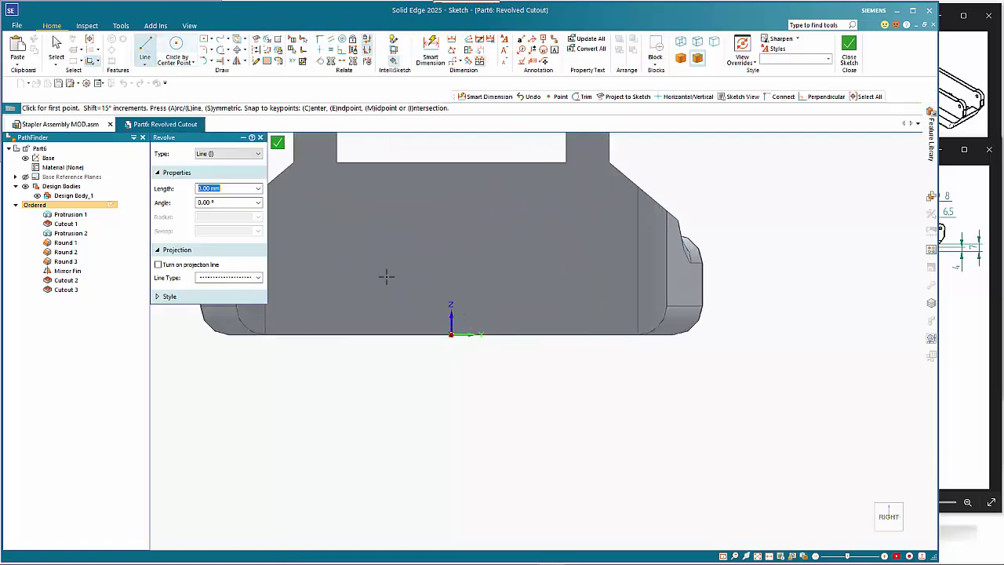
# Sketch a 1.5 mm vertical line up from the plate's underside, continued by a 45° line about 2.85 mm long.
pyautogui.click(400, 333)
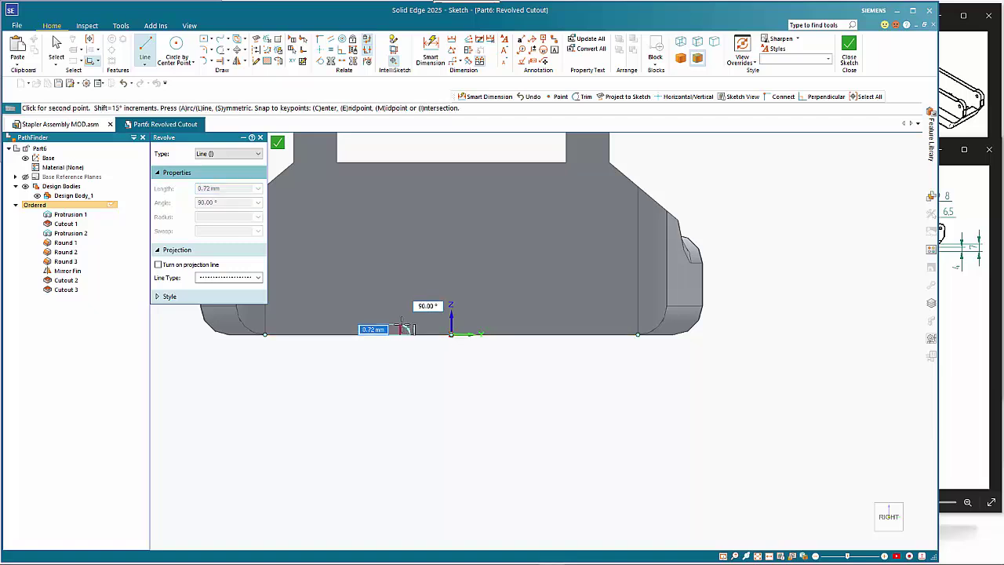
pyautogui.write('1.5')
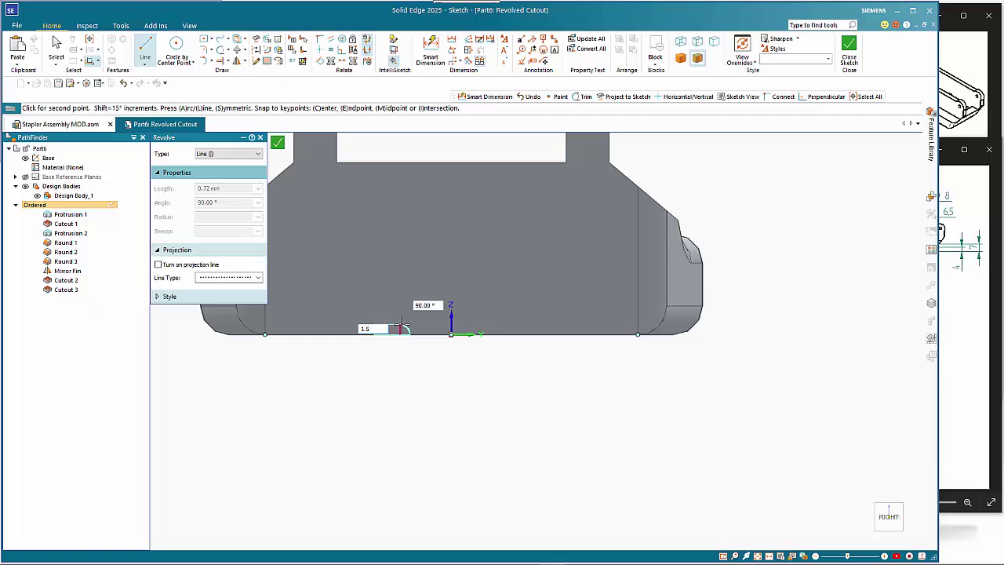
pyautogui.press('Tab')
pyautogui.click(400, 322)
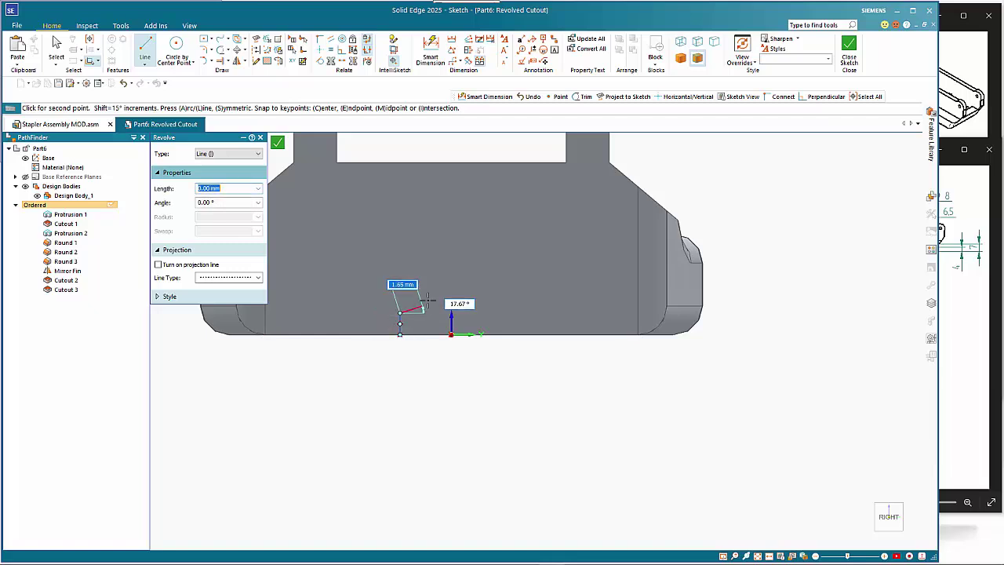
pyautogui.press('Tab')
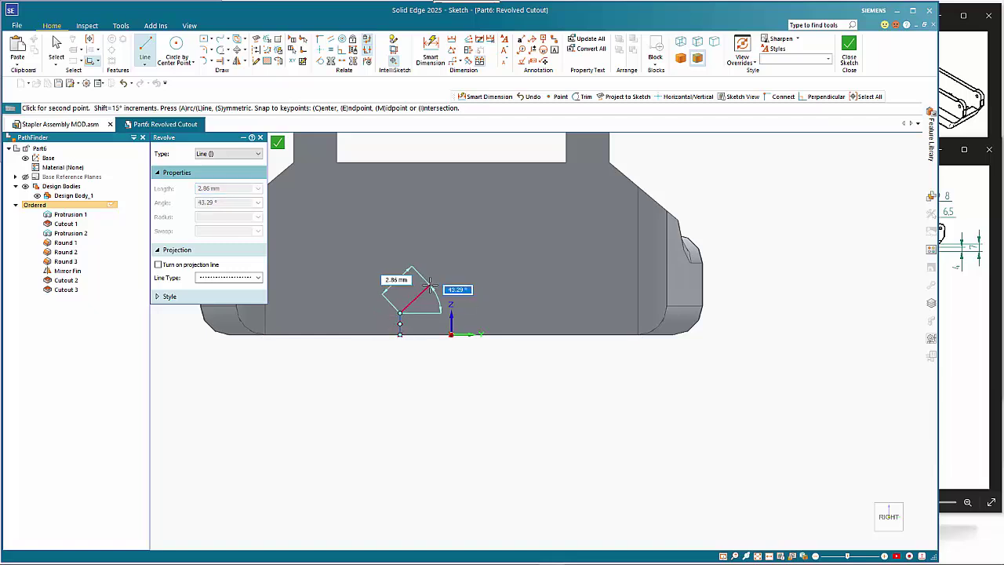
pyautogui.write('45')
pyautogui.press('Tab')
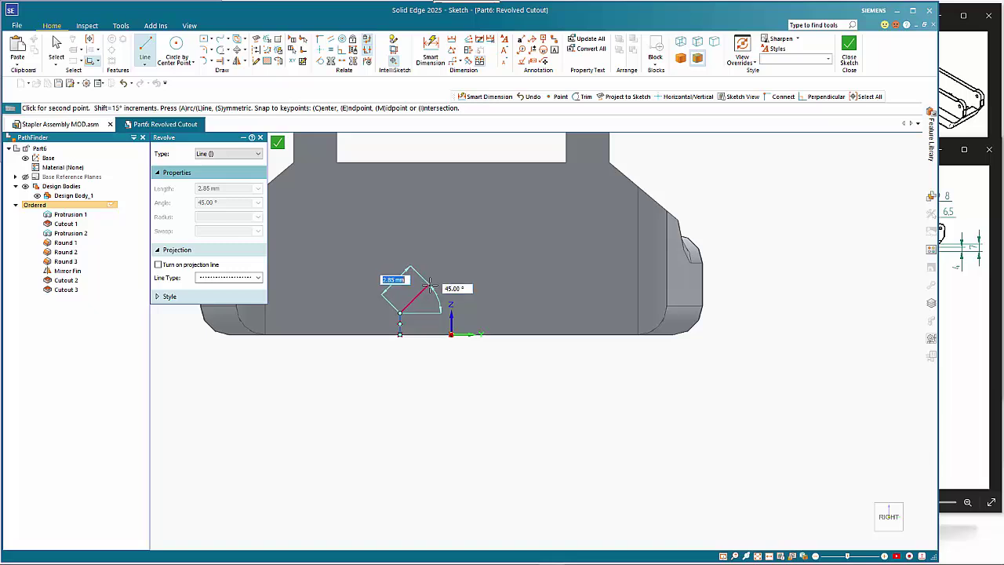
pyautogui.click(431, 284)
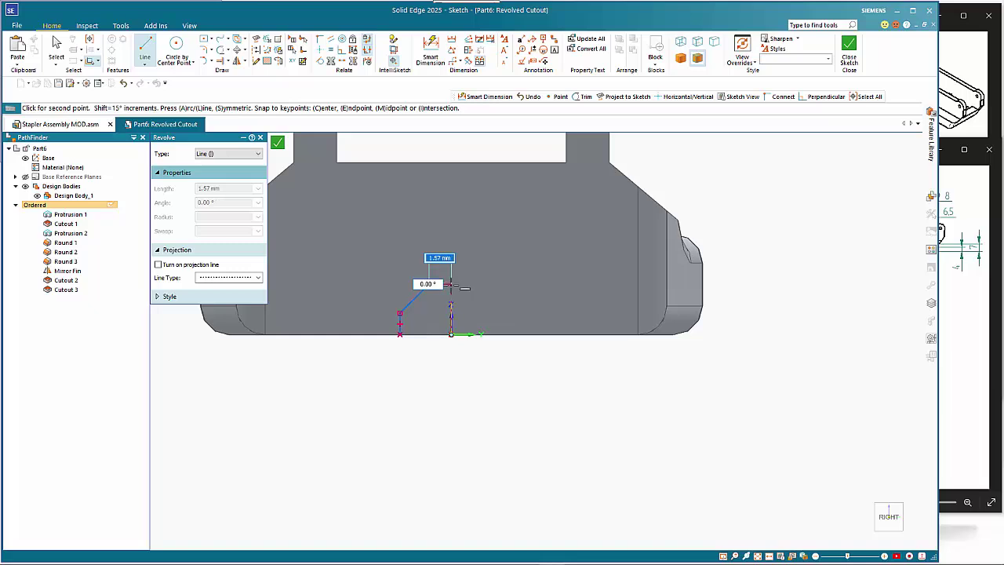
# Close the profile through the plate's centreline and origin, and add a vertical line about 0.85 mm long above its upper centreline corner.
pyautogui.click(451, 284)
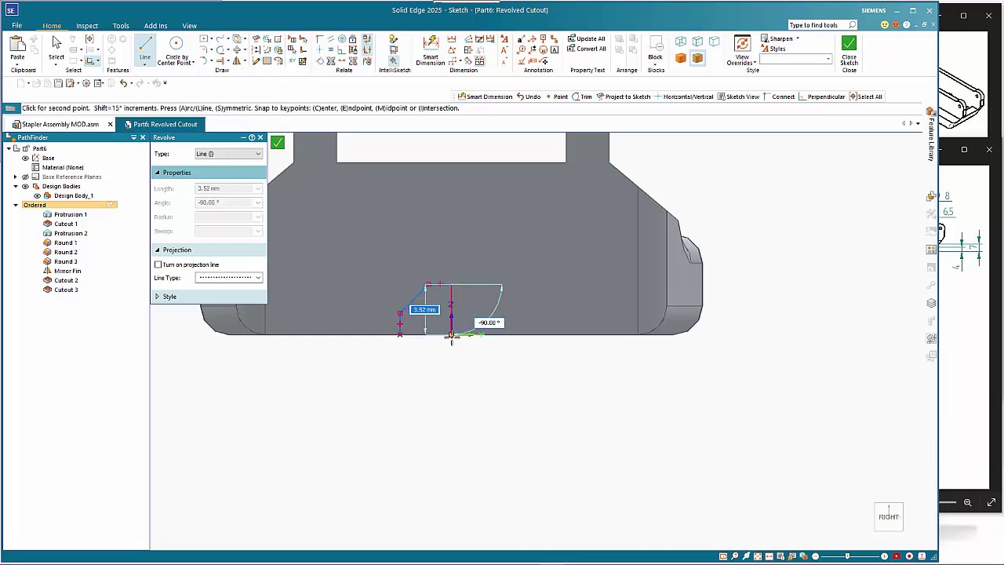
pyautogui.click(450, 335)
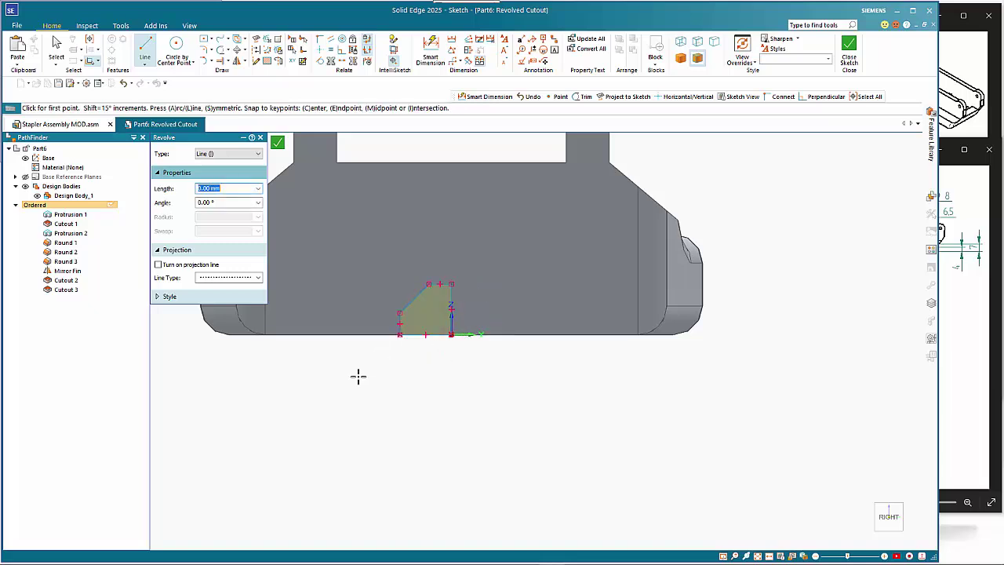
pyautogui.click(451, 283)
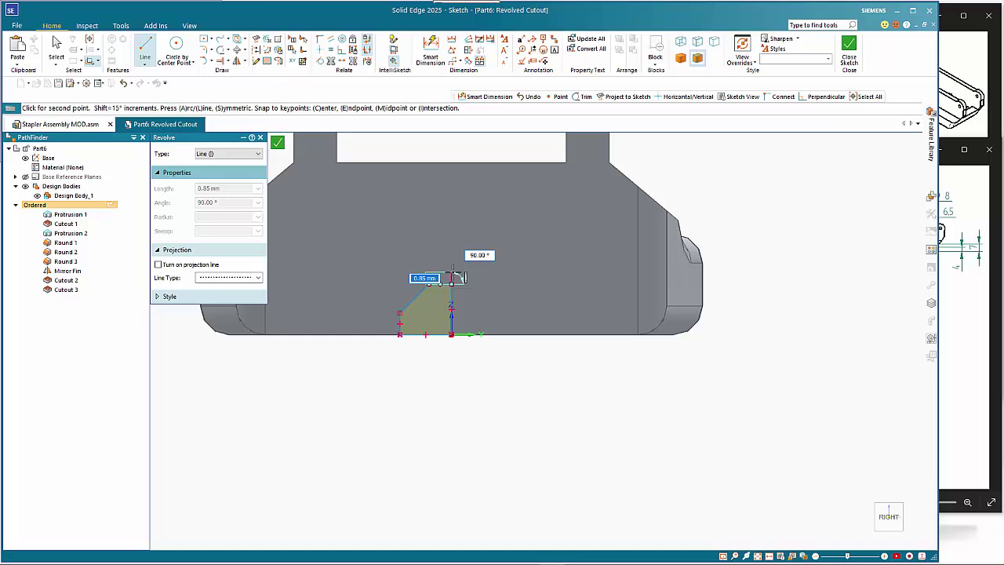
pyautogui.click(429, 283)
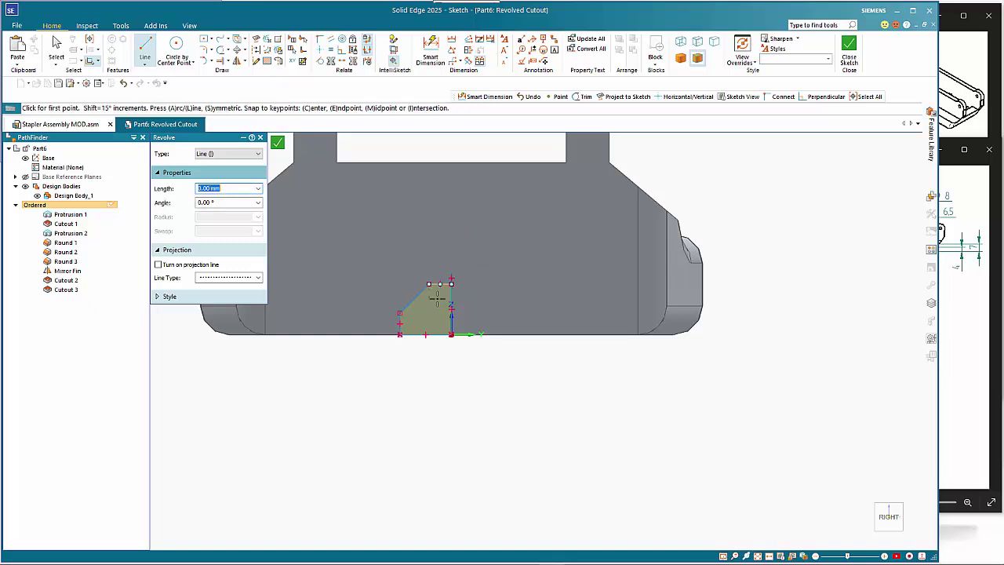
# Dimension the width of the profile's bottom edge, checking the recess diameters in section A-A of the base 2 drawing.
pyautogui.scroll(3, 449, 276)
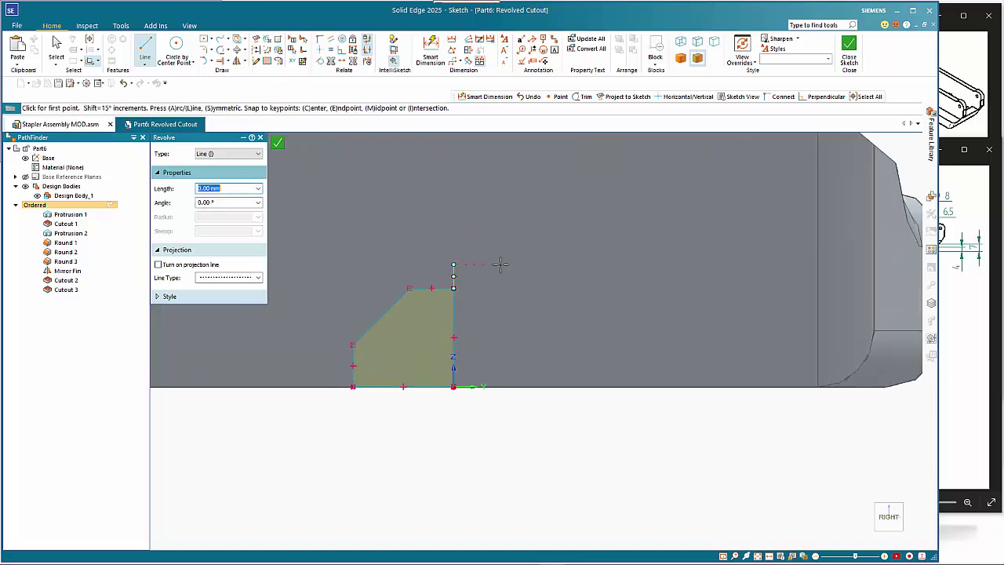
pyautogui.scroll(-1, 523, 296)
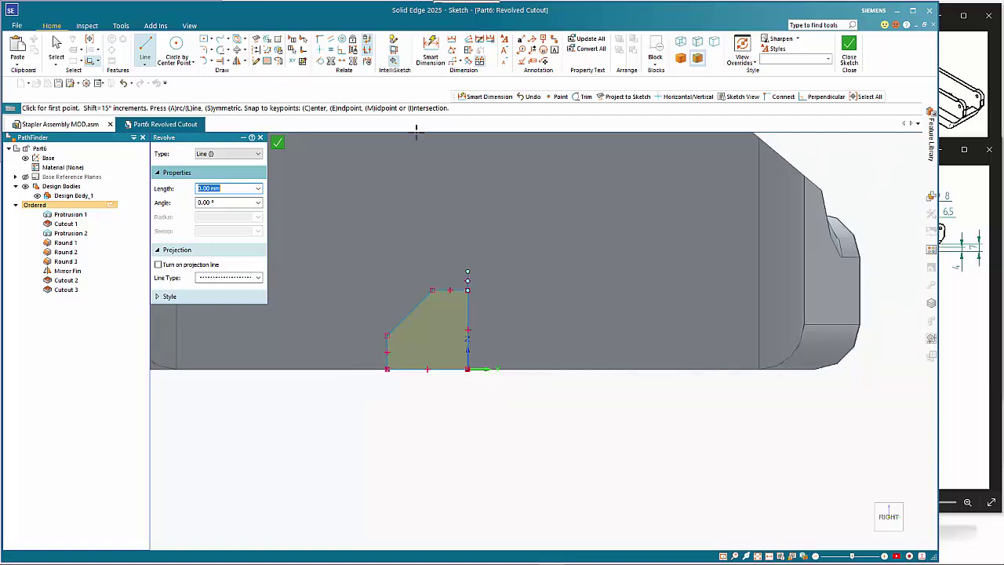
pyautogui.click(431, 50)
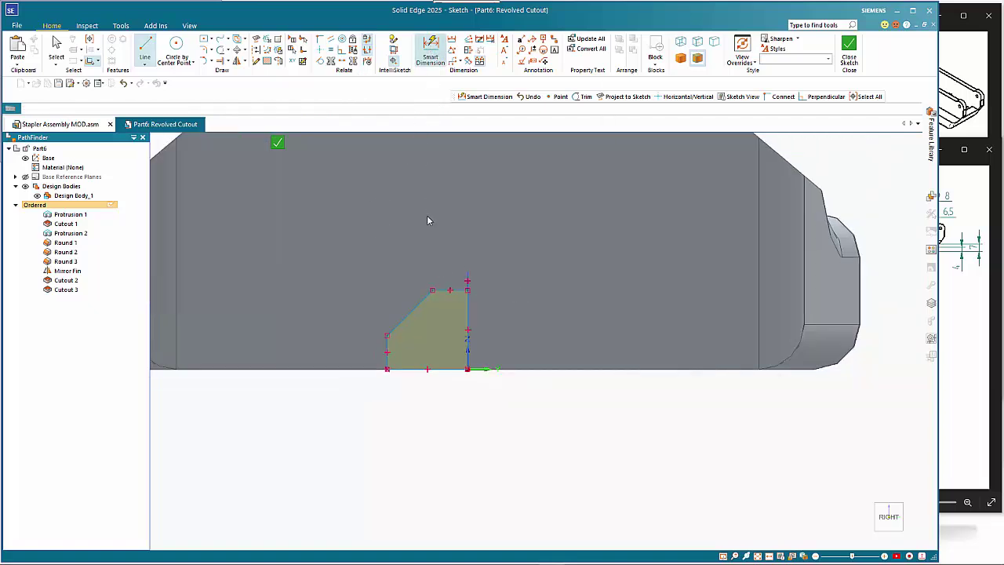
pyautogui.click(413, 368)
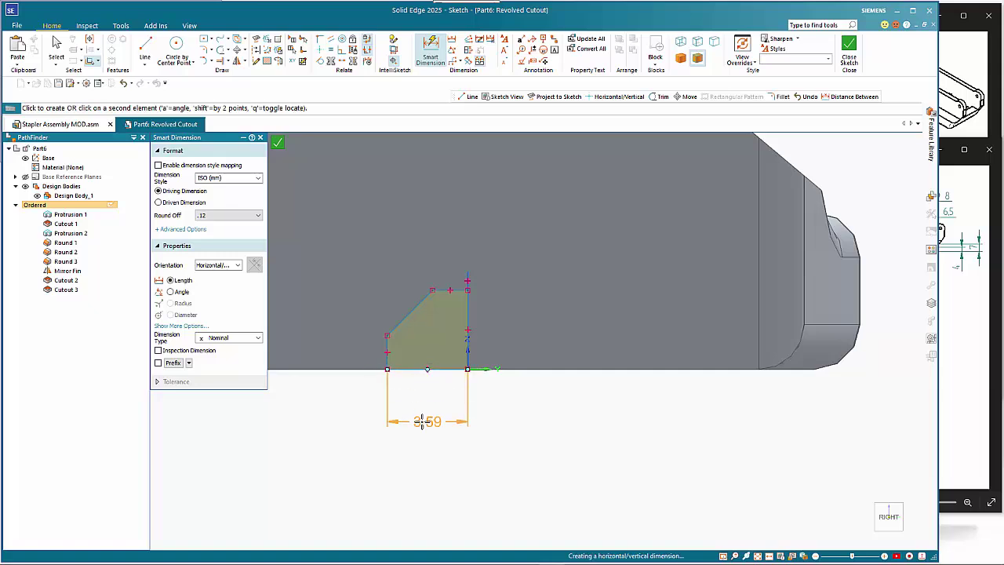
pyautogui.click(944, 486)
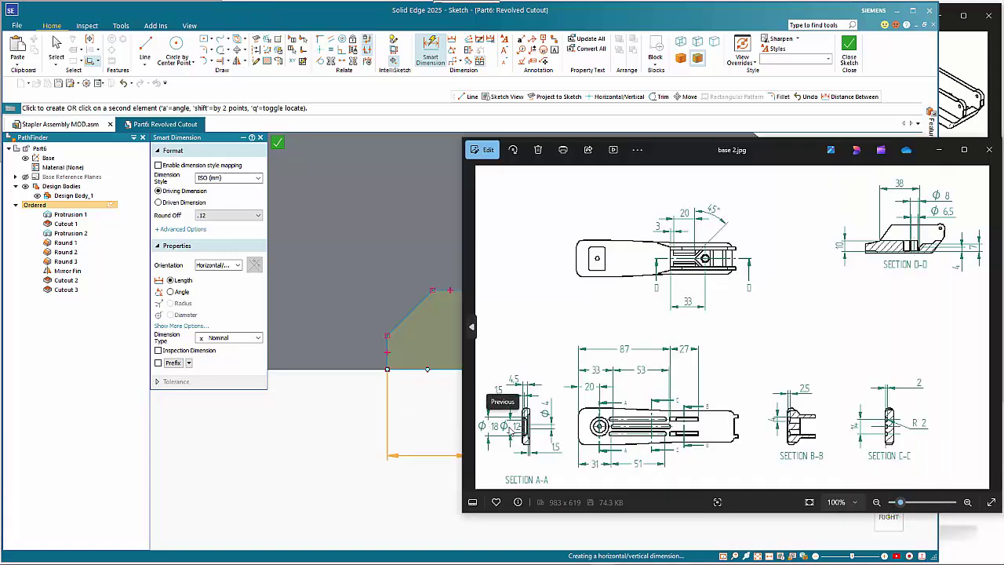
pyautogui.click(406, 407)
# Try a 9 mm width for the profile's bottom edge and undo that change.
pyautogui.write('9')
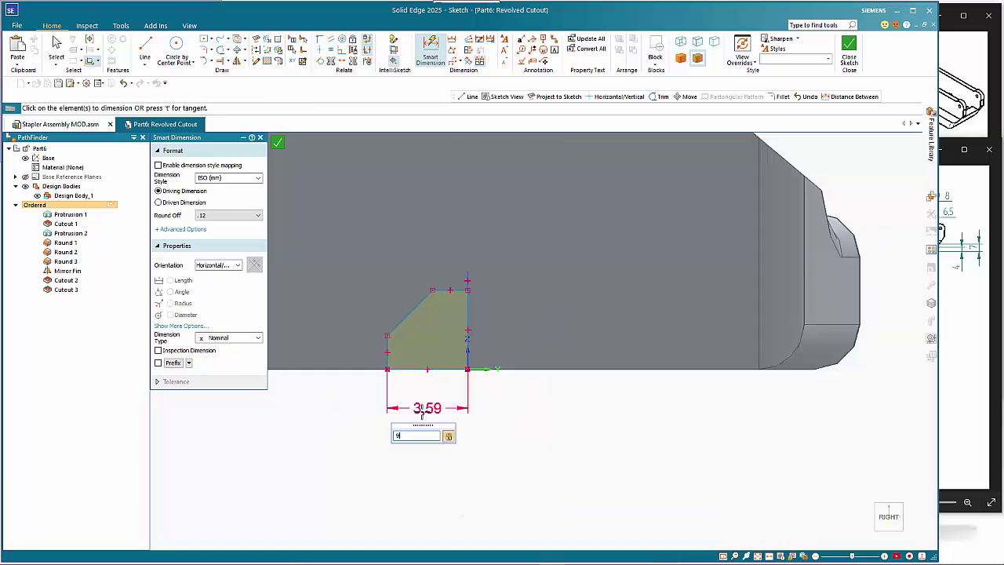
pyautogui.press('Return')
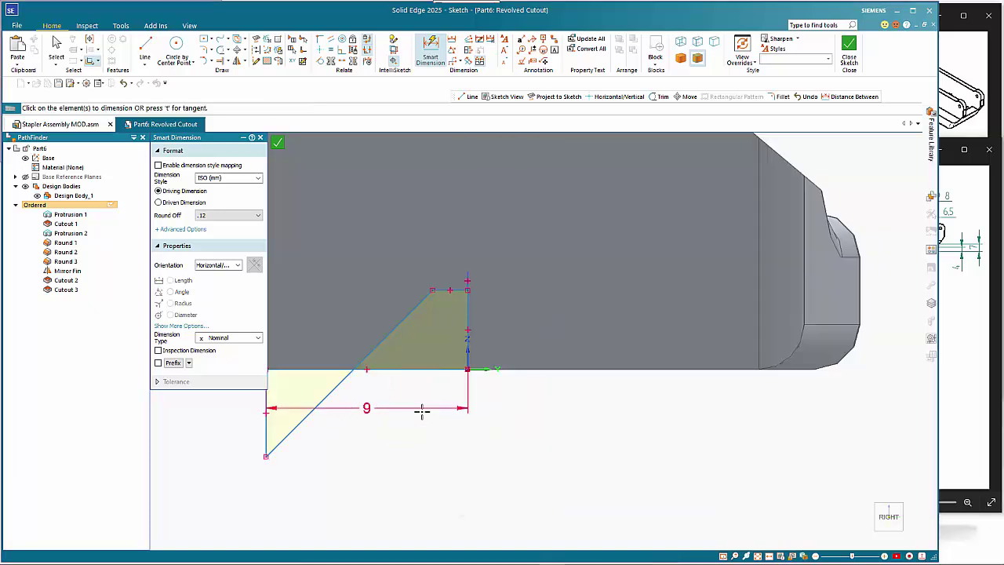
pyautogui.hotkey('ctrl', 'z')
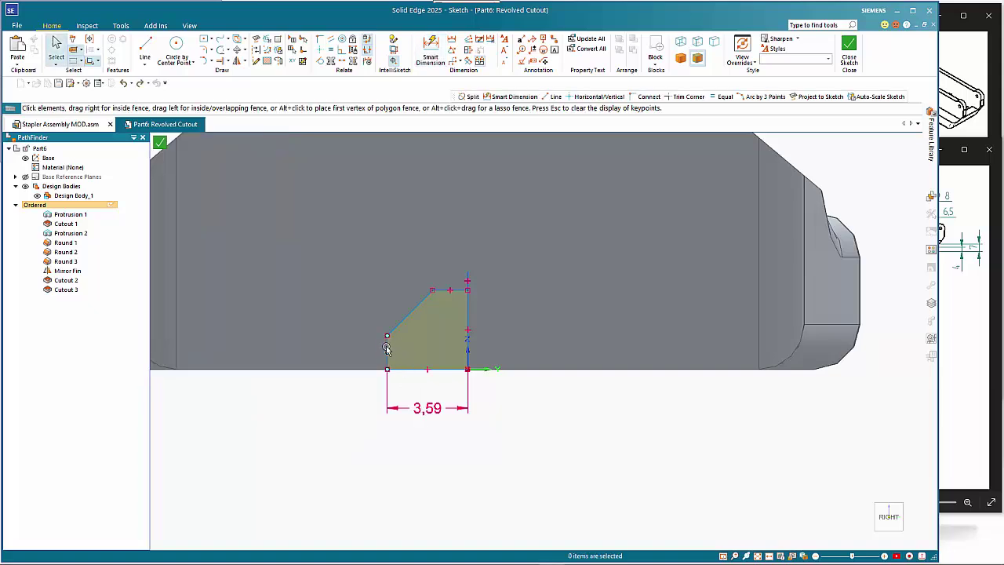
# Dimension the height of the profile's short outer edge and set the bottom edge's width to 9 mm.
pyautogui.press('d')
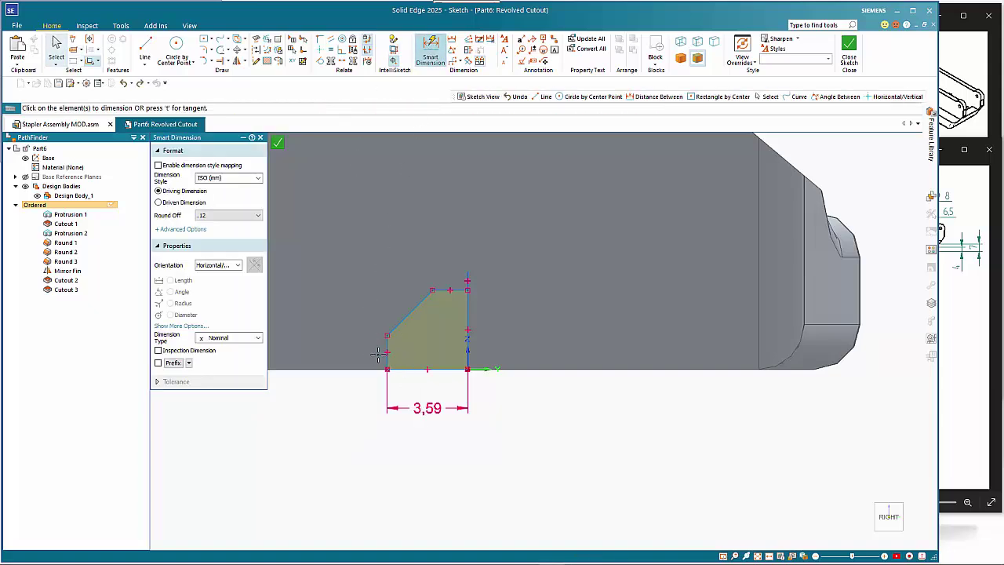
pyautogui.click(379, 354)
pyautogui.click(303, 350)
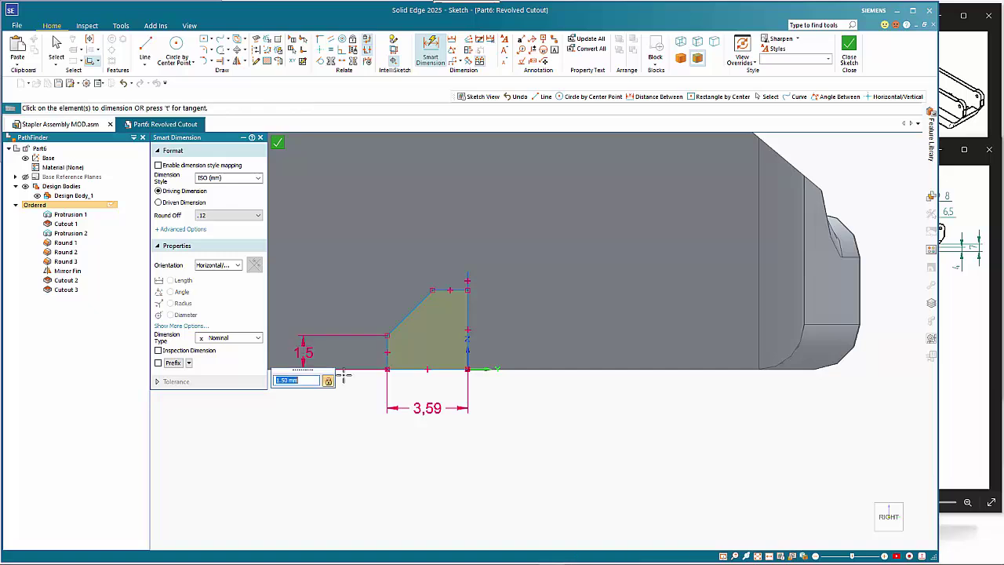
pyautogui.press('Escape')
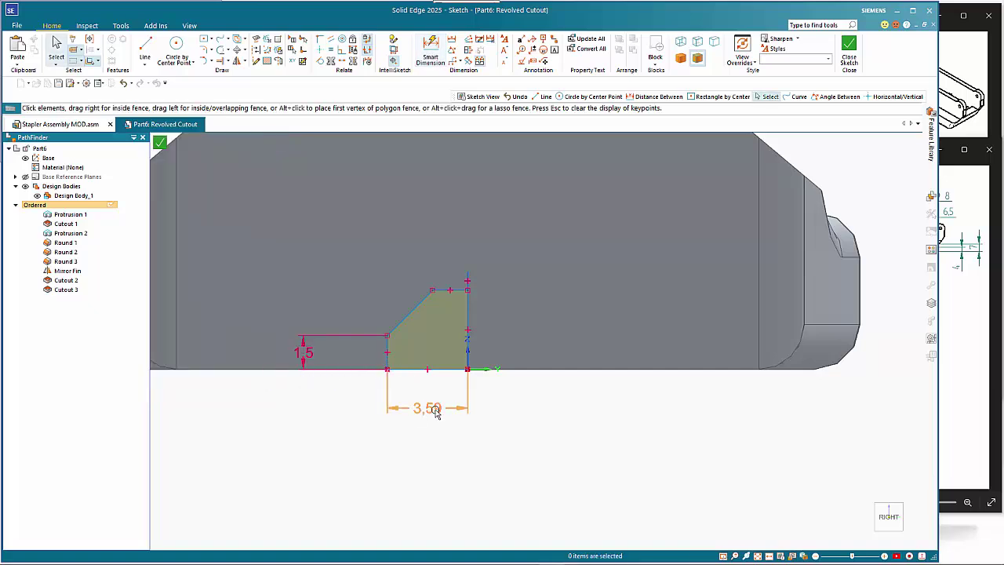
pyautogui.click(435, 410)
pyautogui.click(437, 413)
pyautogui.write('9')
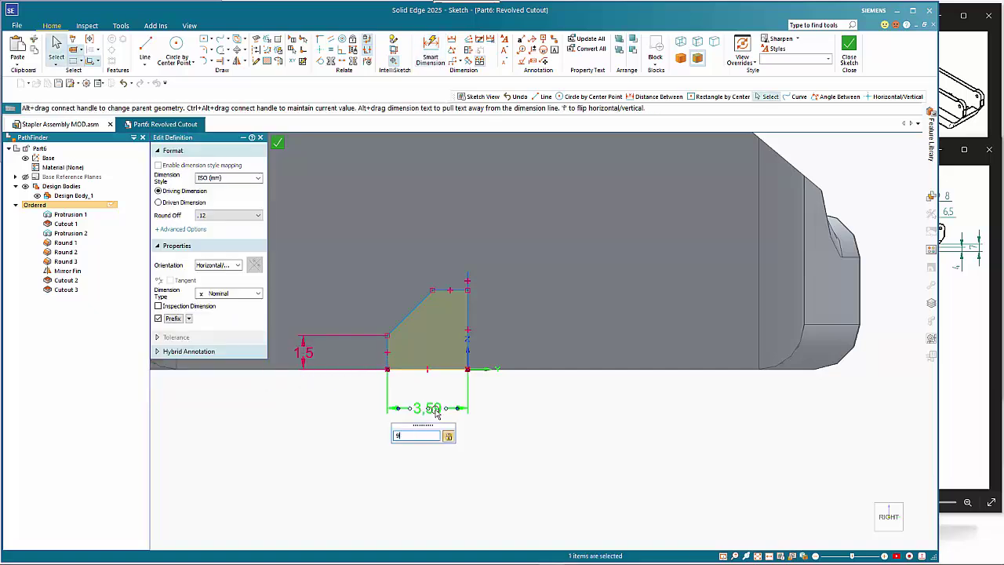
pyautogui.press('Return')
# Dimension the height of the profile's centreline edge and check the recess depths in section A-A of the base 2 drawing.
pyautogui.scroll(-2, 512, 403)
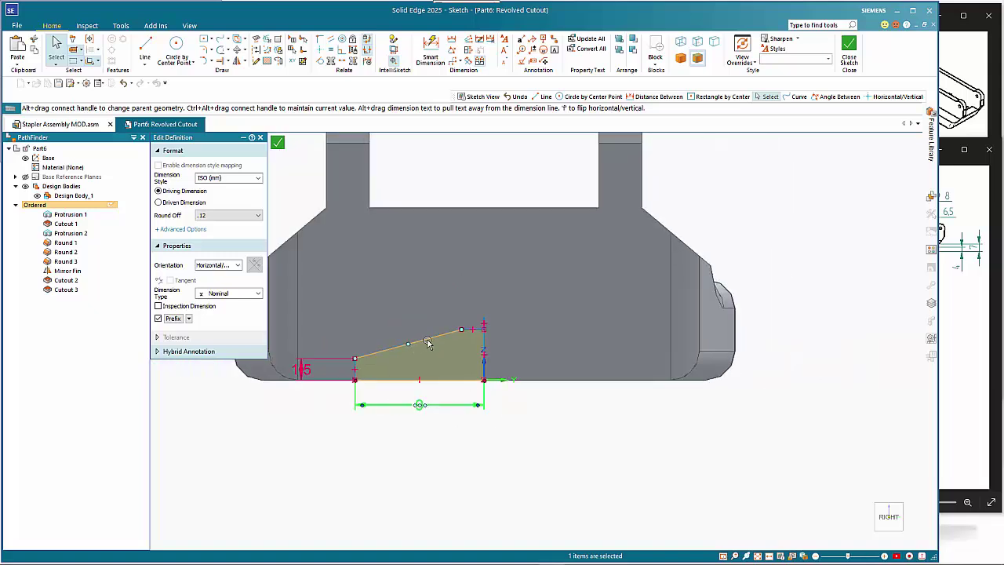
pyautogui.click(429, 52)
pyautogui.click(481, 346)
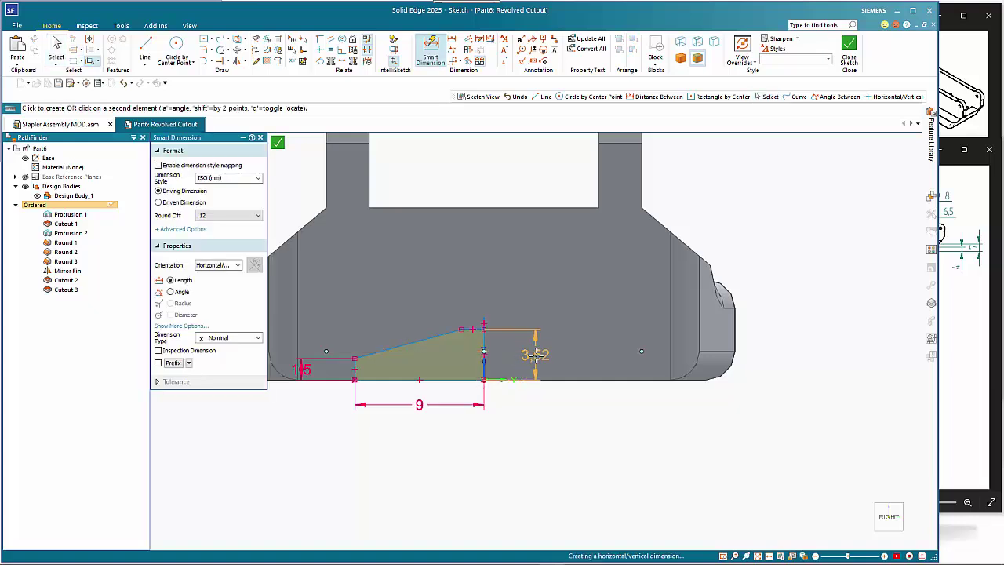
pyautogui.click(535, 354)
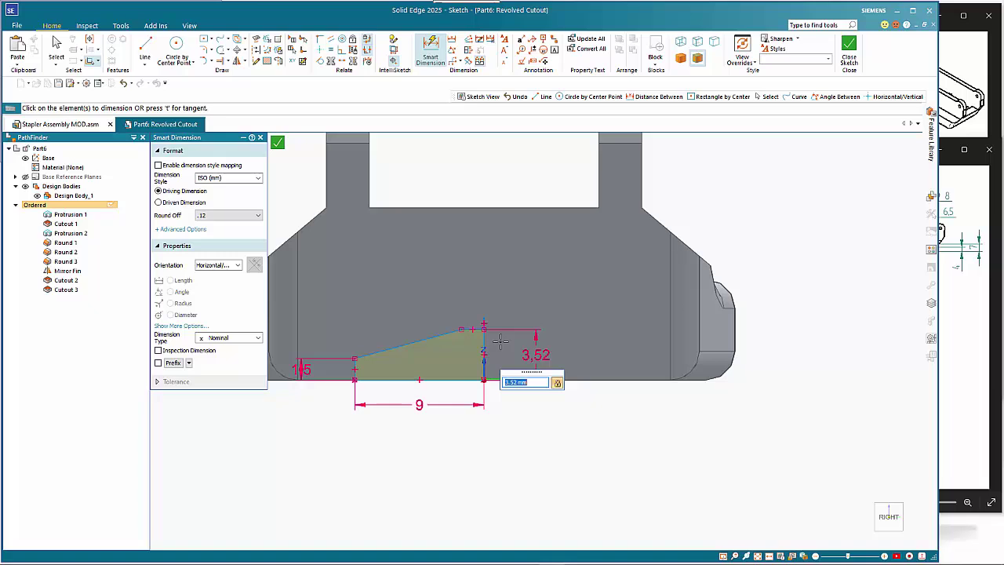
pyautogui.press('Escape')
pyautogui.scroll(2, 531, 410)
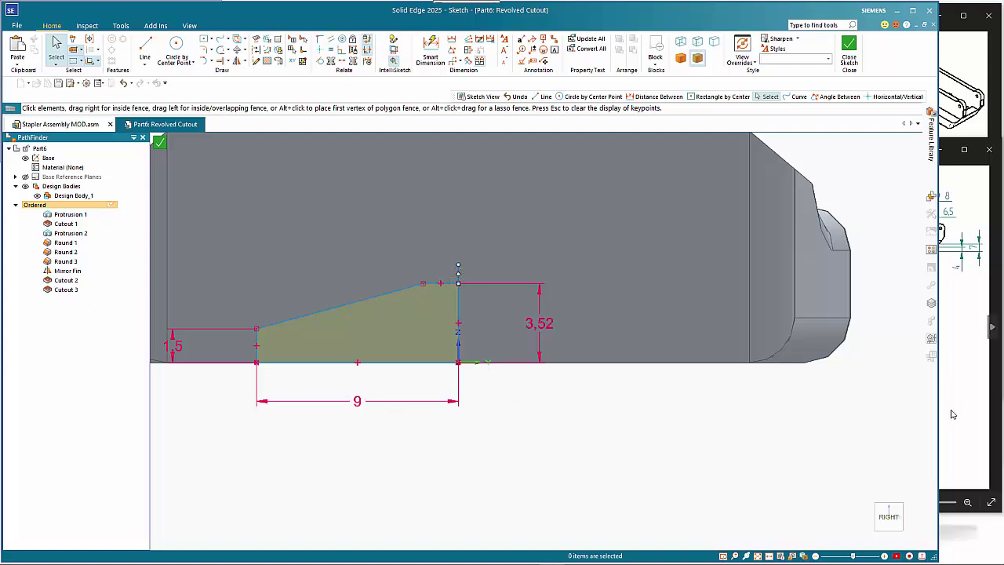
pyautogui.click(990, 326)
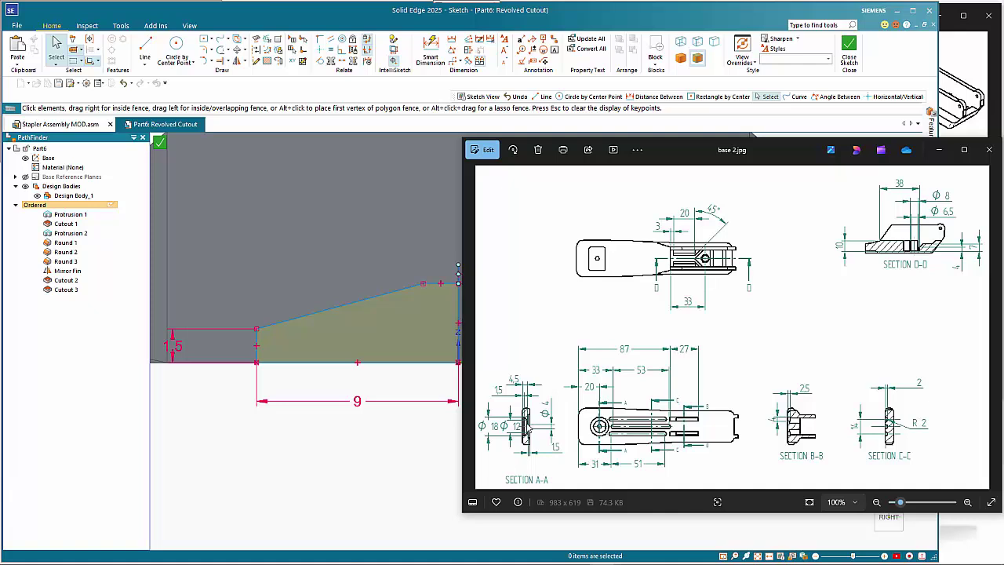
pyautogui.click(361, 274)
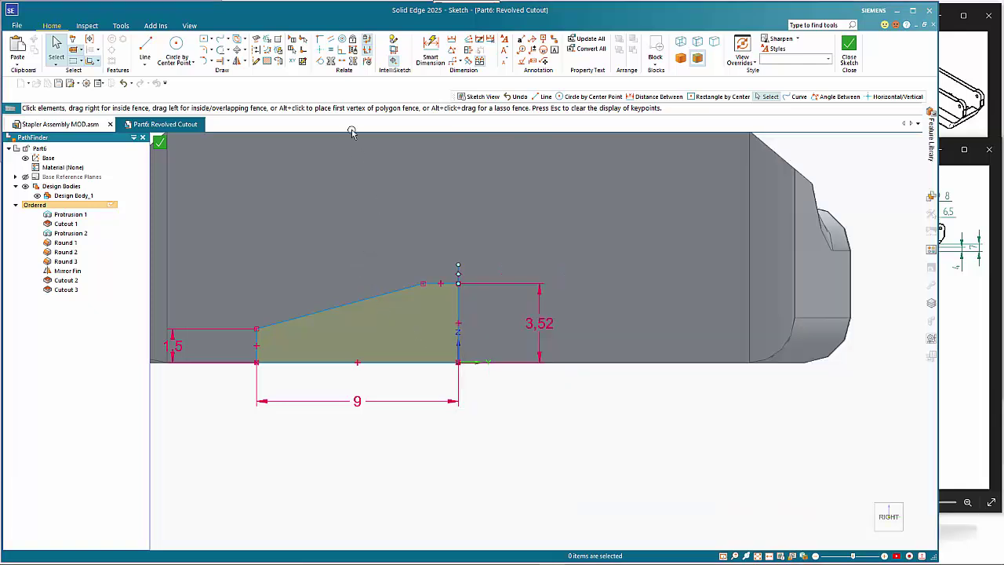
# Dimension the short vertical line above the revolved-cutout profile and set its length to 1 mm.
pyautogui.click(429, 48)
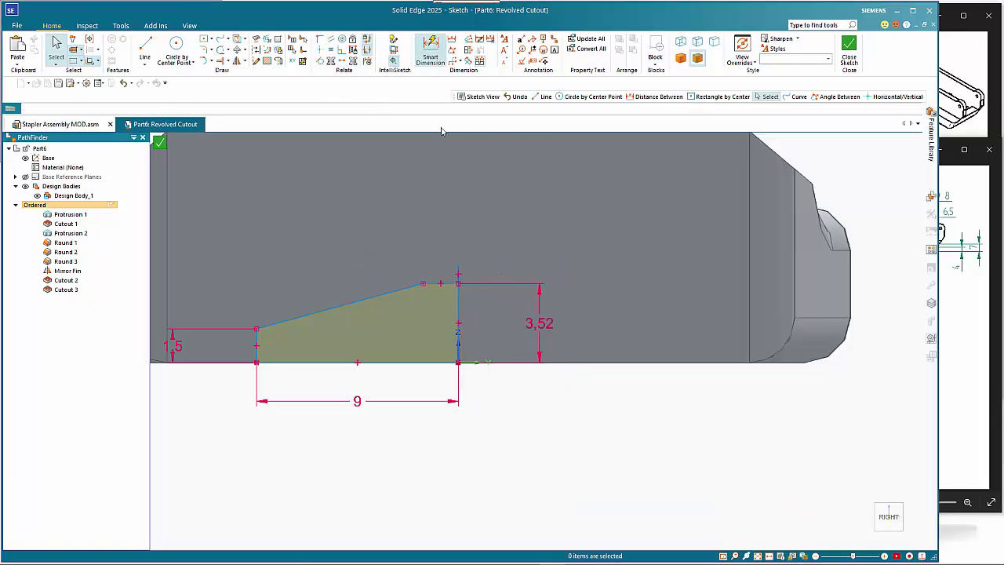
pyautogui.click(459, 272)
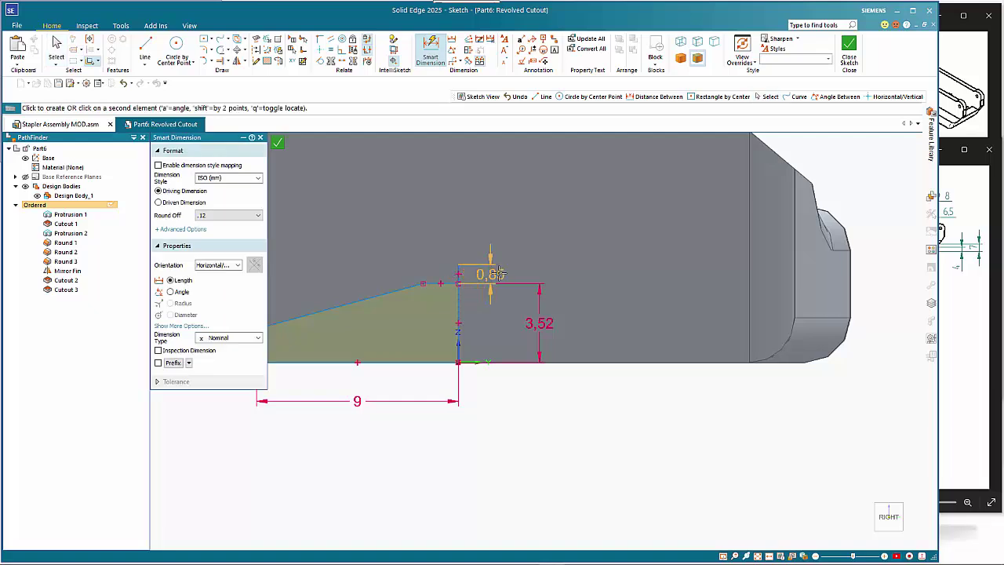
pyautogui.click(576, 219)
pyautogui.write('1')
pyautogui.press('Return')
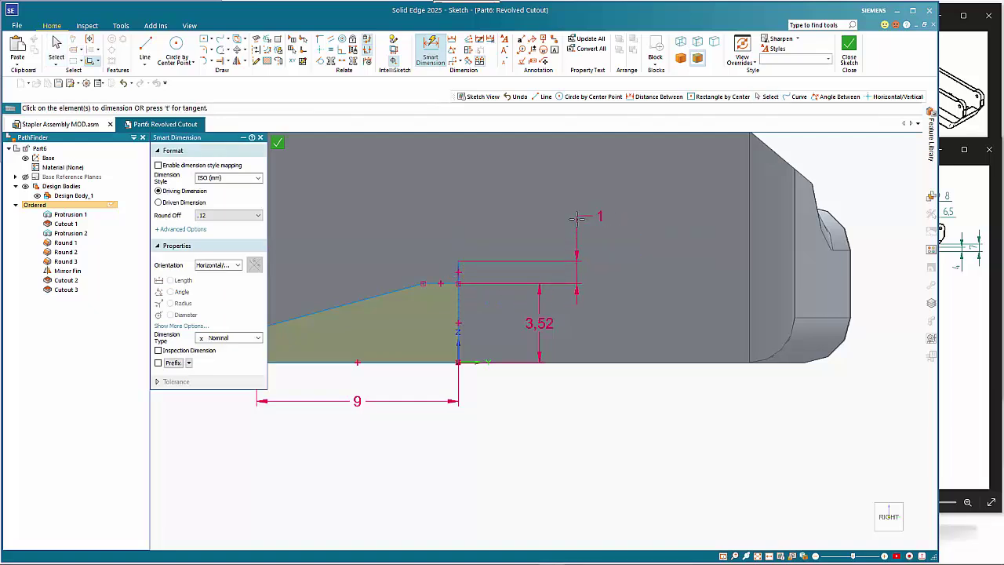
# Add an angular dimension between the profile's sloped edge and the horizontal, and set it to 45°.
pyautogui.click(403, 292)
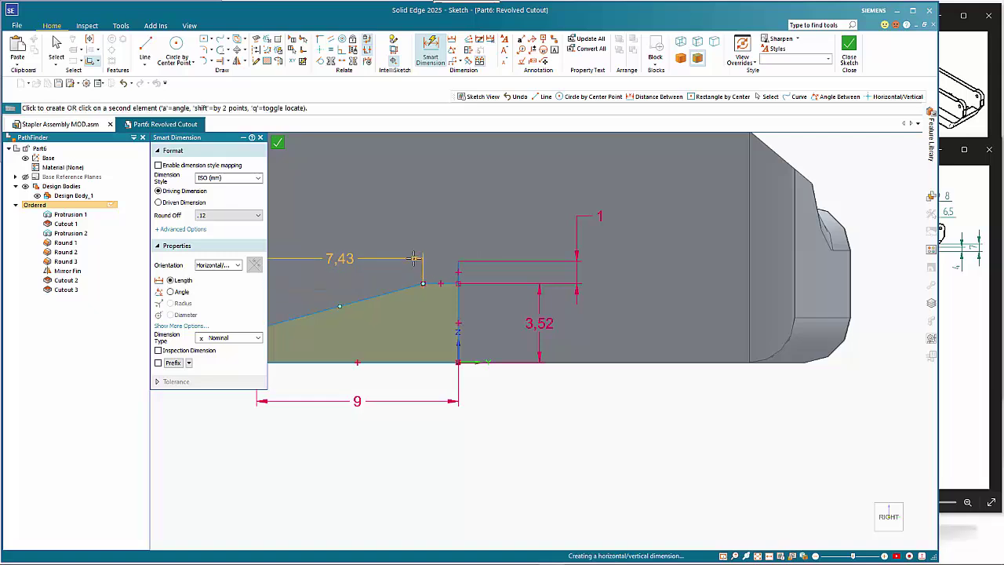
pyautogui.press('a')
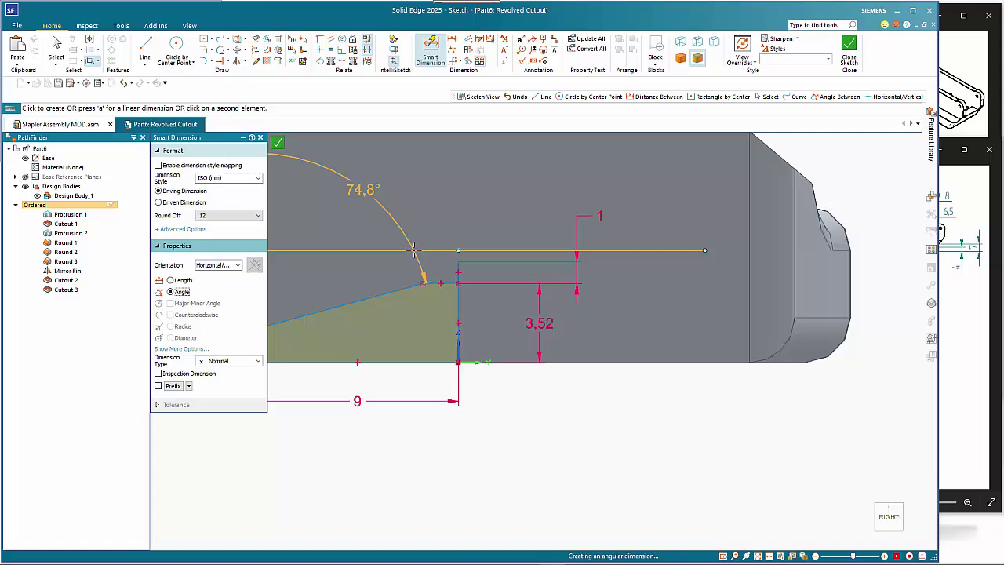
pyautogui.click(413, 249)
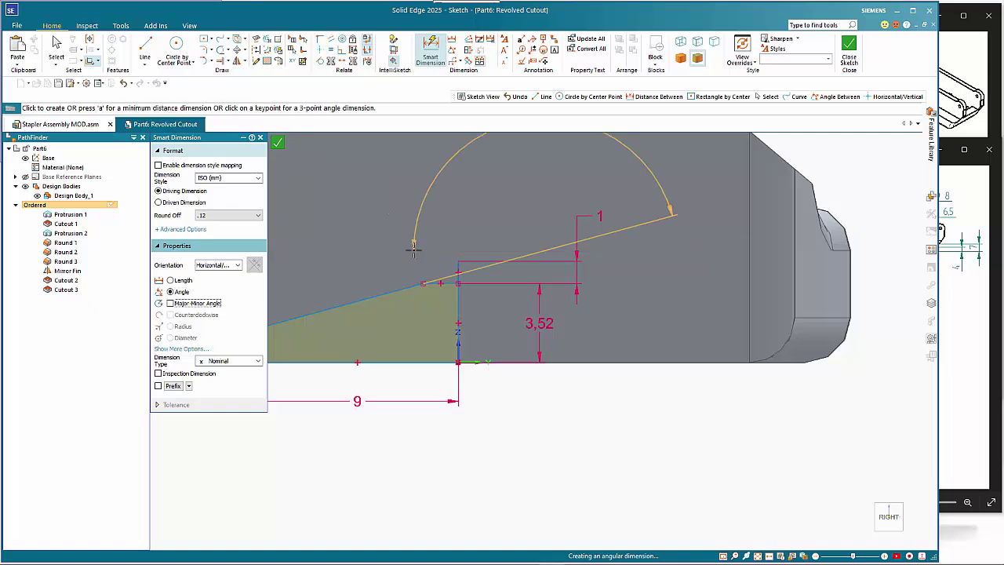
pyautogui.scroll(-3, 460, 404)
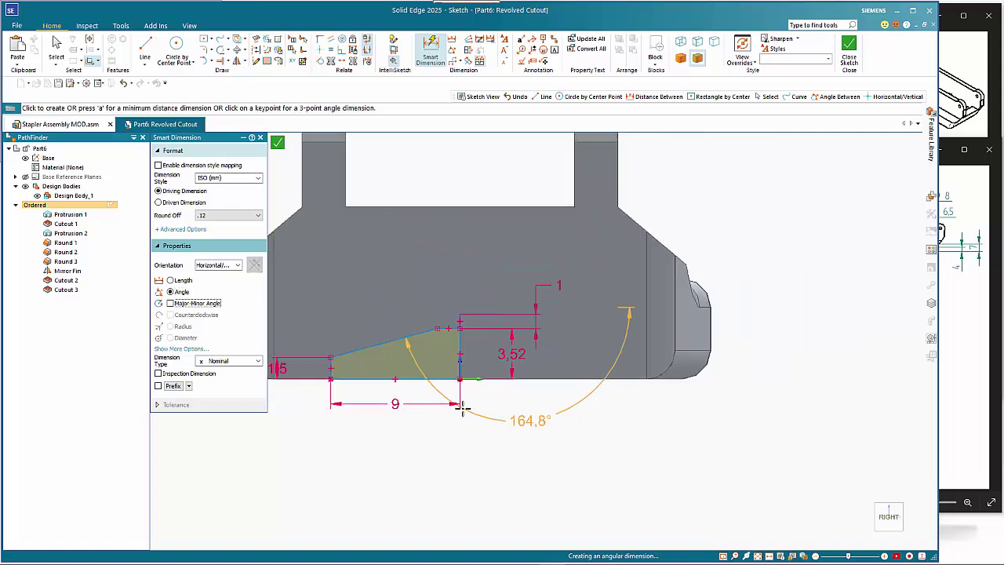
pyautogui.click(311, 335)
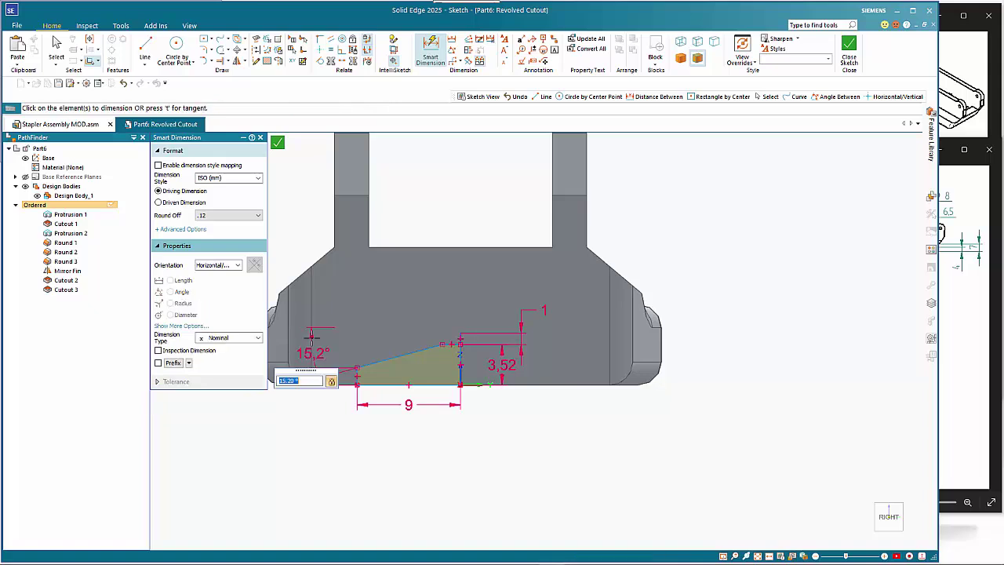
pyautogui.write('45')
pyautogui.press('Return')
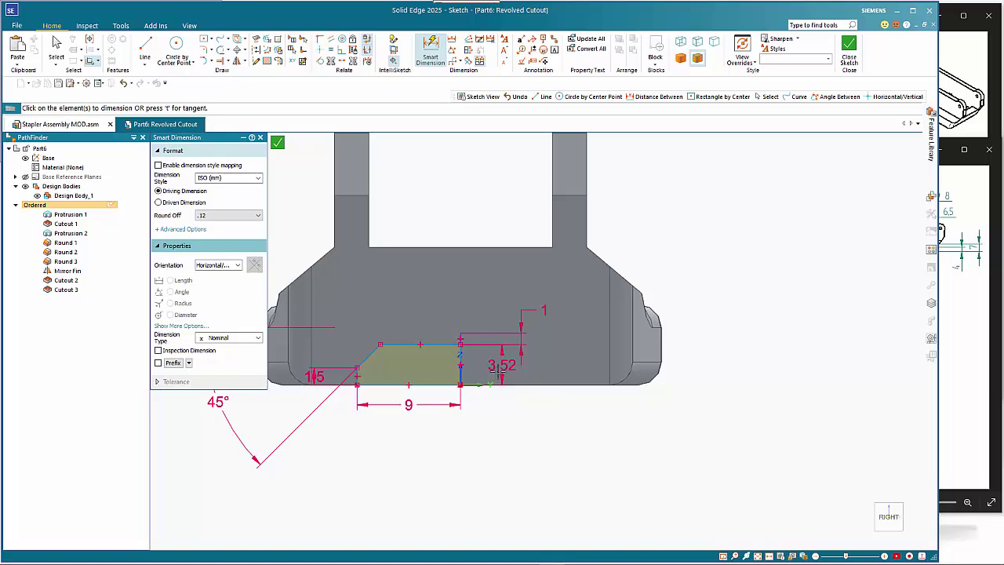
pyautogui.press('Escape')
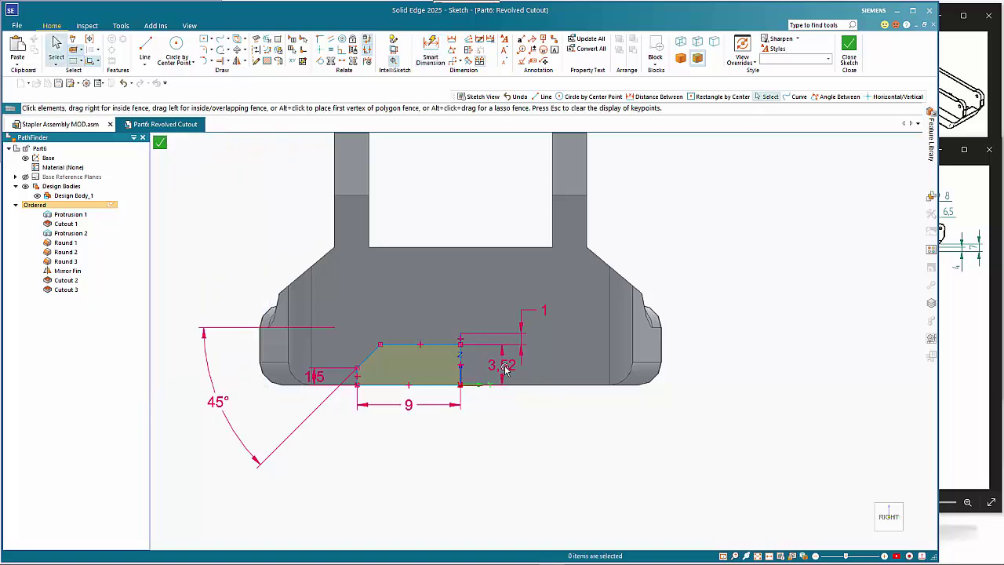
# Set the profile's overall height dimension beside the vertical centre line to 4,5 mm.
pyautogui.click(502, 364)
pyautogui.write('4,5')
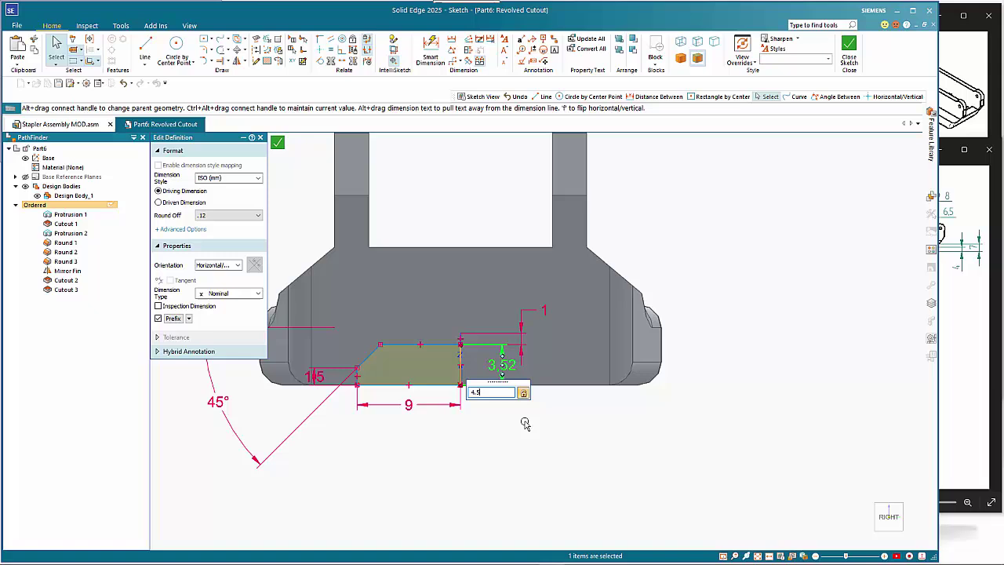
pyautogui.press('Return')
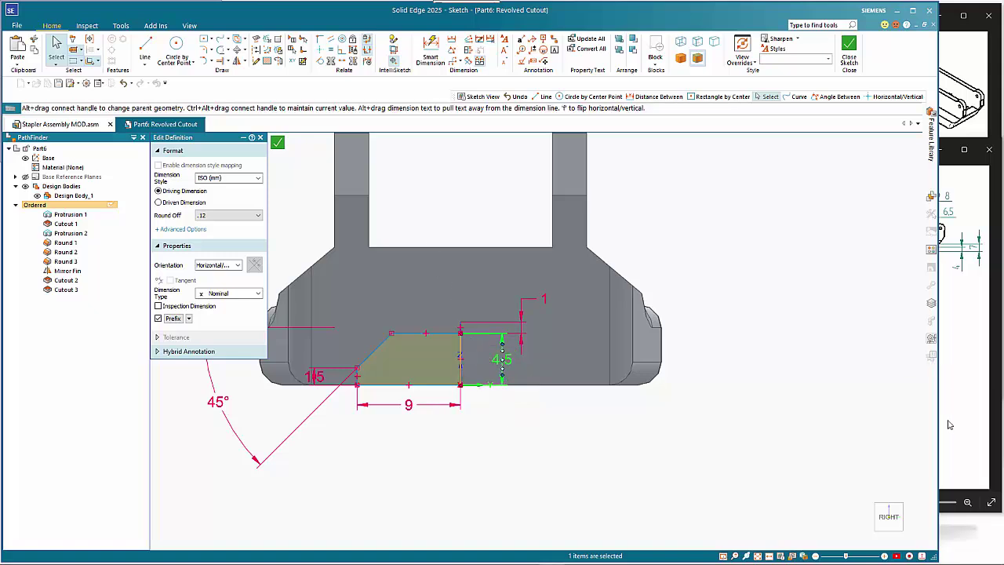
# Consult base 2.jpg and sketch a two-line step about 2 mm wide from the profile's upper edge to the tip of the 1 mm line.
pyautogui.click(947, 478)
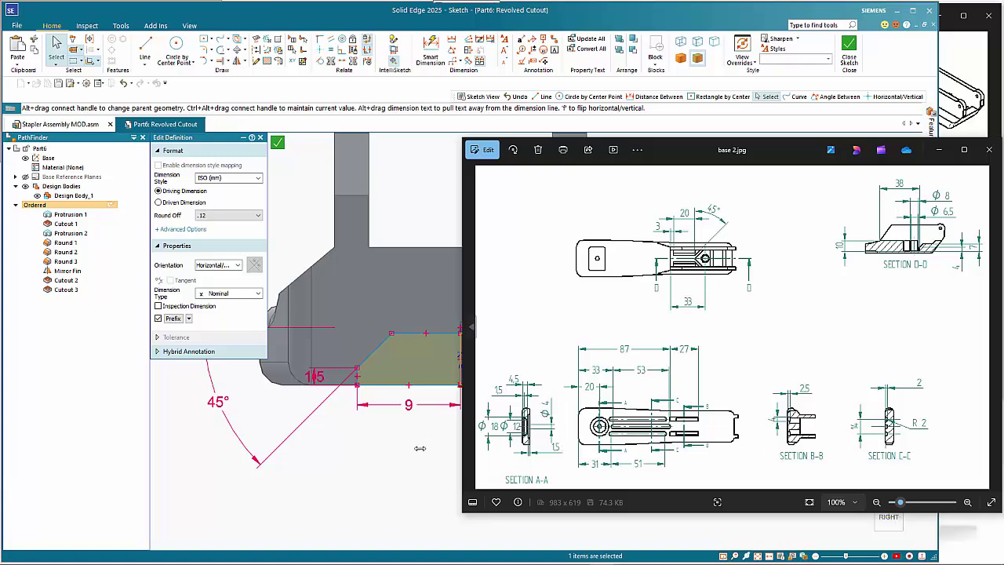
pyautogui.click(439, 396)
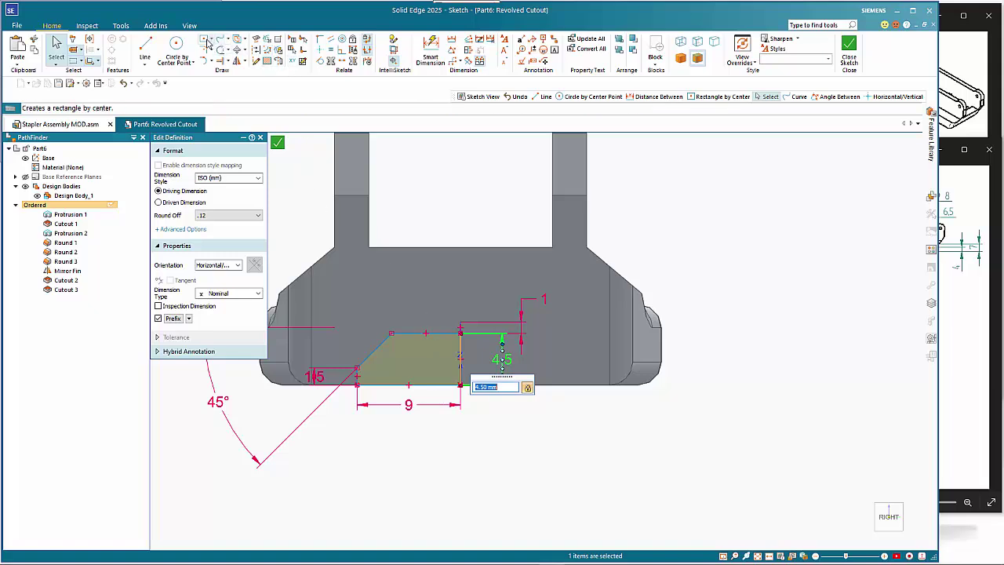
pyautogui.click(144, 47)
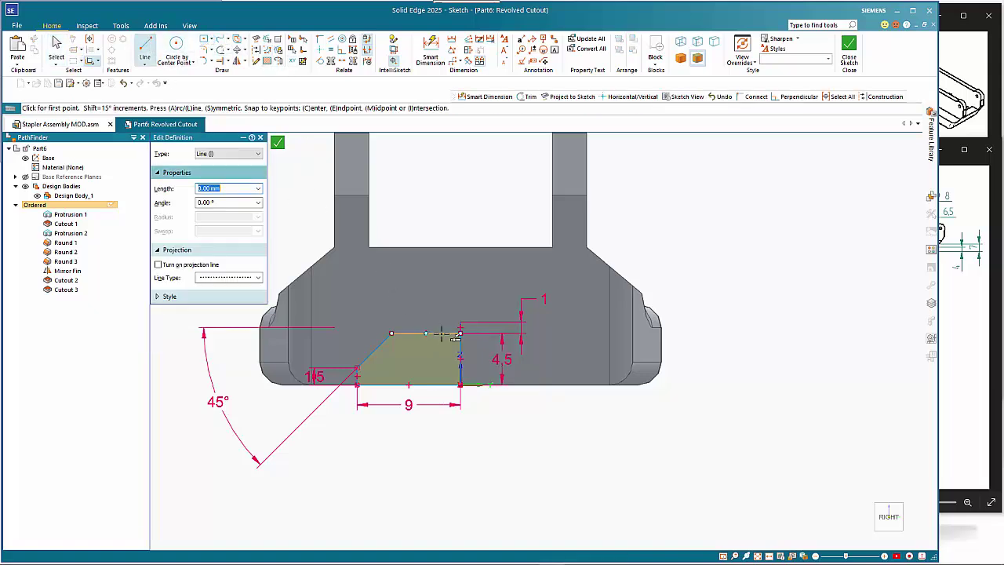
pyautogui.click(439, 333)
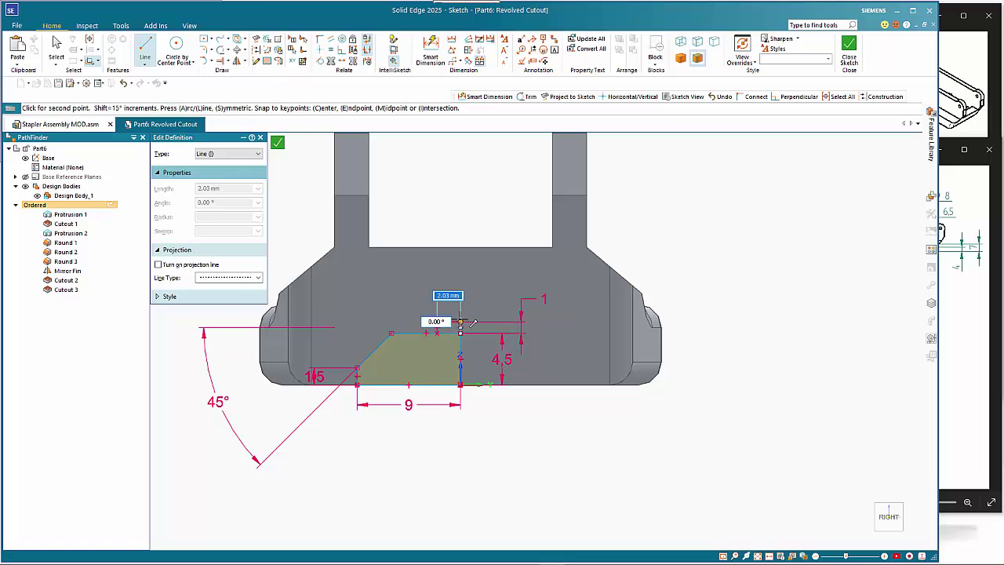
pyautogui.click(446, 321)
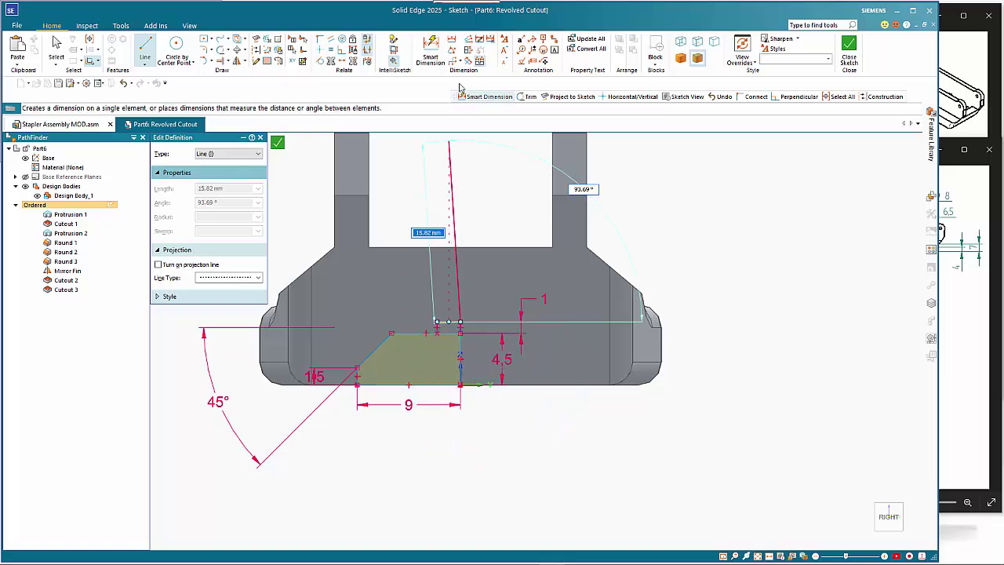
# Add a symmetric diameter dimension from the vertical centre line to the small step's side and set it to 4 mm.
pyautogui.click(430, 51)
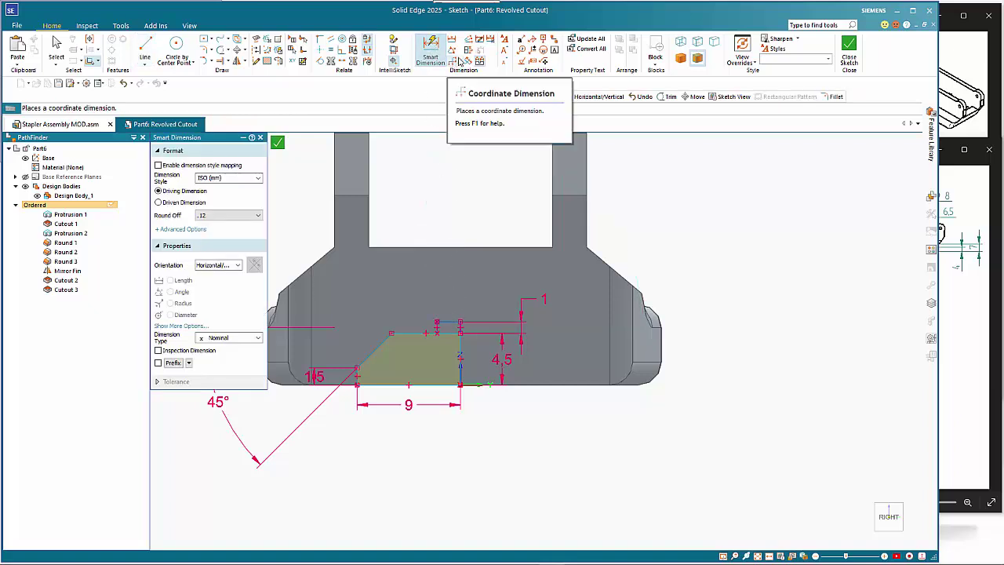
pyautogui.press('Escape')
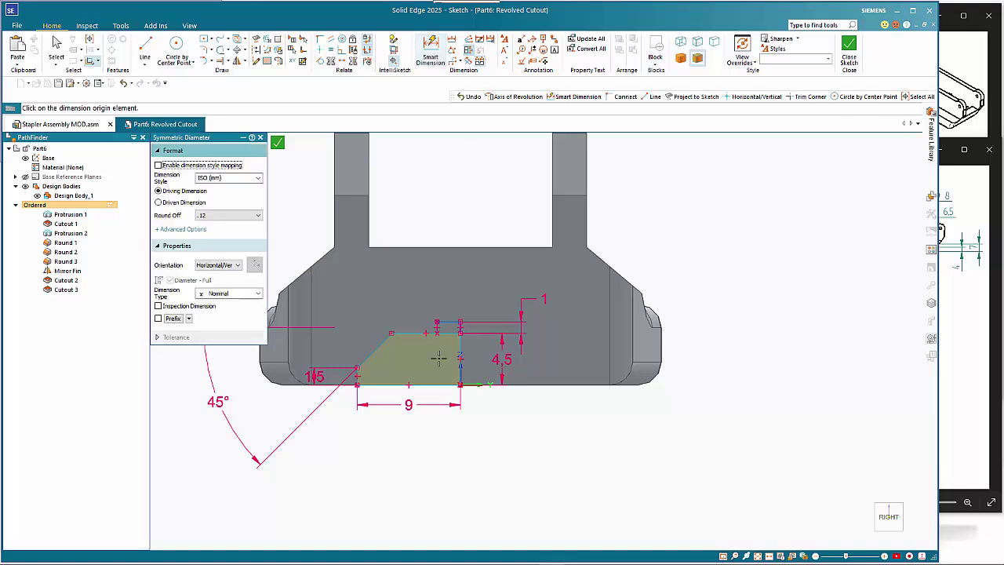
pyautogui.scroll(2, 436, 358)
pyautogui.click(474, 332)
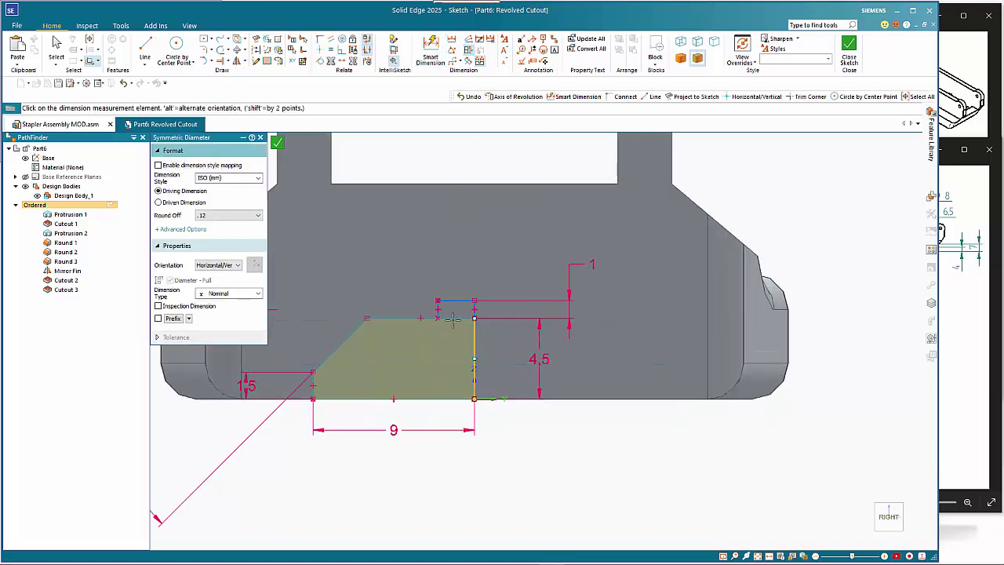
pyautogui.click(437, 301)
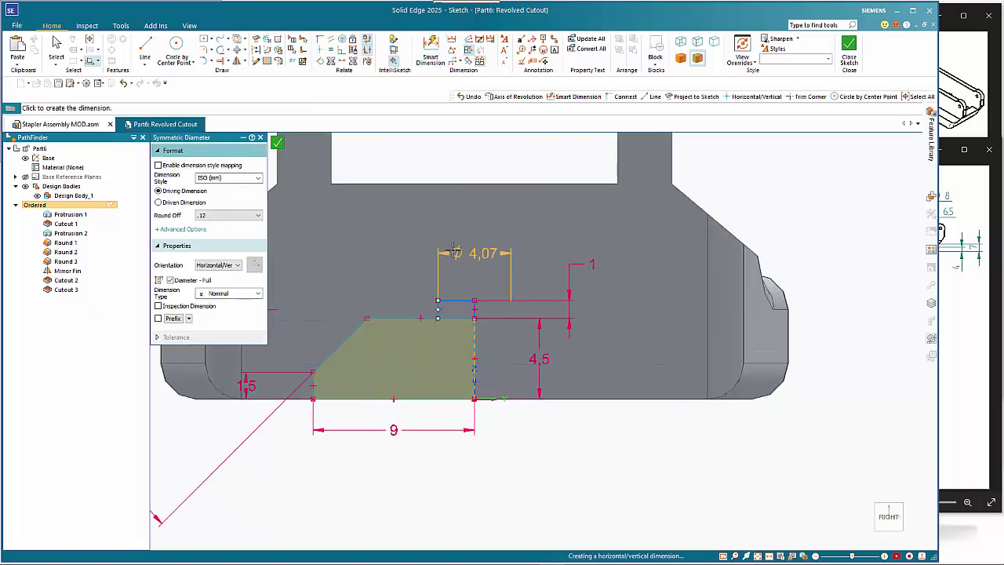
pyautogui.click(502, 247)
pyautogui.write('4')
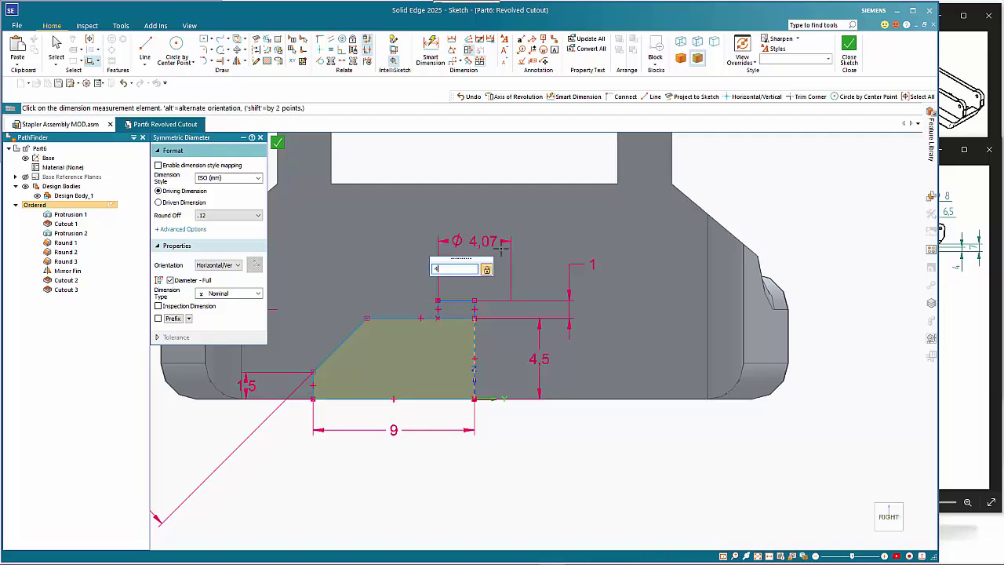
pyautogui.press('Return')
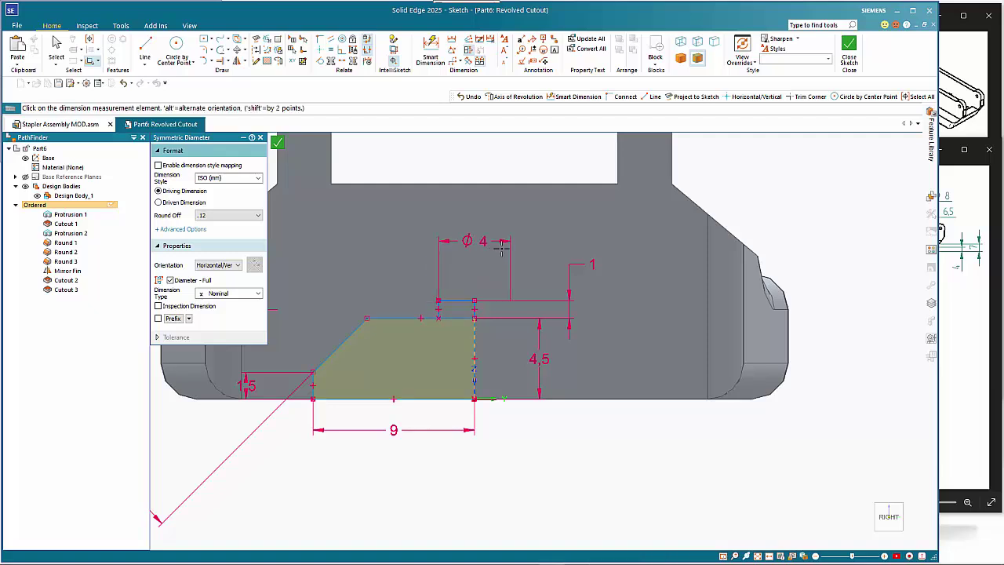
# Trim the horizontal segment between the small step's side and the centre line so the profile becomes one region.
pyautogui.click(473, 329)
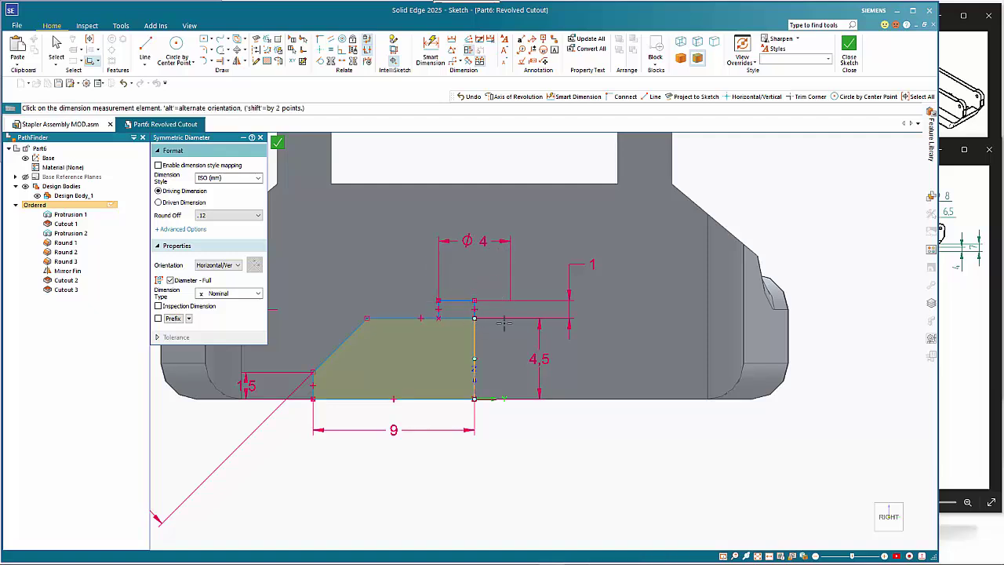
pyautogui.click(439, 318)
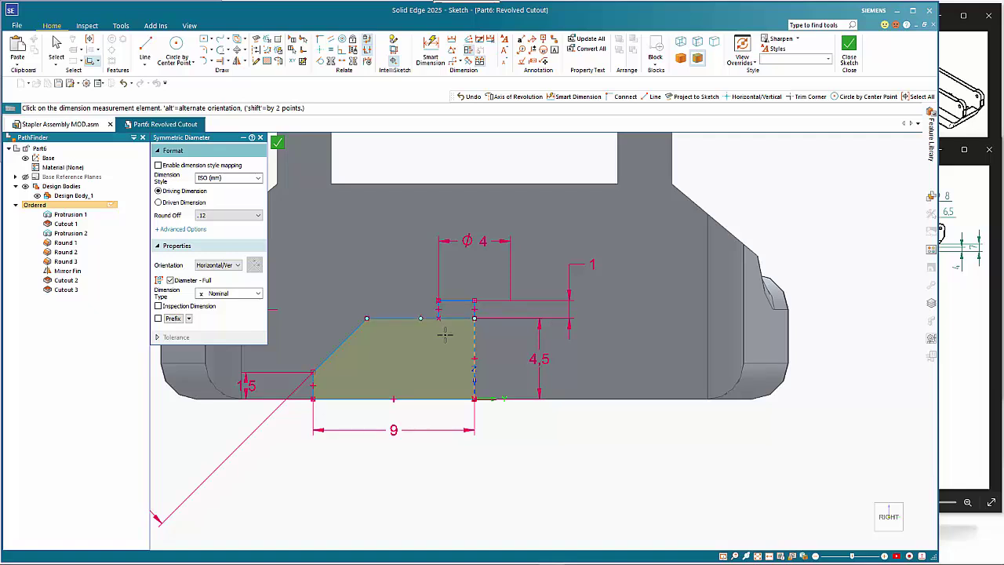
pyautogui.click(220, 48)
pyautogui.click(452, 318)
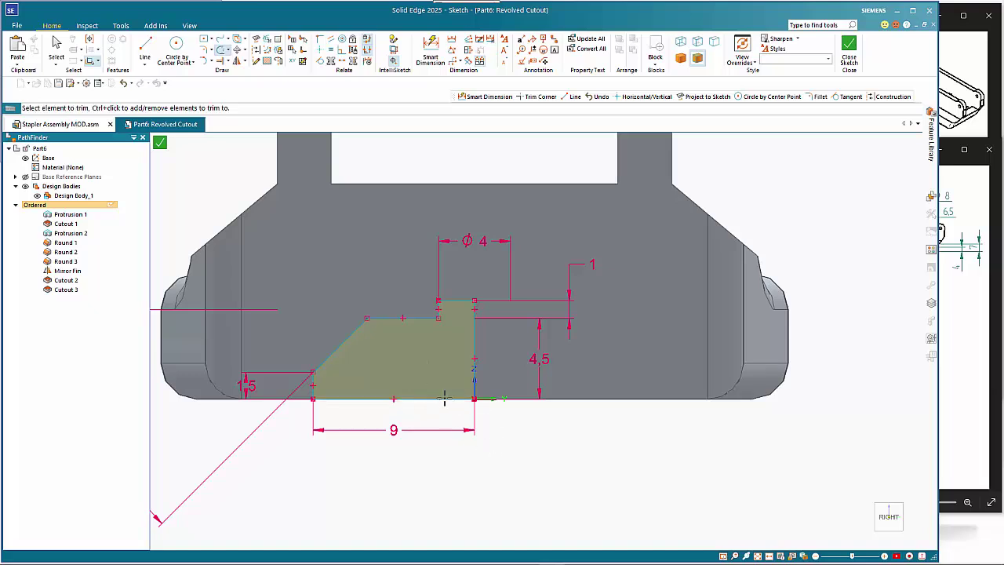
# Define the profile's vertical centre line as the axis of revolution and finish the sketch.
pyautogui.click(279, 62)
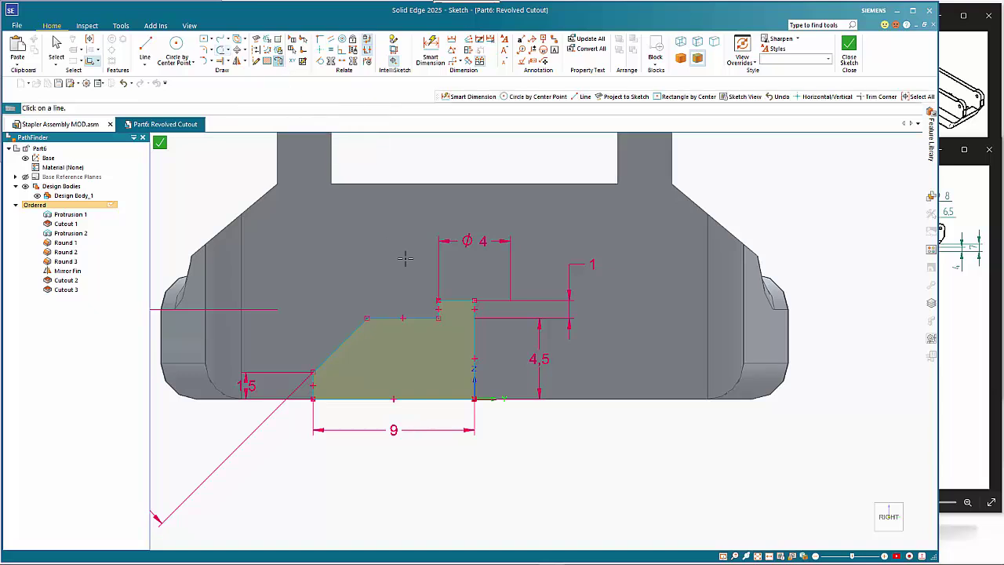
pyautogui.click(474, 340)
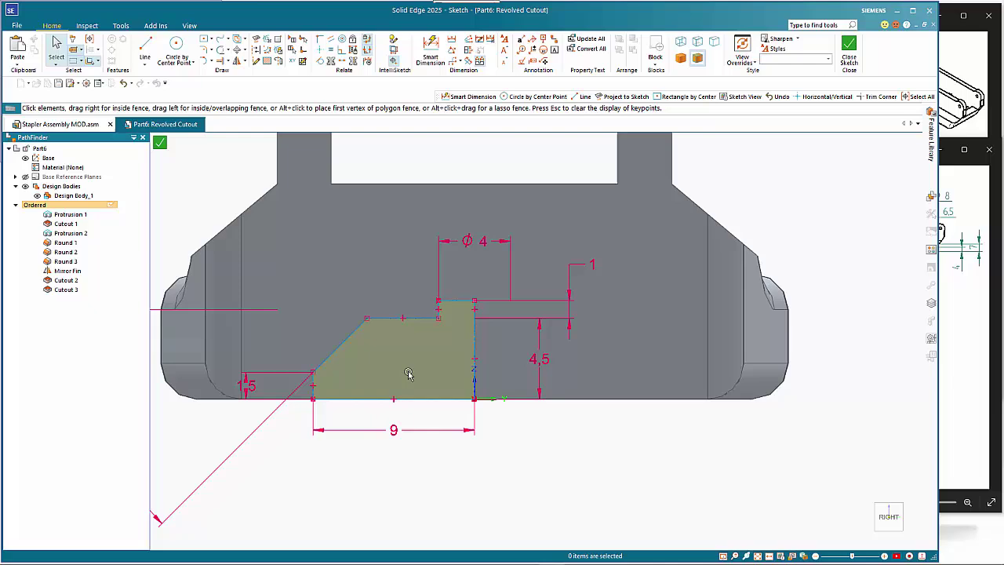
pyautogui.click(160, 143)
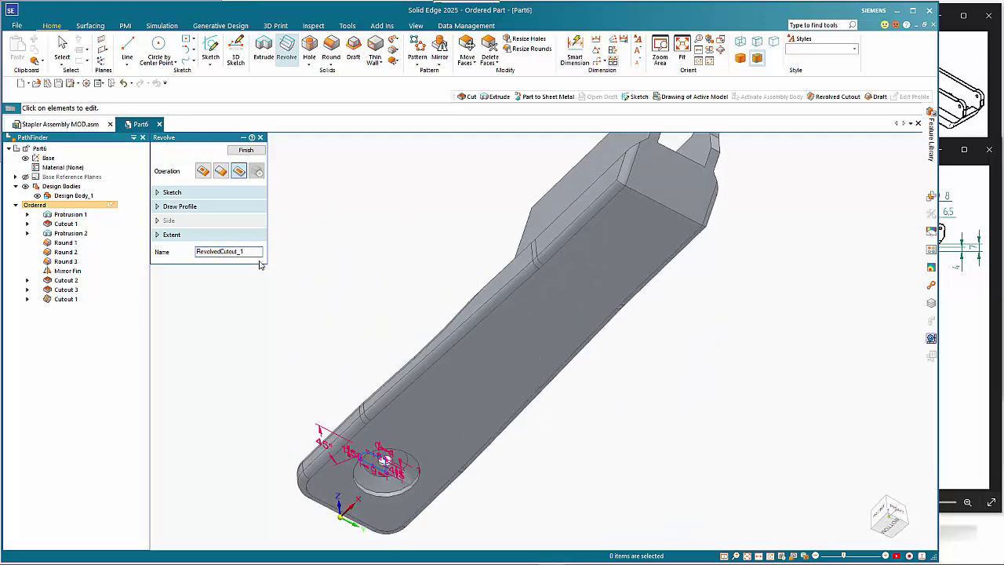
# Set the revolved cutout's extent to a full 360° revolution and finish the feature.
pyautogui.click(170, 235)
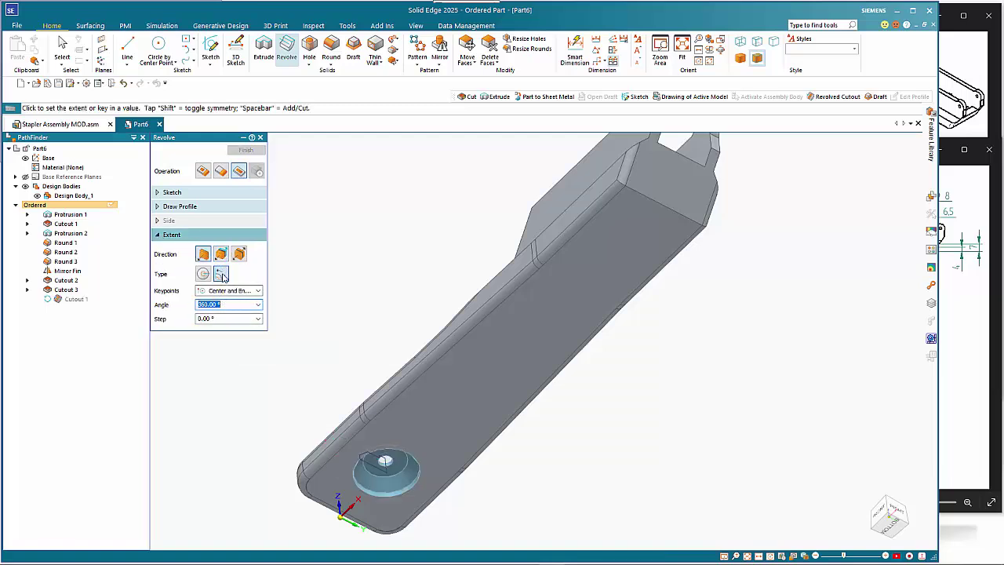
pyautogui.click(223, 275)
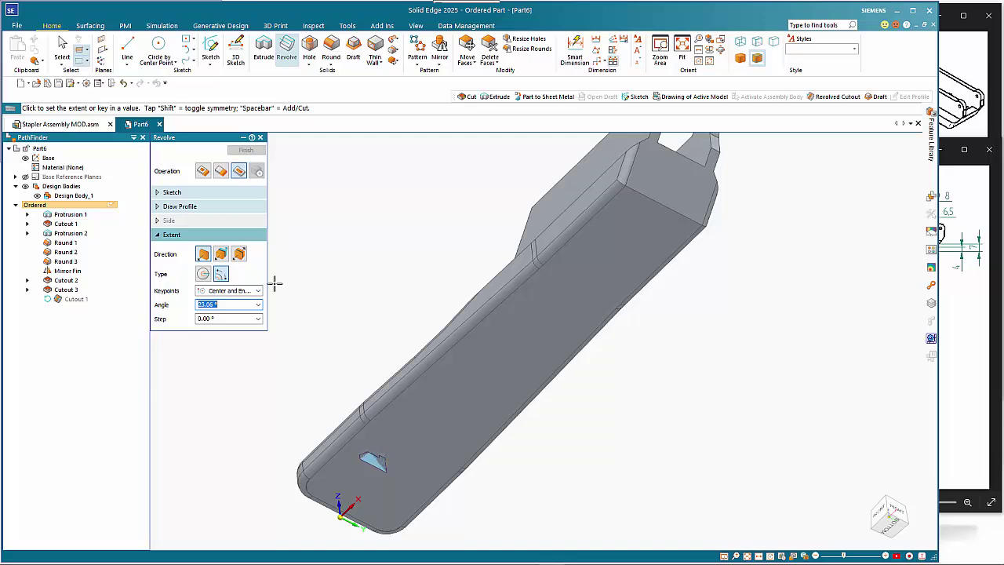
pyautogui.click(203, 274)
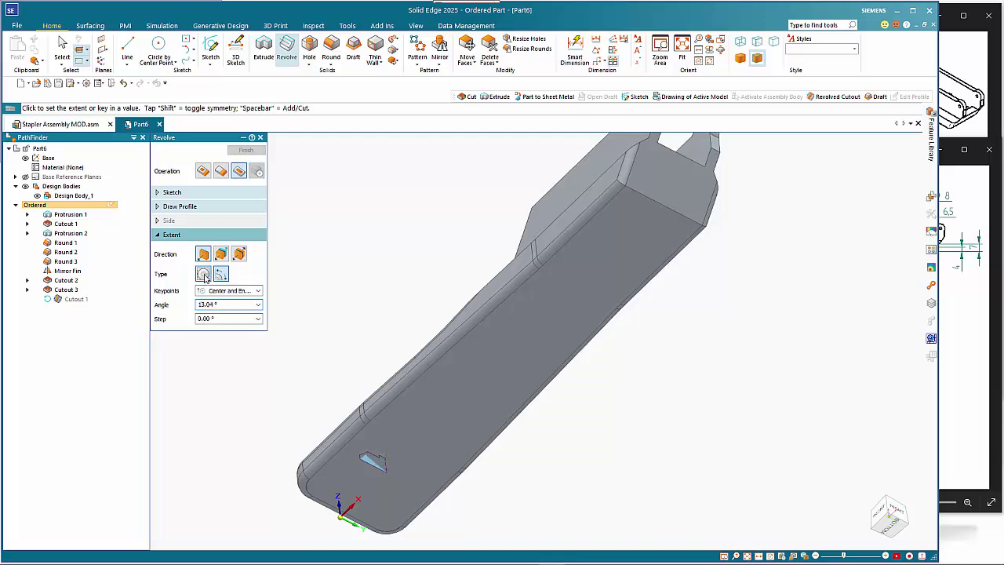
pyautogui.moveTo(407, 288); pyautogui.dragTo(449, 406, button='middle')
pyautogui.rightClick(416, 416)
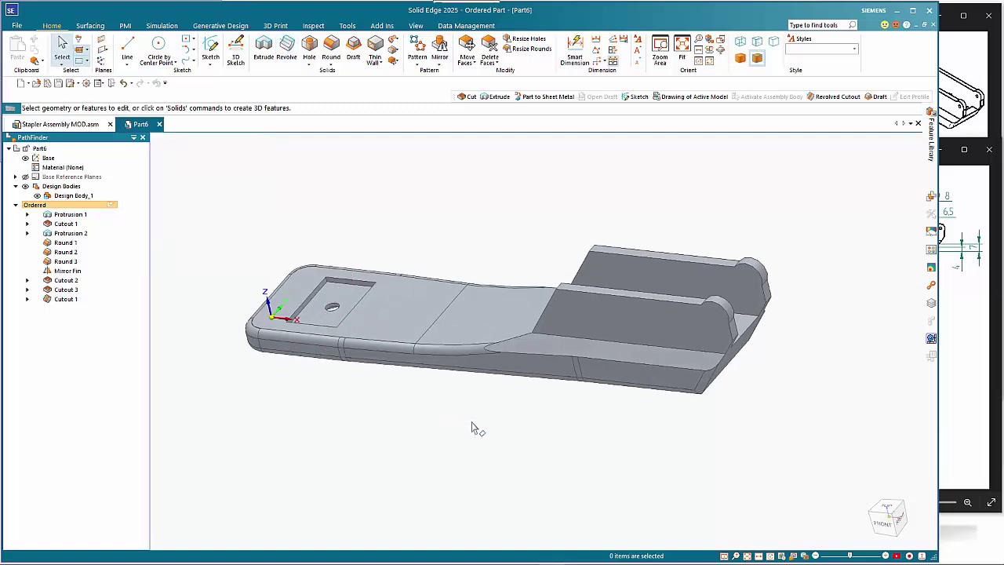
# Examine the remaining base dimensions in the base 2.jpg drawing and return to the part model.
pyautogui.click(945, 476)
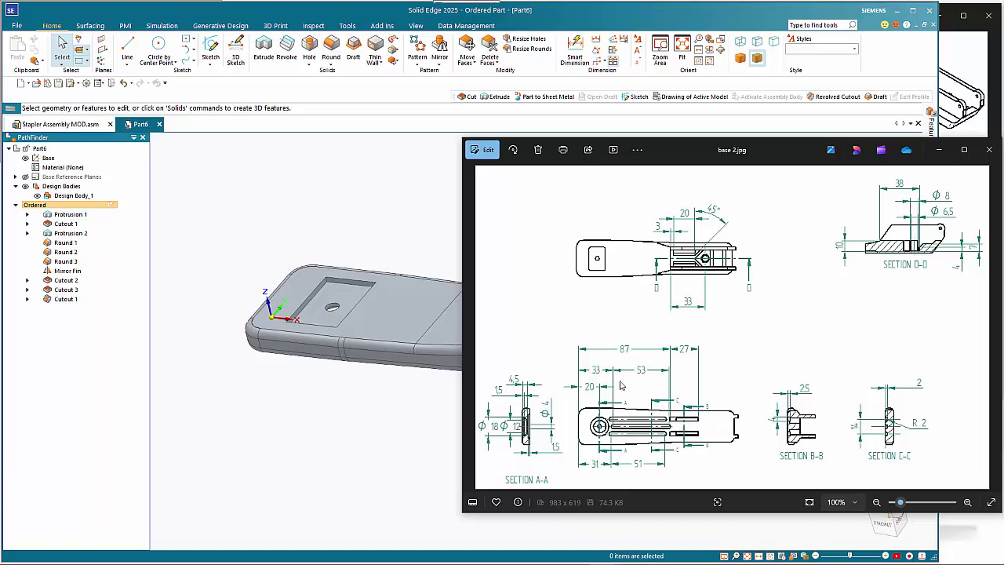
pyautogui.click(365, 235)
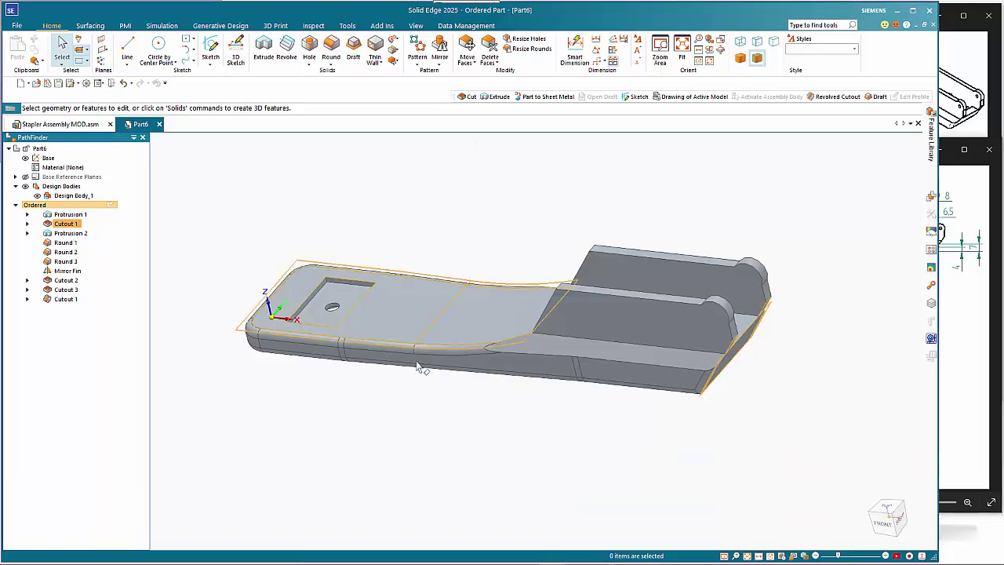
# Start an extruded cutout with its sketch on the flat underside of the base.
pyautogui.moveTo(435, 398); pyautogui.dragTo(421, 305, button='middle')
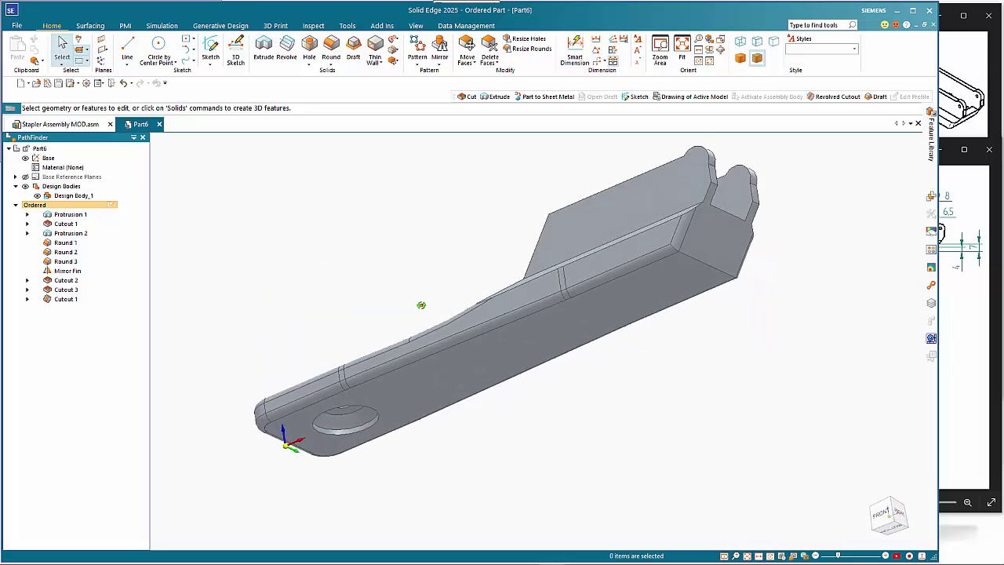
pyautogui.click(263, 49)
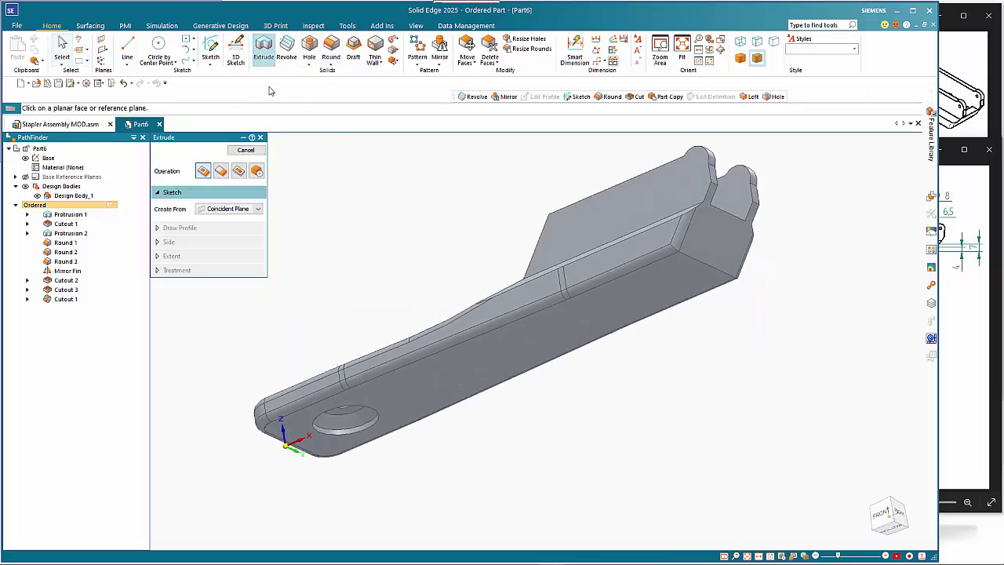
pyautogui.click(238, 170)
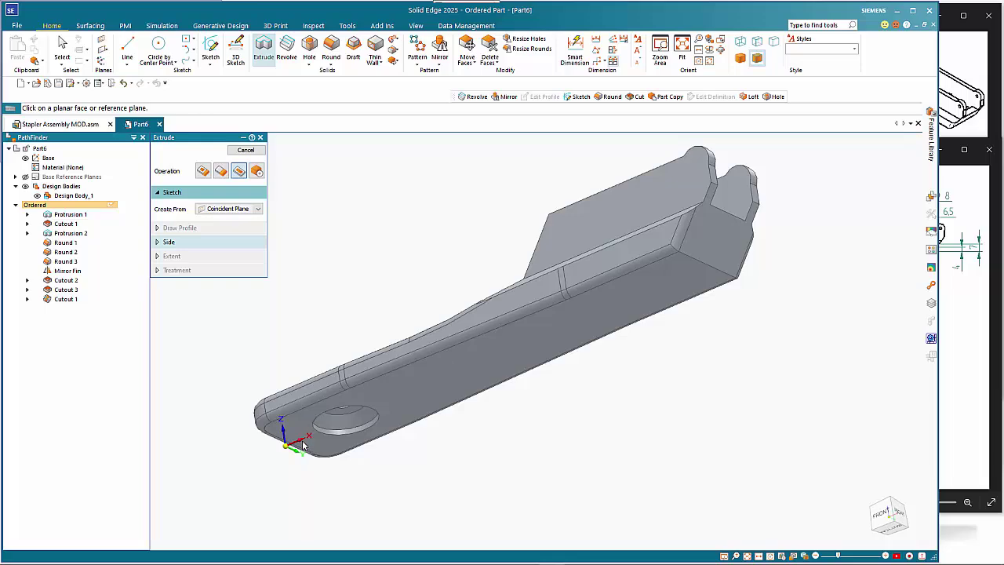
pyautogui.click(299, 445)
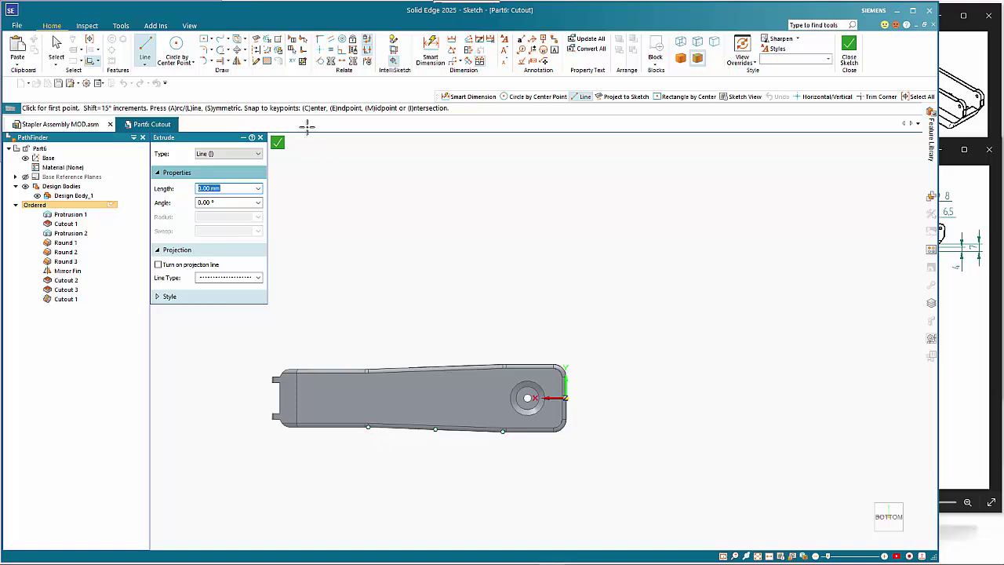
pyautogui.click(204, 39)
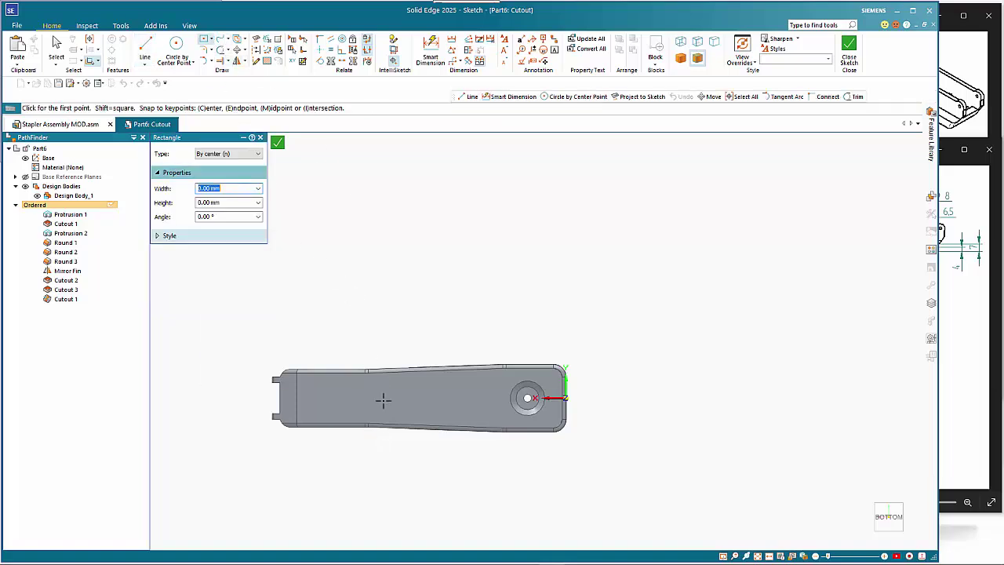
pyautogui.click(394, 382)
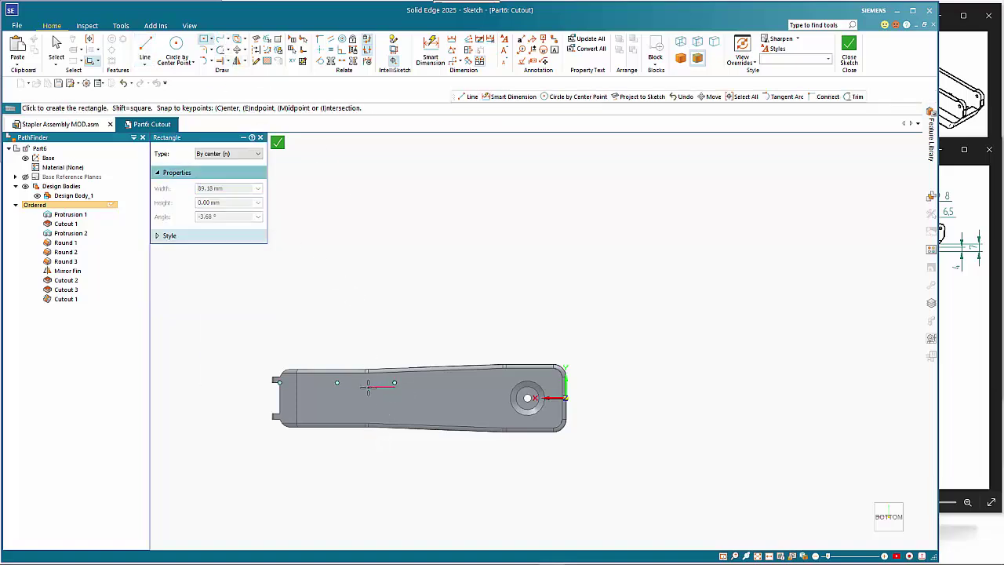
pyautogui.click(337, 382)
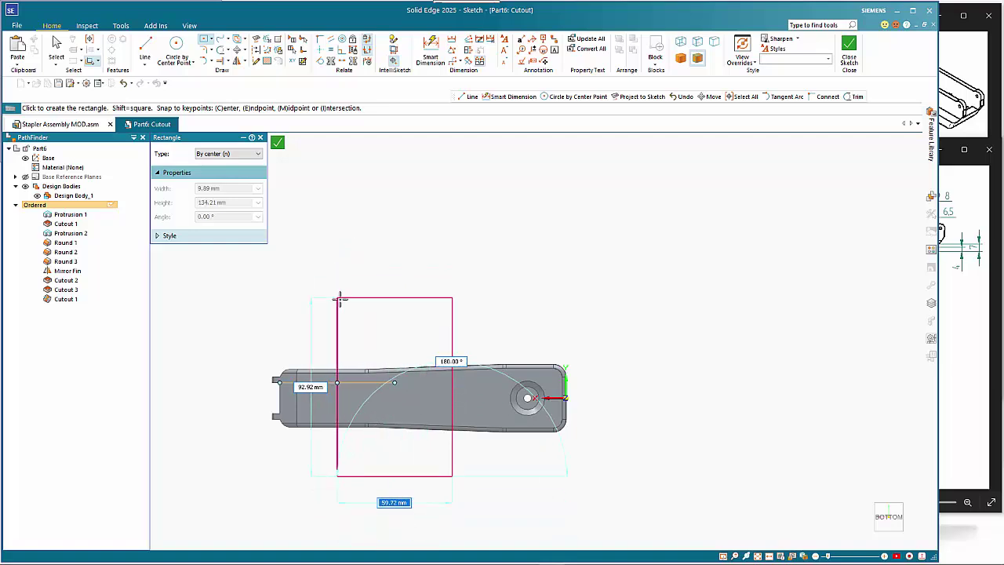
# Check the pocket size in base 2.jpg and sketch a by-center rectangle 27 mm wide and 4 mm high on the underside, above its centre line.
pyautogui.click(204, 41)
pyautogui.scroll(2, 390, 382)
pyautogui.scroll(-1, 467, 385)
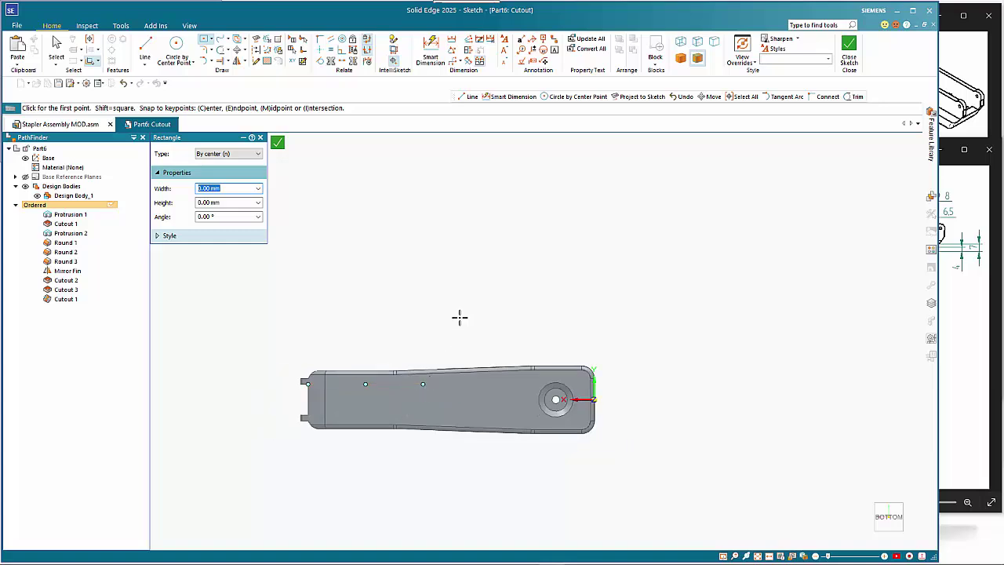
pyautogui.click(410, 391)
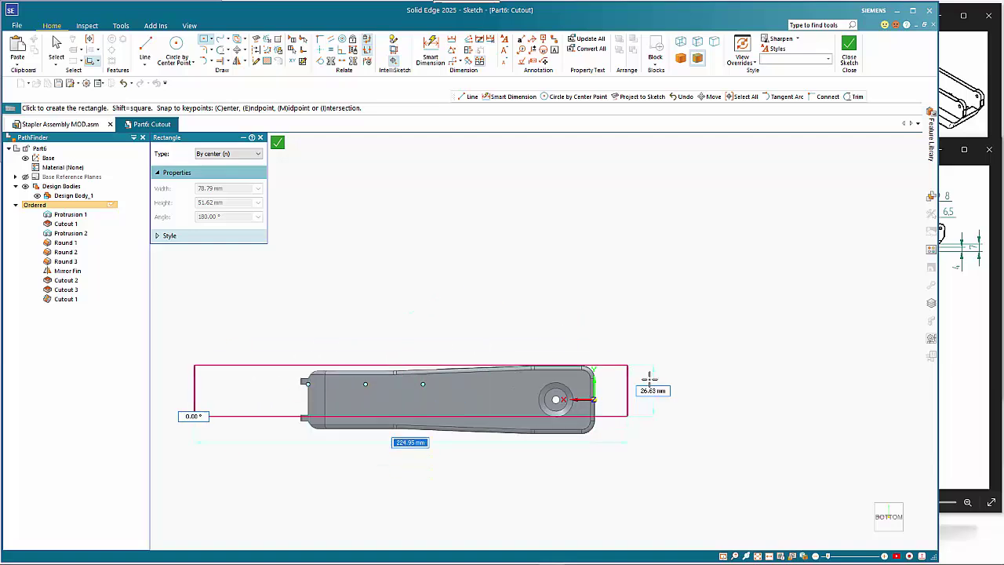
pyautogui.click(951, 478)
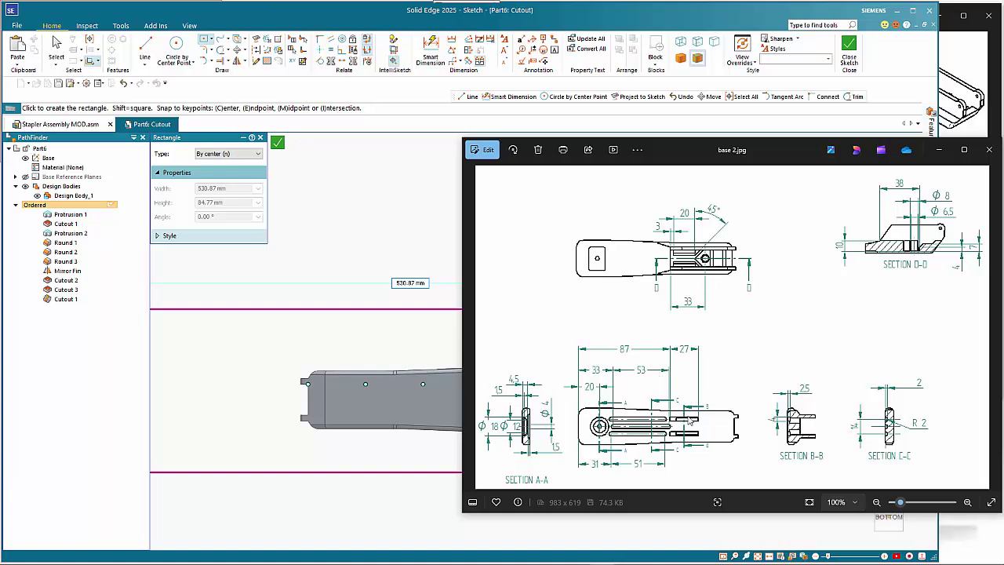
pyautogui.click(376, 12)
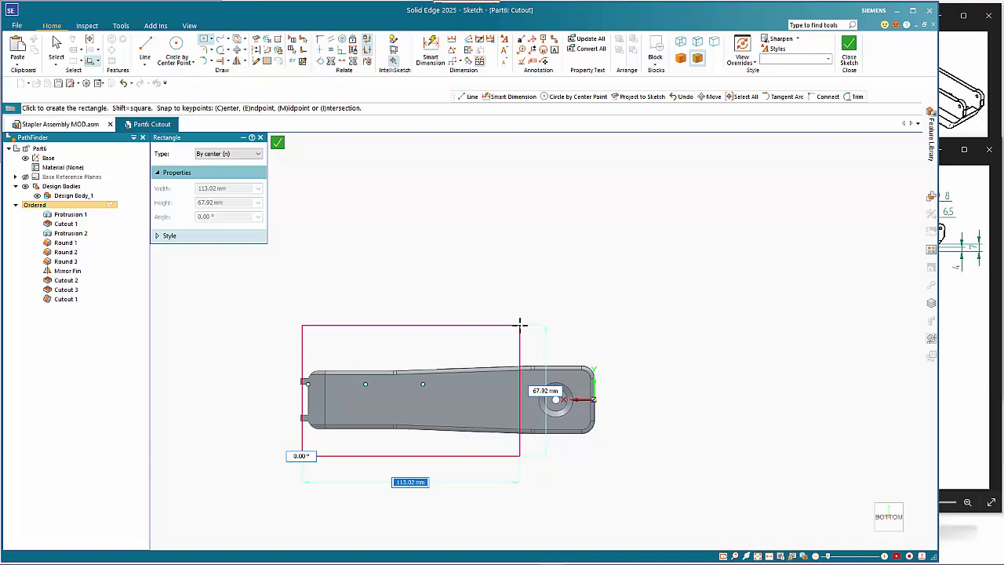
pyautogui.click(950, 492)
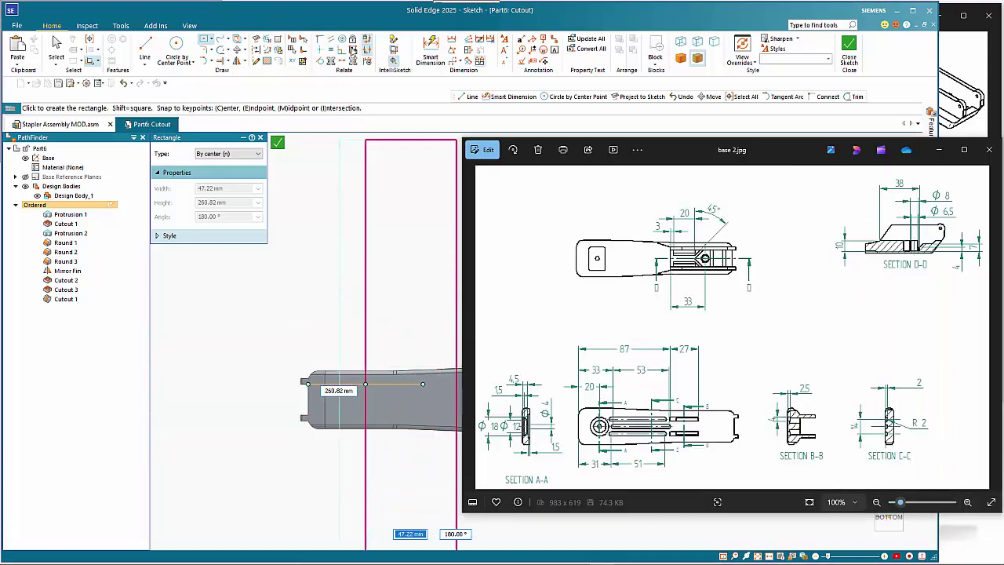
pyautogui.click(343, 11)
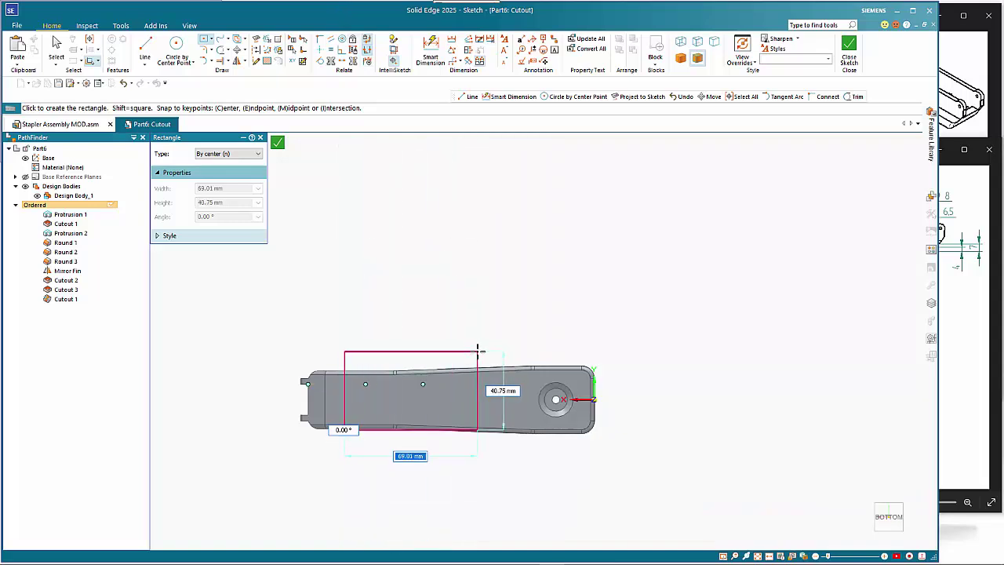
pyautogui.write('27')
pyautogui.press('Tab')
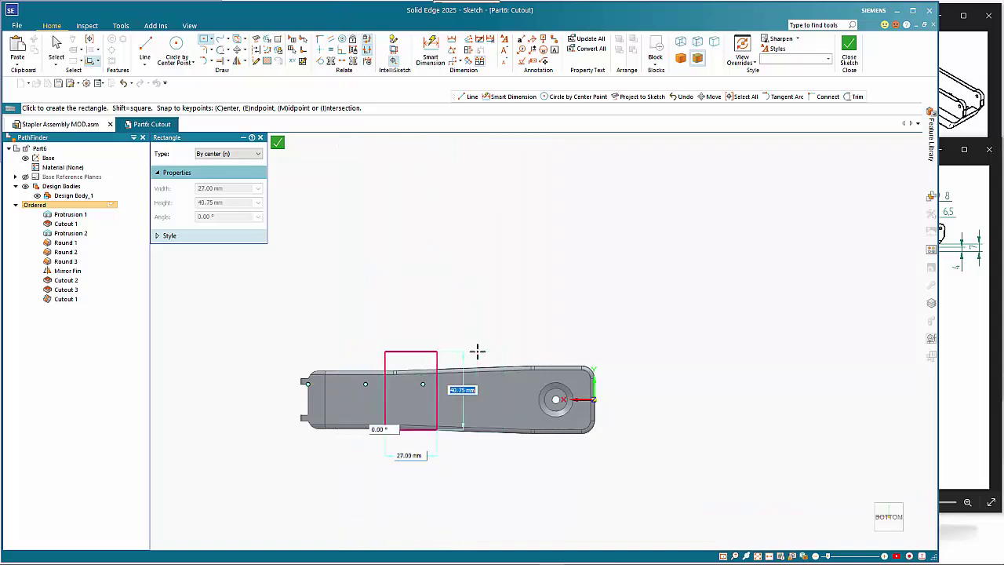
pyautogui.write('4')
pyautogui.press('Tab')
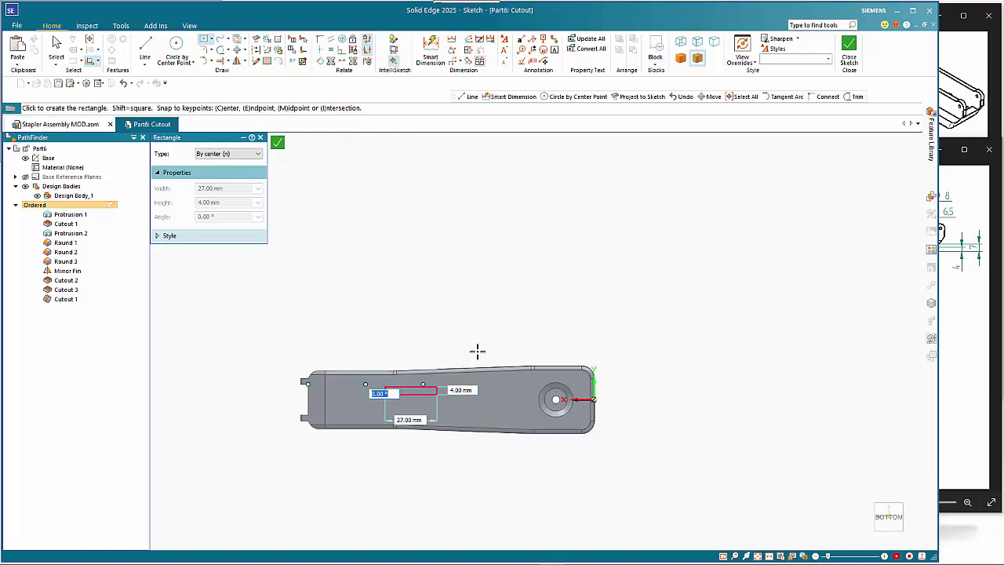
pyautogui.press('Return')
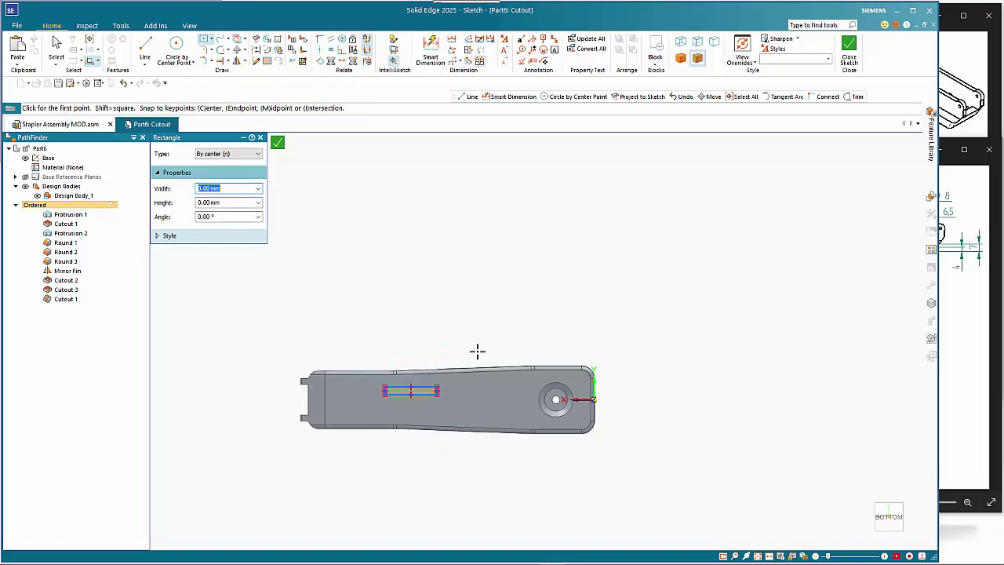
pyautogui.press('Escape')
# Add driving dimensions to the rectangle's length and height.
pyautogui.click(429, 51)
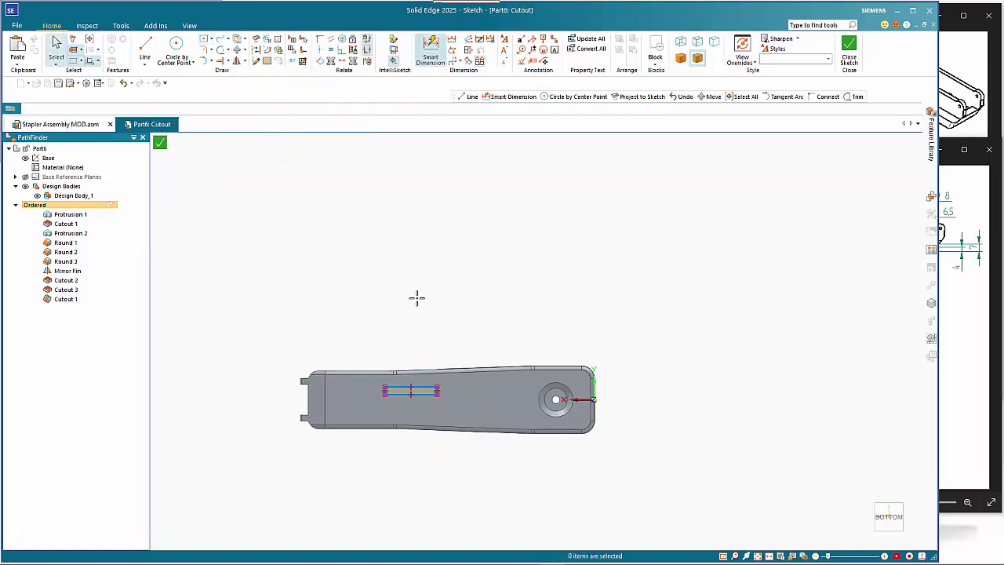
pyautogui.click(411, 384)
pyautogui.click(405, 347)
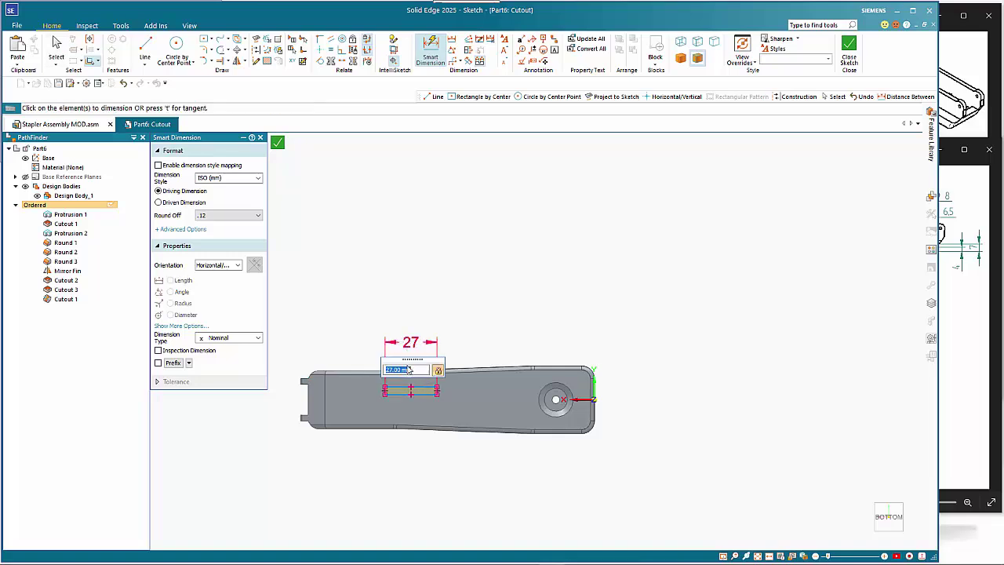
pyautogui.click(384, 389)
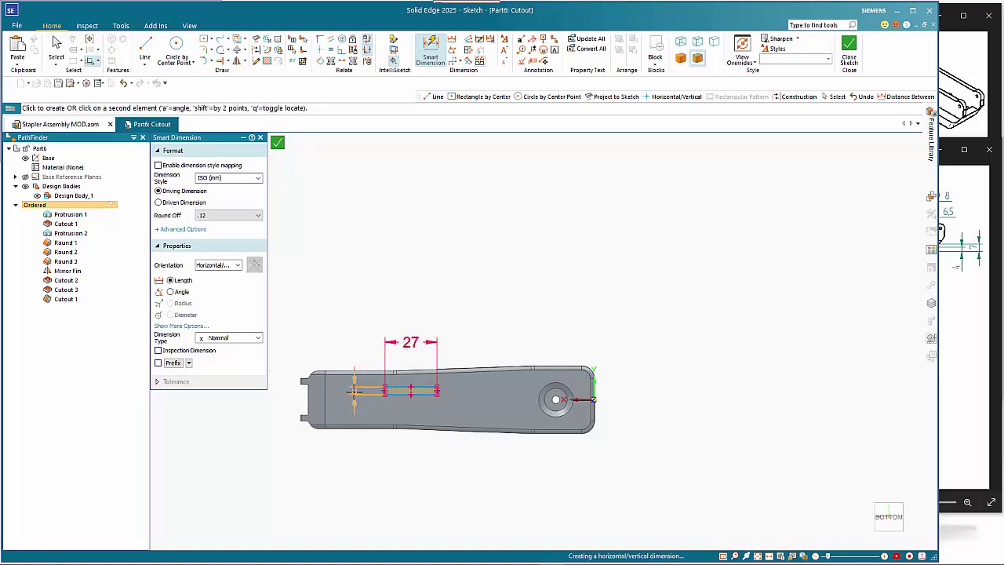
pyautogui.click(353, 391)
# Dimension the rectangle's inner long edge from the origin and set that vertical offset to 5 mm.
pyautogui.scroll(2, 619, 424)
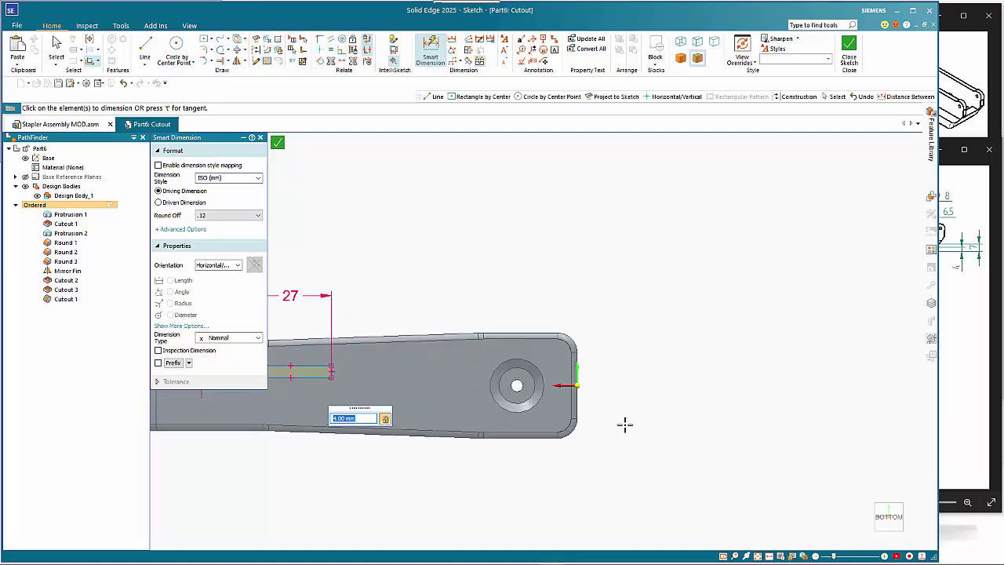
pyautogui.scroll(-2, 753, 423)
pyautogui.click(464, 396)
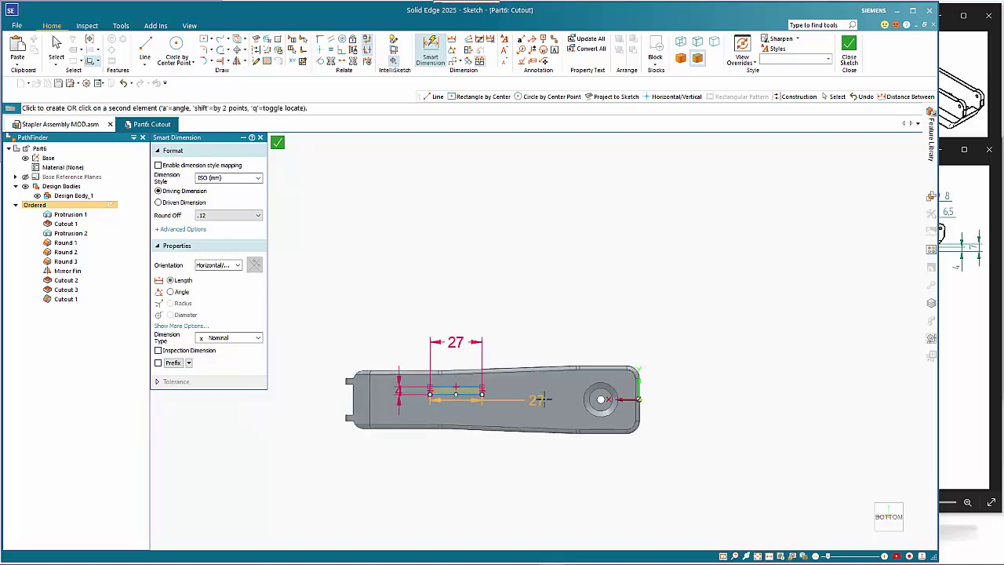
pyautogui.click(649, 401)
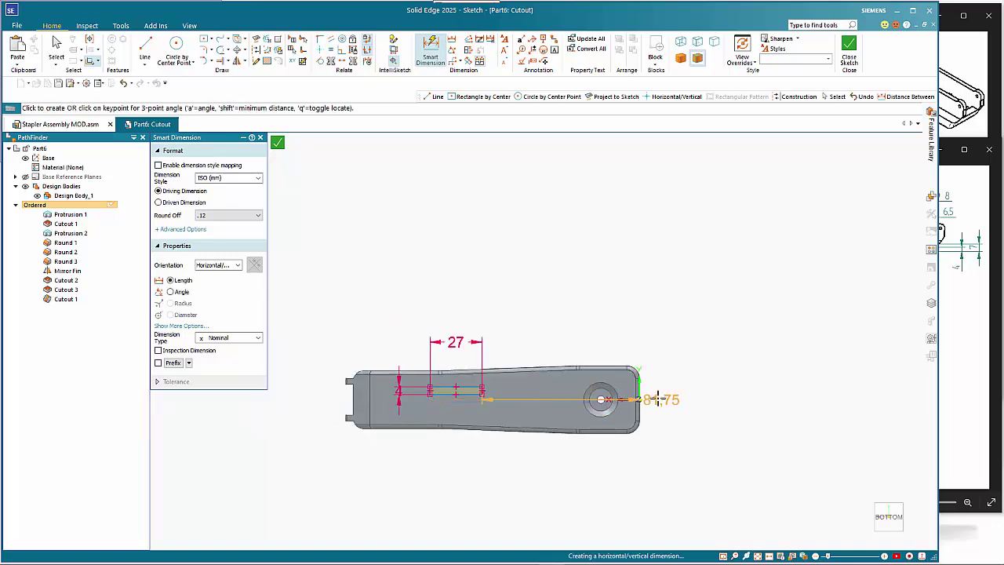
pyautogui.click(705, 366)
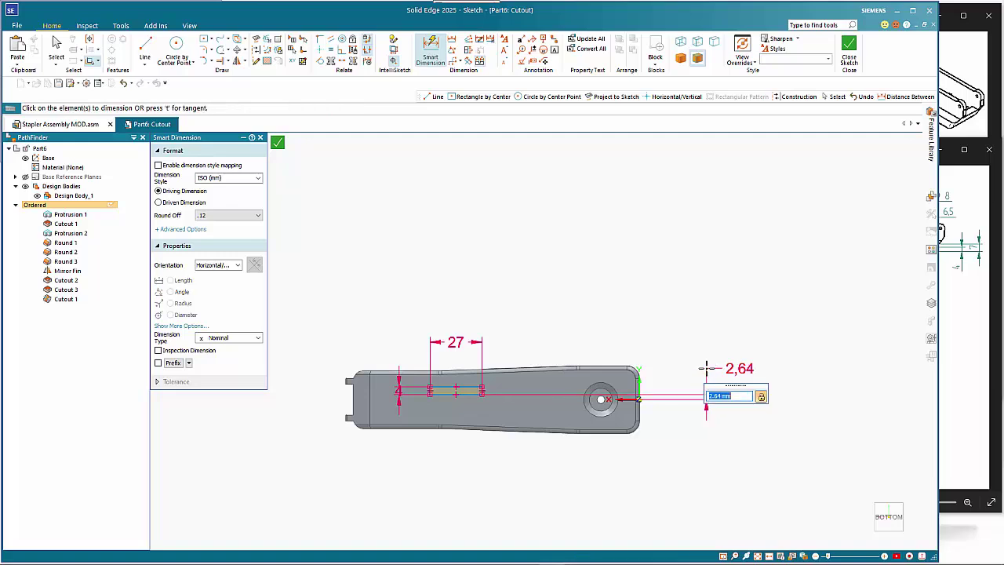
pyautogui.write('5')
pyautogui.press('Return')
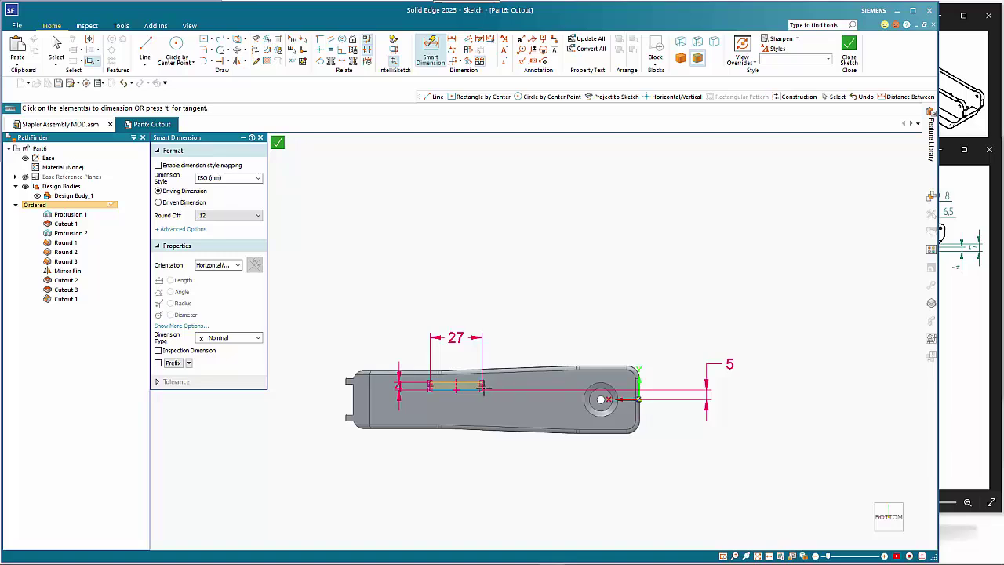
# Dimension the rectangle's end nearest the round recess horizontally from the origin and set the distance to 87 mm, as given in base 2.jpg.
pyautogui.scroll(3, 483, 386)
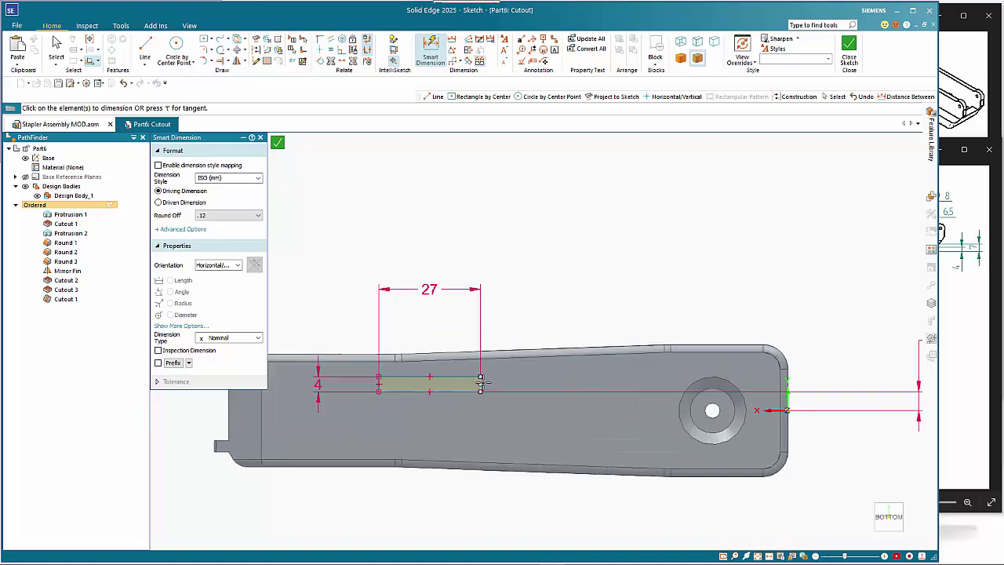
pyautogui.click(482, 382)
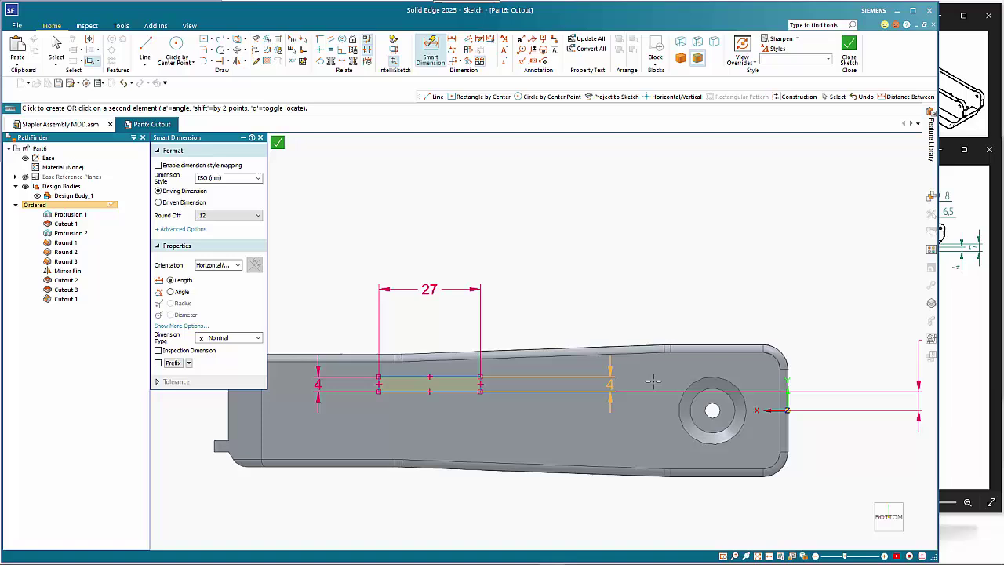
pyautogui.click(787, 410)
pyautogui.click(697, 288)
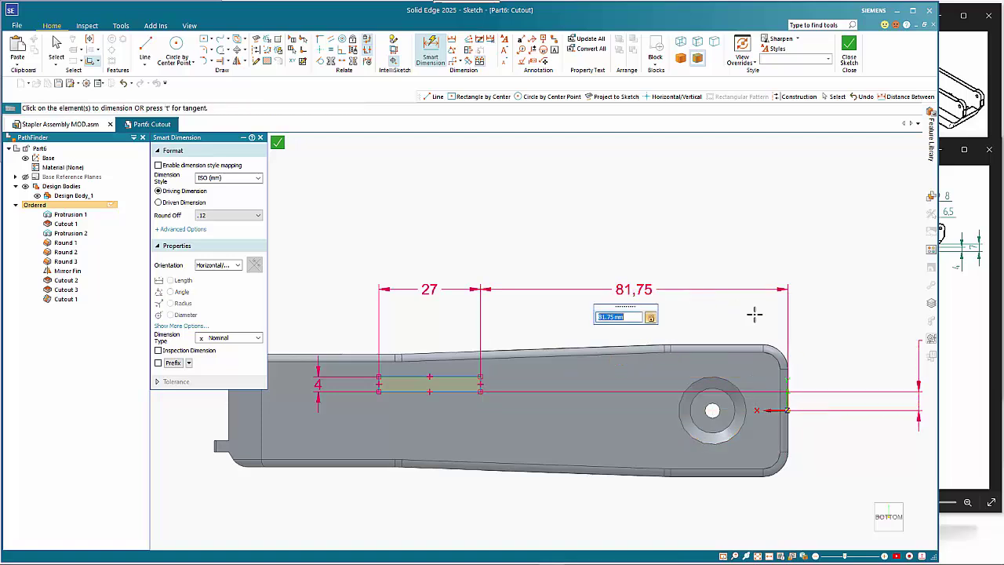
pyautogui.click(946, 479)
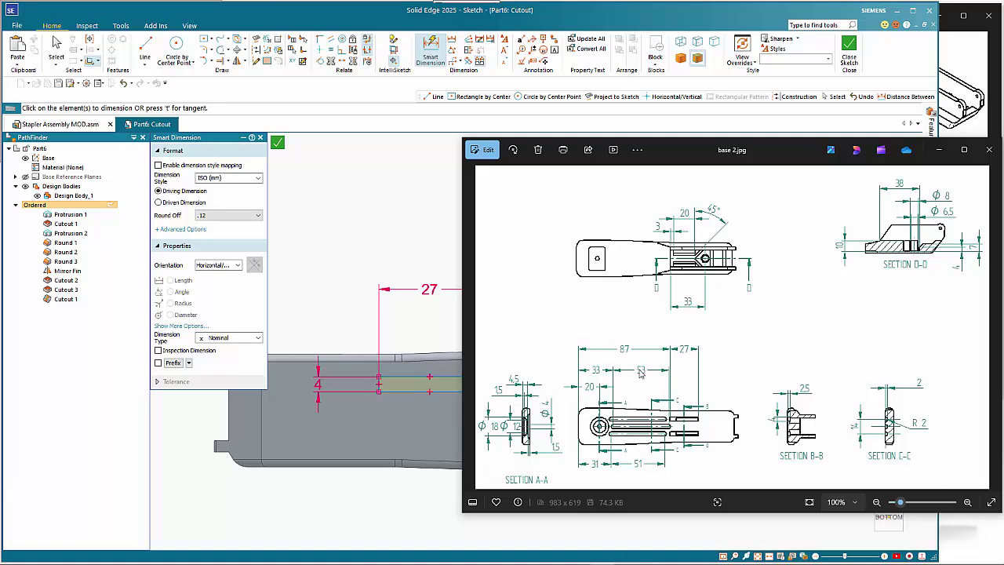
pyautogui.click(460, 17)
pyautogui.write('87')
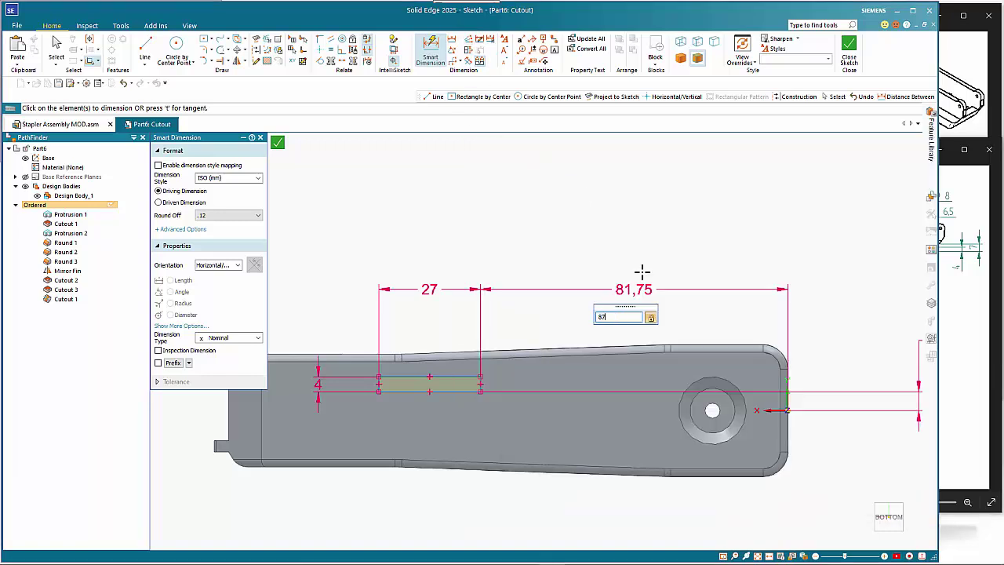
pyautogui.press('Return')
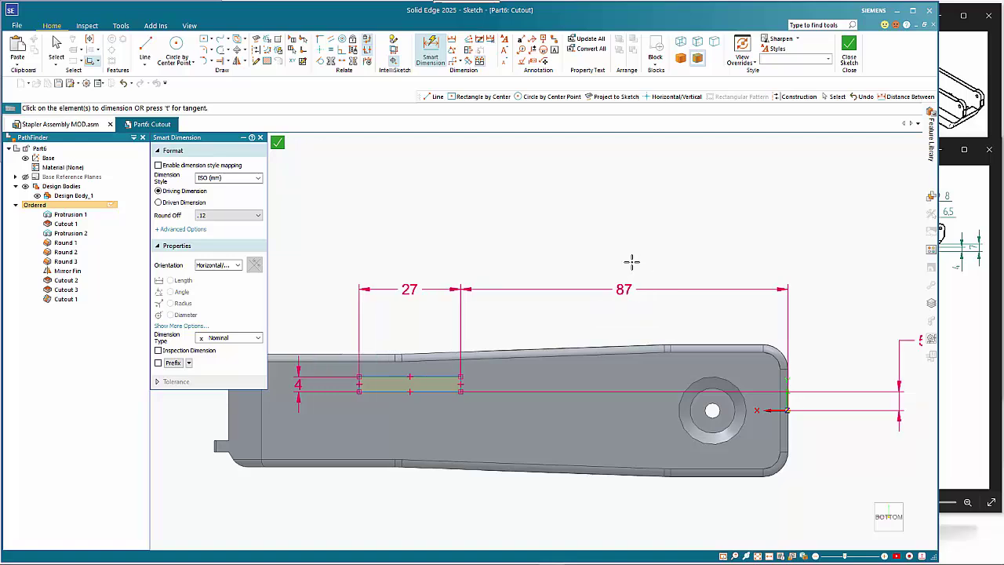
pyautogui.press('Escape')
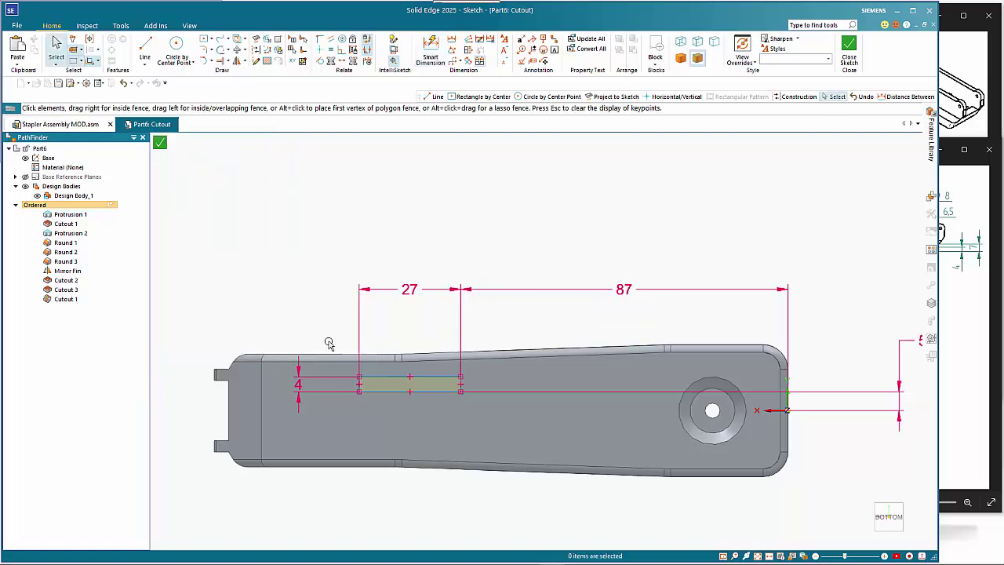
# Mirror a copy of the rectangle about the X axis through the origin and finish the sketch.
pyautogui.moveTo(328, 344); pyautogui.dragTo(480, 419)
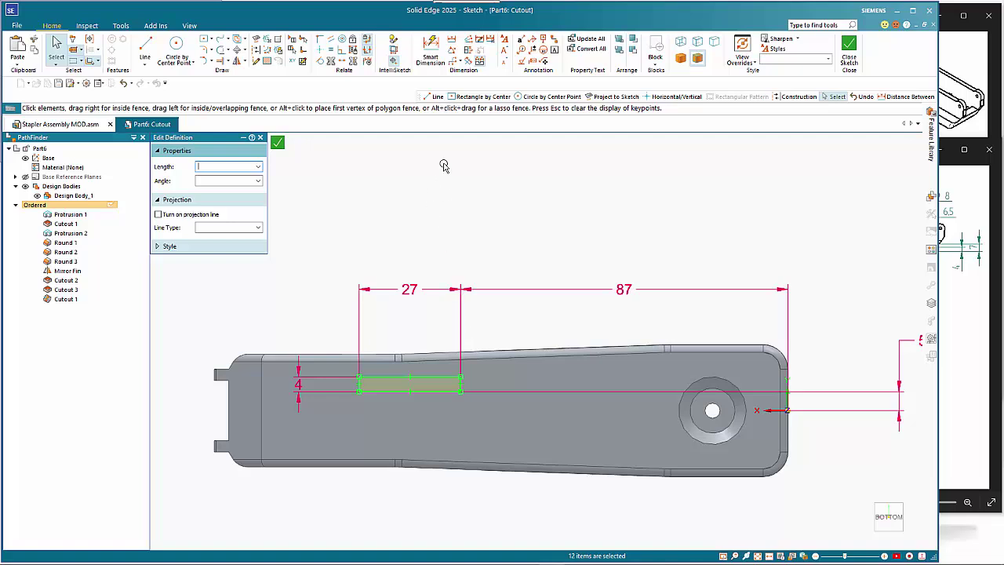
pyautogui.click(235, 61)
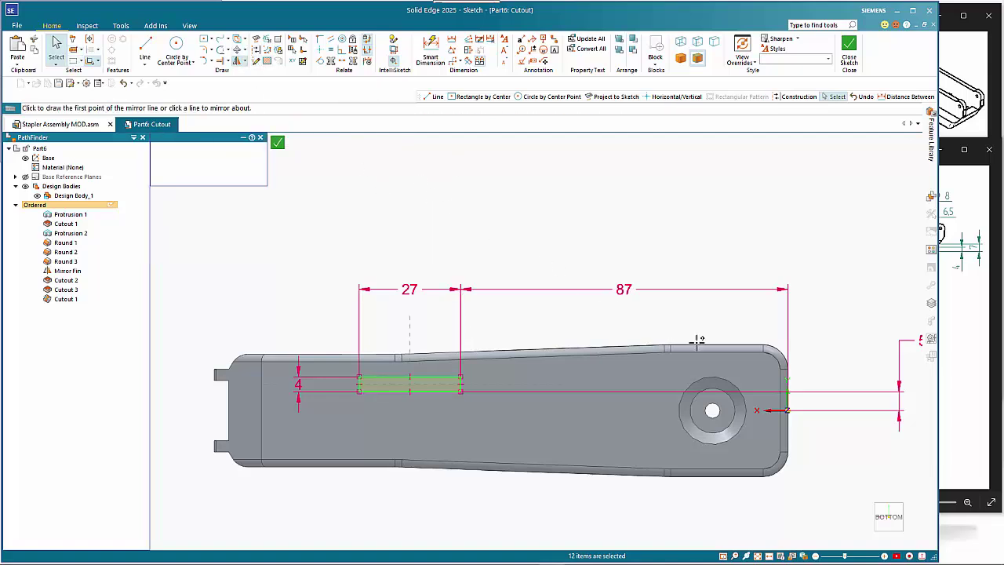
pyautogui.click(776, 411)
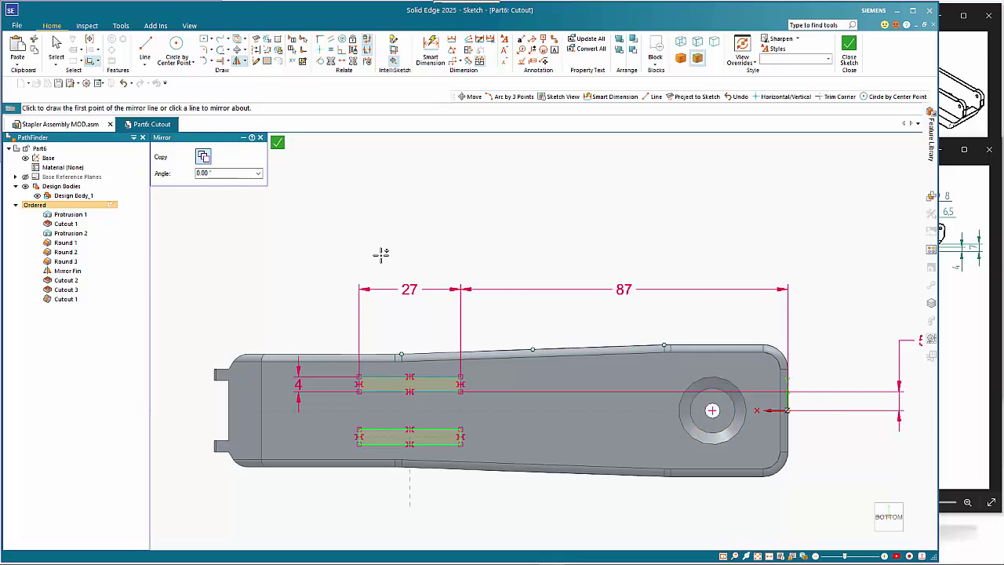
pyautogui.click(277, 145)
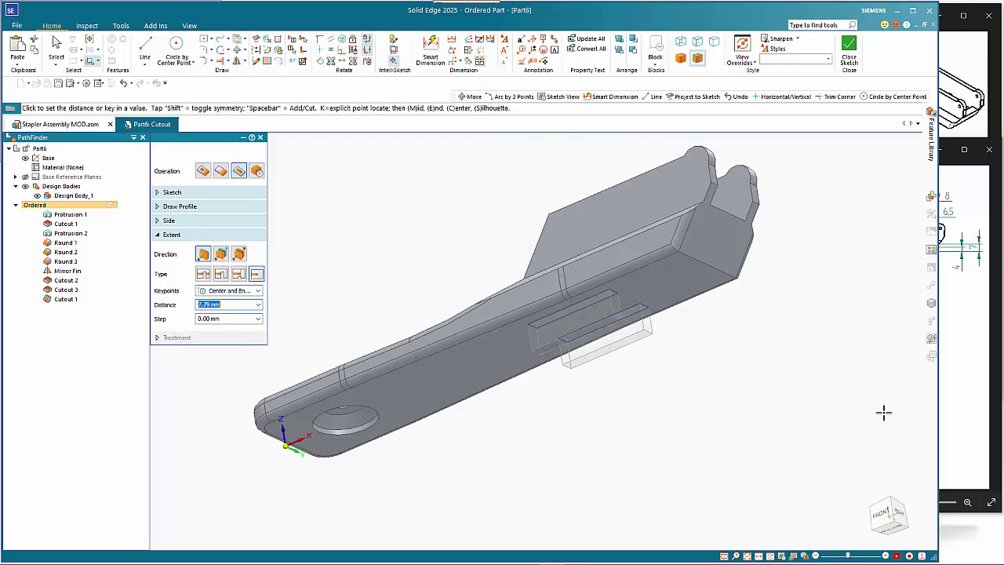
# Check the depth in base 2.jpg, set the two rectangular cutouts' depth to 2.5 mm and finish the feature.
pyautogui.click(945, 482)
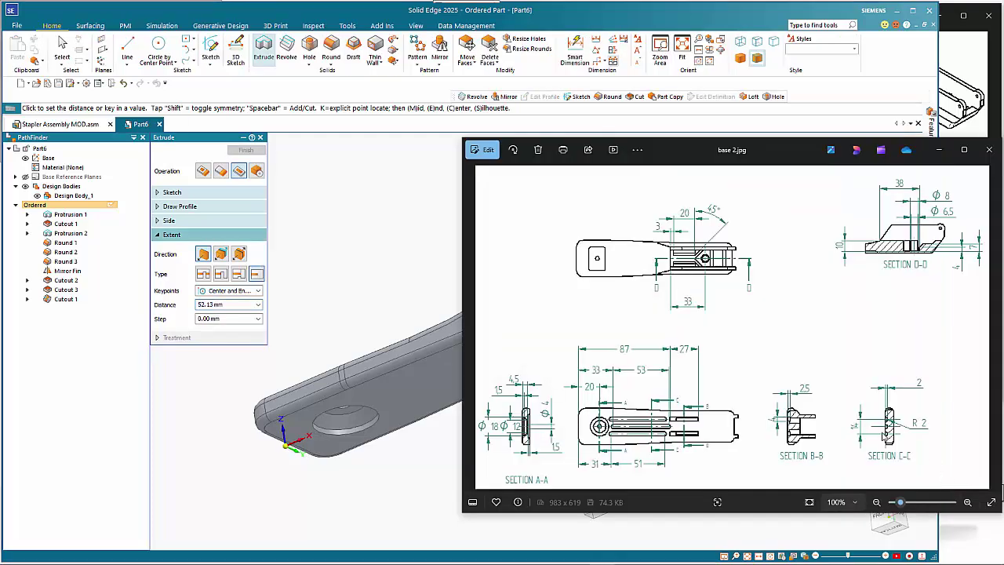
pyautogui.click(381, 311)
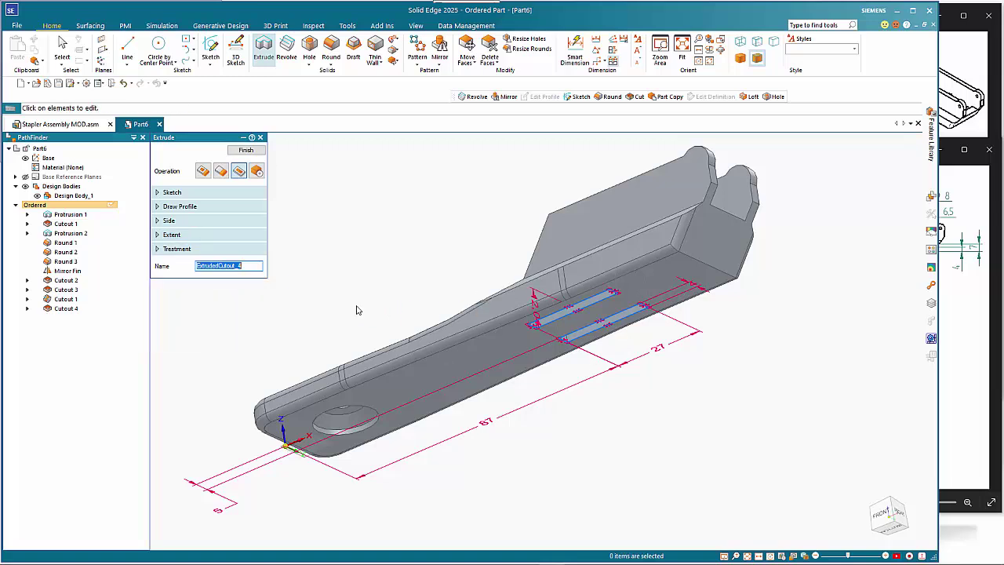
pyautogui.click(177, 235)
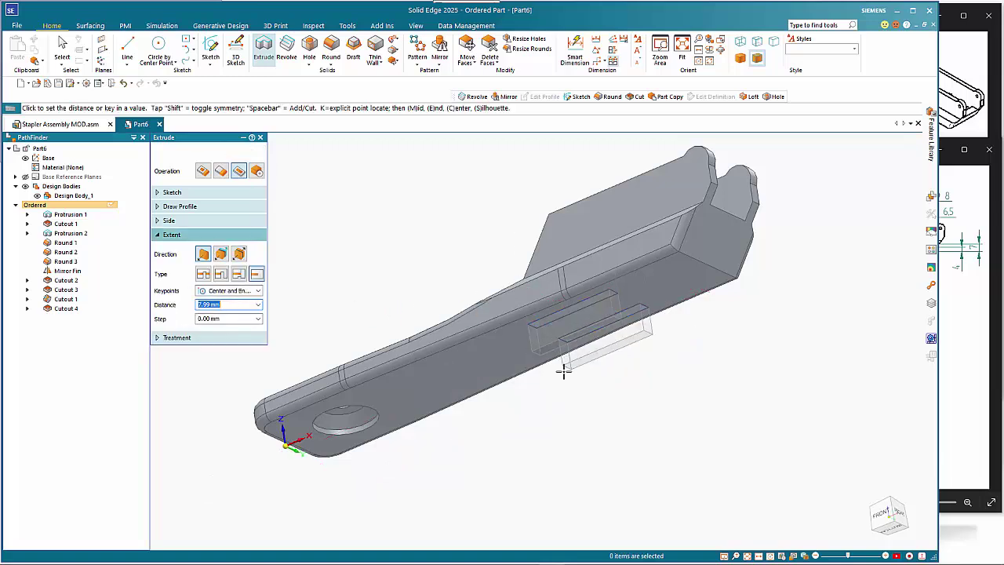
pyautogui.write('2.5')
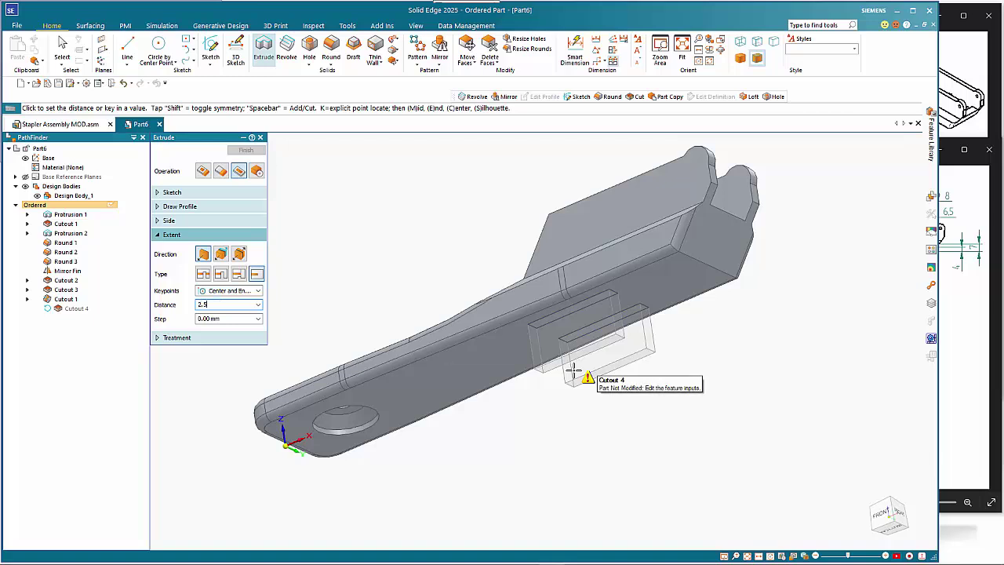
pyautogui.press('Return')
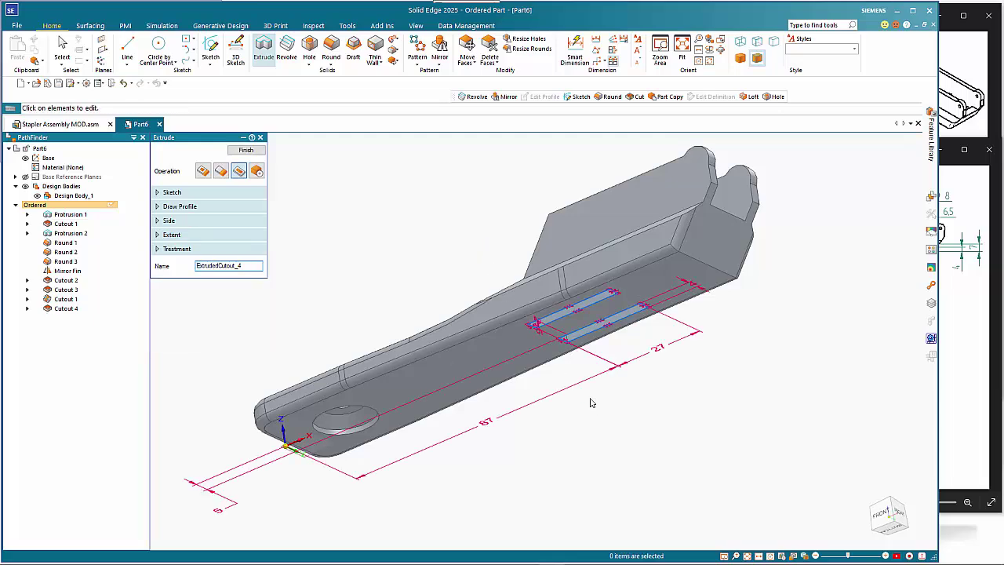
pyautogui.moveTo(589, 403)
pyautogui.mouseDown(button='middle')
pyautogui.moveTo(573, 332)
pyautogui.moveTo(599, 432)
pyautogui.moveTo(619, 466)
pyautogui.moveTo(645, 467)
pyautogui.mouseUp(button='middle')
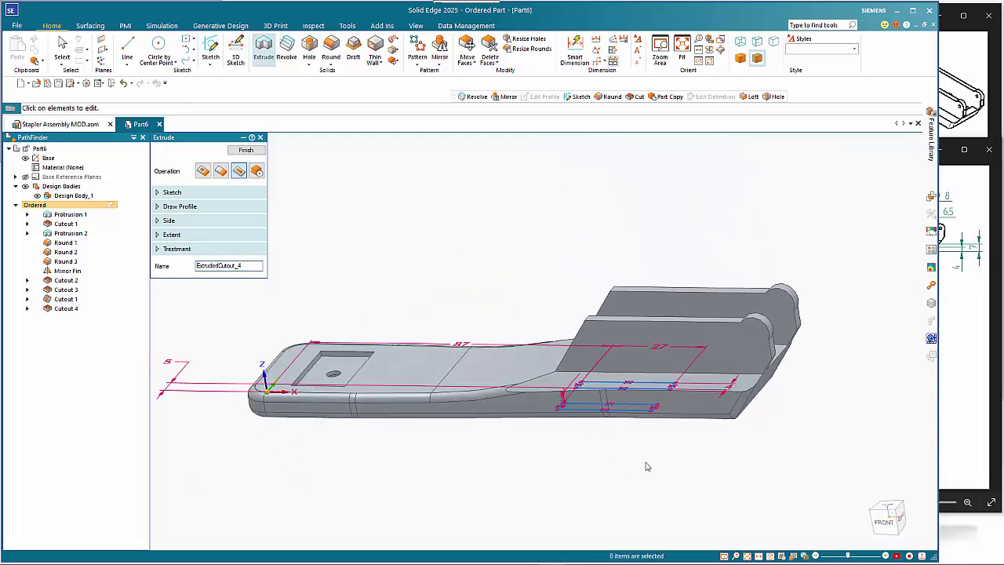
pyautogui.click(953, 466)
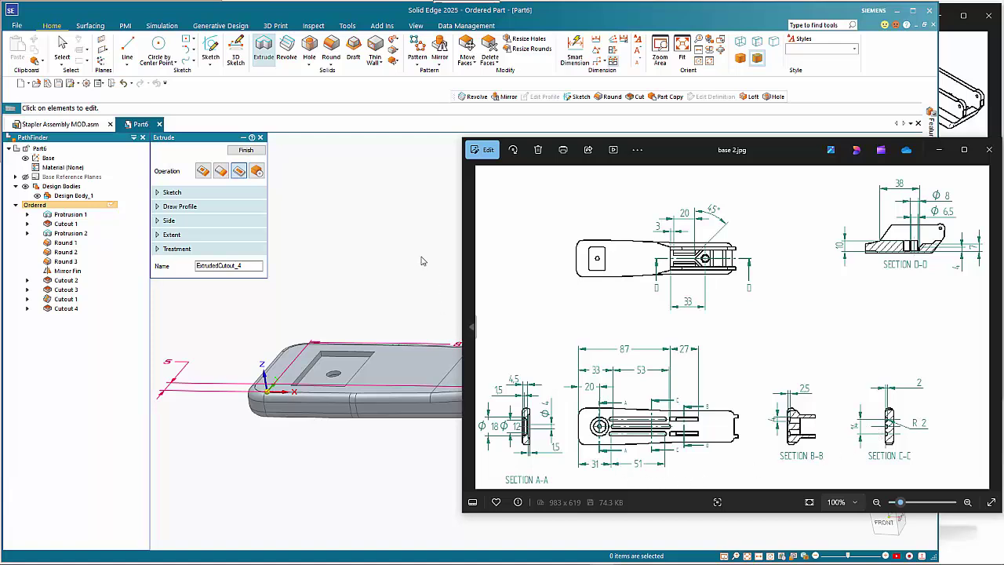
pyautogui.click(342, 16)
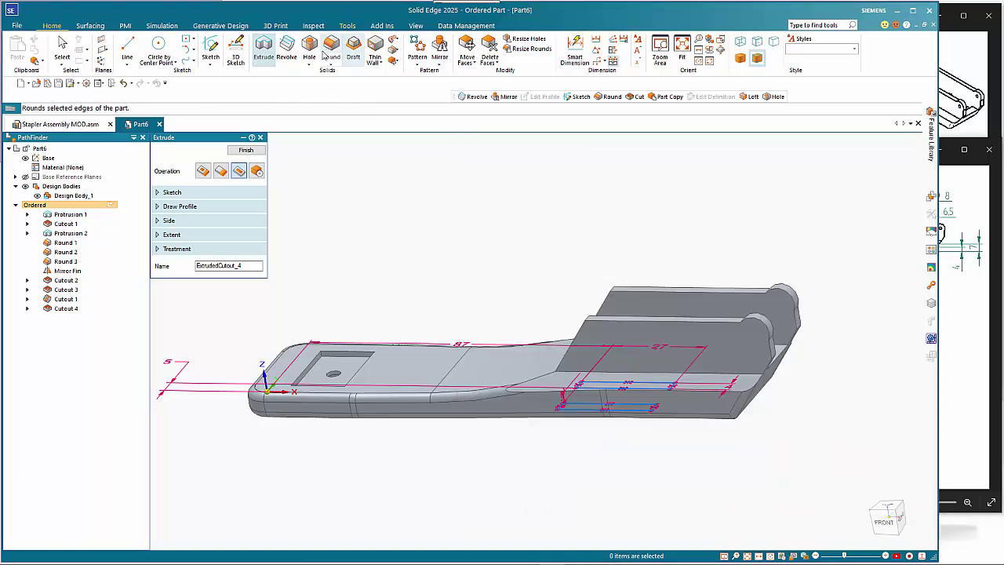
pyautogui.click(242, 150)
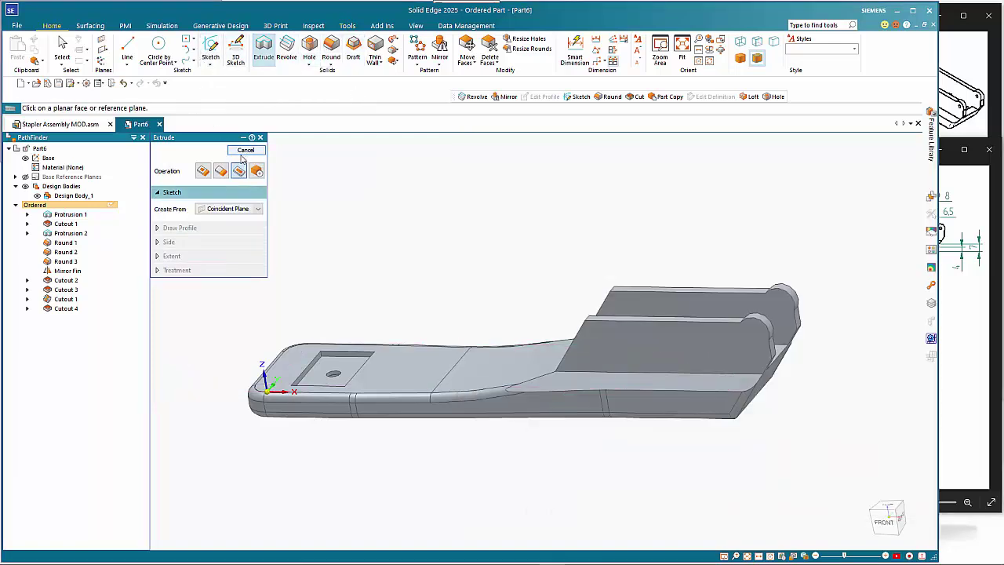
# Begin an extruded cutout on the last-used plane and sketch two parallel horizontal lines about 35 mm long between the rectangular pockets and the round recess.
pyautogui.click(213, 210)
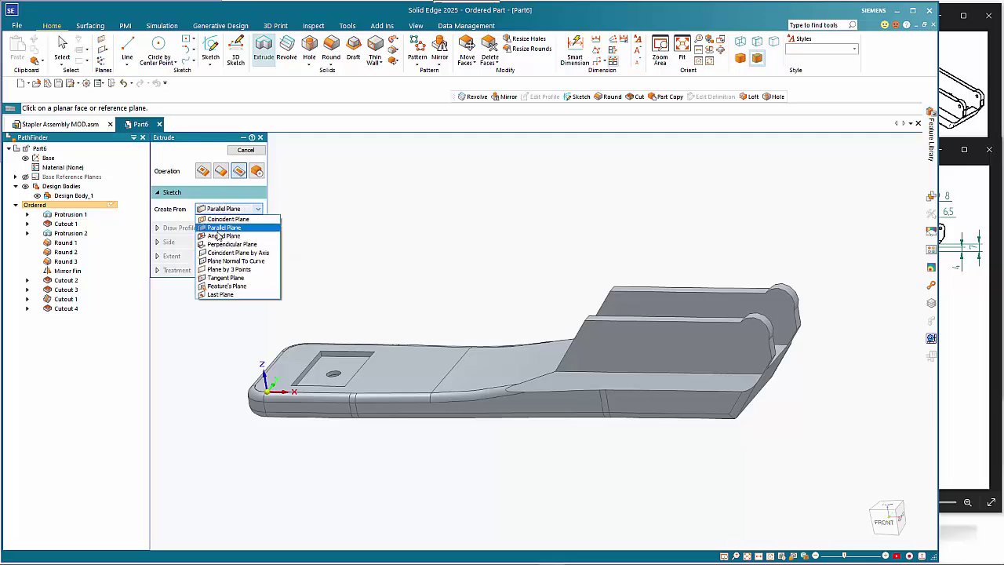
pyautogui.click(228, 295)
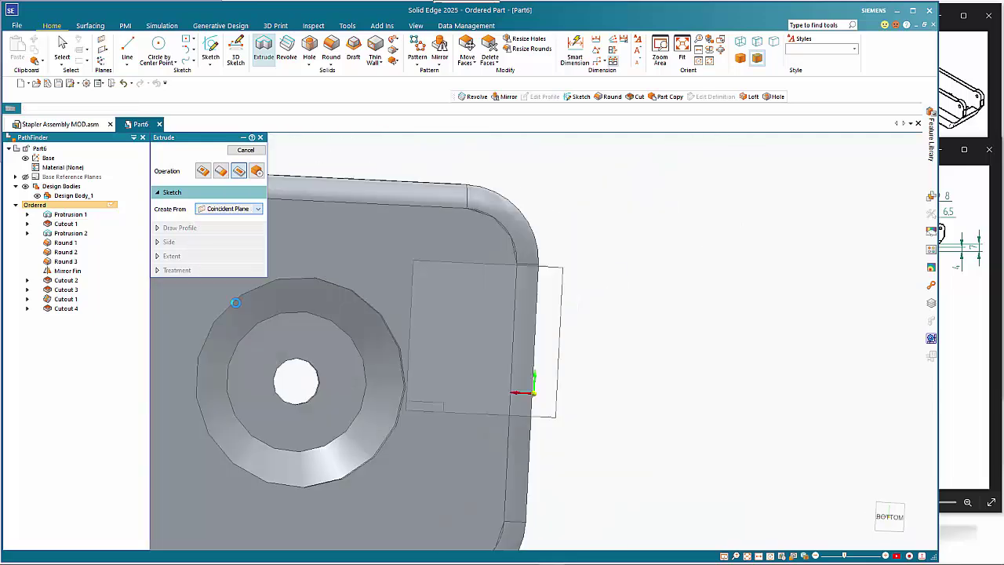
pyautogui.scroll(-10, 749, 410)
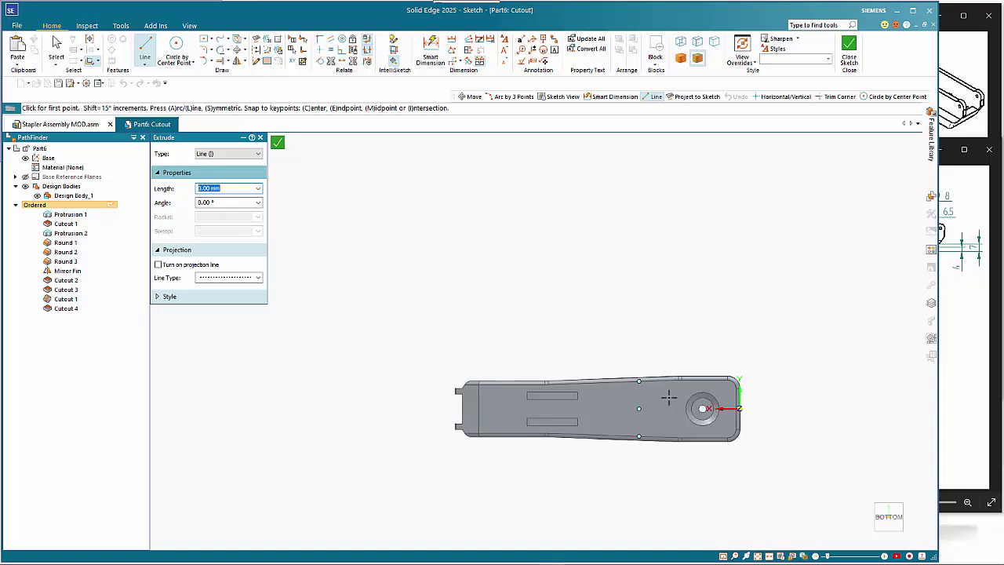
pyautogui.click(668, 398)
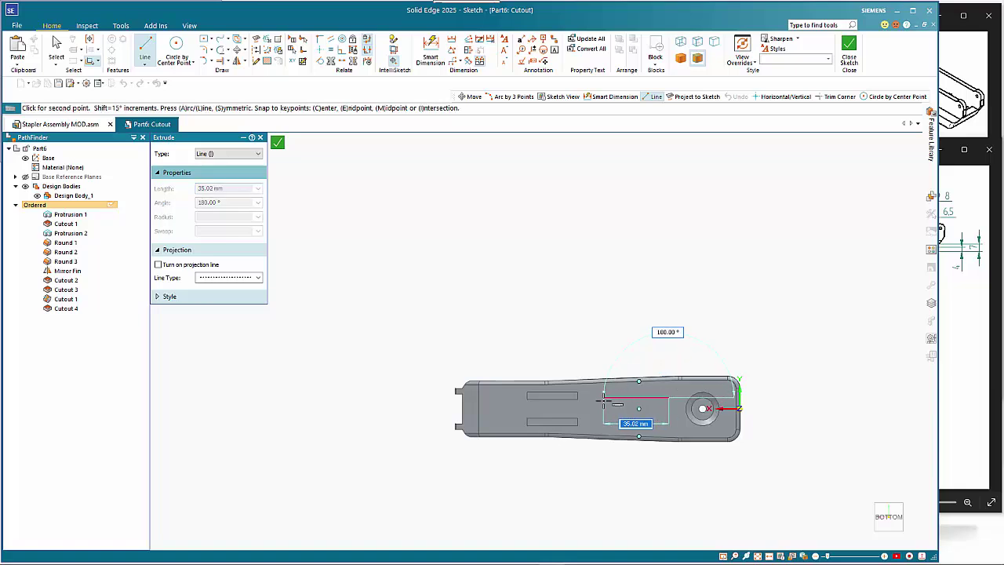
pyautogui.click(603, 400)
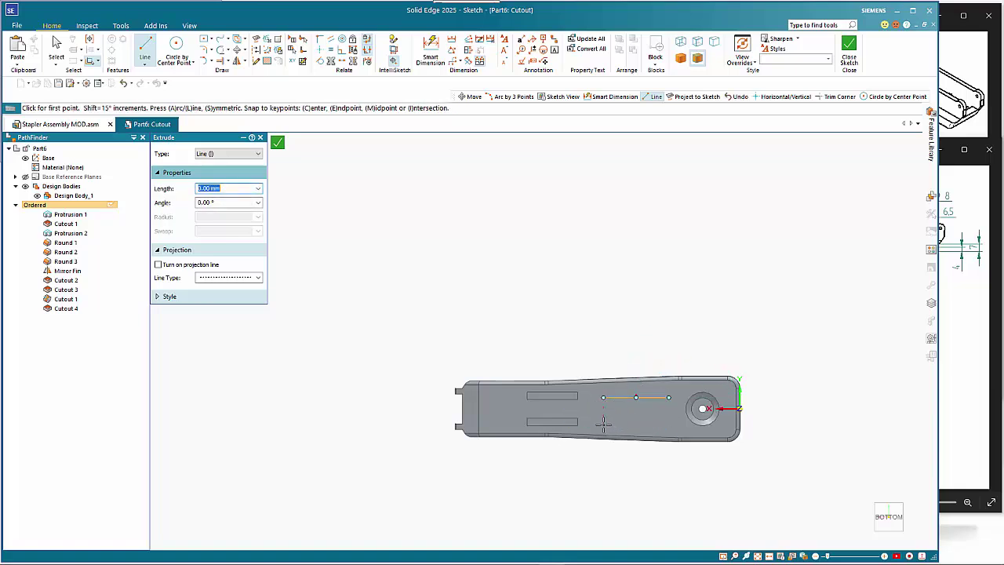
pyautogui.click(603, 423)
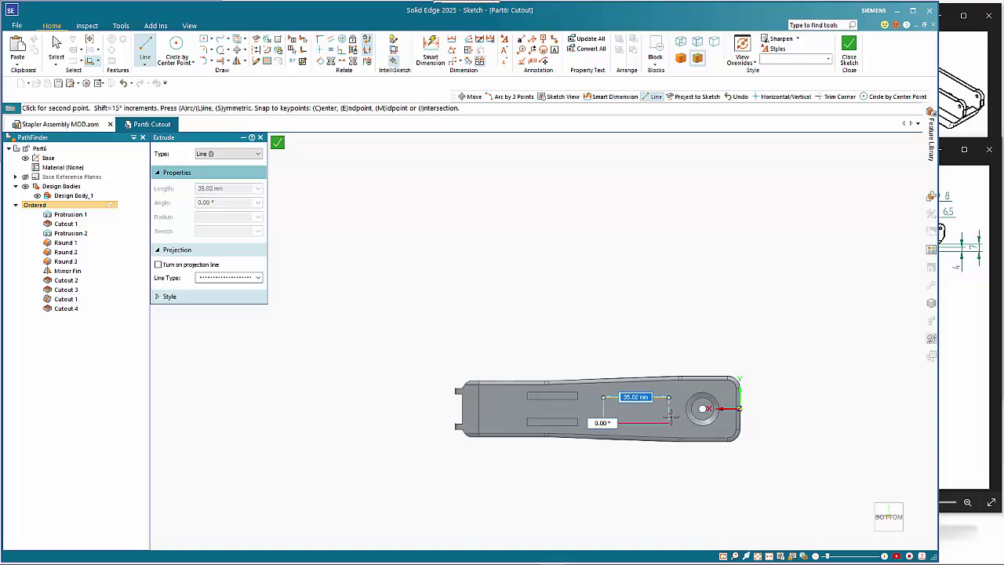
pyautogui.click(668, 422)
# Dimension the upper line's length and set it to 31 mm.
pyautogui.scroll(4, 673, 427)
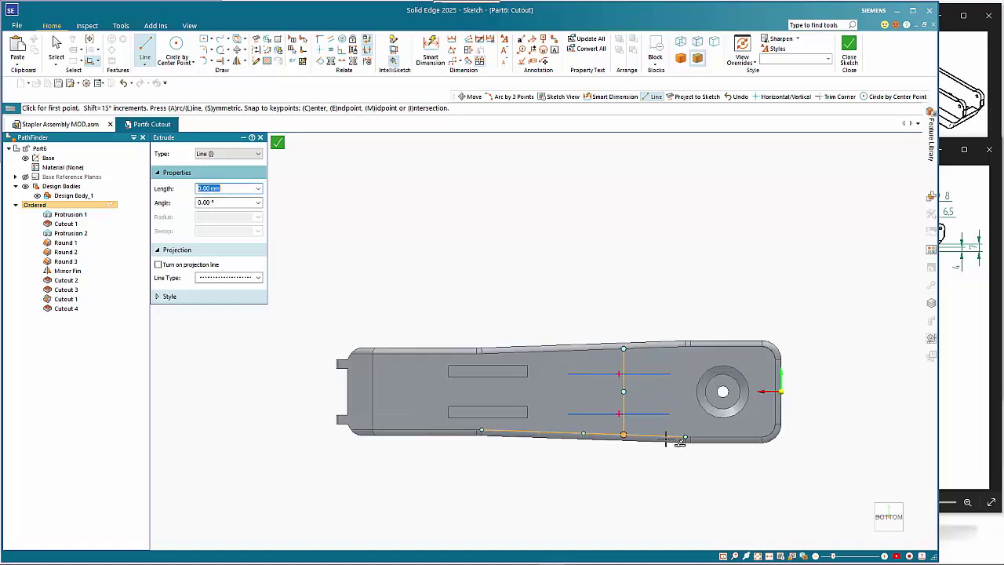
pyautogui.click(431, 52)
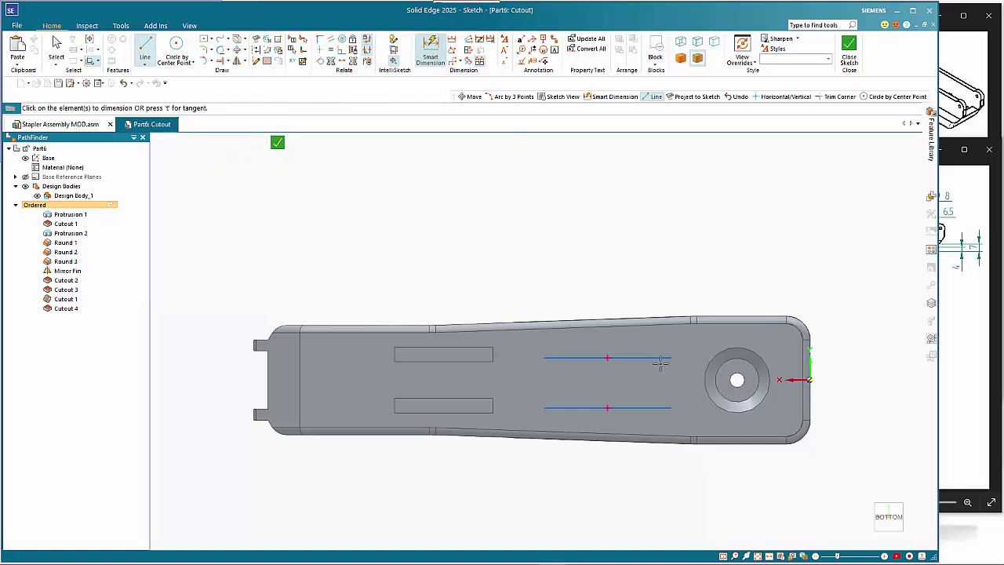
pyautogui.click(639, 358)
pyautogui.click(634, 279)
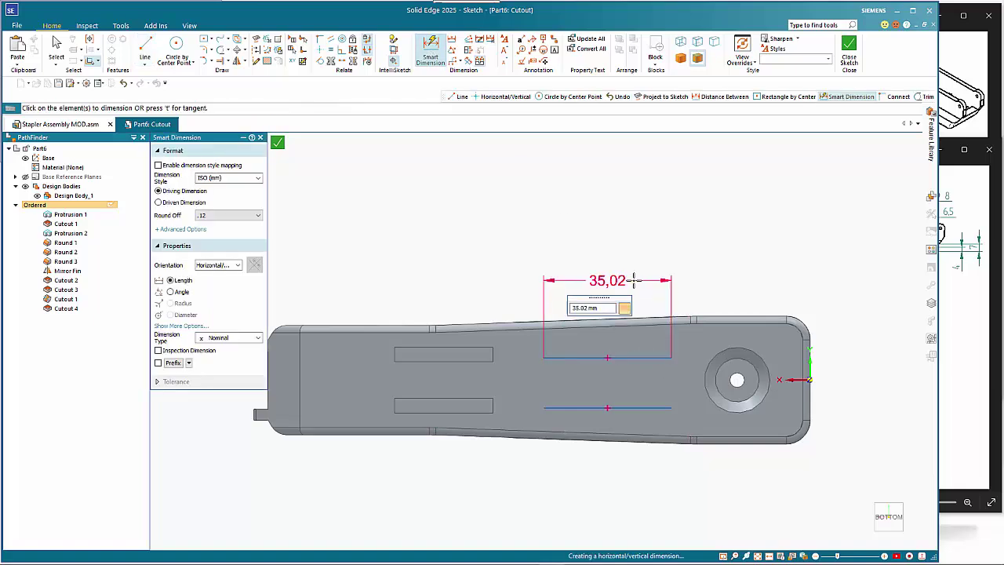
pyautogui.write('31')
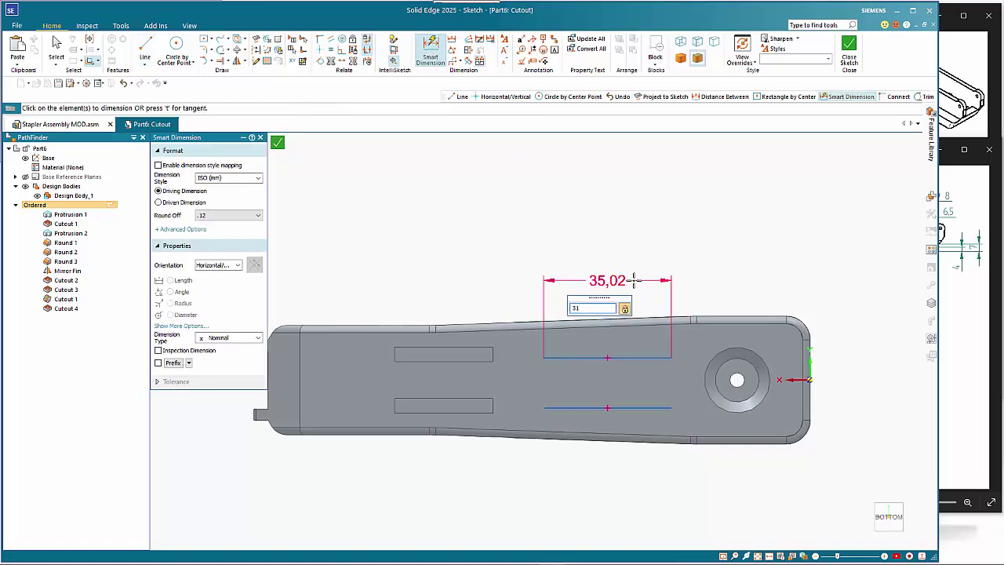
pyautogui.press('Return')
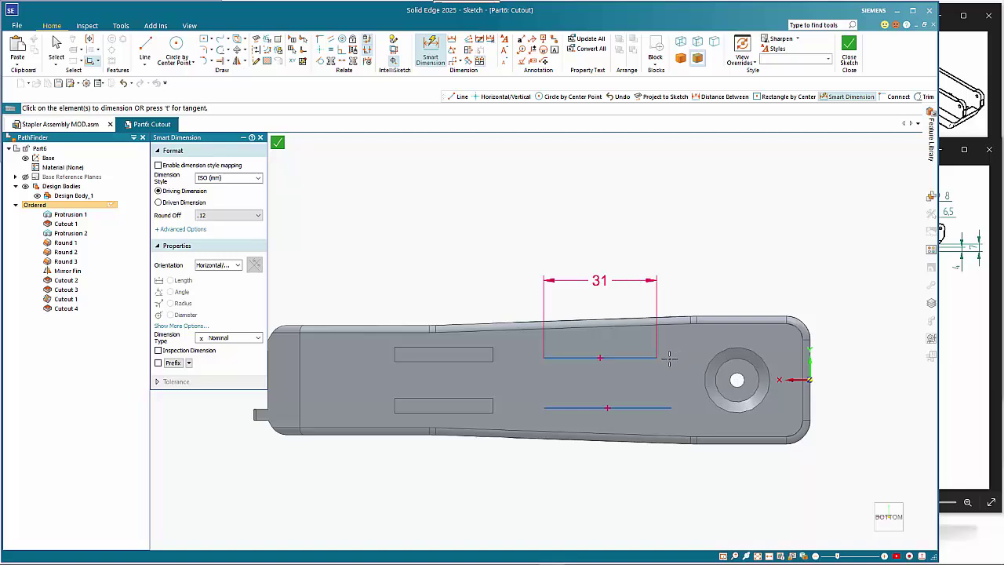
# Dimension the upper line's end nearest the round recess horizontally from the origin and set the distance to 51 mm.
pyautogui.click(811, 372)
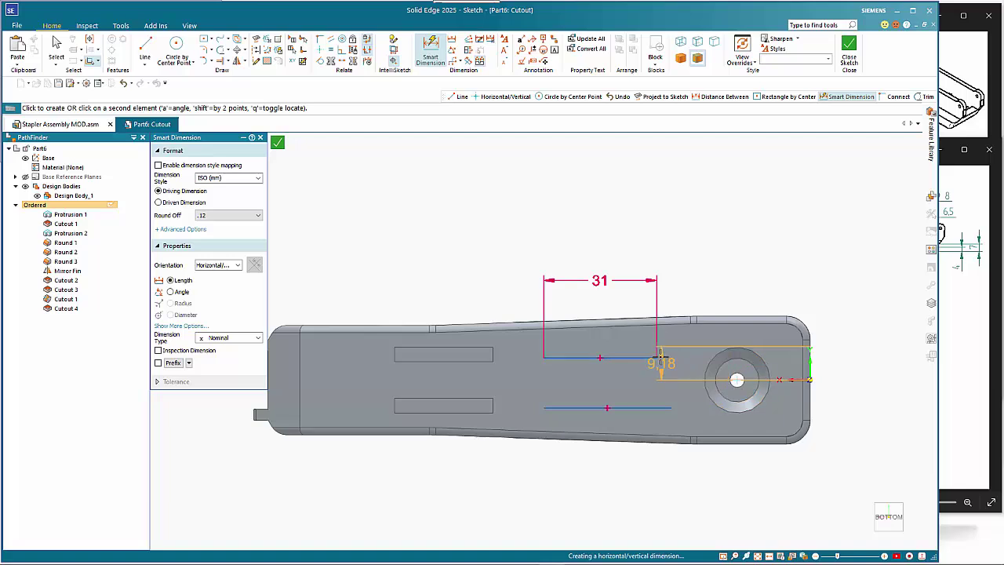
pyautogui.click(651, 358)
pyautogui.click(708, 280)
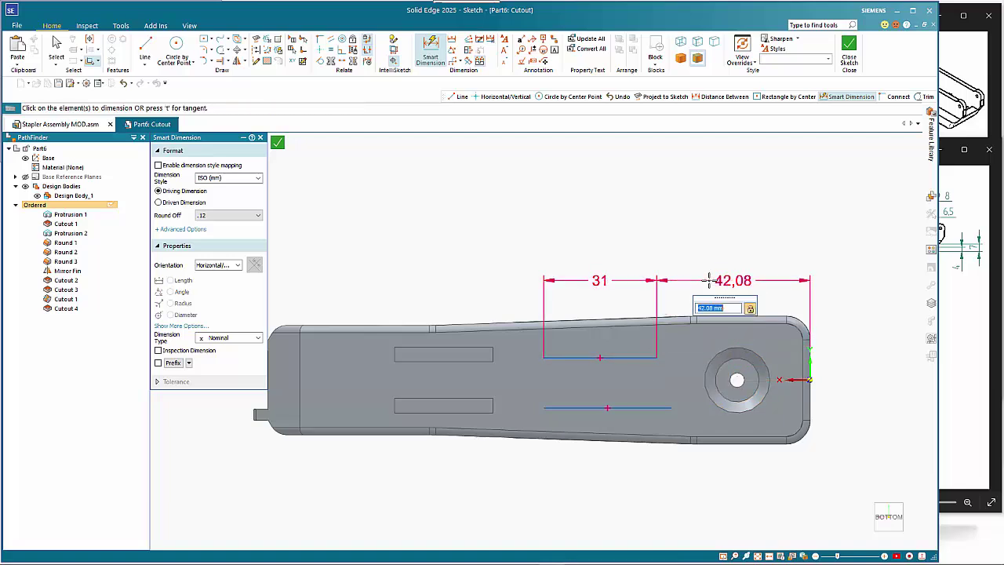
pyautogui.write('51')
pyautogui.press('Return')
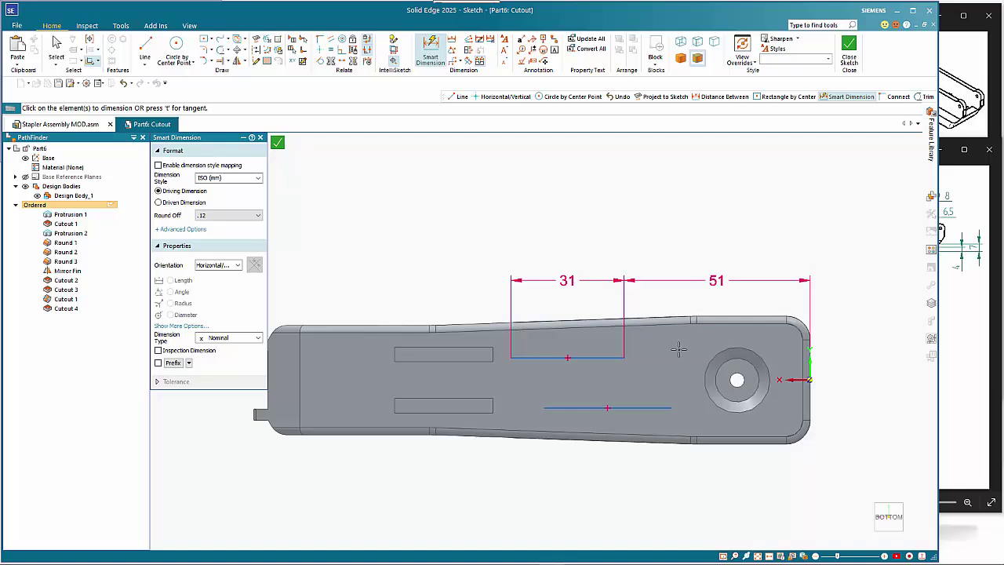
pyautogui.press('Escape')
# Move the lower line roughly beneath the upper one and try to apply a horizontal/vertical relationship to it.
pyautogui.click(636, 409)
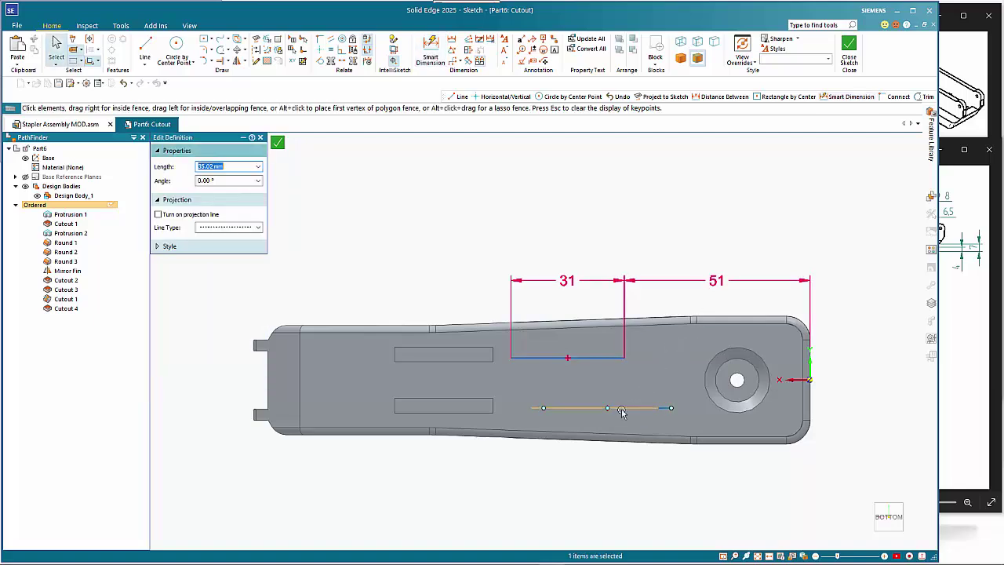
pyautogui.moveTo(605, 410); pyautogui.dragTo(570, 407)
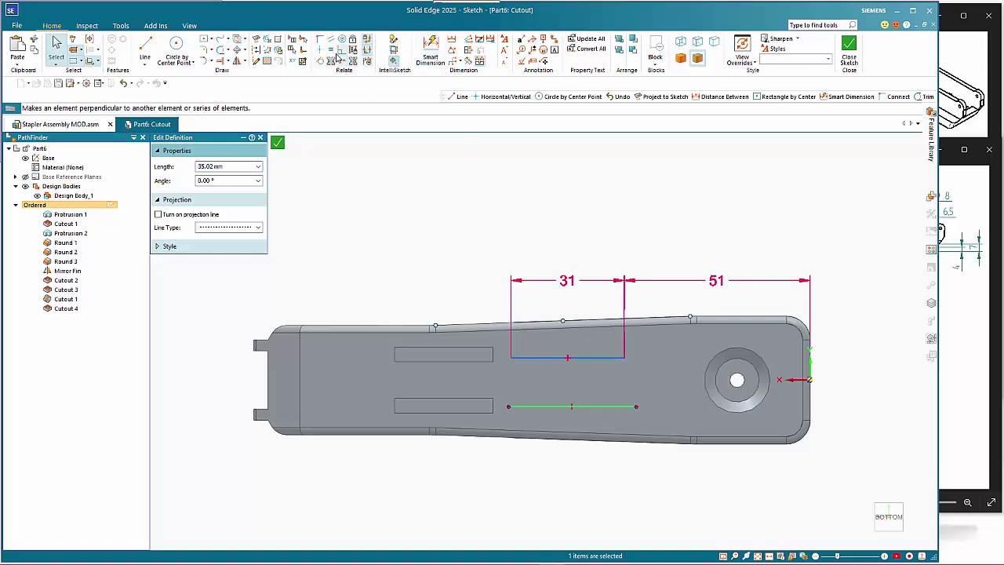
pyautogui.click(320, 49)
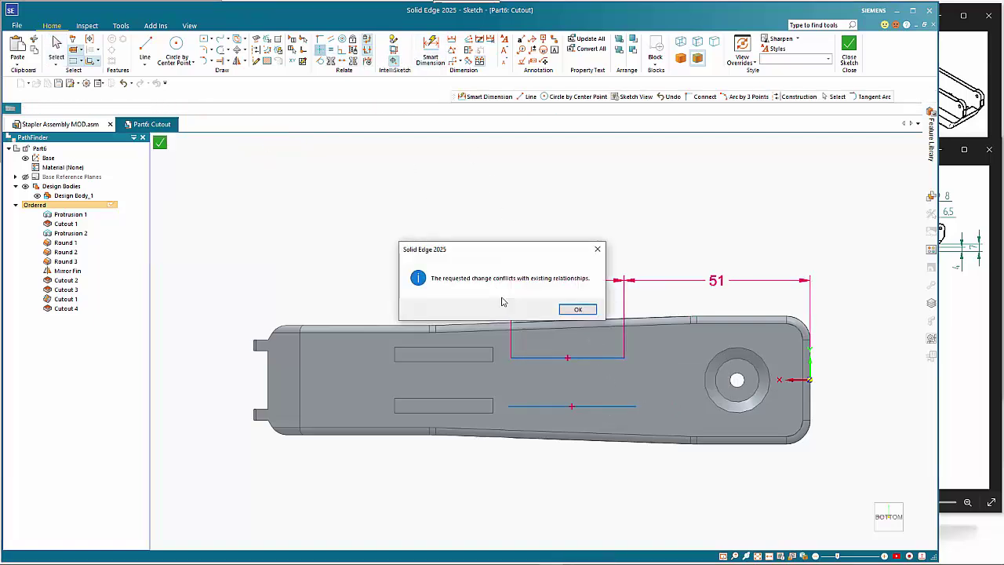
pyautogui.click(577, 309)
pyautogui.press('Escape')
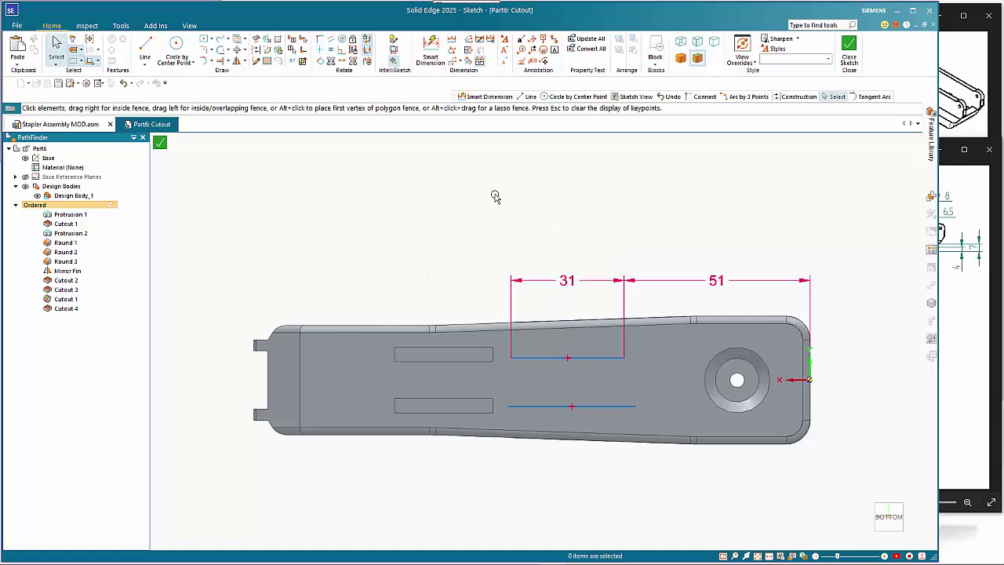
# Align both endpoints of the lower line vertically with the matching endpoints of the upper line using horizontal/vertical relationships.
pyautogui.click(320, 52)
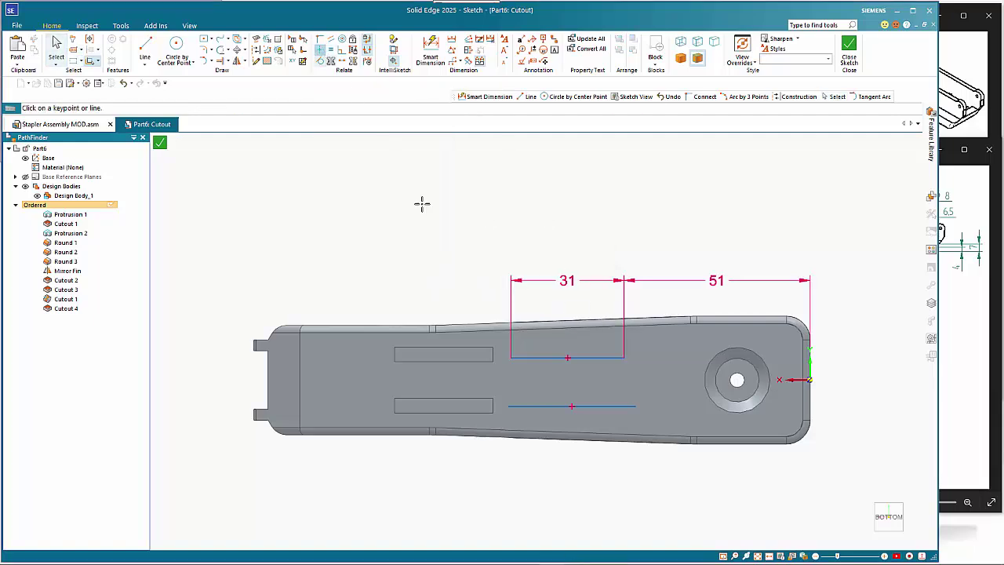
pyautogui.click(512, 357)
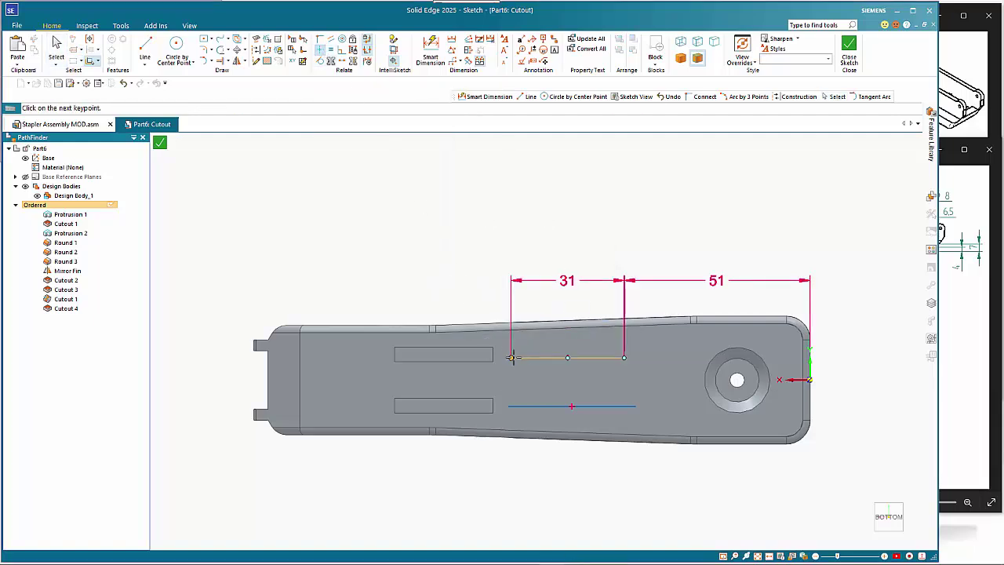
pyautogui.click(510, 404)
pyautogui.click(624, 357)
pyautogui.click(635, 405)
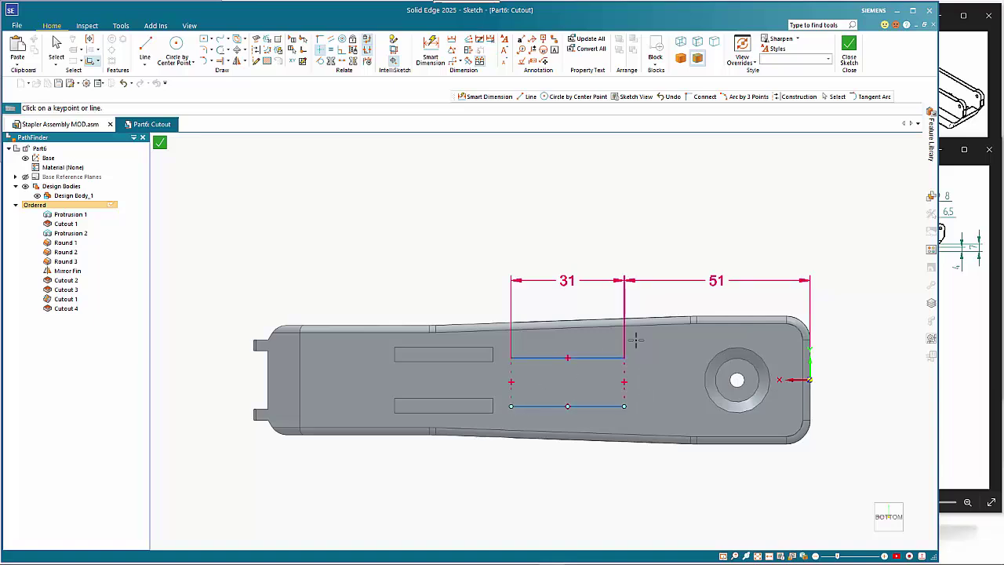
# Dimension the upper line from the origin and set the vertical offset to 7 mm.
pyautogui.click(430, 49)
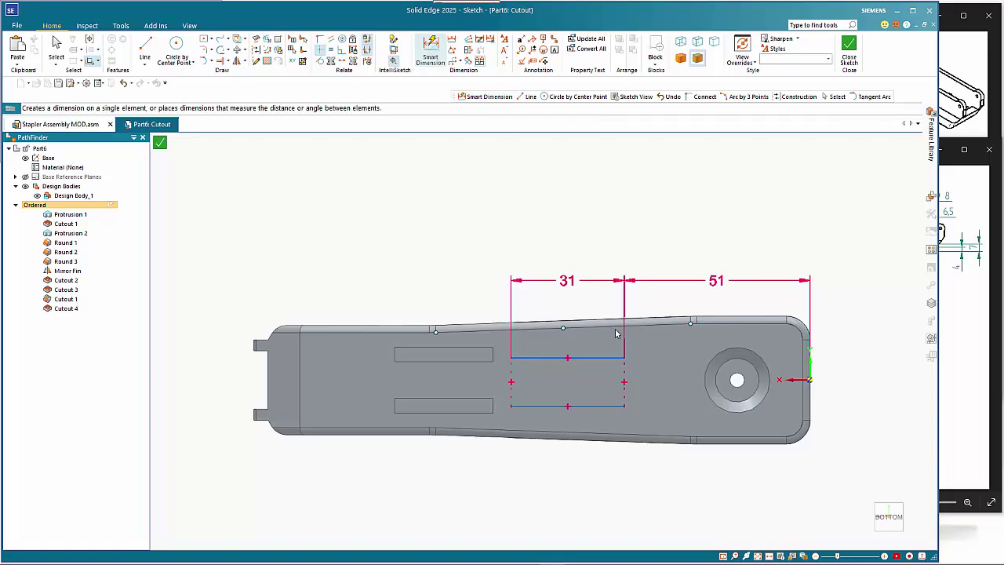
pyautogui.click(576, 357)
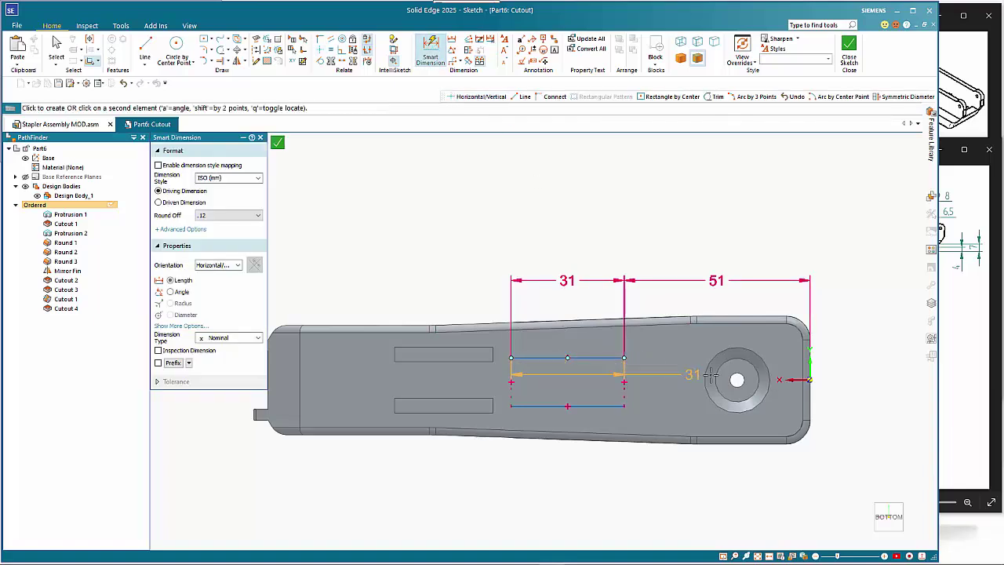
pyautogui.click(808, 379)
pyautogui.click(845, 327)
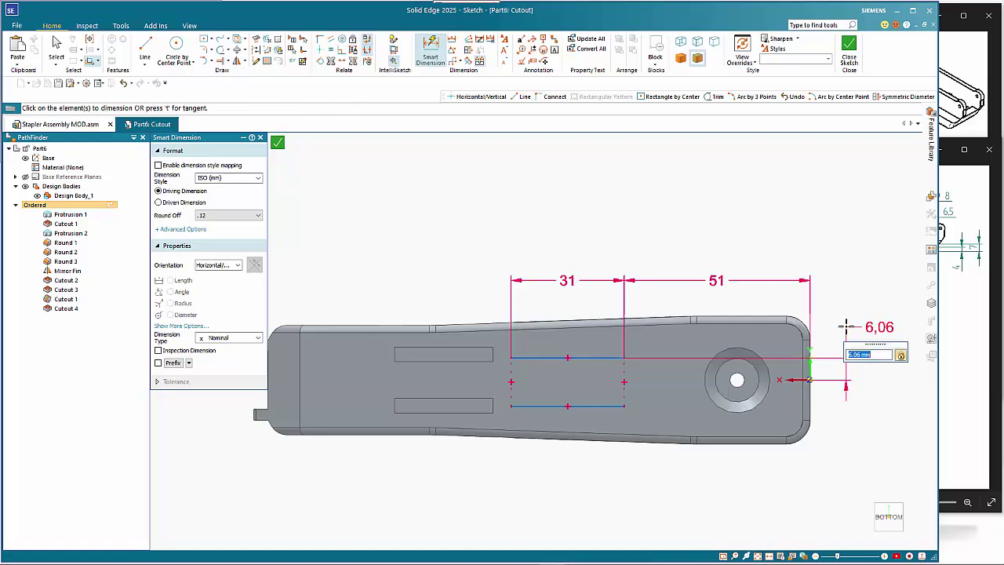
pyautogui.write('7')
pyautogui.press('Return')
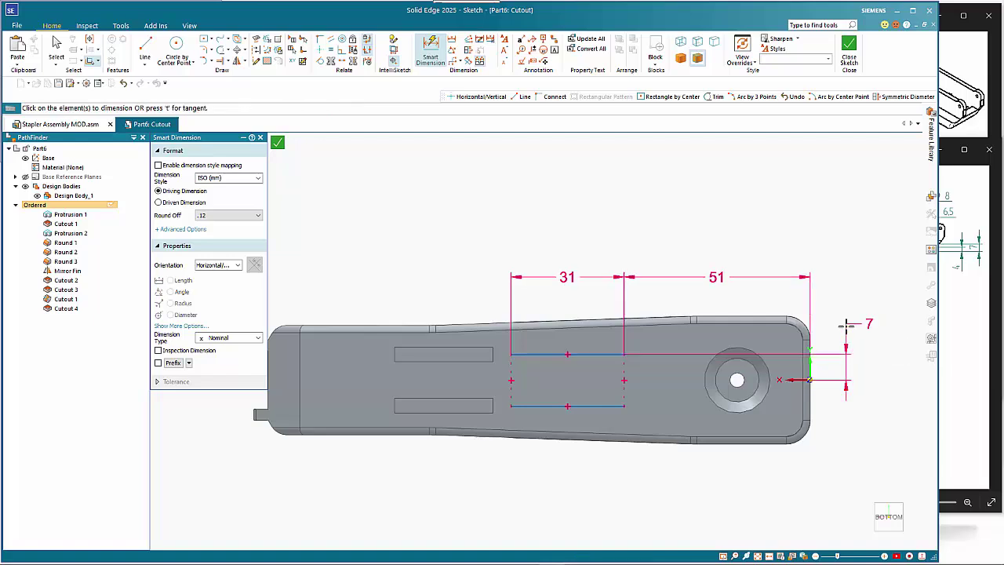
# Dimension the vertical spacing between the upper and lower lines and set it to 14 mm.
pyautogui.click(604, 407)
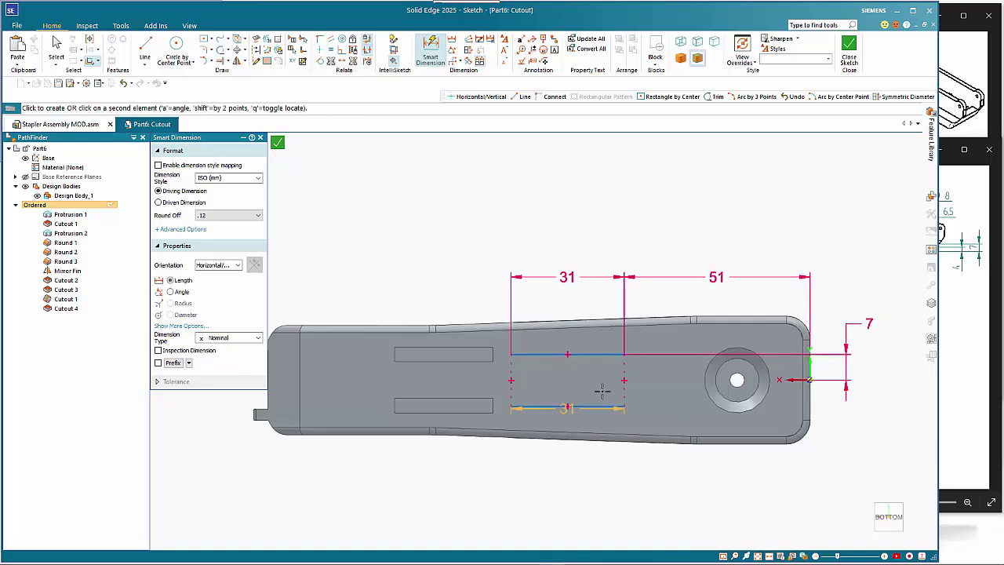
pyautogui.click(600, 355)
pyautogui.click(900, 388)
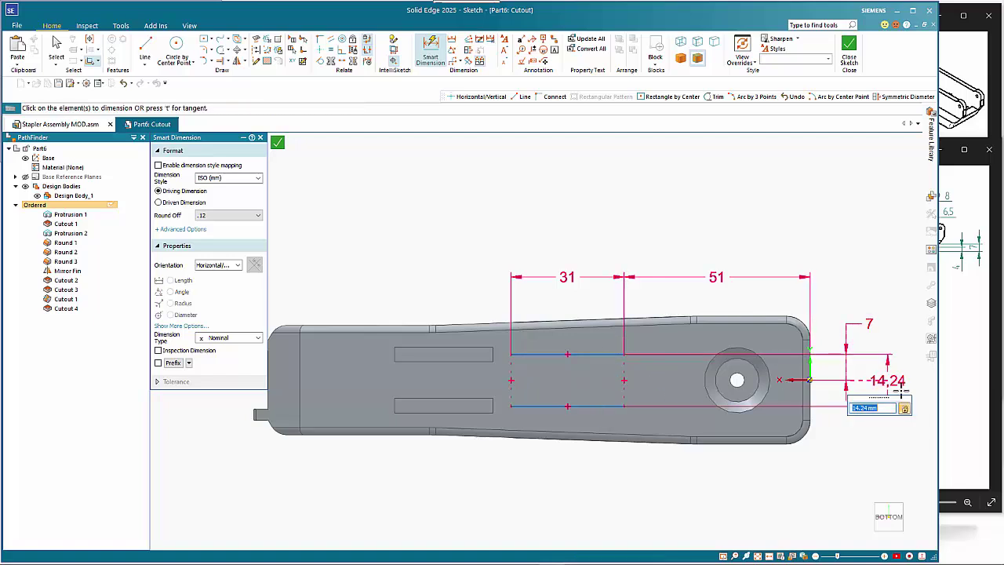
pyautogui.write('14')
pyautogui.press('Return')
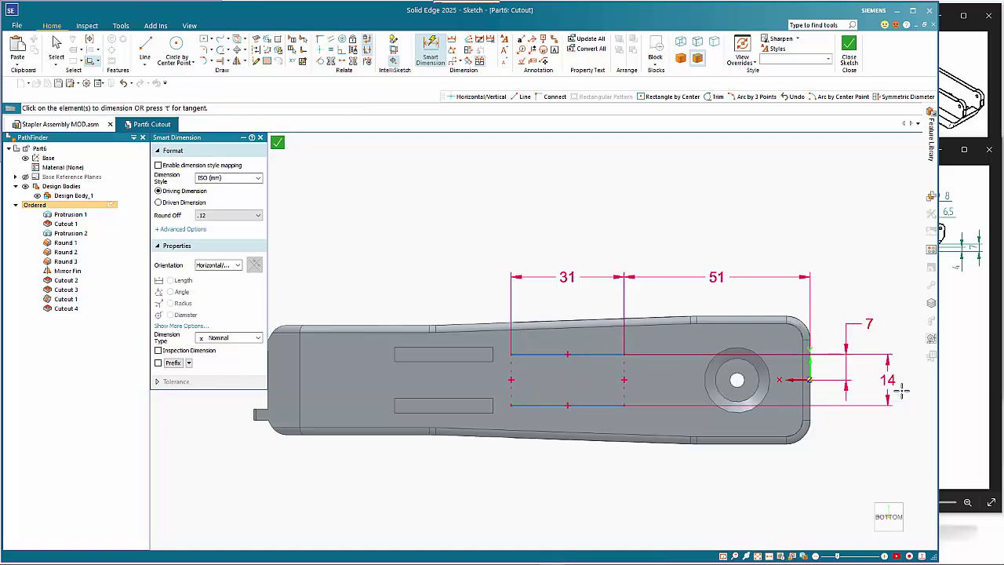
# Check the base 2.jpg drawing and sketch a horizontal centreline about 44 mm long between the two lines, running from the recess side to the pocket ends.
pyautogui.click(945, 480)
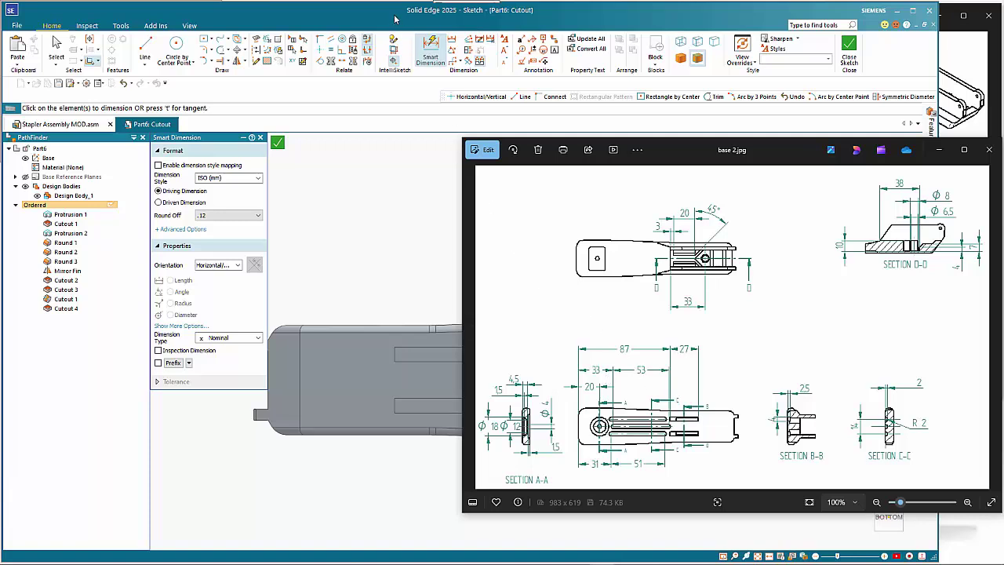
pyautogui.click(407, 41)
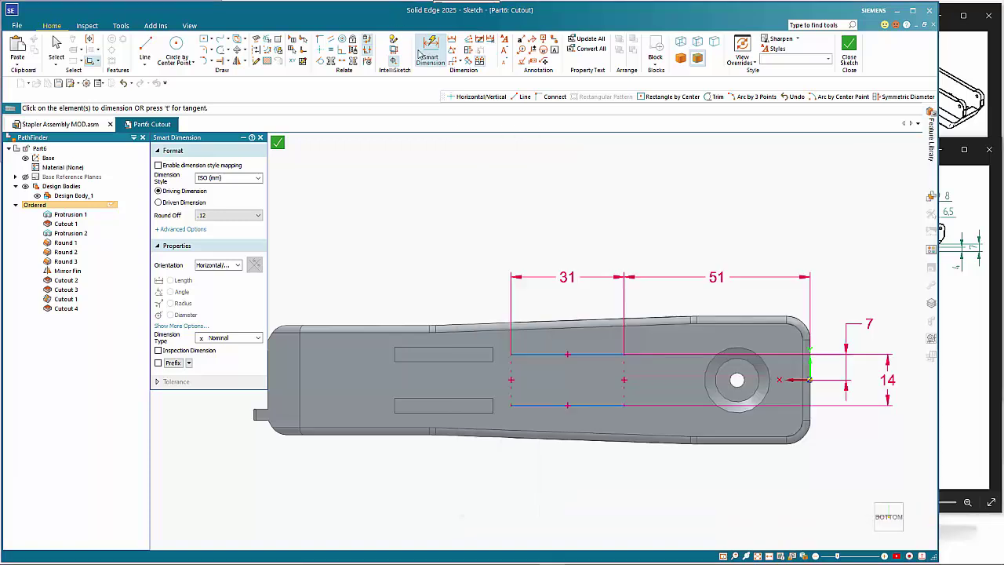
pyautogui.click(144, 47)
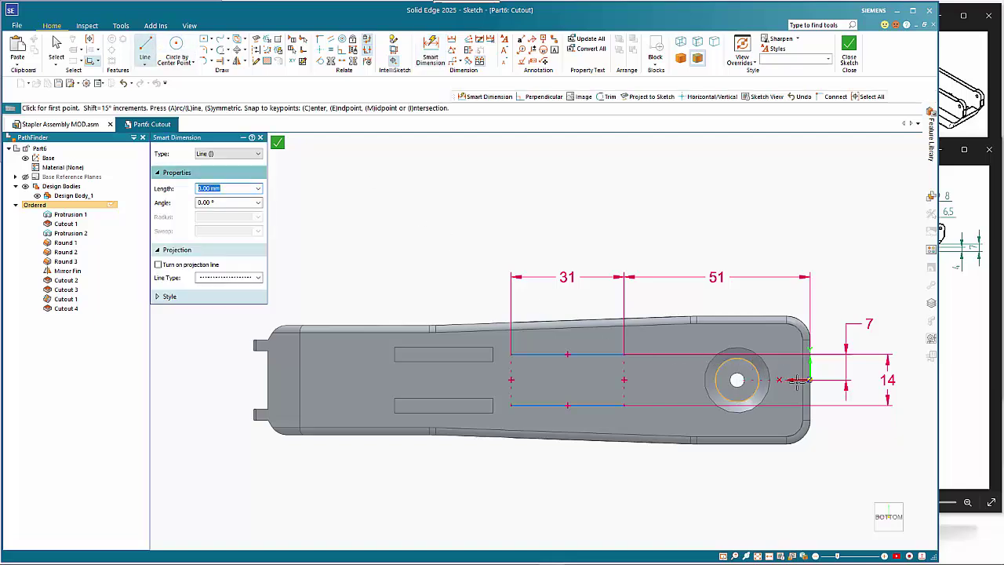
pyautogui.click(645, 379)
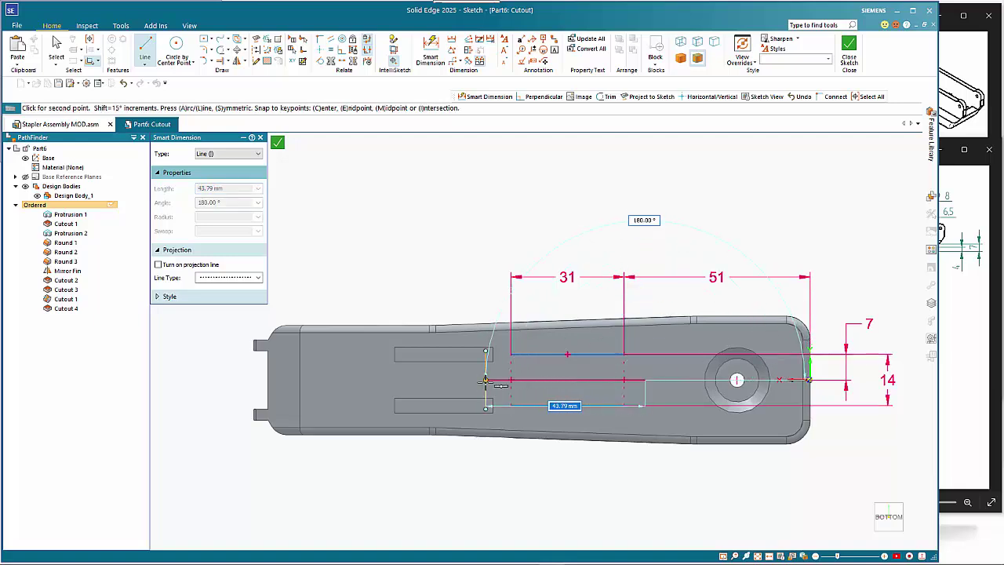
pyautogui.click(485, 379)
pyautogui.press('d')
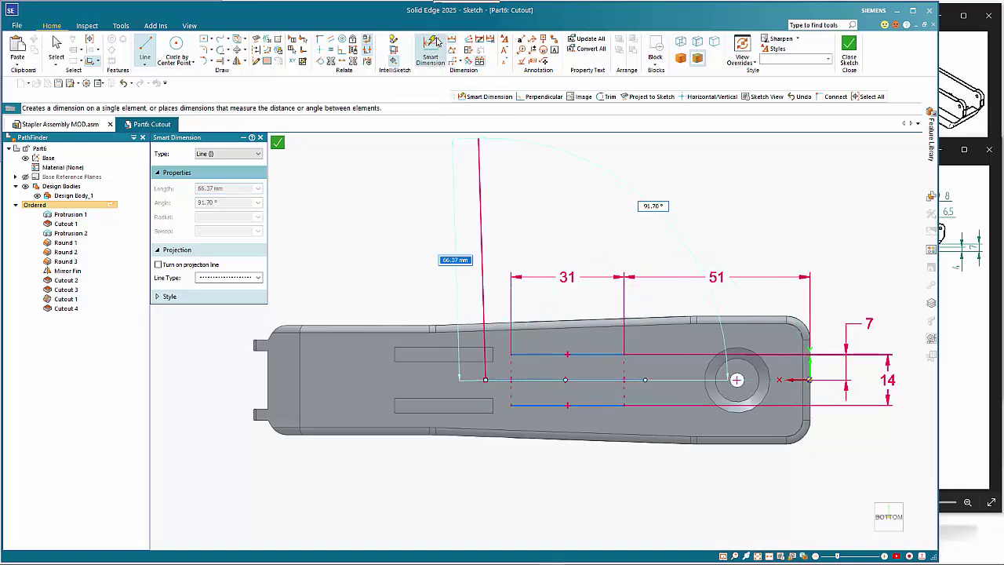
# Dimension the middle line's end nearest the round recess horizontally from the origin and set the distance to 53 mm.
pyautogui.click(600, 380)
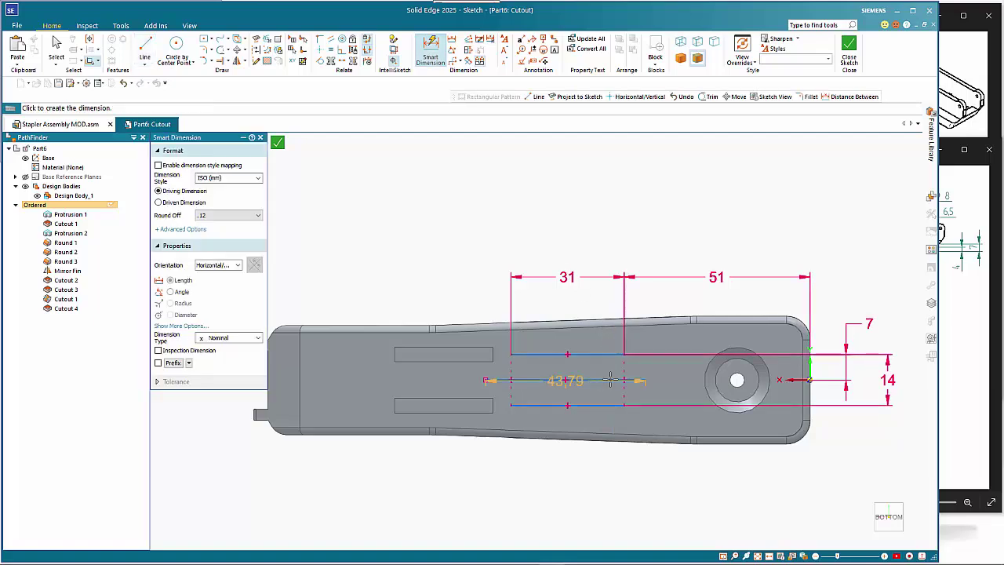
pyautogui.click(803, 367)
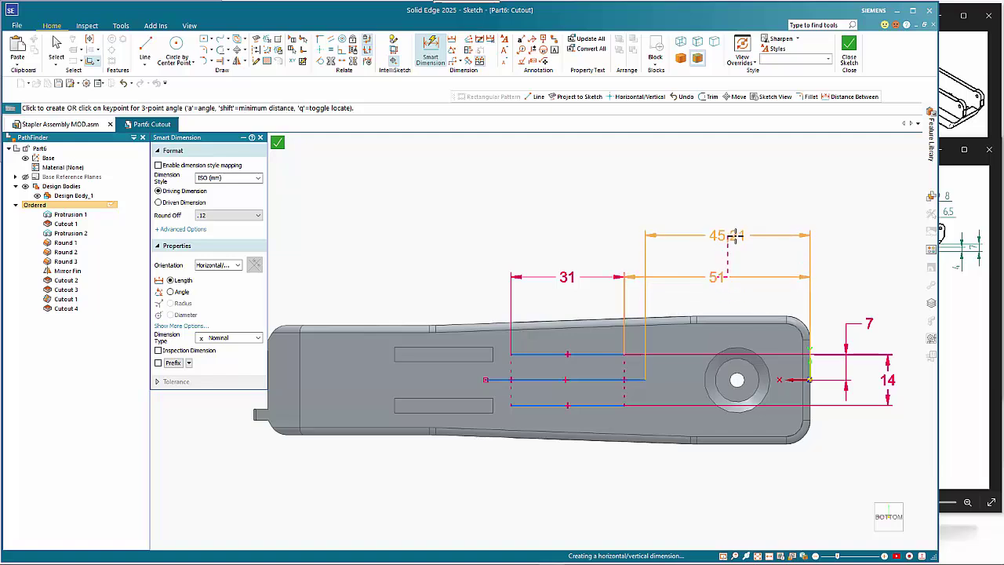
pyautogui.click(732, 222)
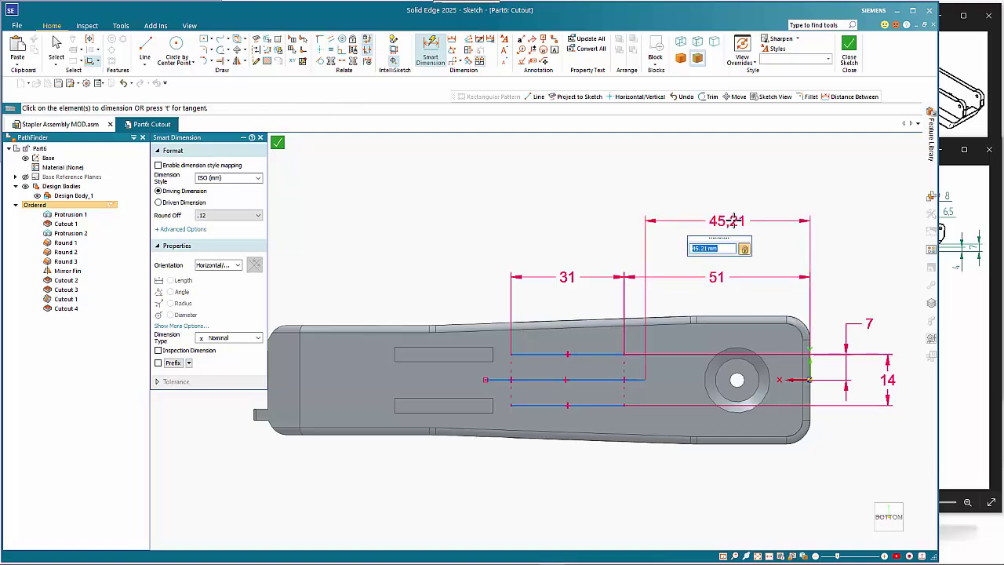
pyautogui.write('53')
pyautogui.press('Return')
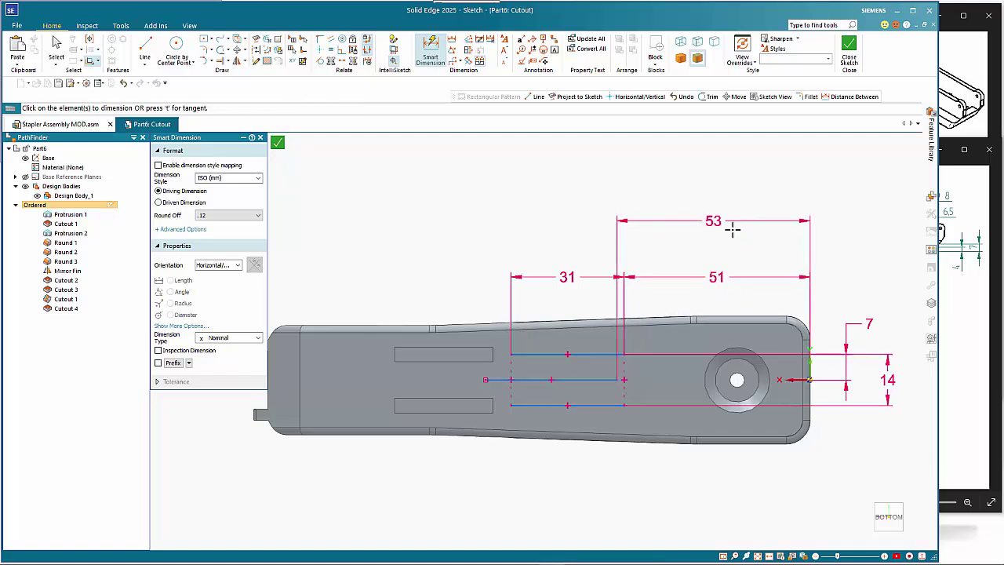
# Try to set the middle line's length to 33 mm through a driven dimension, and delete that dimension.
pyautogui.click(553, 379)
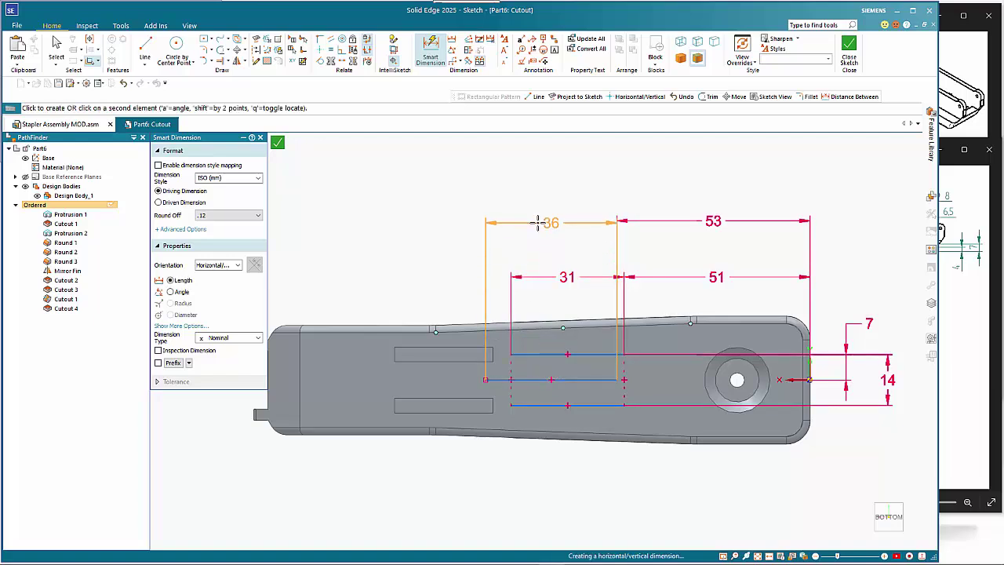
pyautogui.click(537, 220)
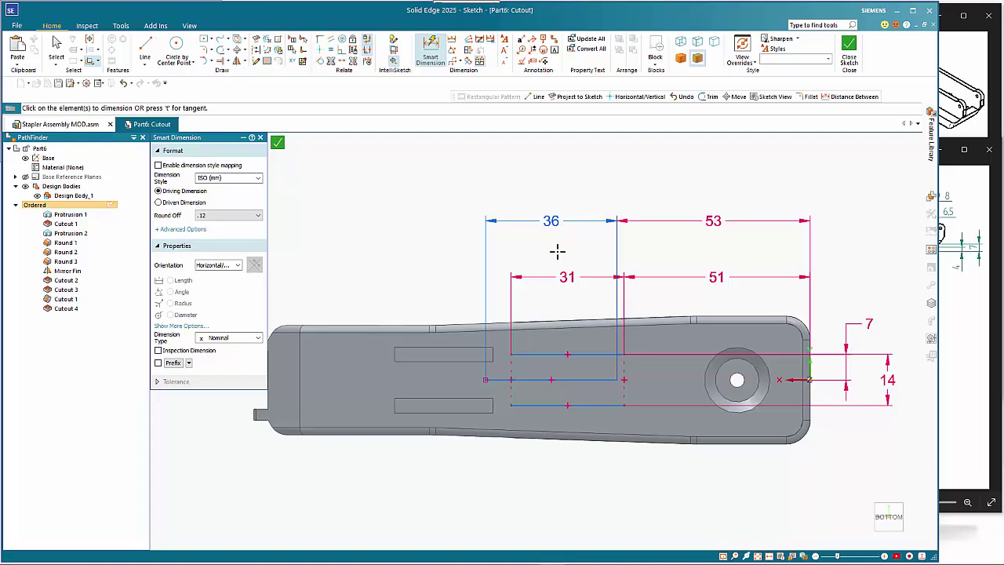
pyautogui.press('Escape')
pyautogui.click(552, 224)
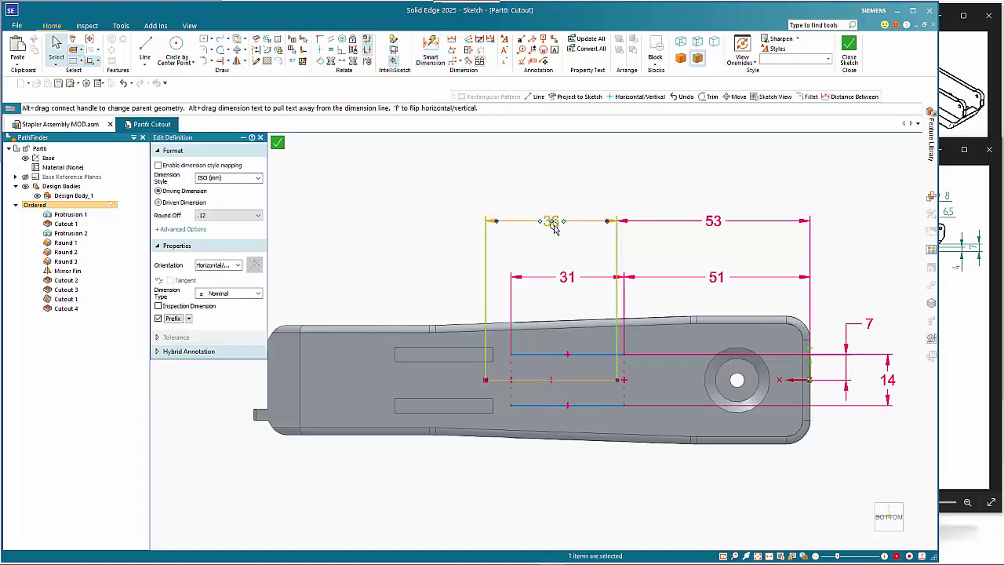
pyautogui.click(553, 229)
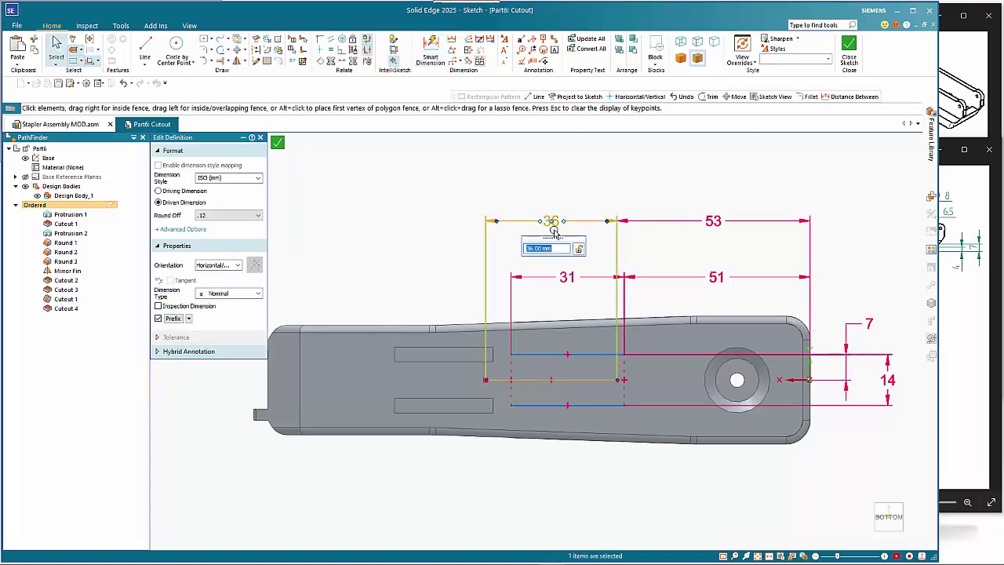
pyautogui.press('Return')
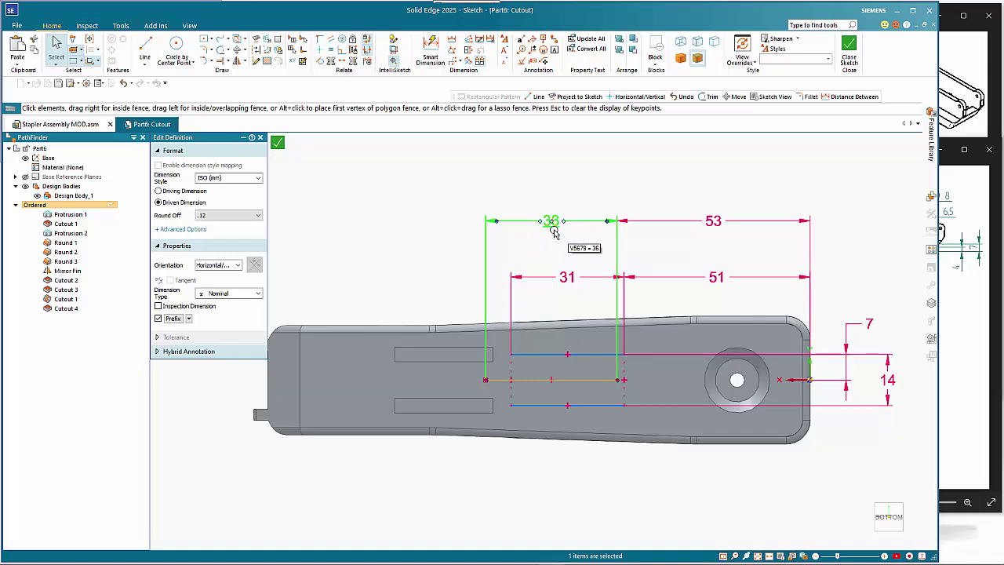
pyautogui.press('Escape')
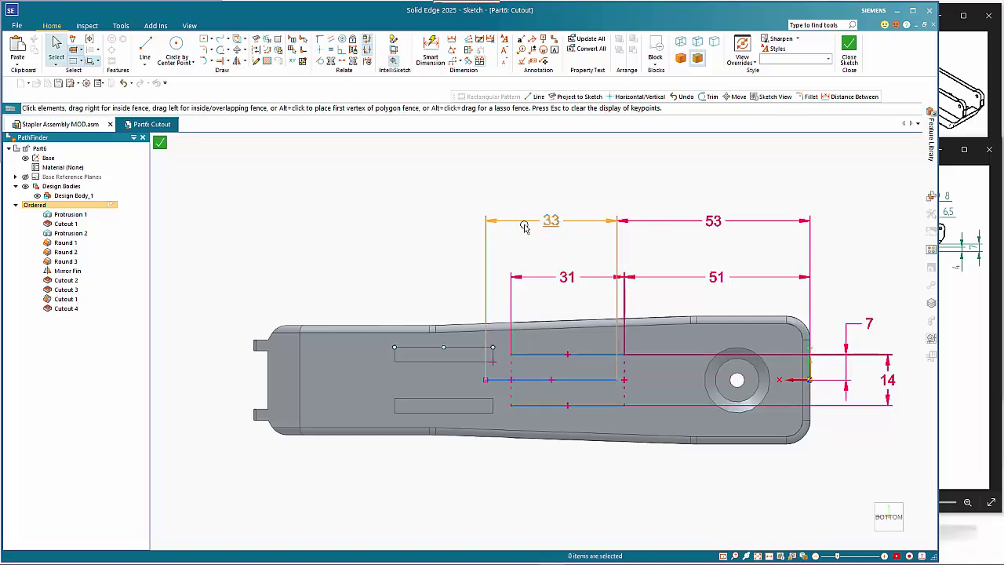
pyautogui.click(575, 219)
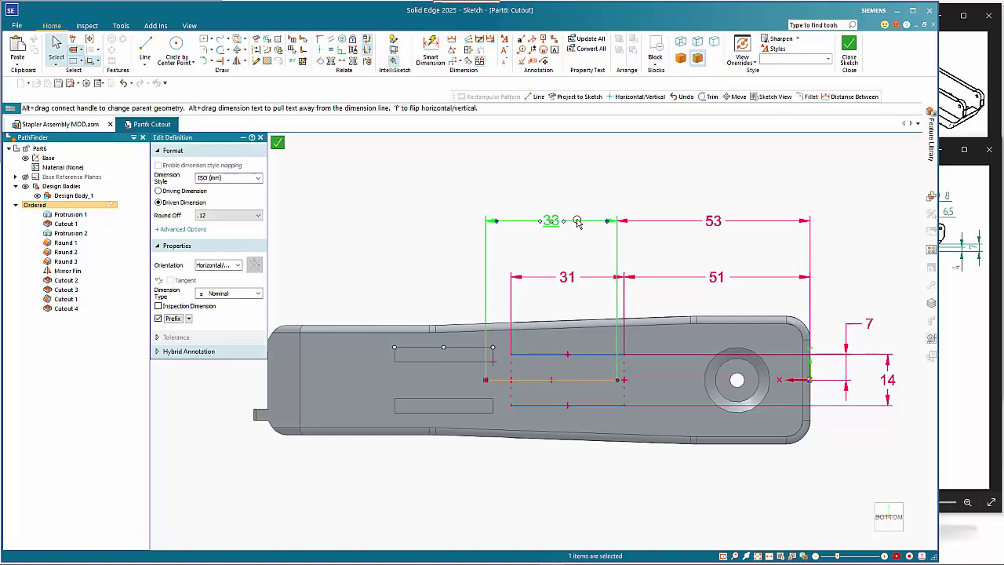
pyautogui.press('Delete')
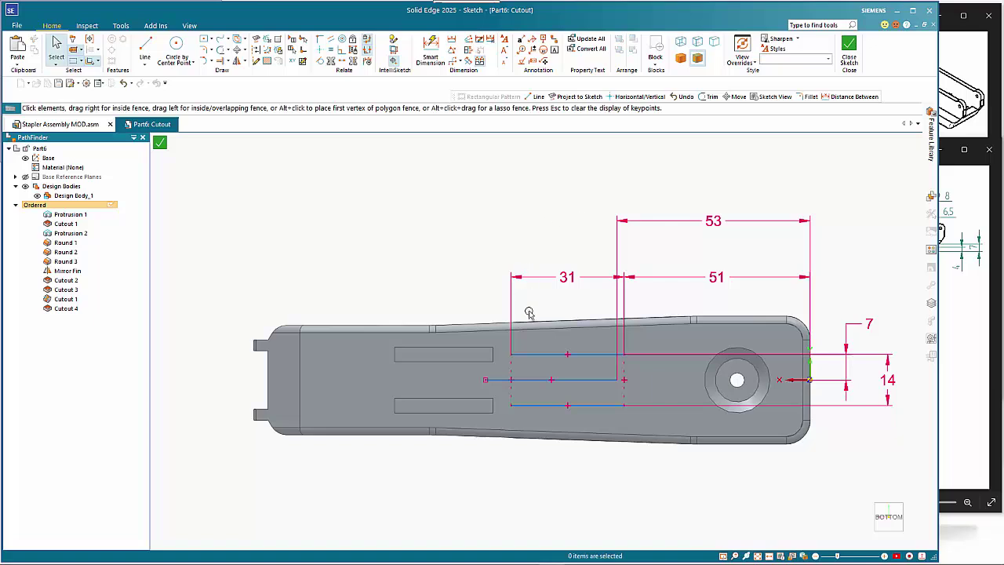
# Delete the relationship that fixes the middle line's end nearest the rectangular pockets.
pyautogui.scroll(5, 511, 391)
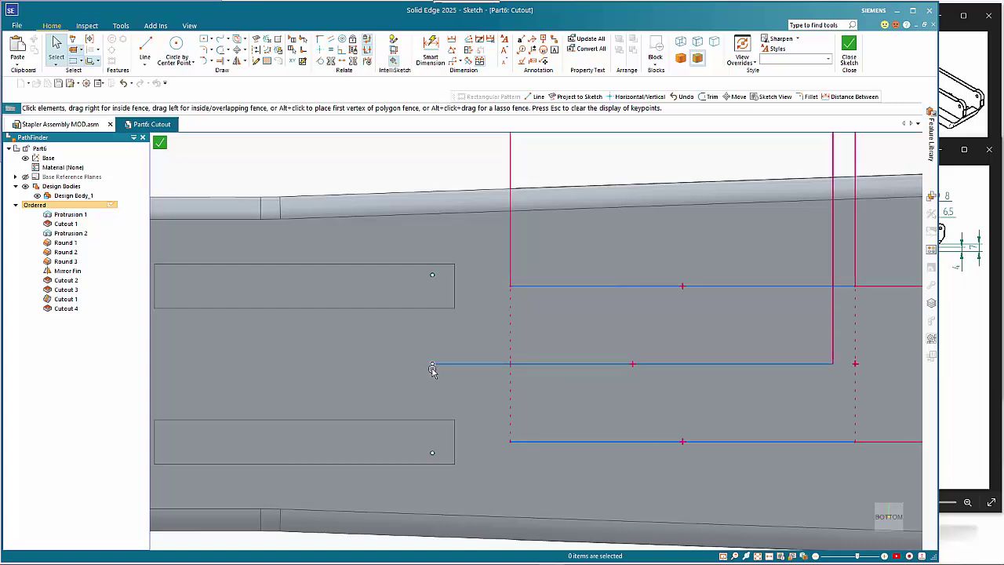
pyautogui.click(432, 365)
pyautogui.press('Delete')
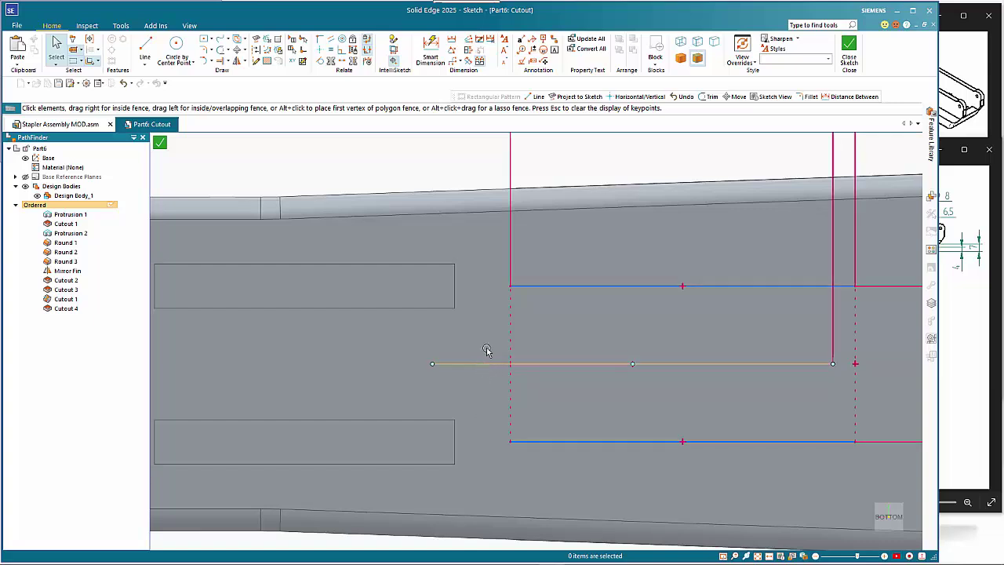
# Dimension the middle line's length and set it to 33 mm.
pyautogui.click(430, 51)
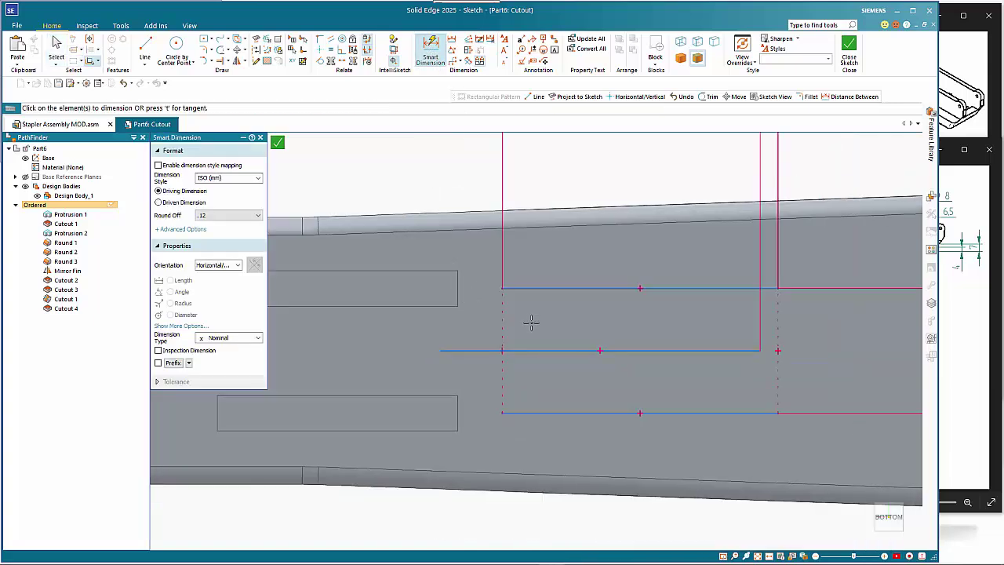
pyautogui.scroll(-4, 521, 318)
pyautogui.click(539, 337)
pyautogui.click(541, 157)
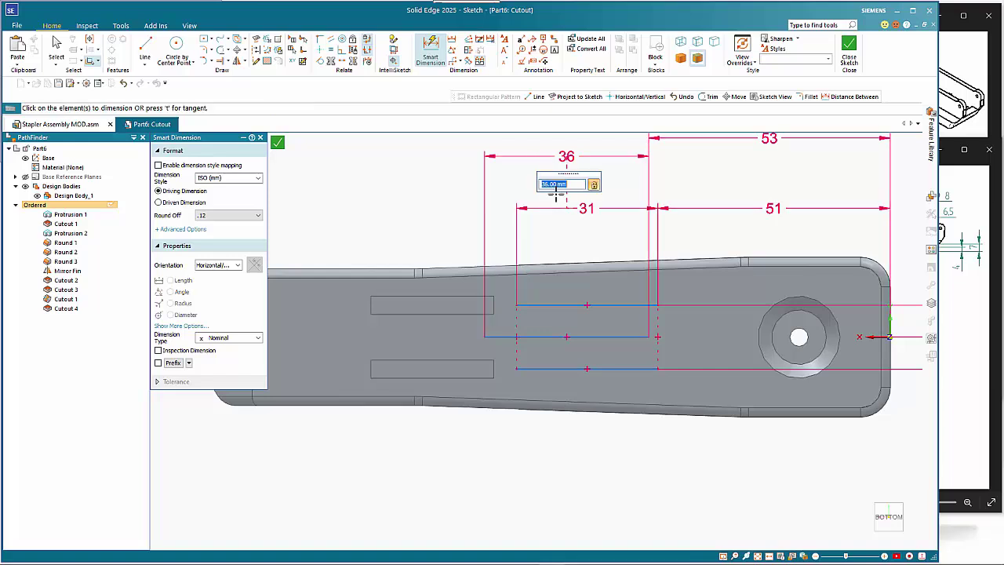
pyautogui.write('33')
pyautogui.press('Return')
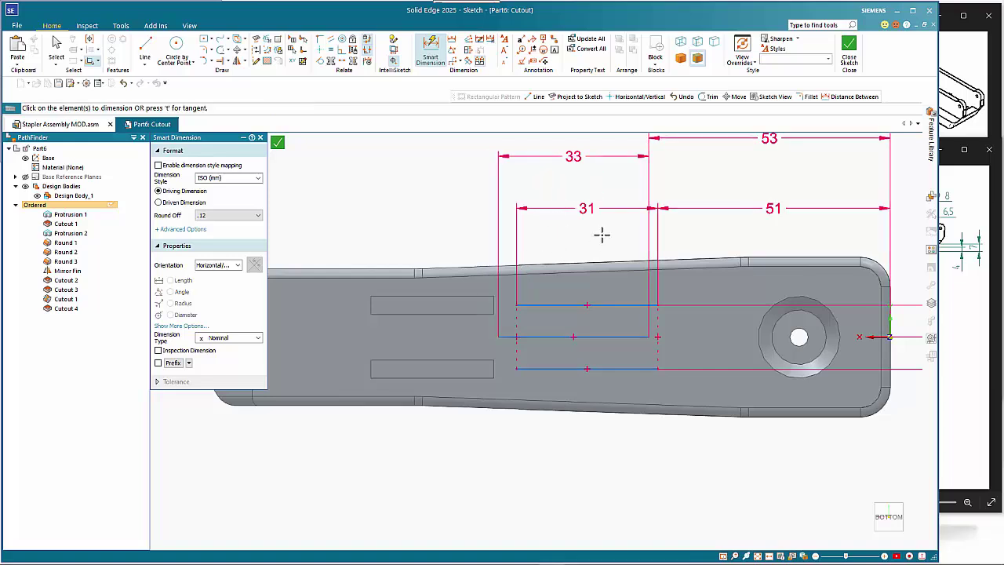
# Finish the cutout profile, save its open lines as a sketch, and cancel the Extrude command.
pyautogui.click(277, 143)
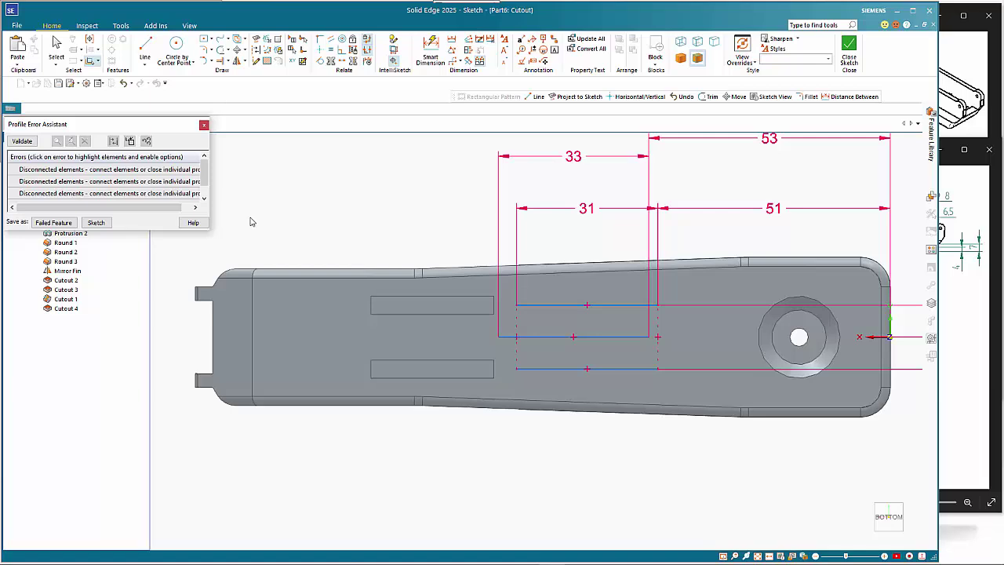
pyautogui.click(96, 223)
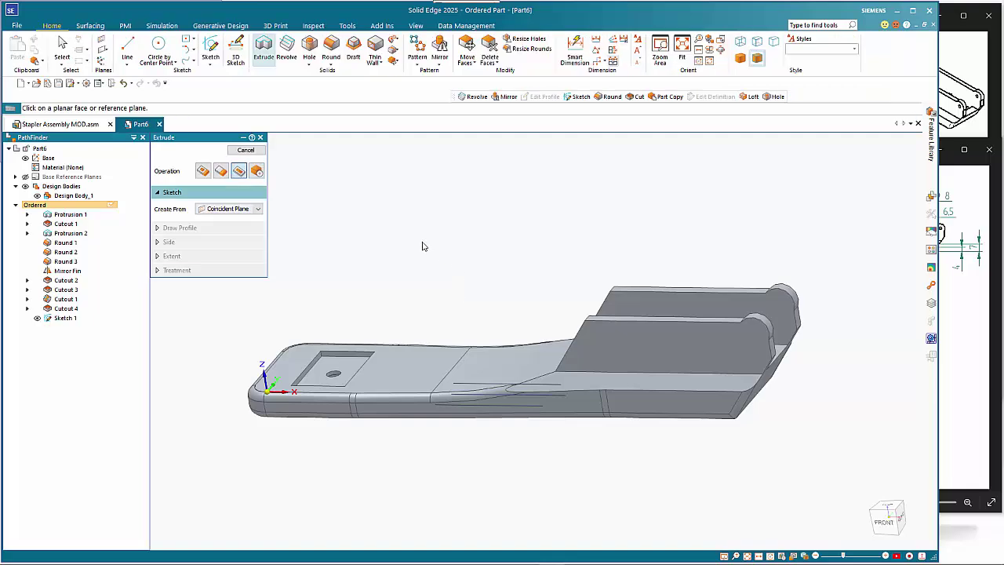
pyautogui.click(248, 151)
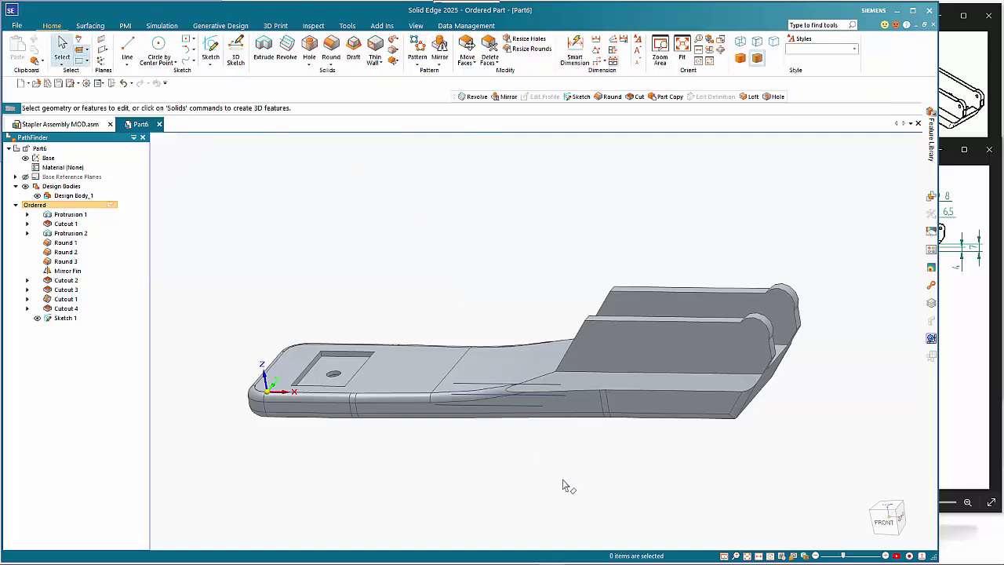
# Start a Slot feature on the base's underside with a slot width of 2 mm and arc ends.
pyautogui.moveTo(555, 461); pyautogui.dragTo(548, 208, button='middle')
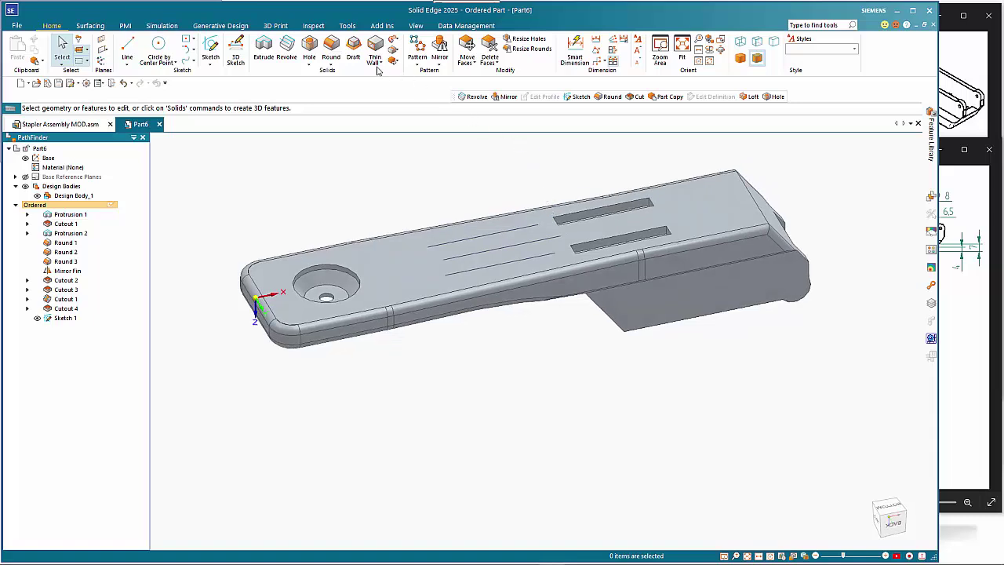
pyautogui.click(332, 64)
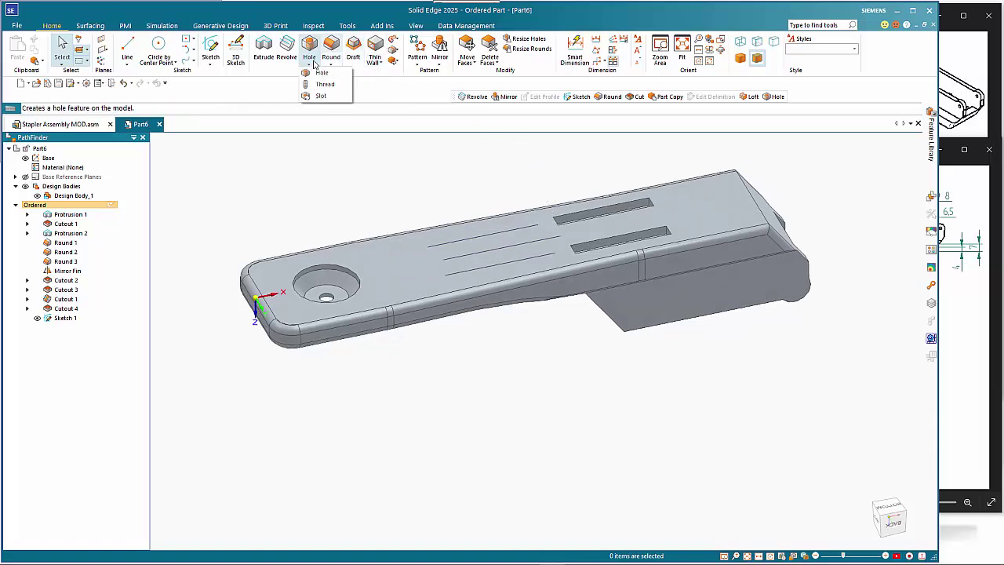
pyautogui.click(309, 63)
pyautogui.click(376, 172)
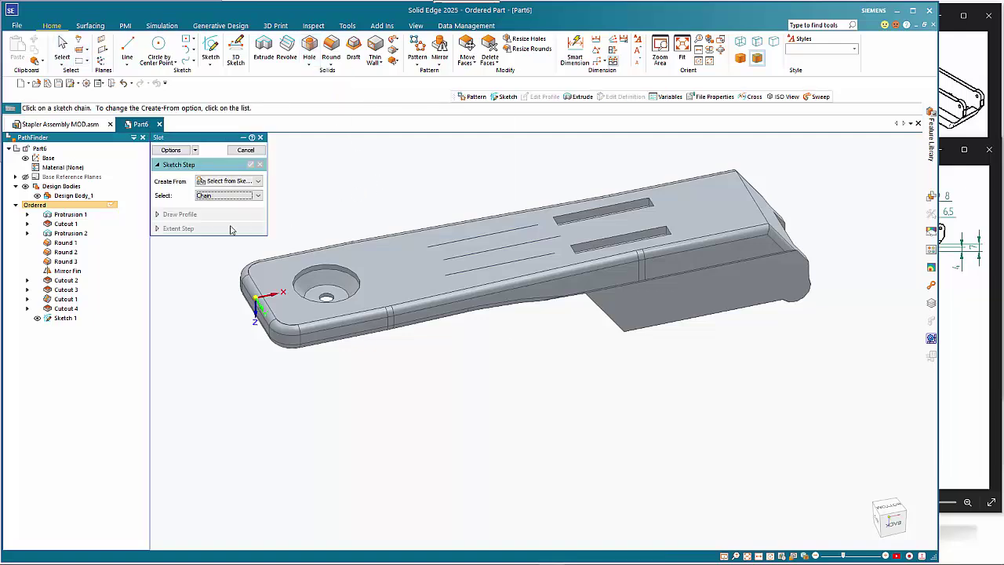
pyautogui.click(170, 150)
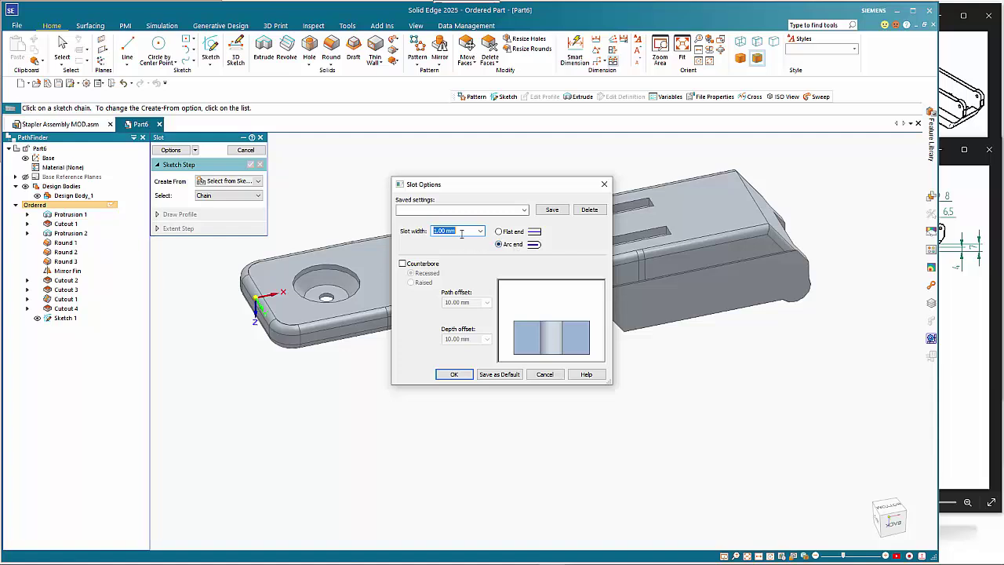
pyautogui.write('2')
pyautogui.press('Tab')
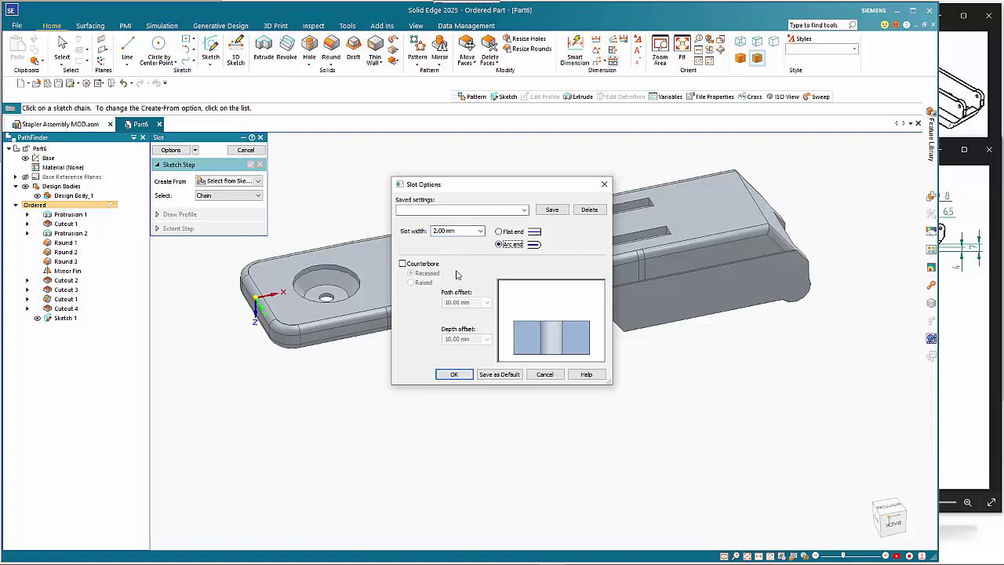
pyautogui.click(454, 374)
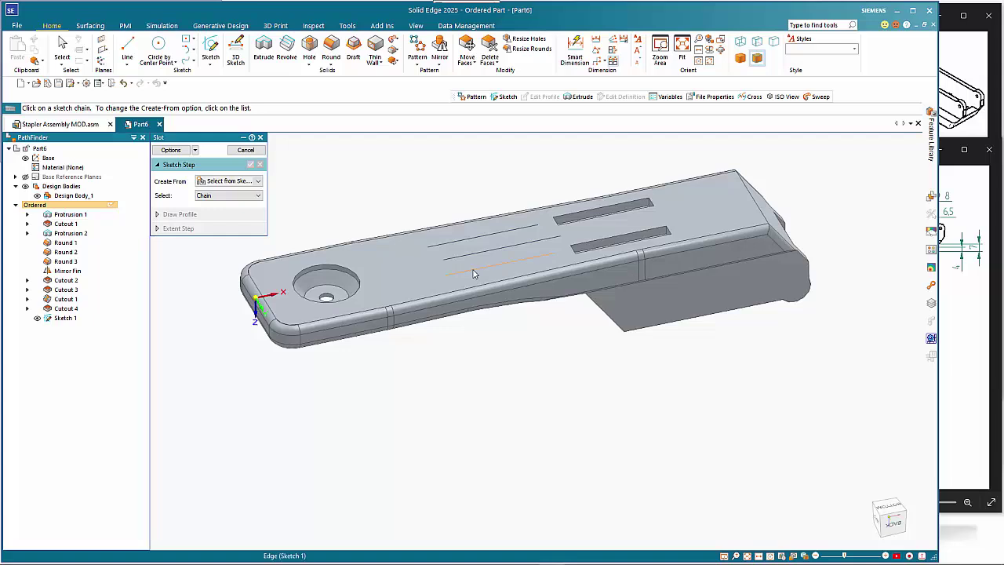
# Select the three lengthwise sketch lines on the underside as the slot paths and accept them.
pyautogui.click(473, 272)
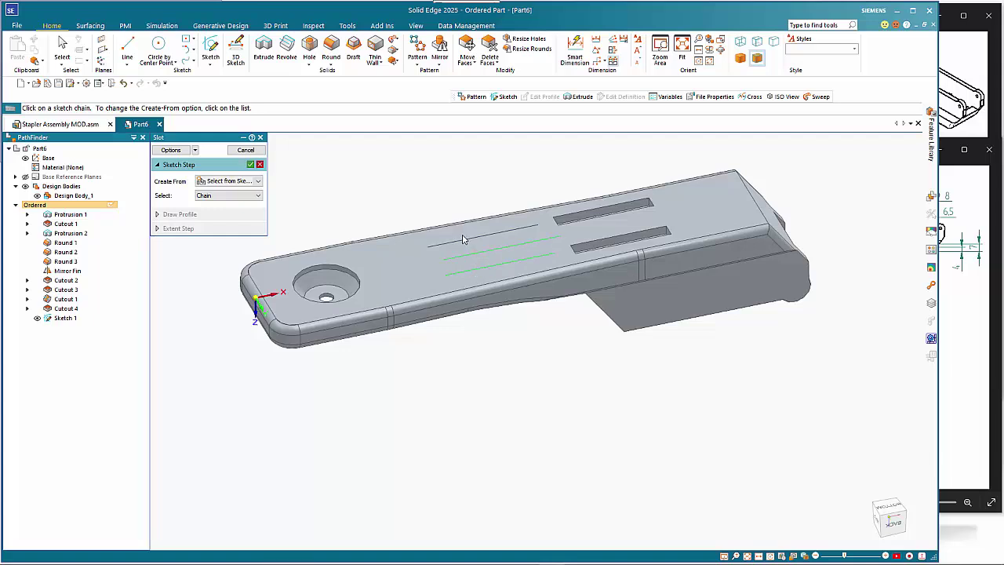
pyautogui.click(463, 241)
pyautogui.rightClick(482, 328)
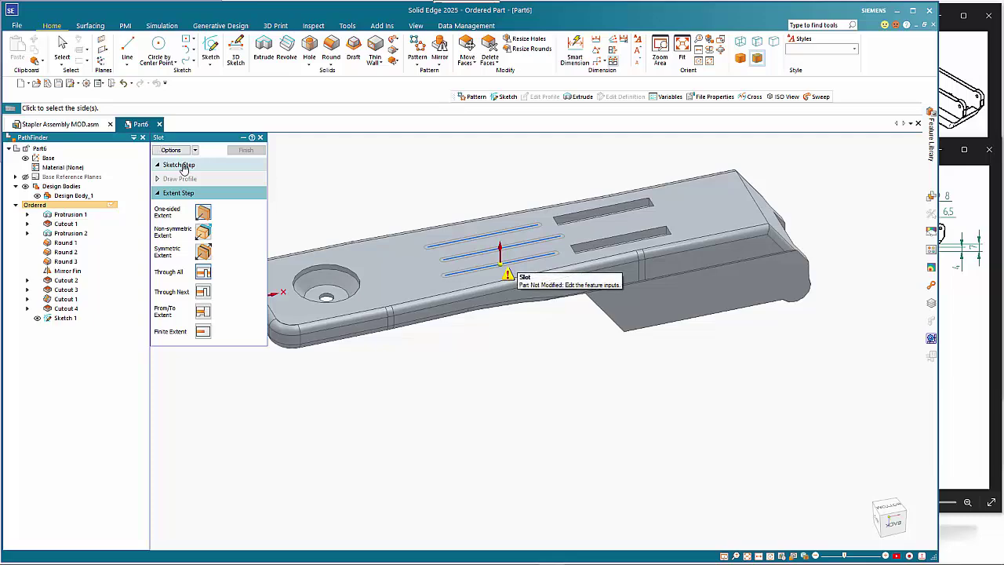
# Cut the three slots into the body with a finite extent of 2 mm and finish the Slot feature.
pyautogui.moveTo(483, 366); pyautogui.dragTo(487, 327, button='middle')
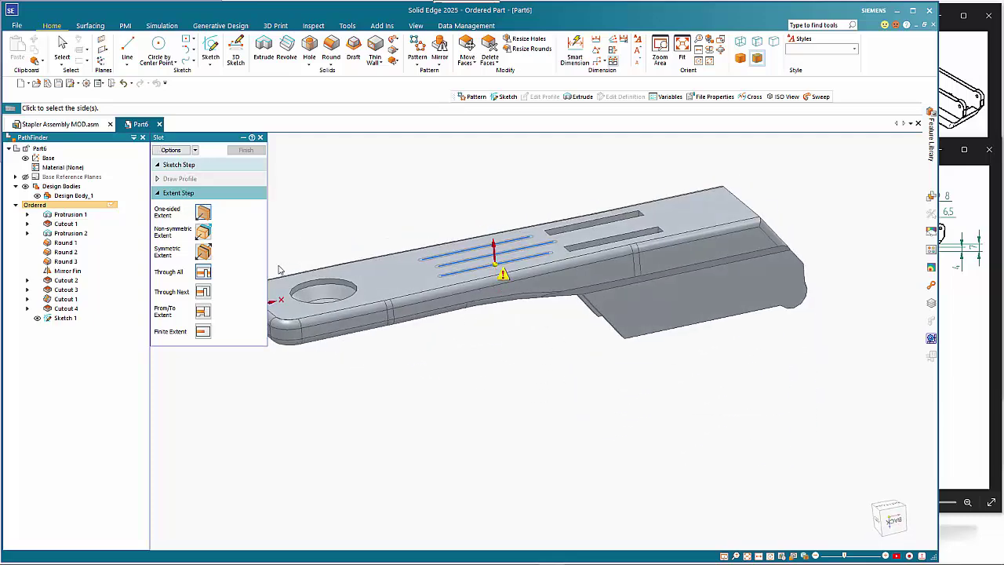
pyautogui.click(203, 272)
pyautogui.click(203, 333)
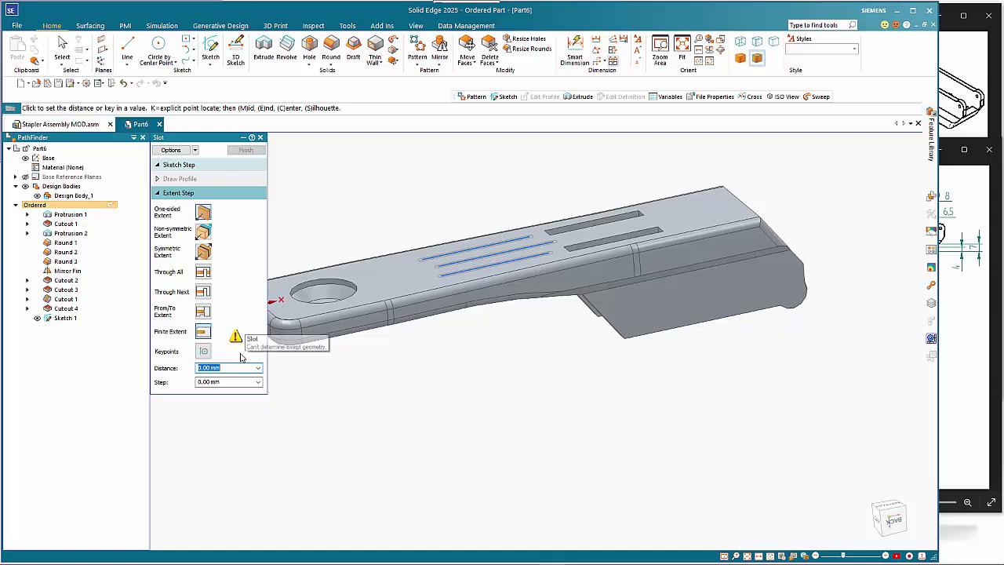
pyautogui.write('2')
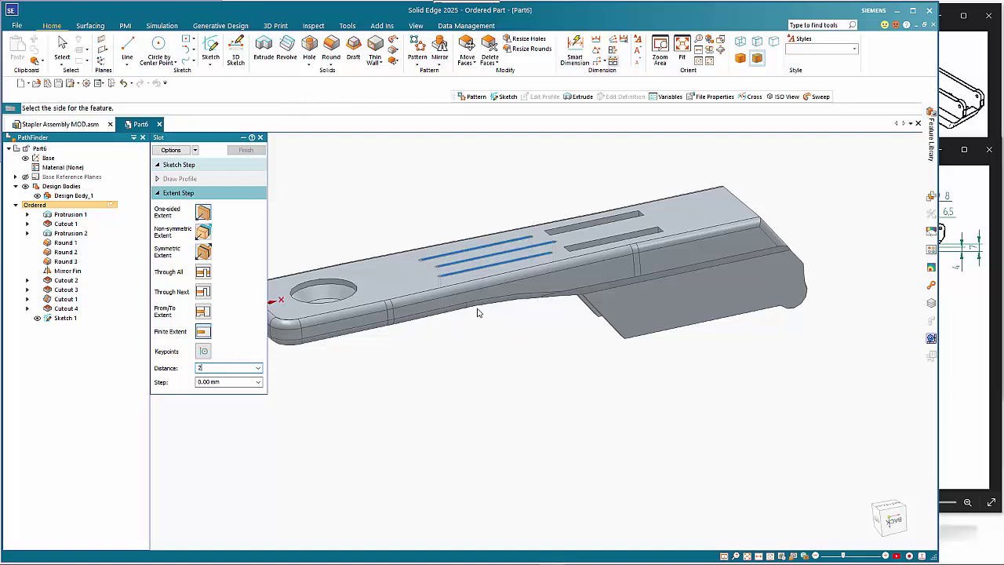
pyautogui.click(499, 342)
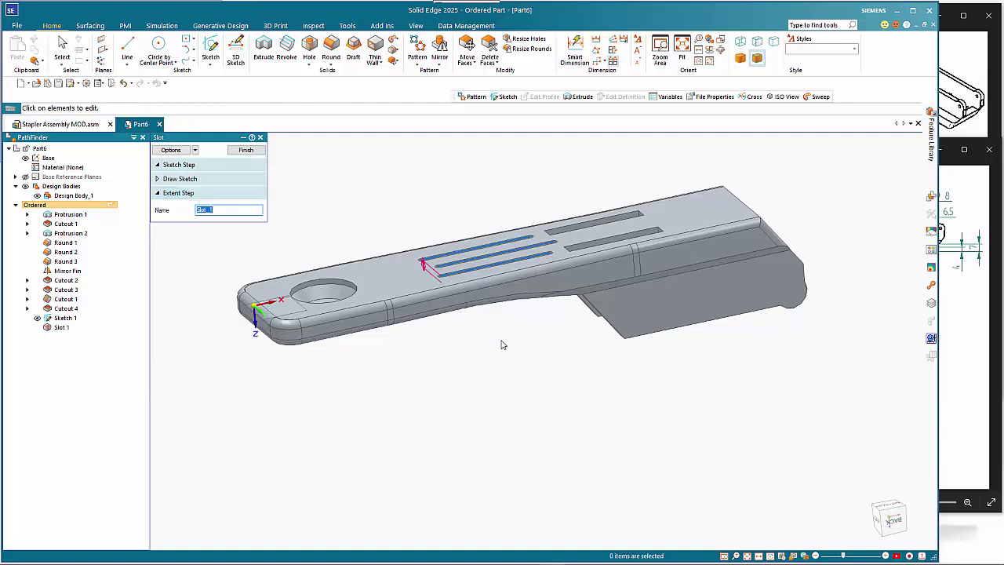
pyautogui.rightClick(503, 345)
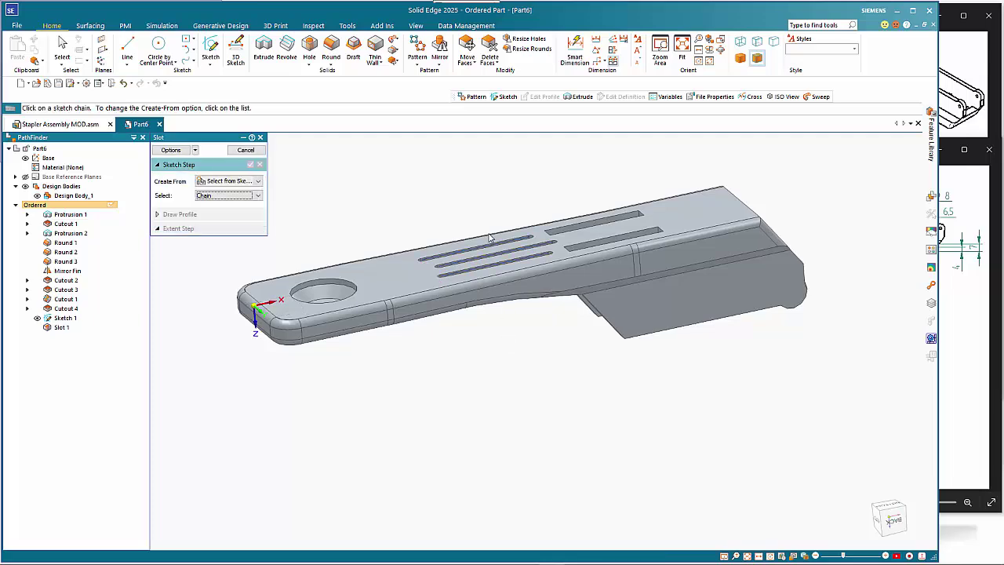
pyautogui.scroll(6, 489, 236)
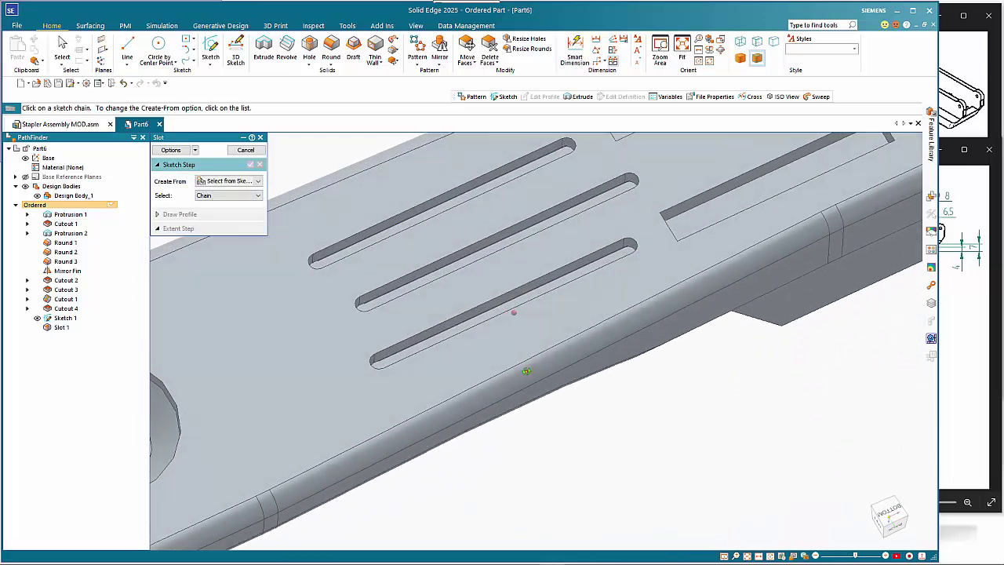
pyautogui.moveTo(526, 370); pyautogui.dragTo(507, 308, button='middle')
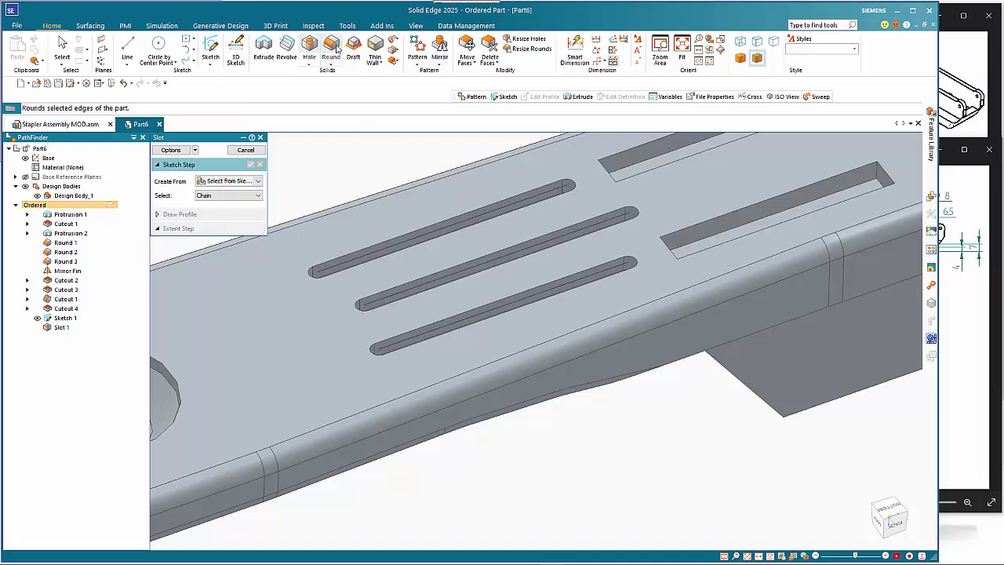
pyautogui.press('Escape')
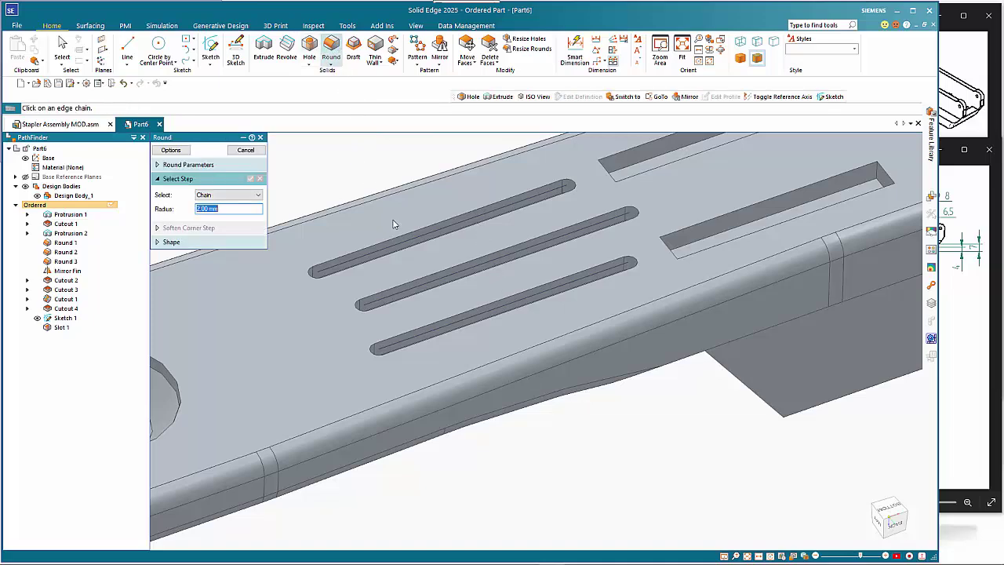
# Round the floor edges of all three slots with a 1 mm radius.
pyautogui.moveTo(394, 224); pyautogui.dragTo(398, 253, button='middle')
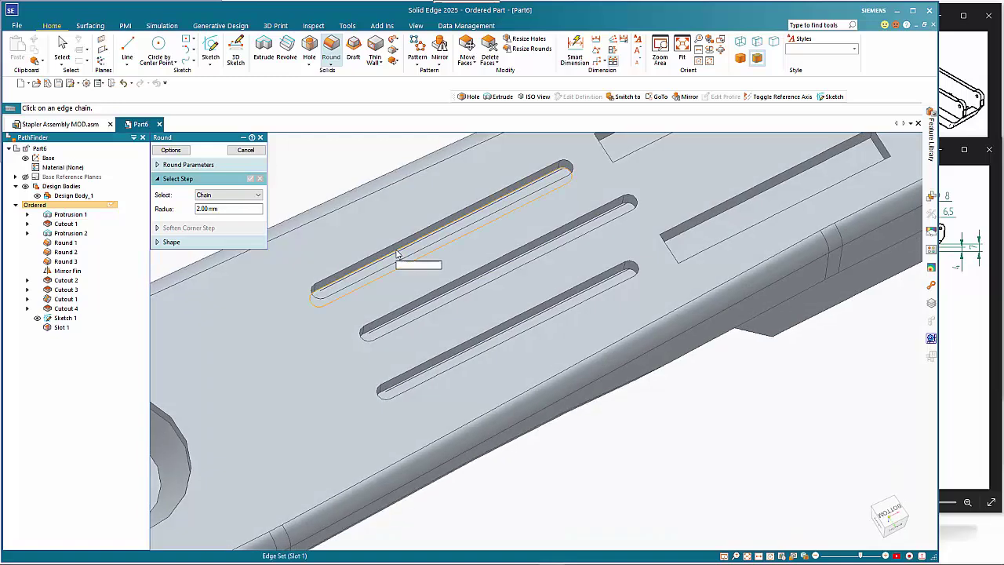
pyautogui.doubleClick(221, 211)
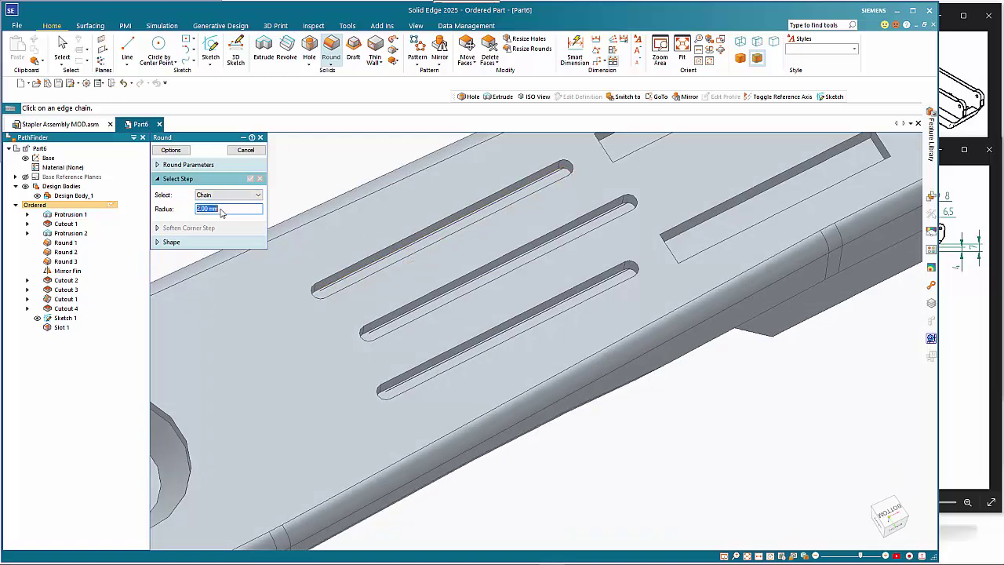
pyautogui.write('1')
pyautogui.press('Tab')
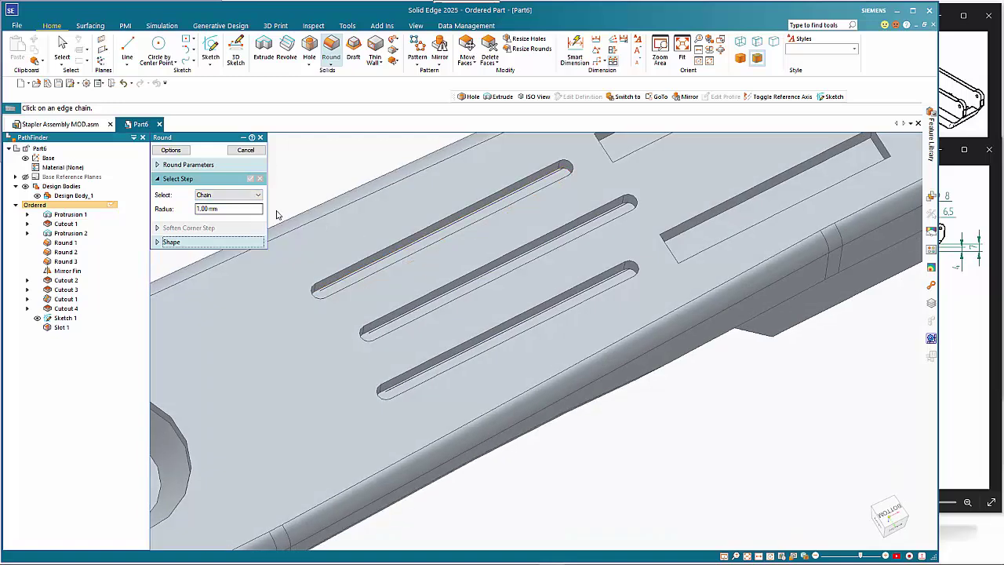
pyautogui.click(389, 258)
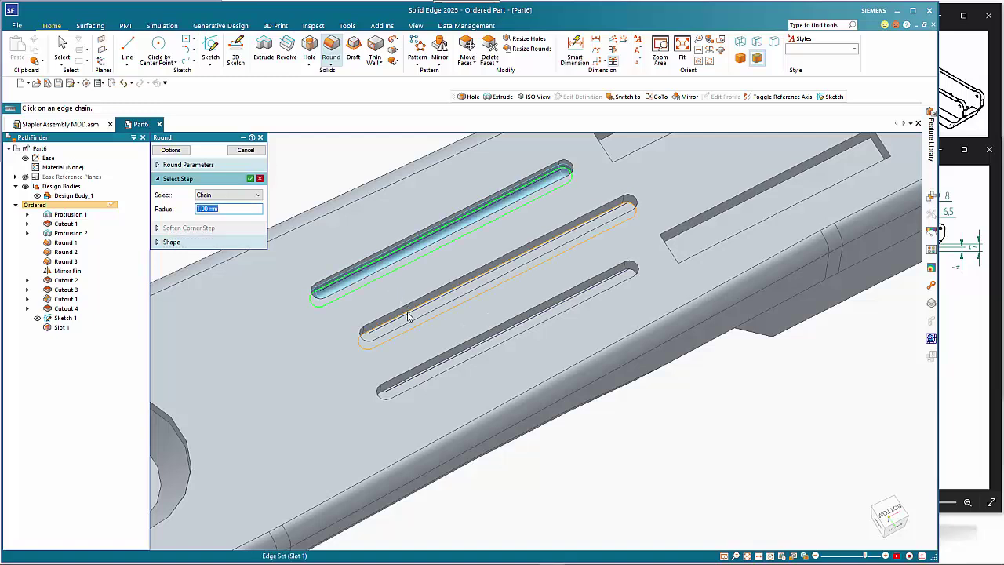
pyautogui.click(407, 309)
pyautogui.click(448, 355)
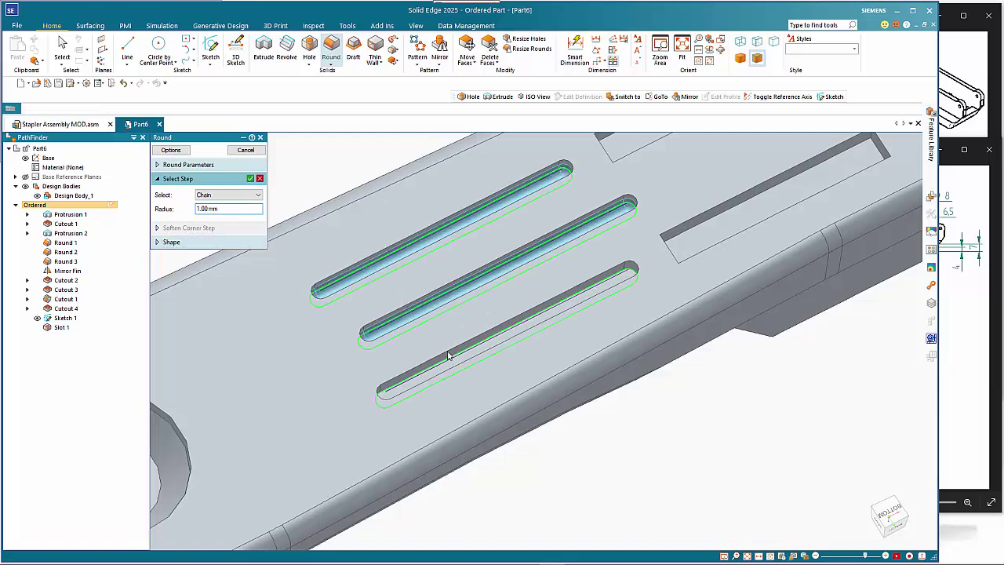
pyautogui.rightClick(445, 305)
pyautogui.scroll(-2, 436, 266)
pyautogui.moveTo(436, 266); pyautogui.dragTo(292, 200, button='middle')
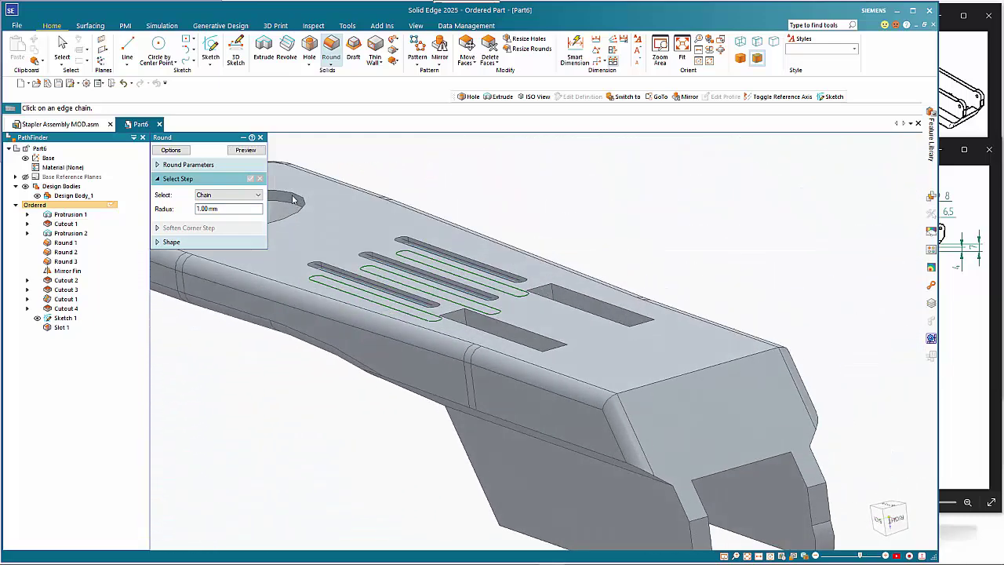
pyautogui.rightClick(604, 214)
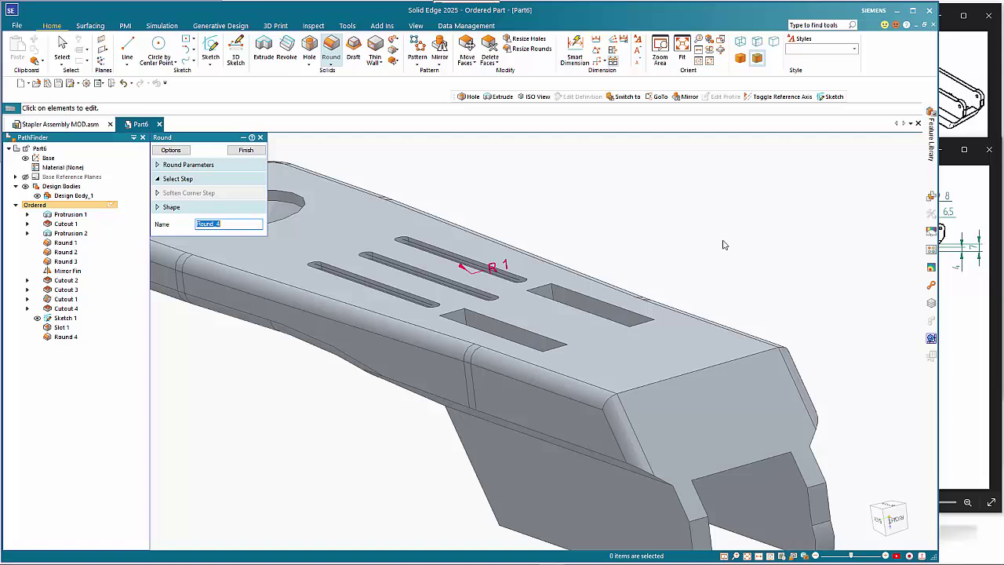
# Check the base 2.jpg drawing and start an Extrude sketch on a parallel plane through the lower front corner of the far side wall.
pyautogui.click(946, 472)
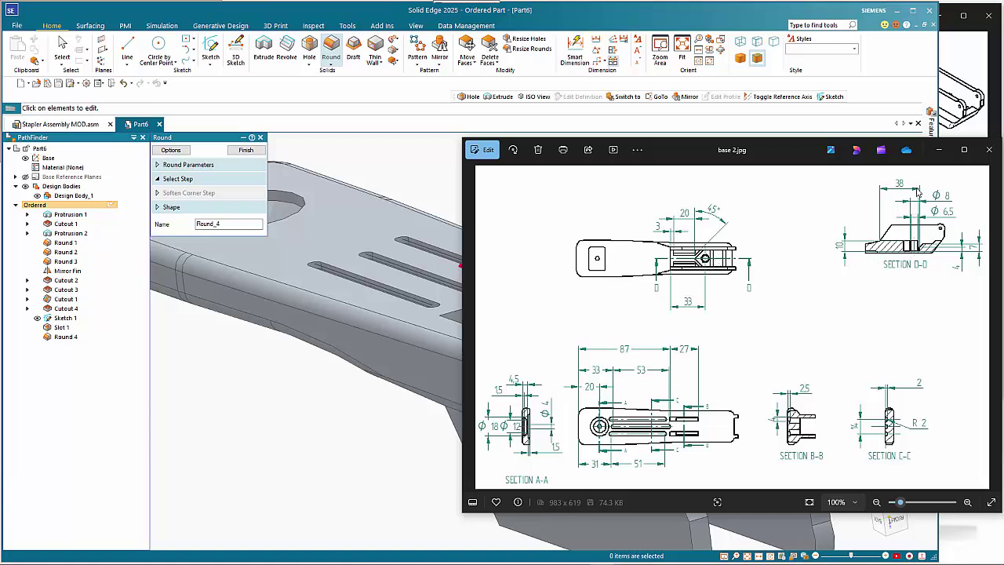
pyautogui.click(406, 172)
pyautogui.moveTo(441, 408); pyautogui.dragTo(415, 197, button='middle')
pyautogui.scroll(-3, 405, 226)
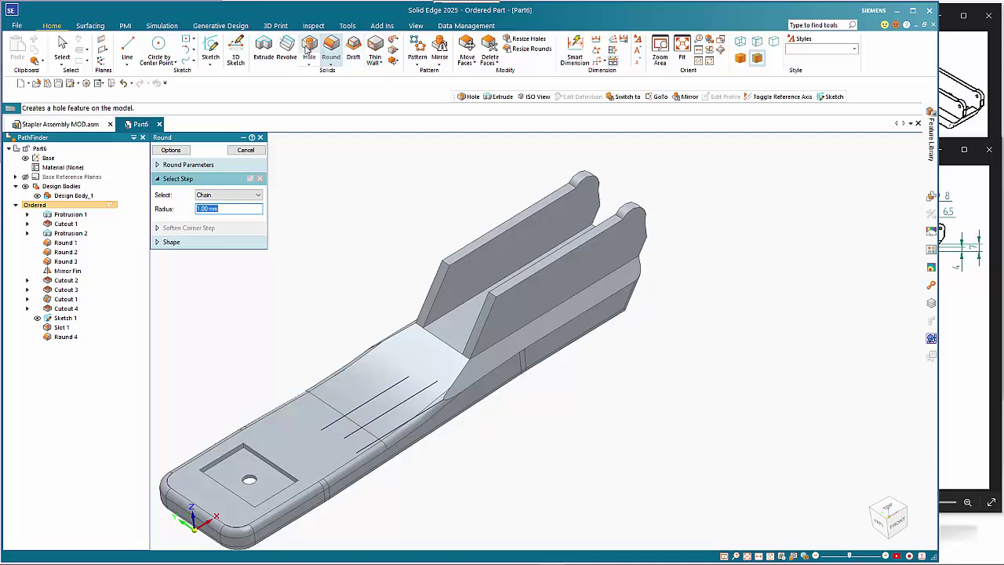
pyautogui.click(263, 47)
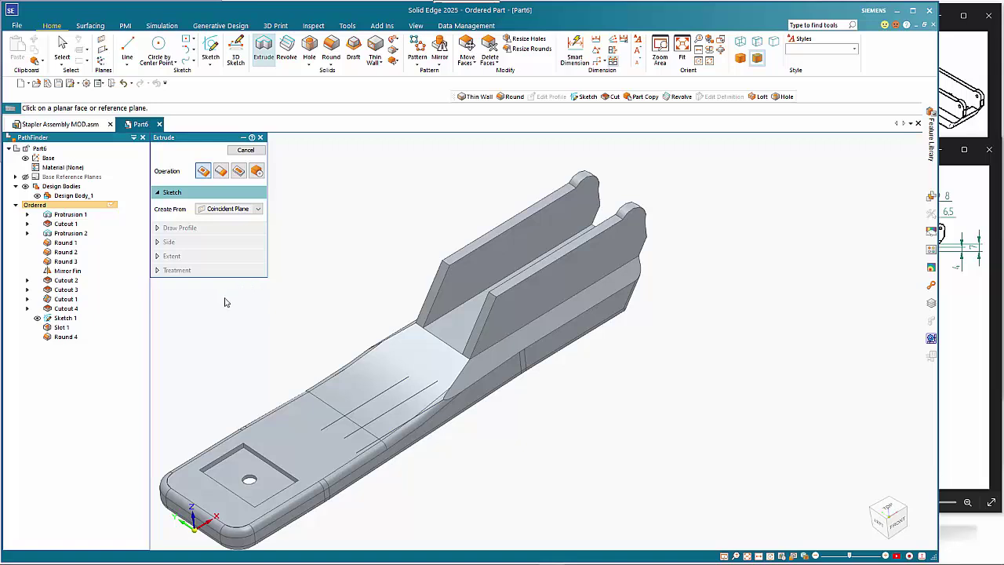
pyautogui.click(233, 208)
pyautogui.click(226, 236)
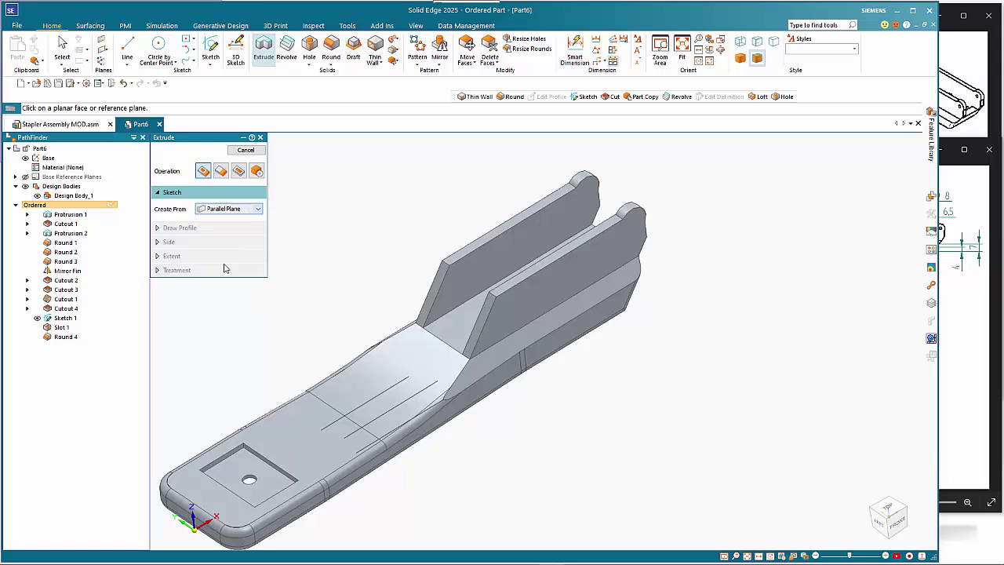
pyautogui.rightClick(191, 527)
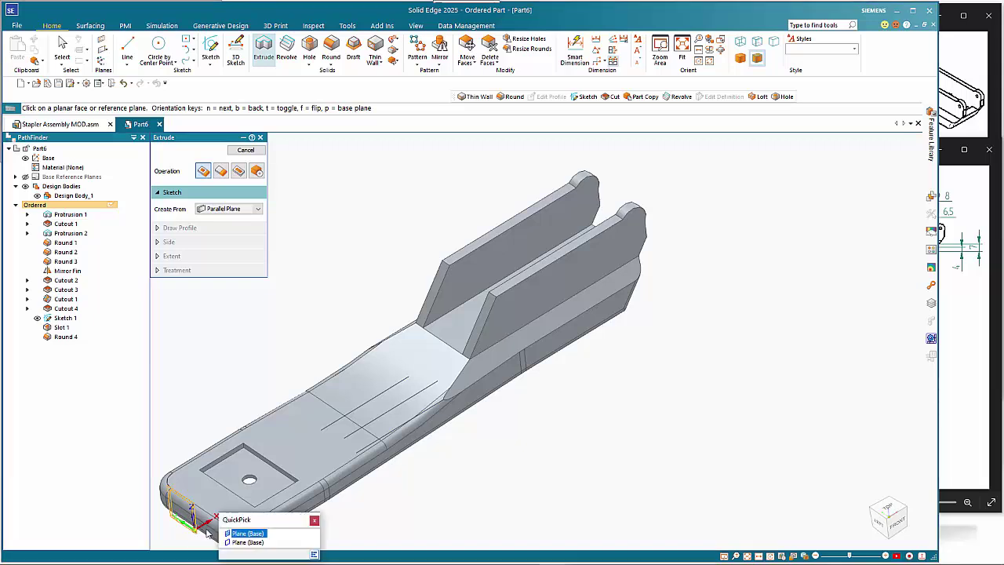
pyautogui.click(247, 546)
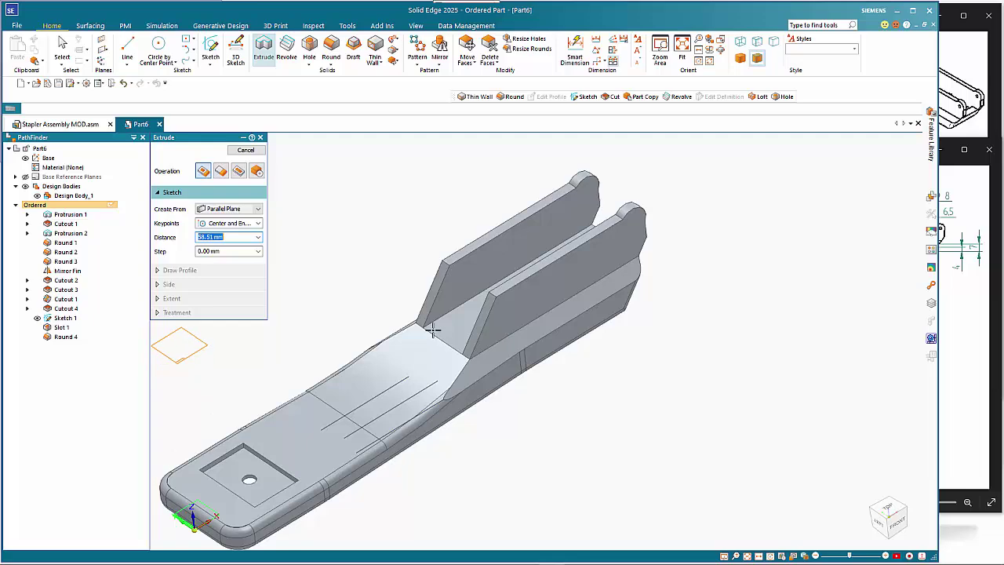
pyautogui.click(421, 325)
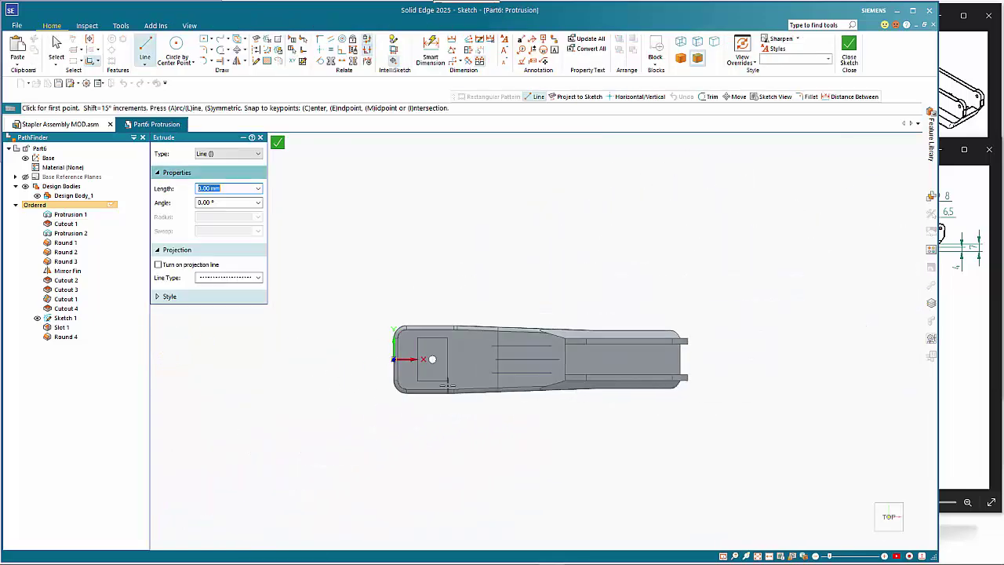
# Draw a 5 mm line at -90° from the inner edge of one side wall, near its front end, checking the base 2.jpg drawing.
pyautogui.scroll(3, 631, 373)
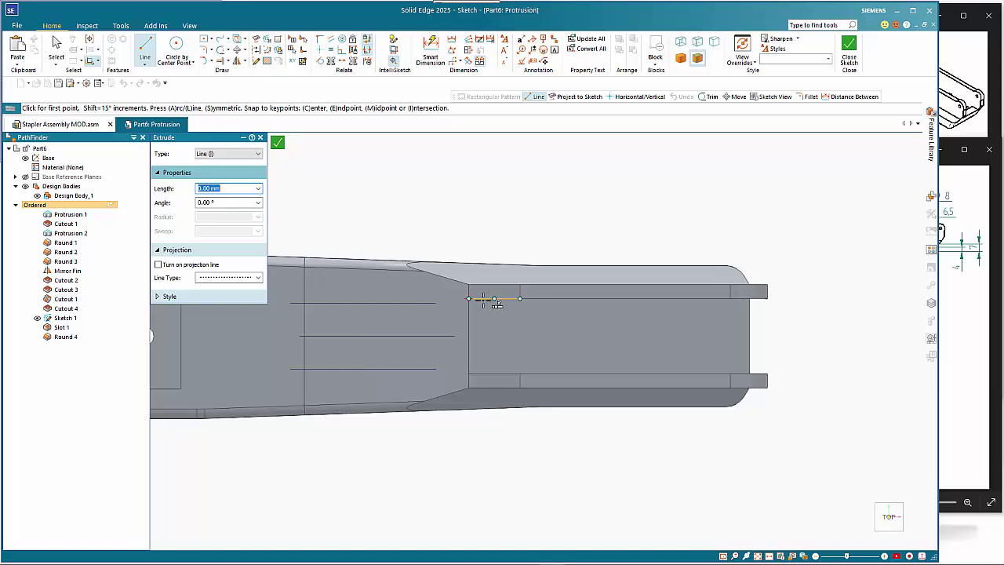
pyautogui.click(483, 299)
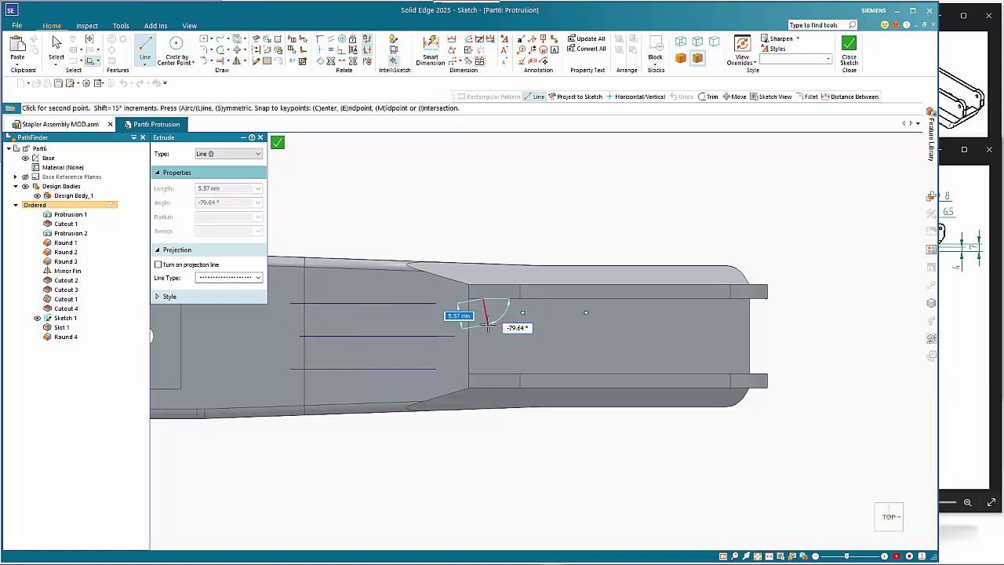
pyautogui.click(947, 467)
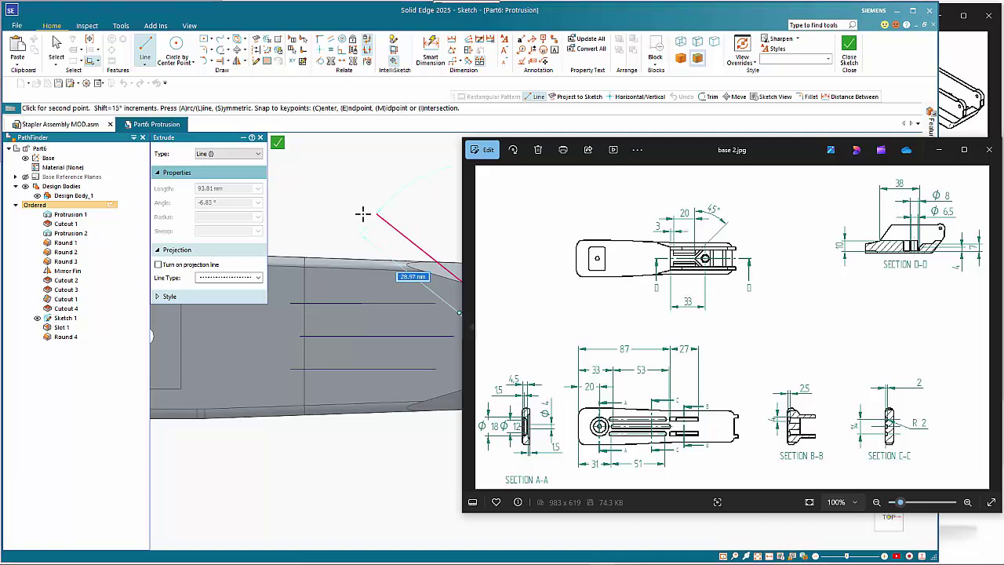
pyautogui.click(471, 228)
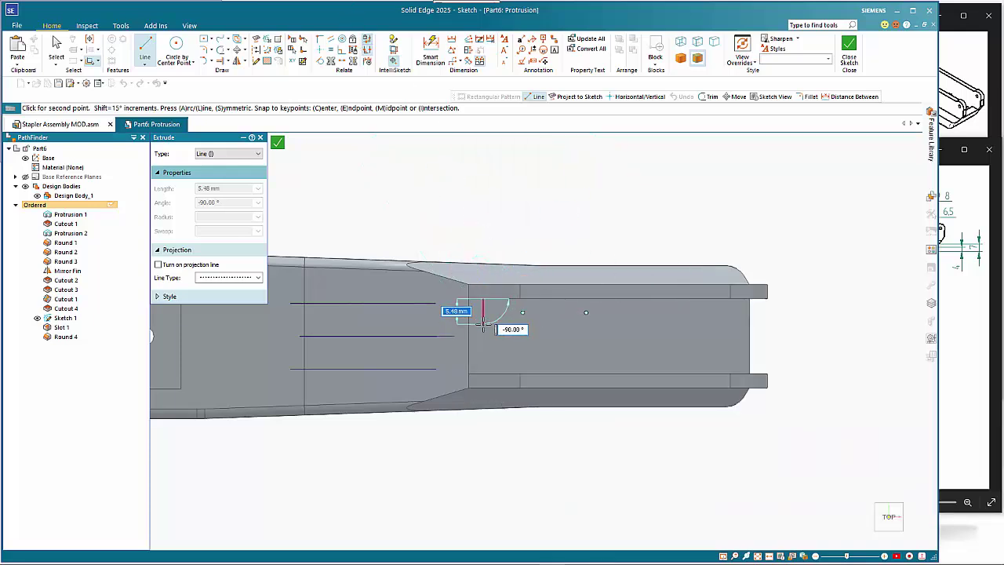
pyautogui.write('5')
pyautogui.press('Tab')
pyautogui.press('Return')
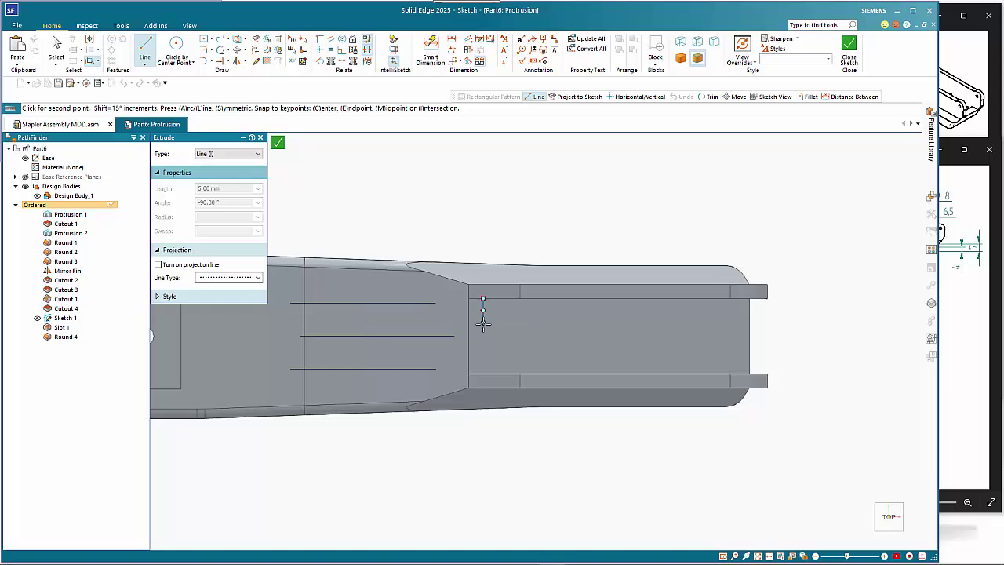
# Continue the profile with a horizontal line toward the rear and a 45° line 7.07 mm long back to the wall's inner edge.
pyautogui.click(949, 182)
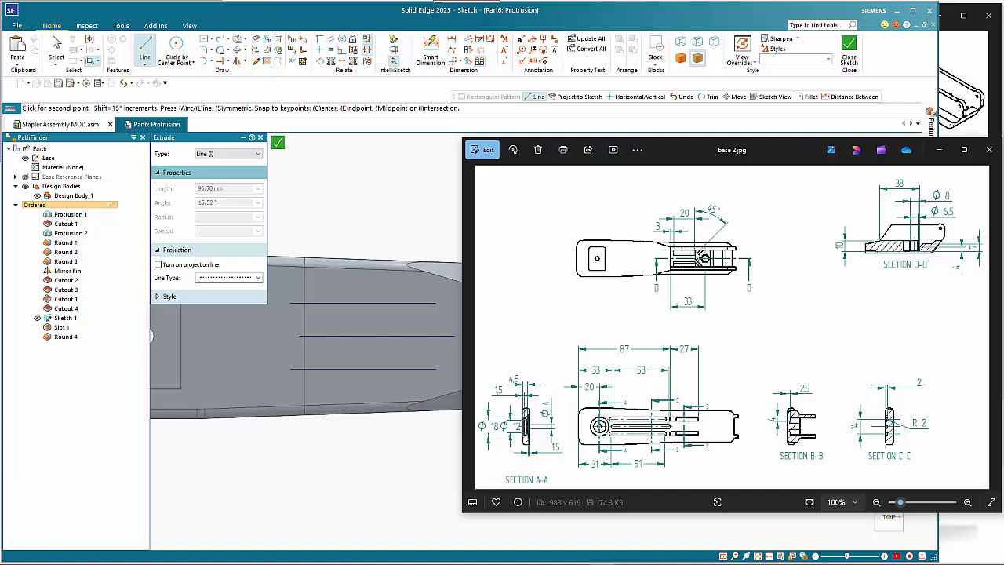
pyautogui.click(571, 18)
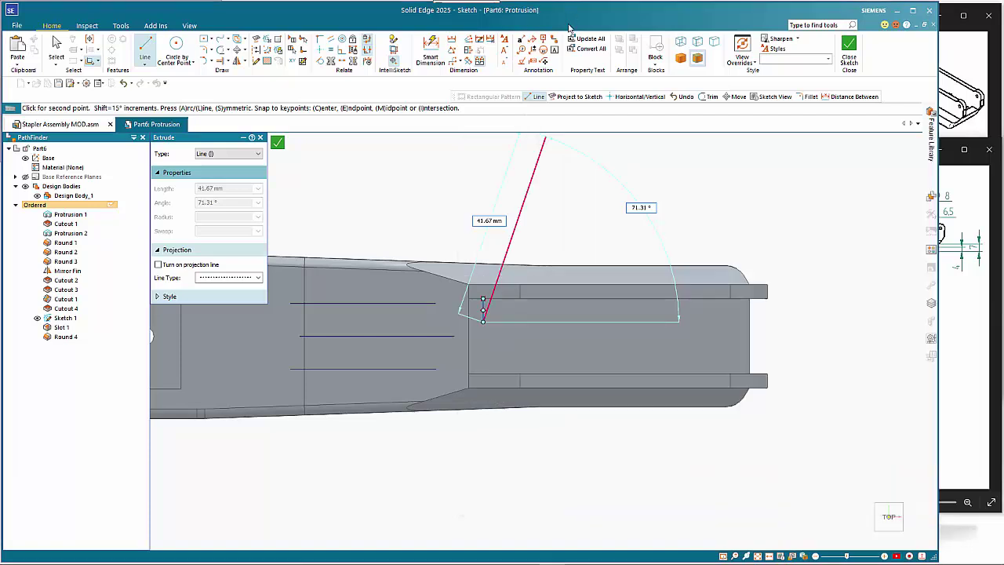
pyautogui.click(572, 322)
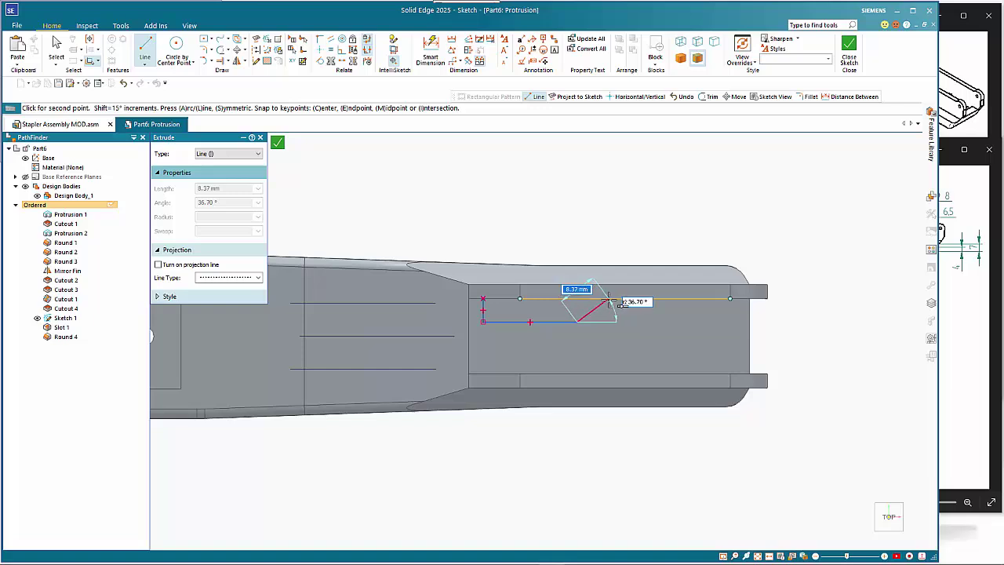
pyautogui.press('Tab')
pyautogui.write('45')
pyautogui.press('Tab')
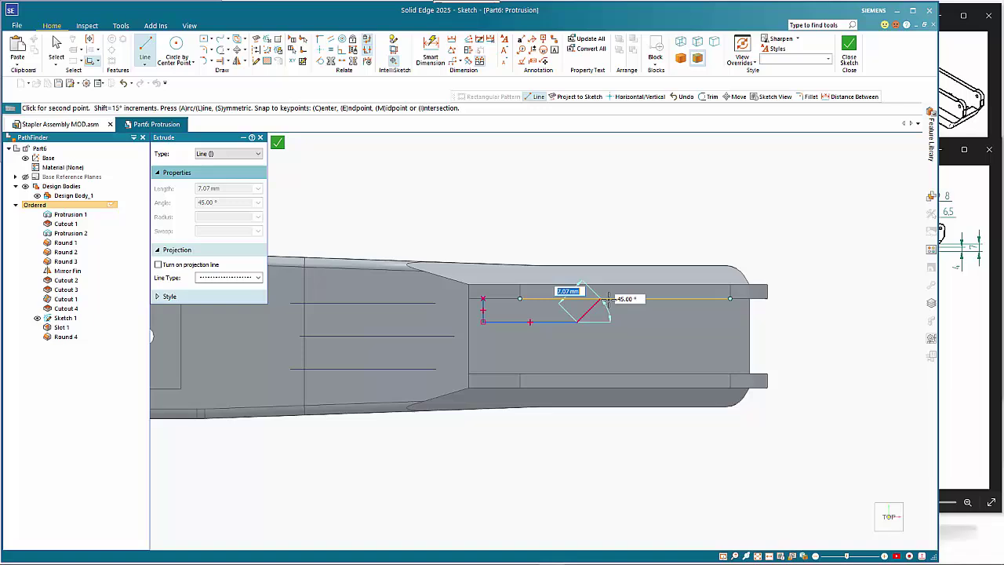
pyautogui.press('Return')
# Dimension the slanted line's angle to the horizontal profile line and the horizontal line's length.
pyautogui.press('d')
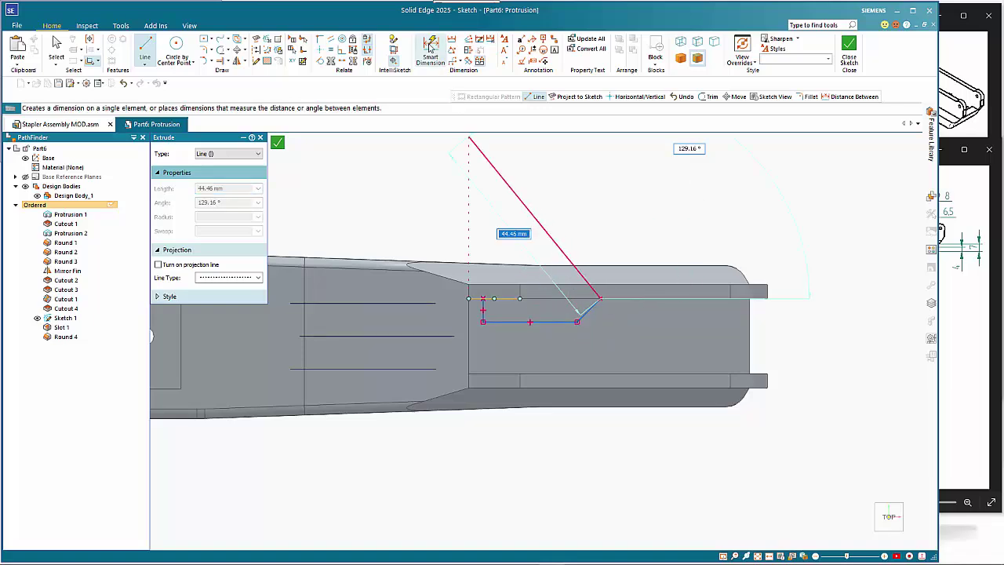
pyautogui.click(591, 309)
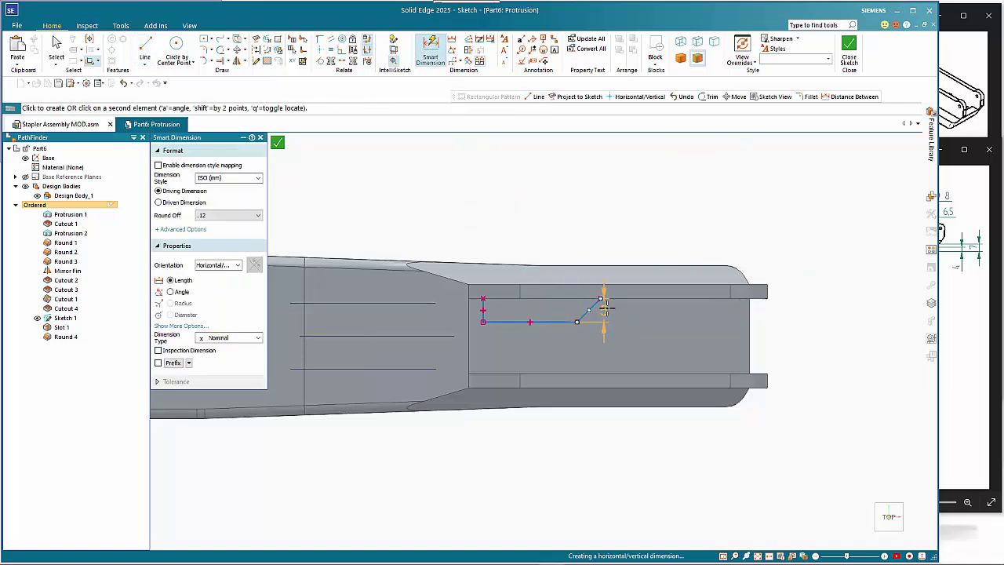
pyautogui.click(684, 276)
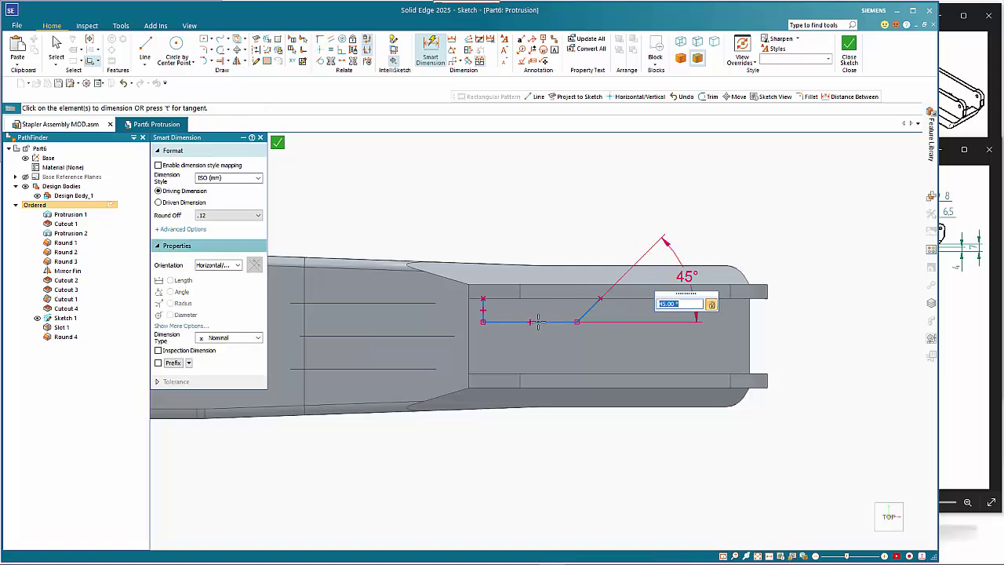
pyautogui.click(537, 321)
pyautogui.click(541, 235)
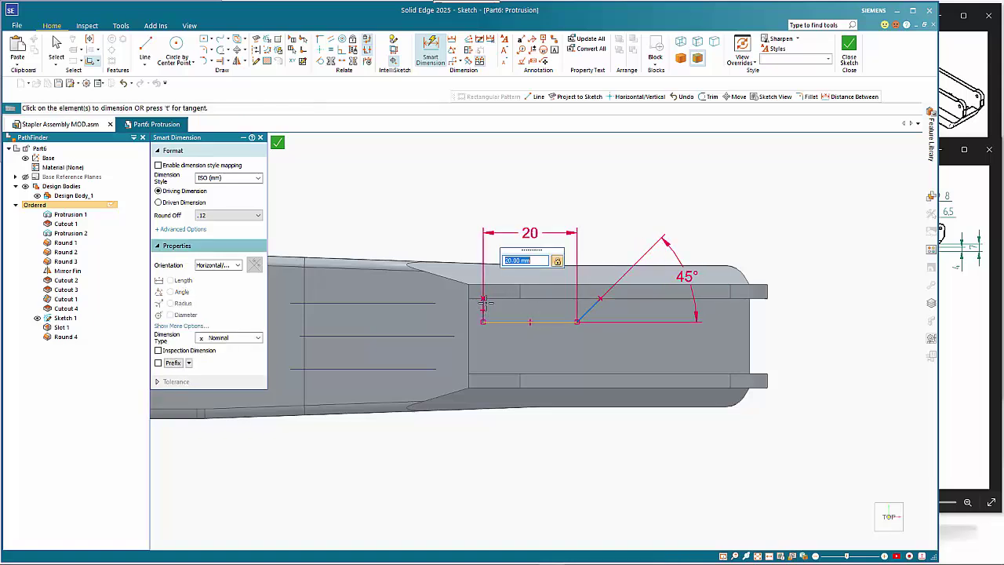
# Dimension the profile's short perpendicular line at 3 mm from the nearby transverse edge between the side walls.
pyautogui.click(484, 304)
pyautogui.click(469, 302)
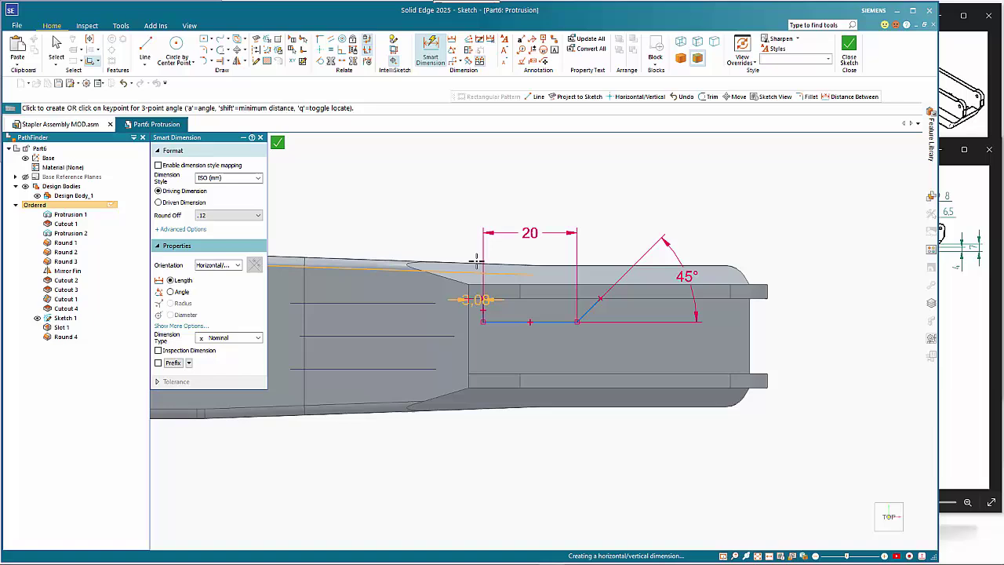
pyautogui.click(418, 232)
pyautogui.write('3')
pyautogui.press('Return')
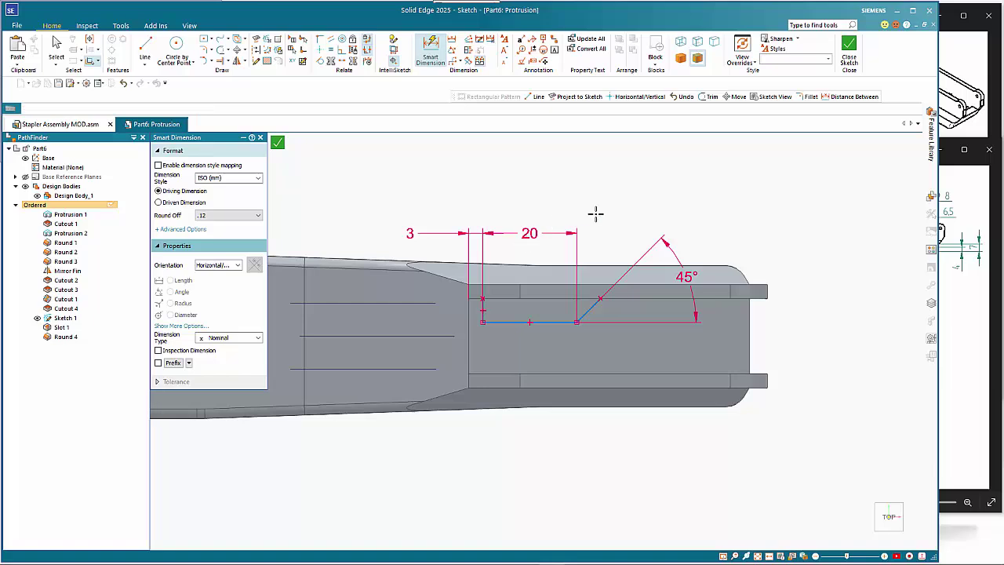
pyautogui.press('Escape')
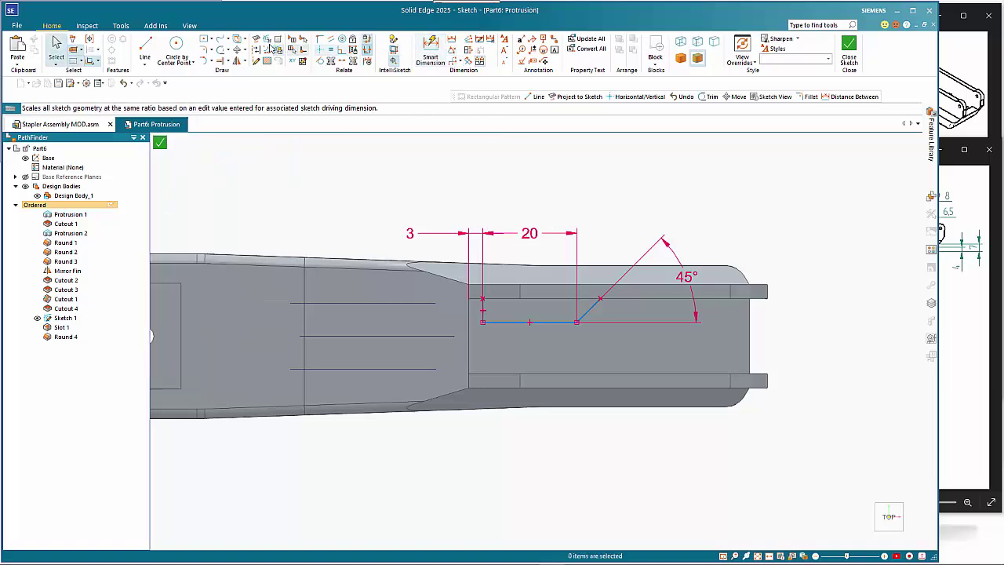
# Offset the 45° profile line by 2 mm away from the existing profile, toward the middle of the part.
pyautogui.click(236, 39)
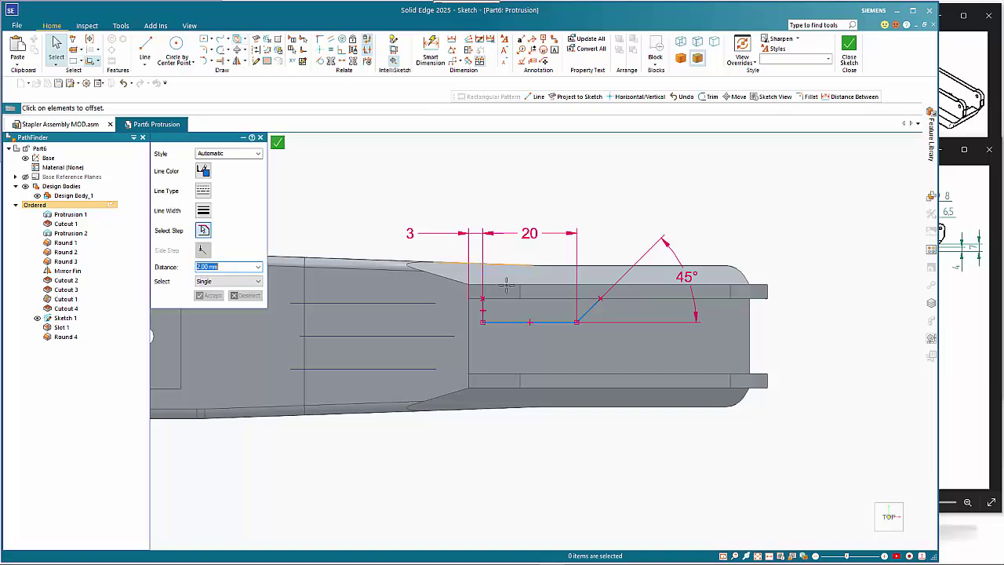
pyautogui.click(596, 309)
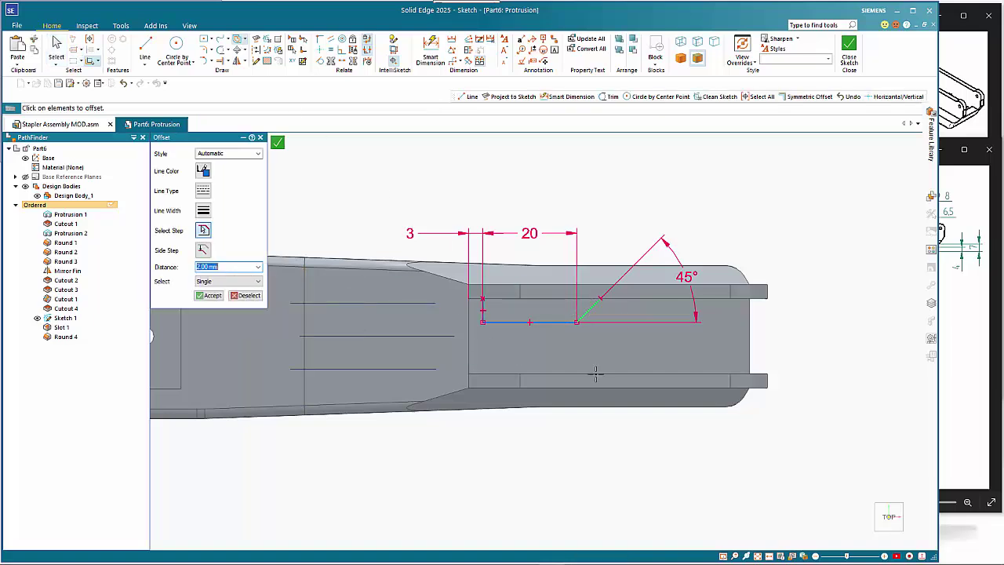
pyautogui.rightClick(645, 350)
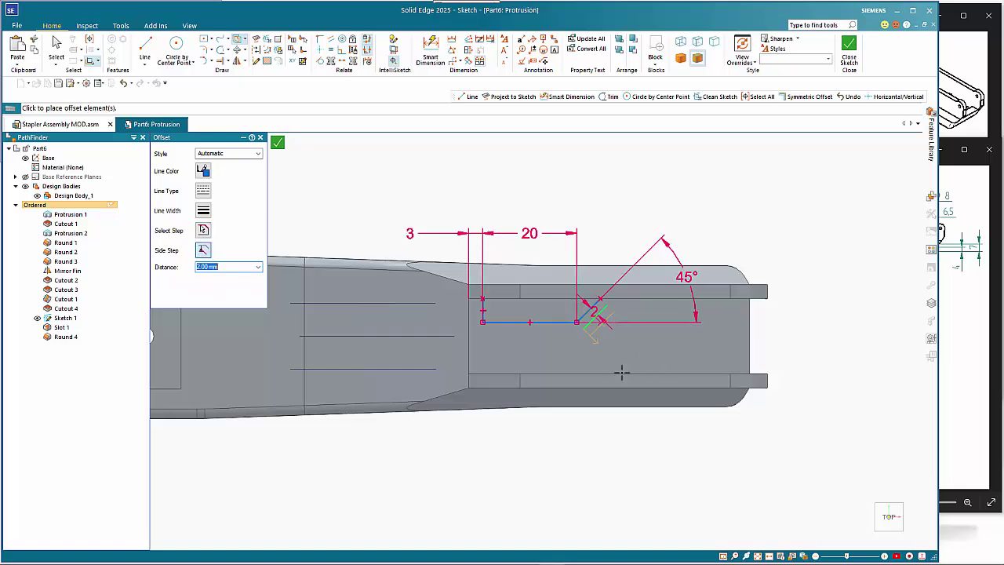
pyautogui.click(621, 374)
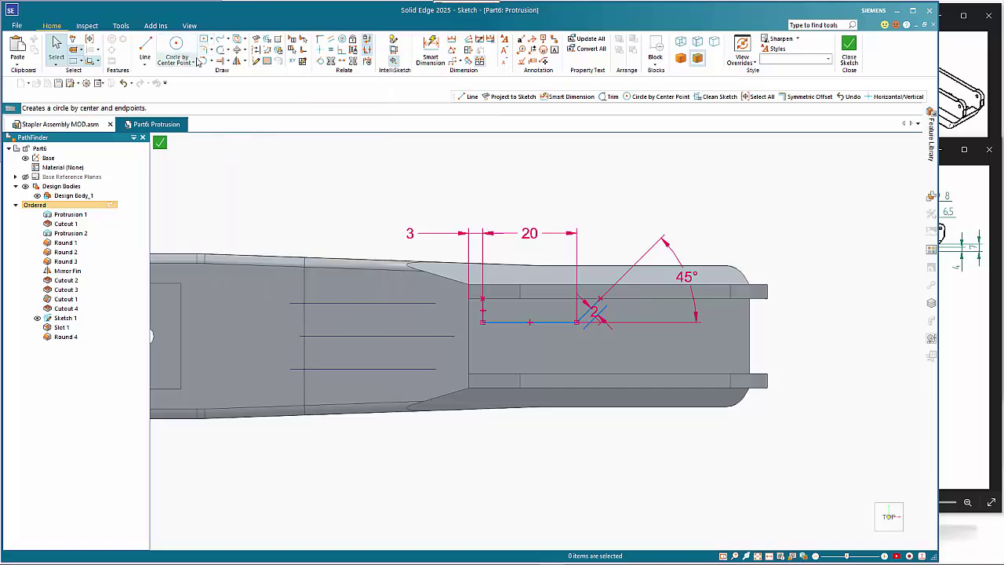
# Draw a horizontal line along the wall's inner edge and trim it to a corner with the offset 45° line.
pyautogui.click(148, 48)
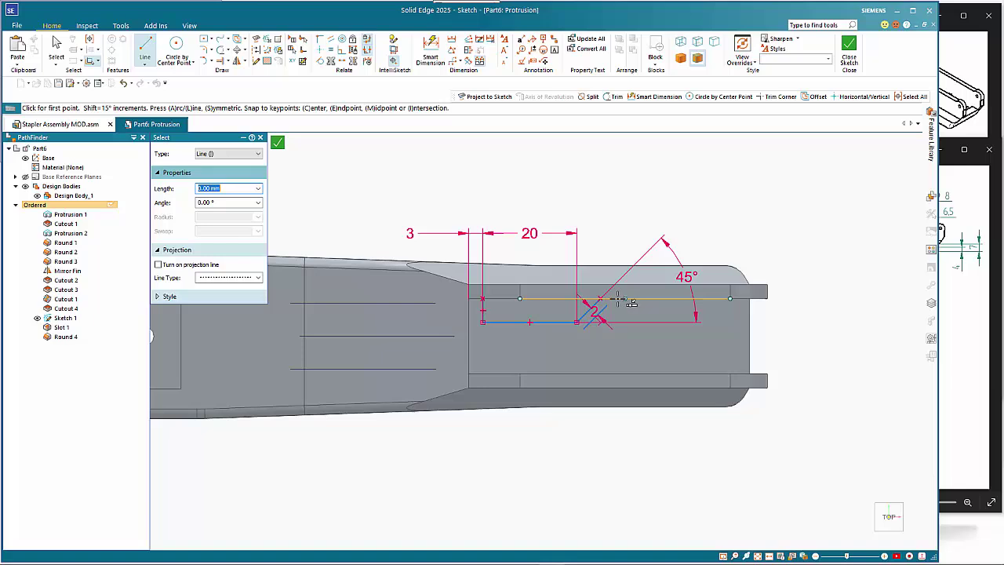
pyautogui.click(617, 297)
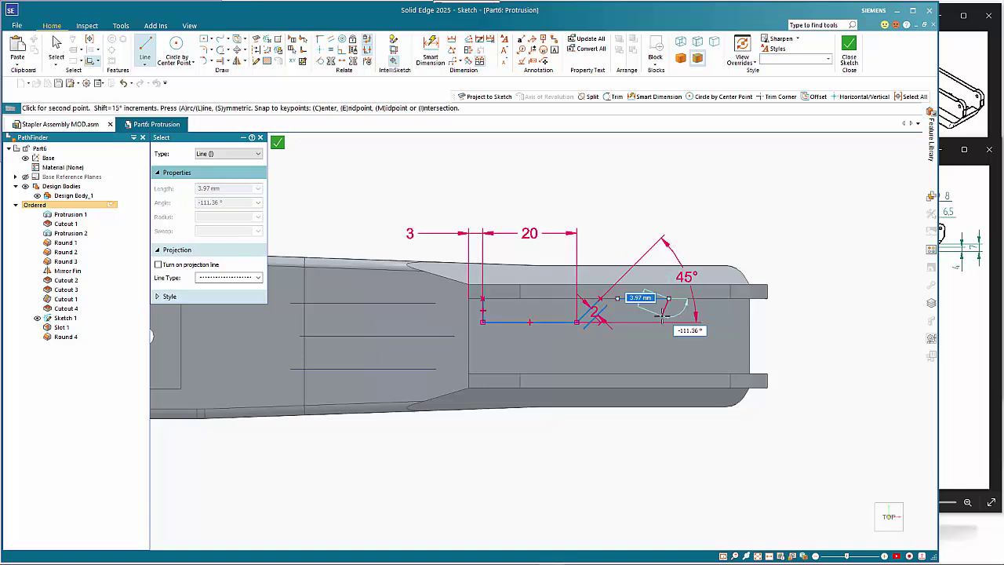
pyautogui.click(668, 298)
pyautogui.click(232, 51)
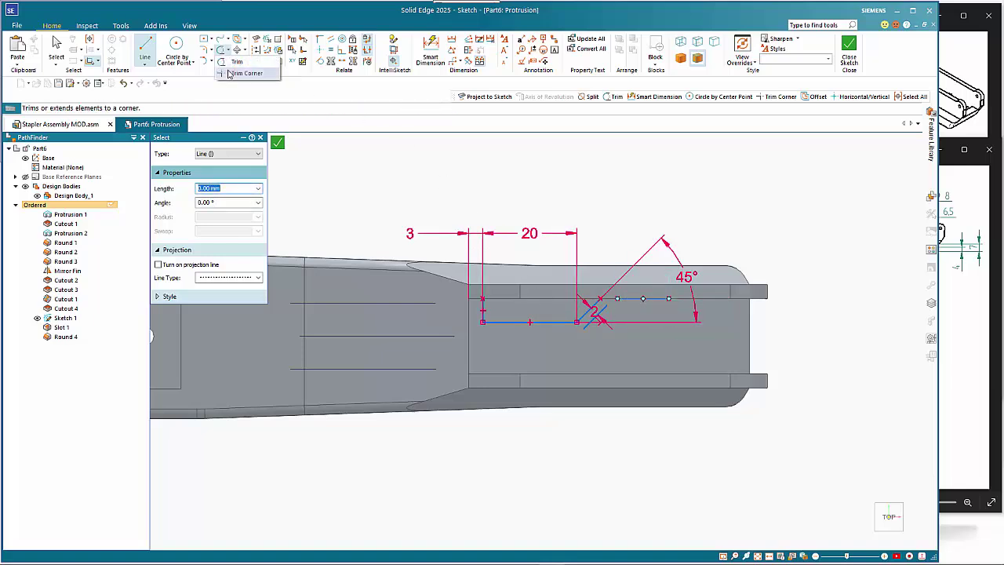
pyautogui.click(608, 308)
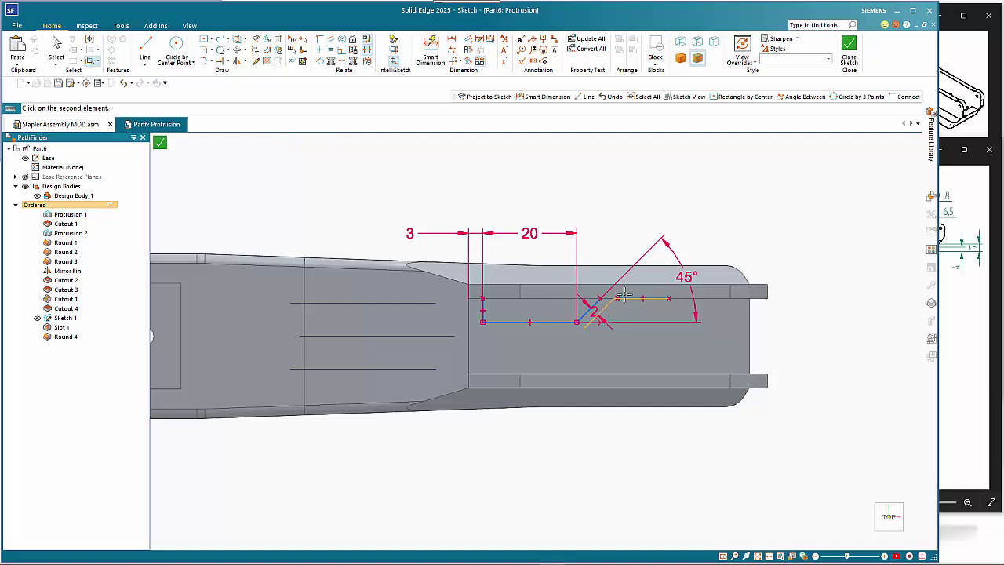
pyautogui.click(624, 299)
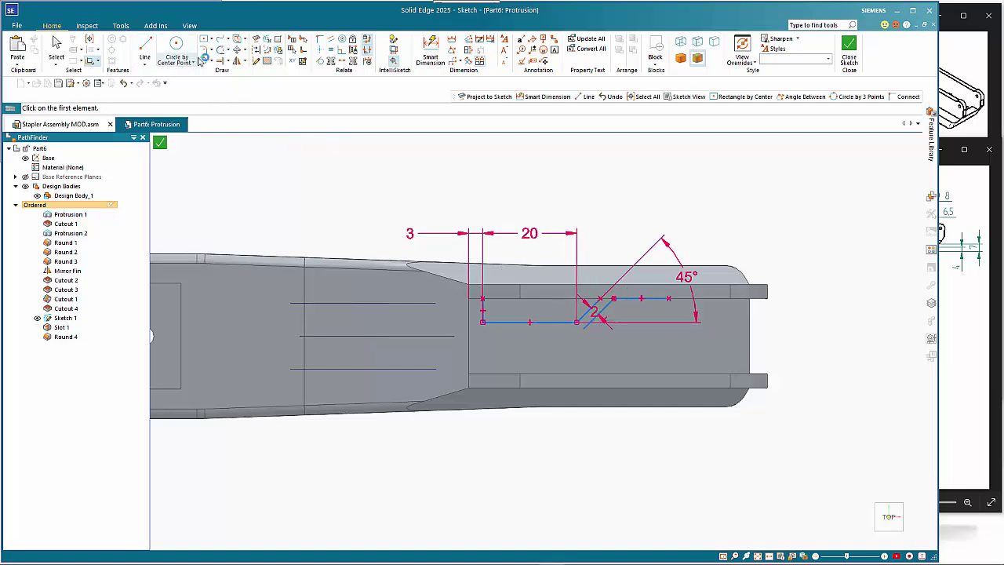
# Align the offset line's free end horizontally with the midpoint of the transverse edge between the side walls.
pyautogui.click(320, 48)
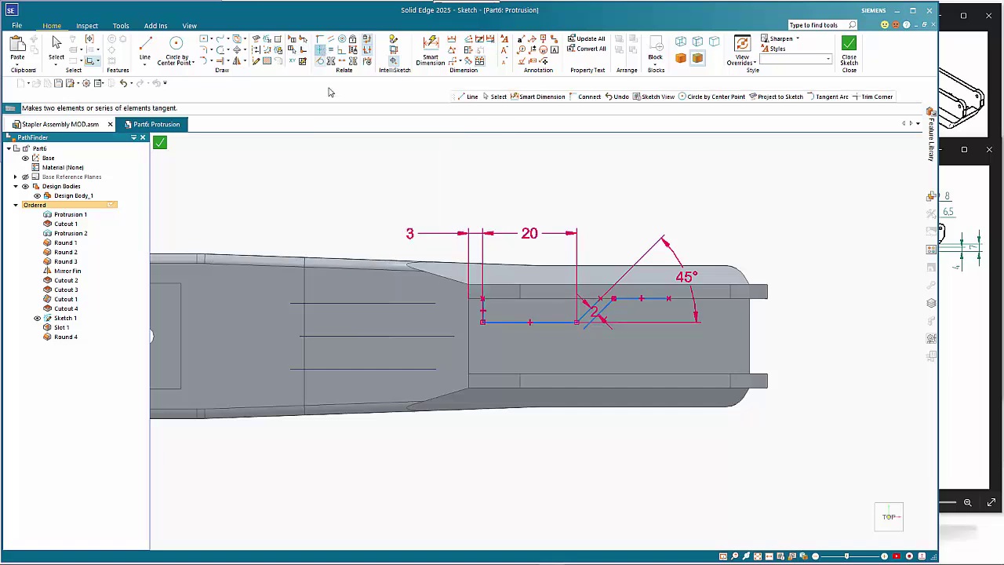
pyautogui.click(577, 333)
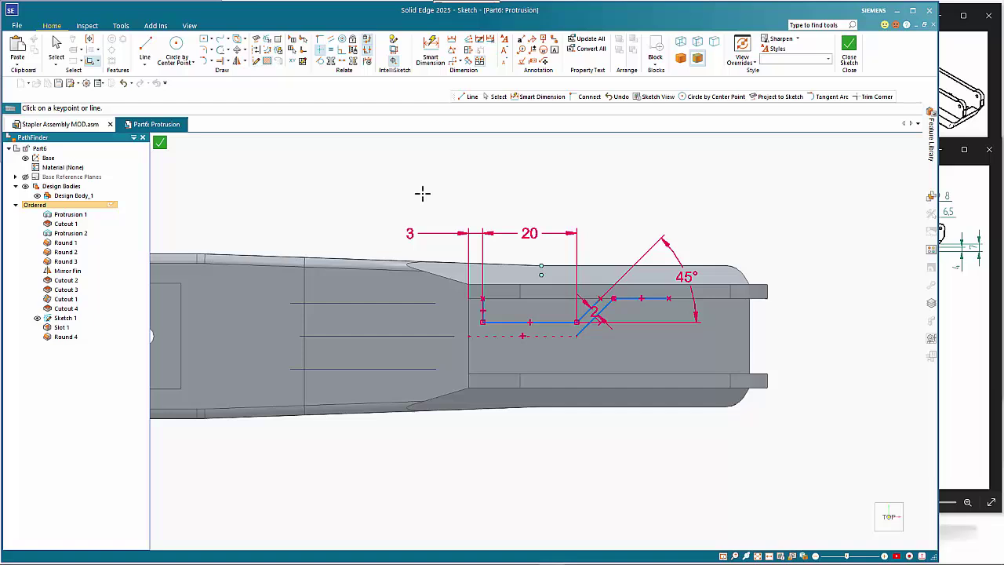
pyautogui.press('Escape')
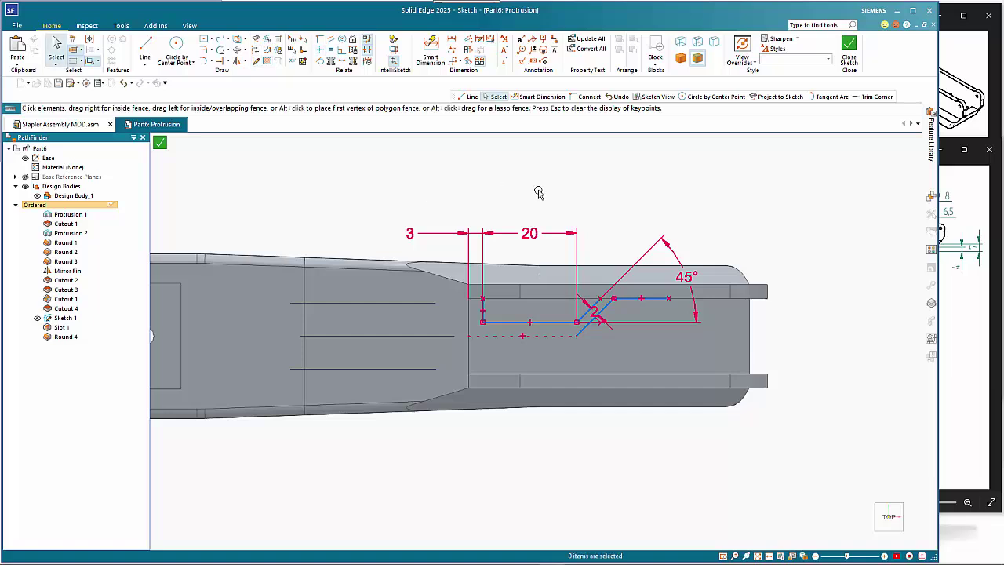
# Check the base 2.jpg drawing and dimension the new horizontal line's far end at 38 mm from the transverse edge.
pyautogui.click(943, 463)
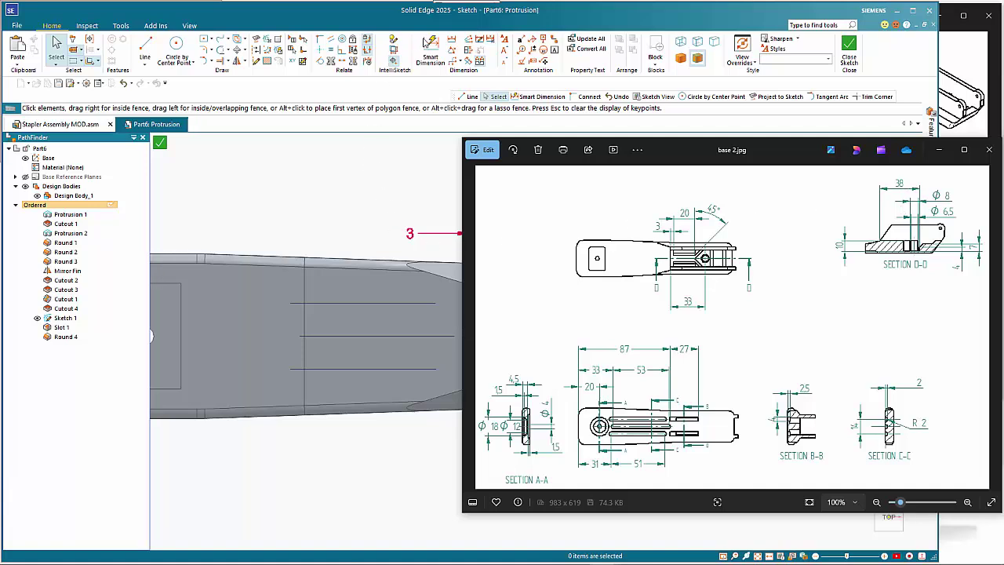
pyautogui.click(426, 44)
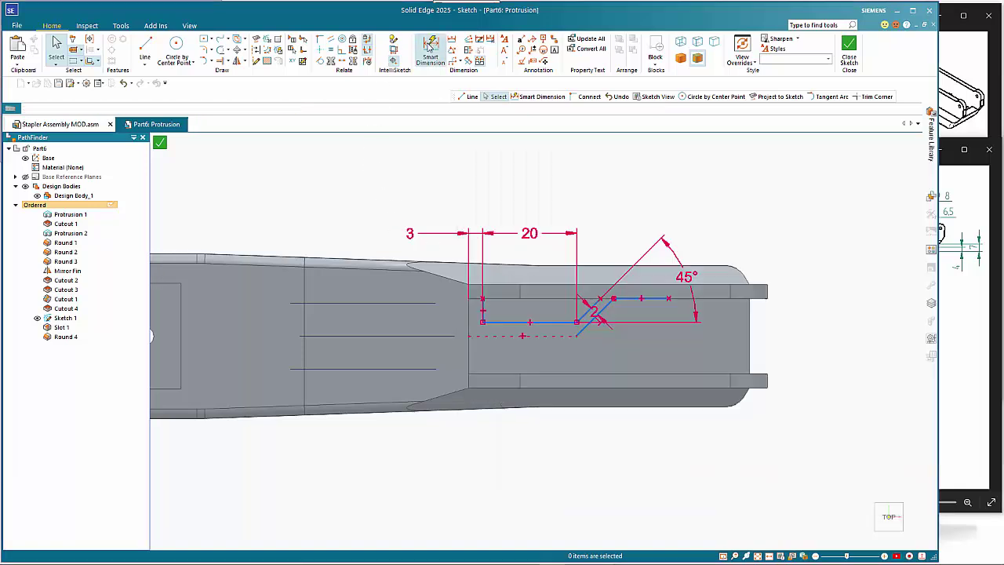
pyautogui.click(469, 322)
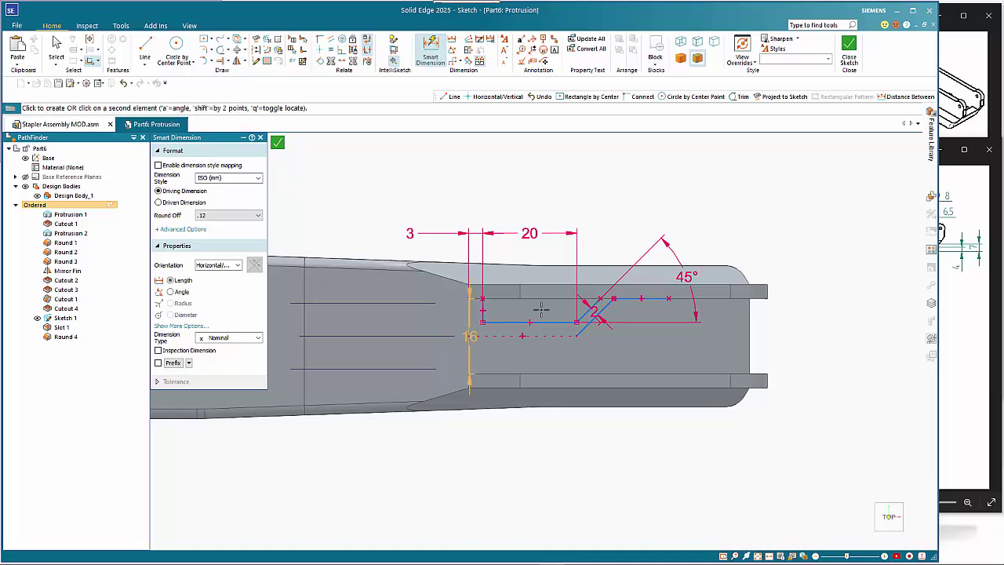
pyautogui.click(668, 298)
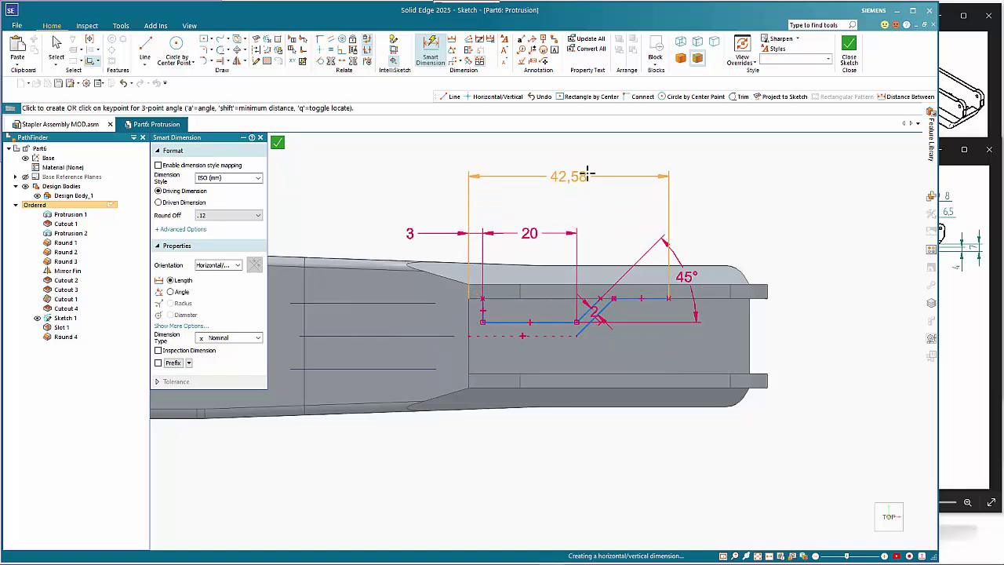
pyautogui.click(587, 173)
pyautogui.write('38')
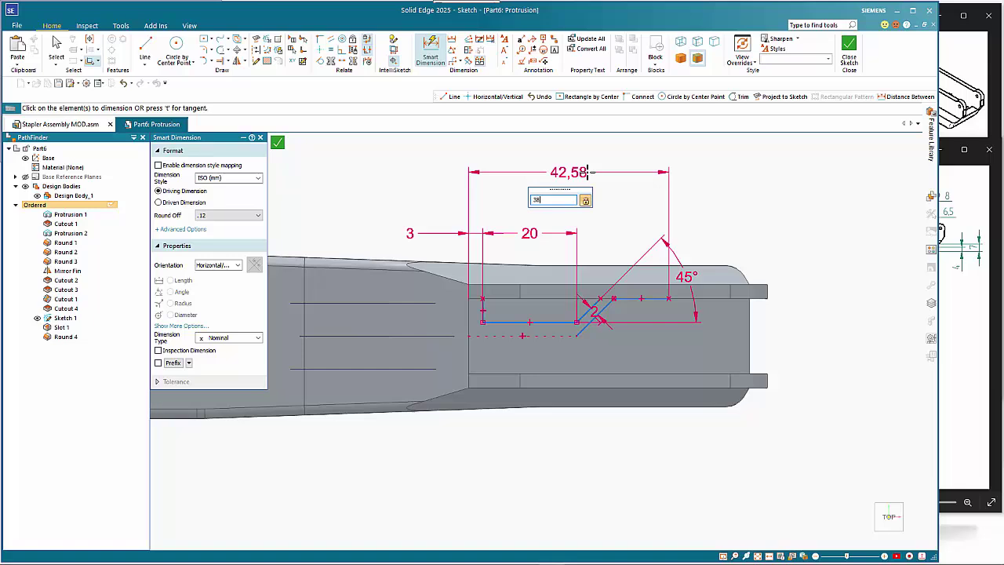
pyautogui.press('Return')
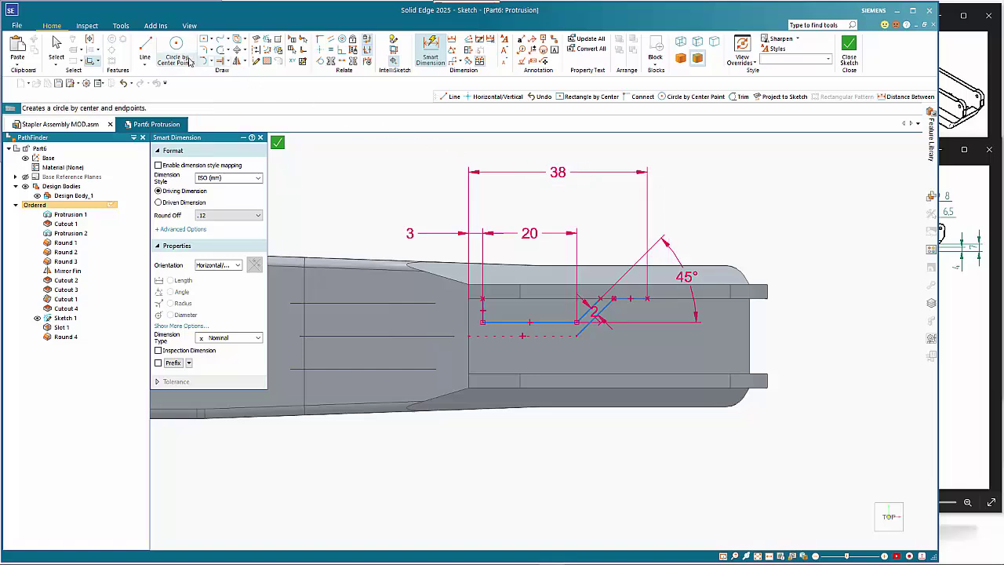
# Draw a 16 mm line at -90° from the horizontal line's far end to the opposite wall's inner edge.
pyautogui.click(145, 47)
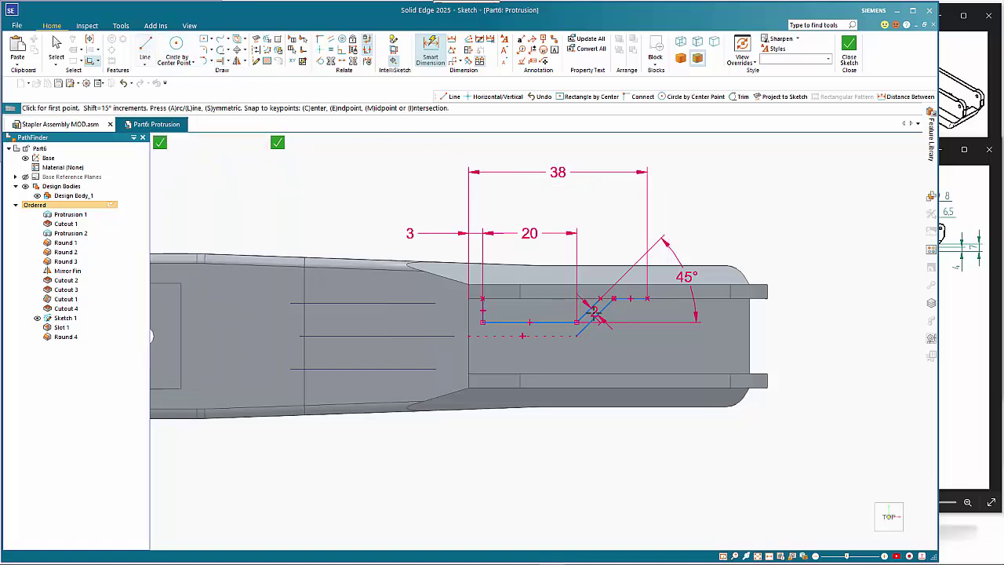
pyautogui.click(647, 299)
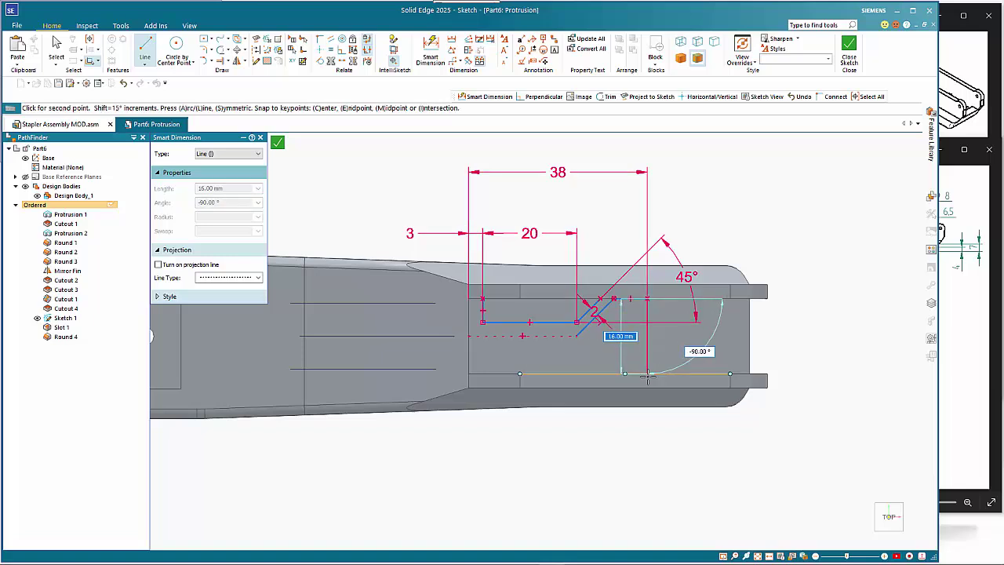
pyautogui.click(647, 373)
pyautogui.press('Escape')
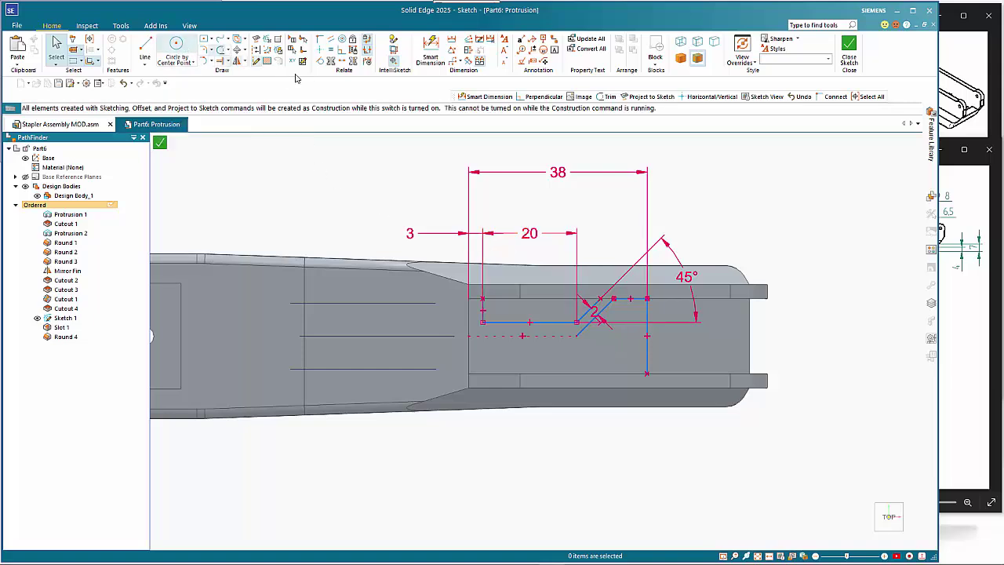
# Mirror a copy of the profile lines, excluding the 16 mm cross line, about the horizontal centreline between the side walls.
pyautogui.moveTo(452, 252)
pyautogui.mouseDown()
pyautogui.moveTo(491, 298)
pyautogui.moveTo(656, 342)
pyautogui.mouseUp()
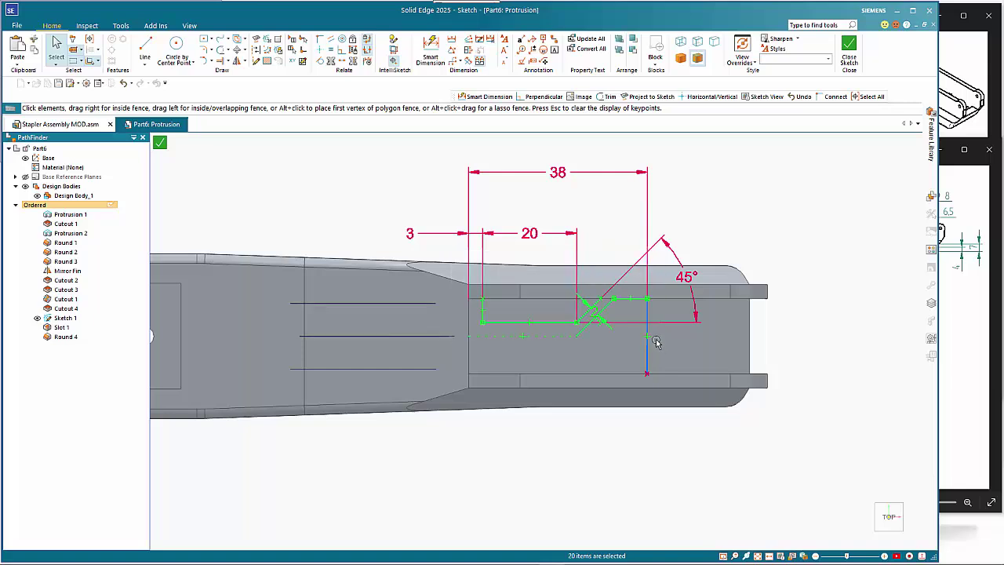
pyautogui.keyDown('ctrl'); pyautogui.click(655, 337); pyautogui.keyUp('ctrl')
pyautogui.keyDown('ctrl'); pyautogui.click(549, 336); pyautogui.keyUp('ctrl')
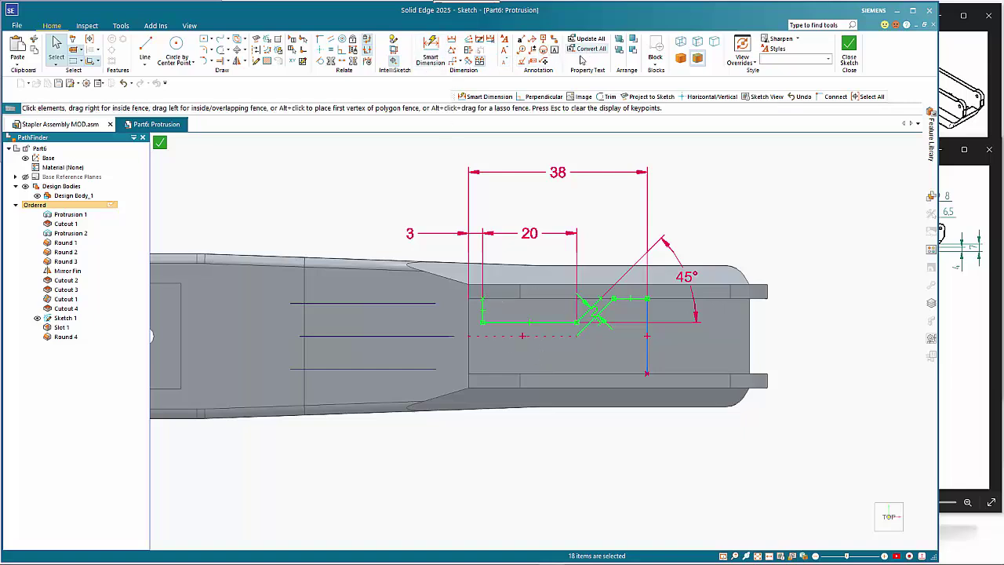
pyautogui.click(236, 61)
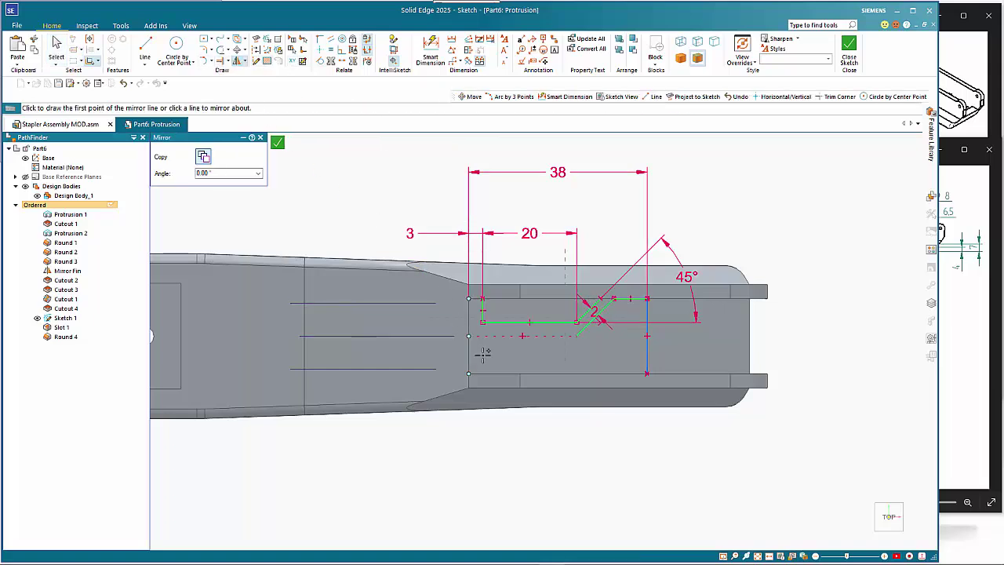
pyautogui.click(469, 335)
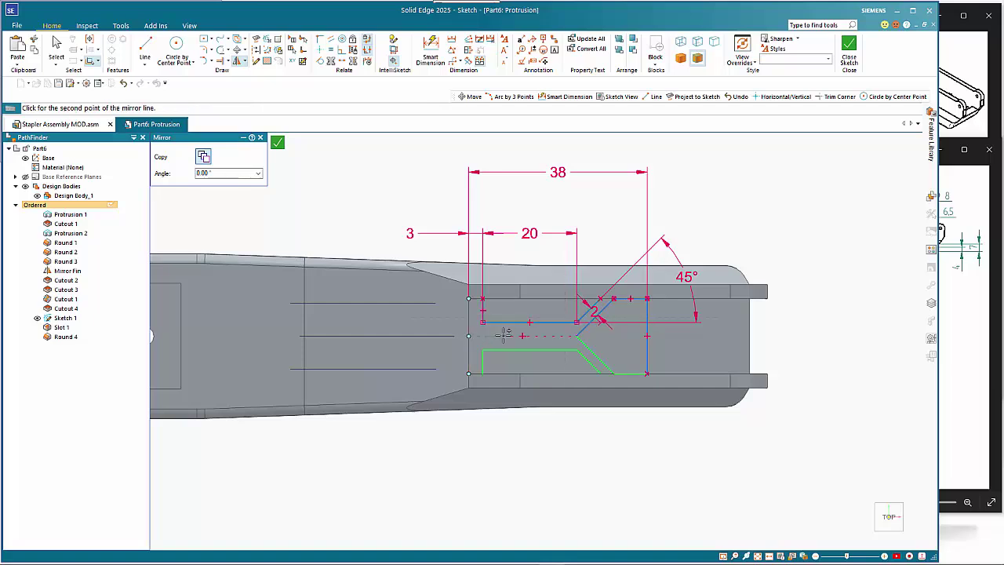
pyautogui.click(527, 335)
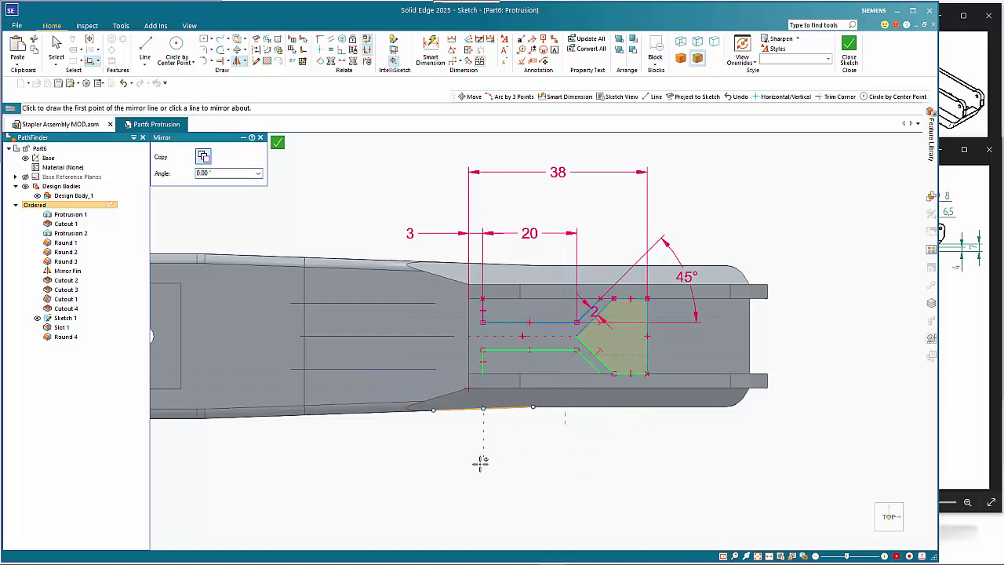
pyautogui.press('Escape')
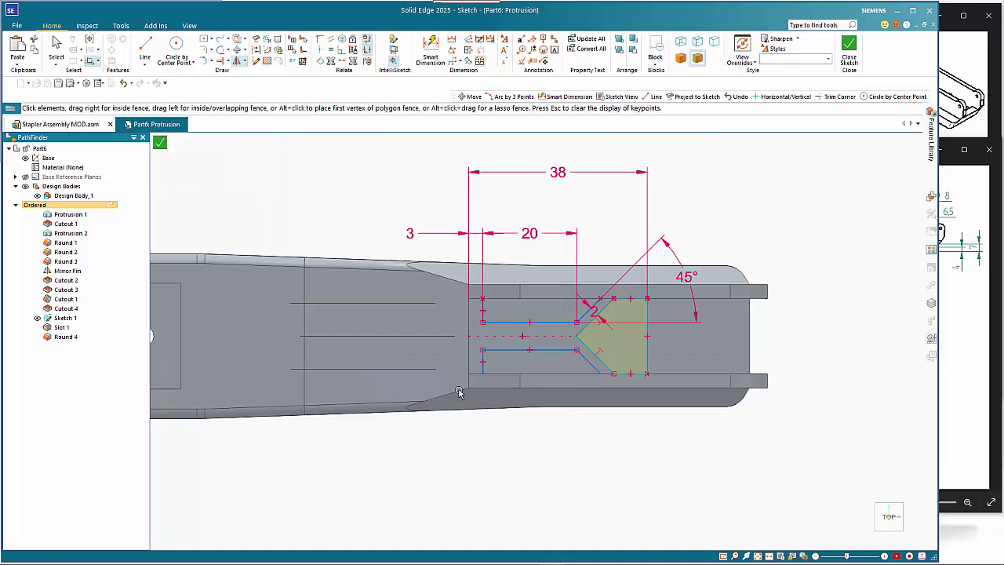
# Close both mirrored side profiles with straight lines along the walls' inner edges, from the short end lines to the angled lines' ends.
pyautogui.click(144, 47)
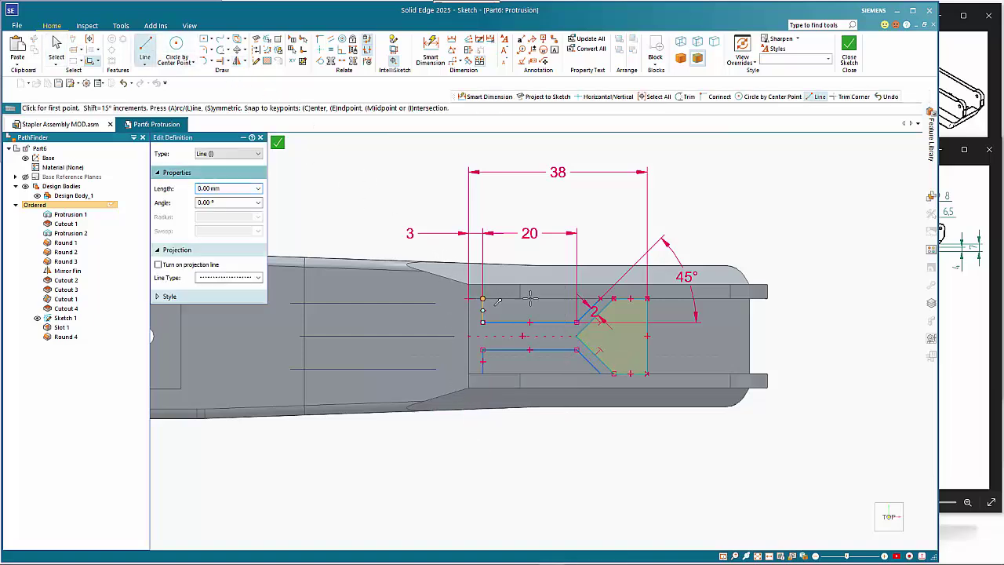
pyautogui.click(482, 298)
pyautogui.click(600, 299)
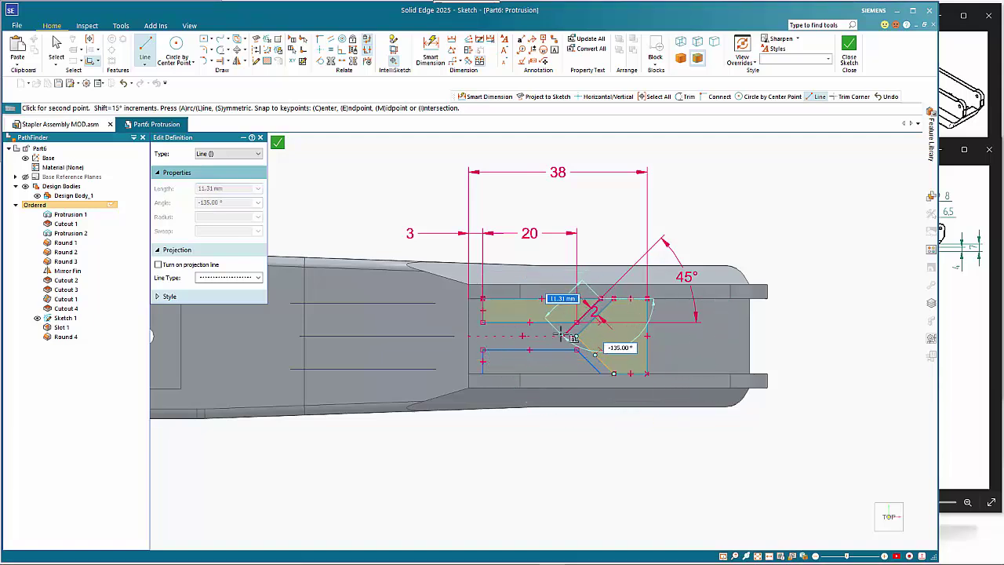
pyautogui.click(577, 321)
pyautogui.click(482, 373)
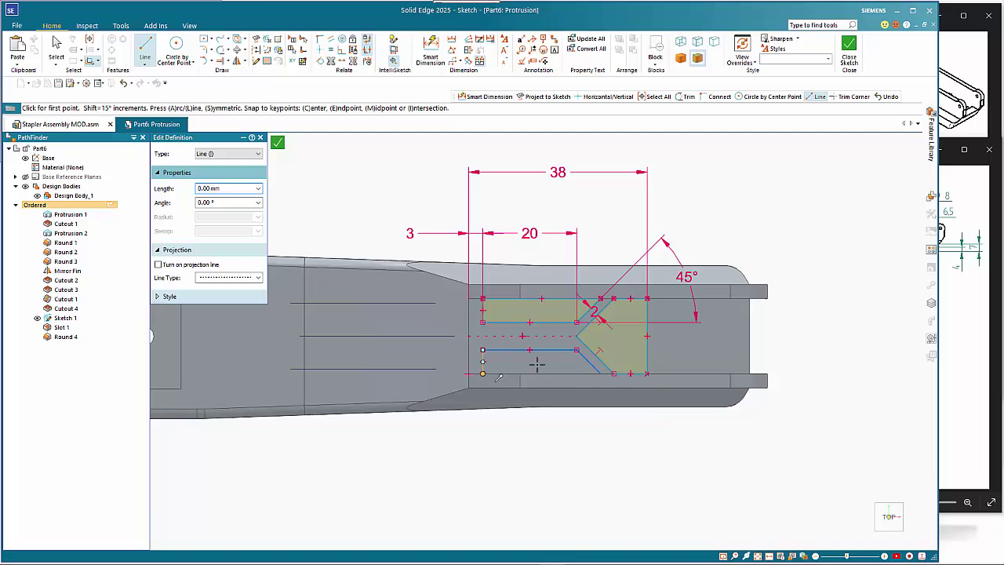
pyautogui.click(600, 373)
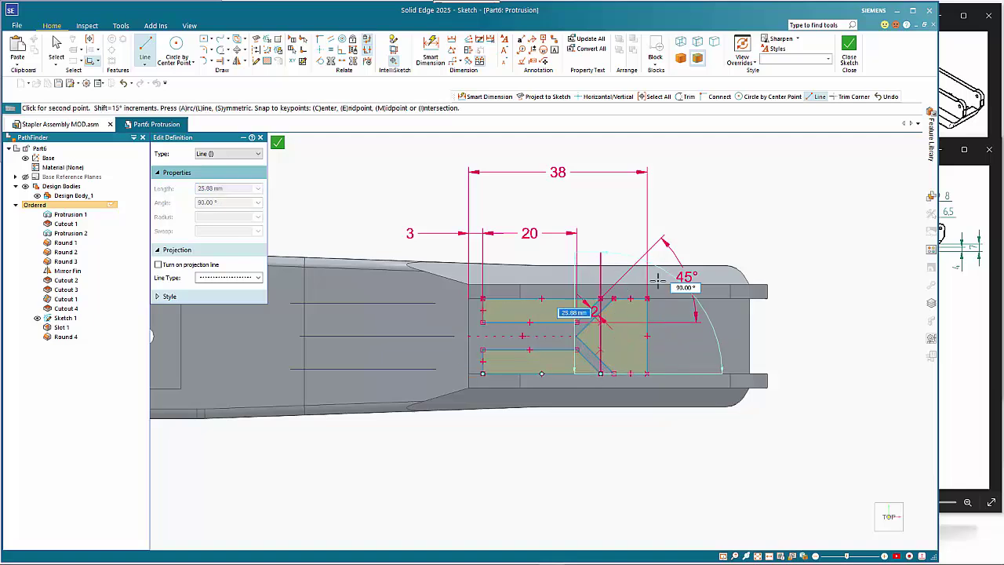
# Finish the profile drawing, save the rejected protrusion profile as a sketch, and leave the Extrude command.
pyautogui.click(277, 142)
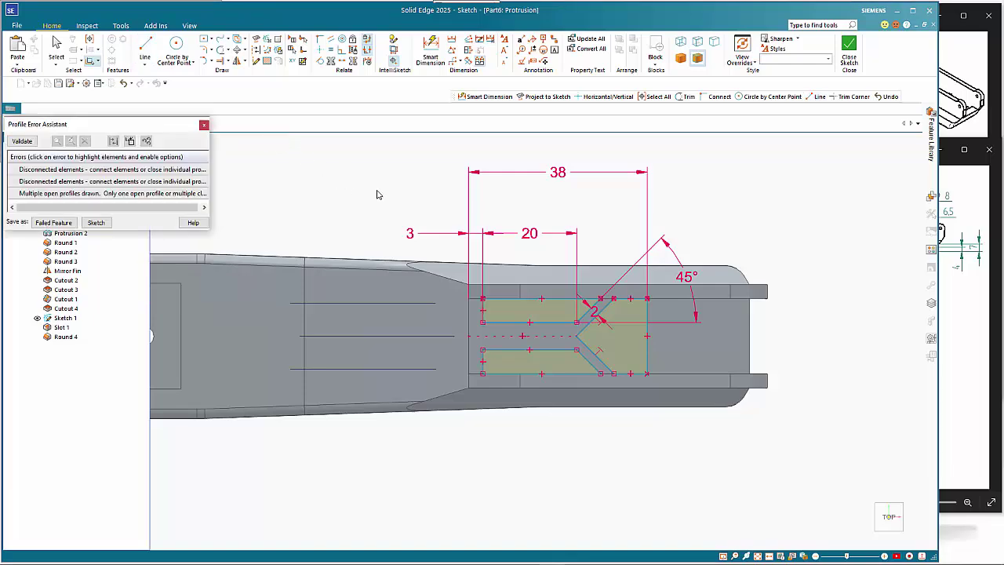
pyautogui.moveTo(376, 195); pyautogui.dragTo(383, 133, button='middle')
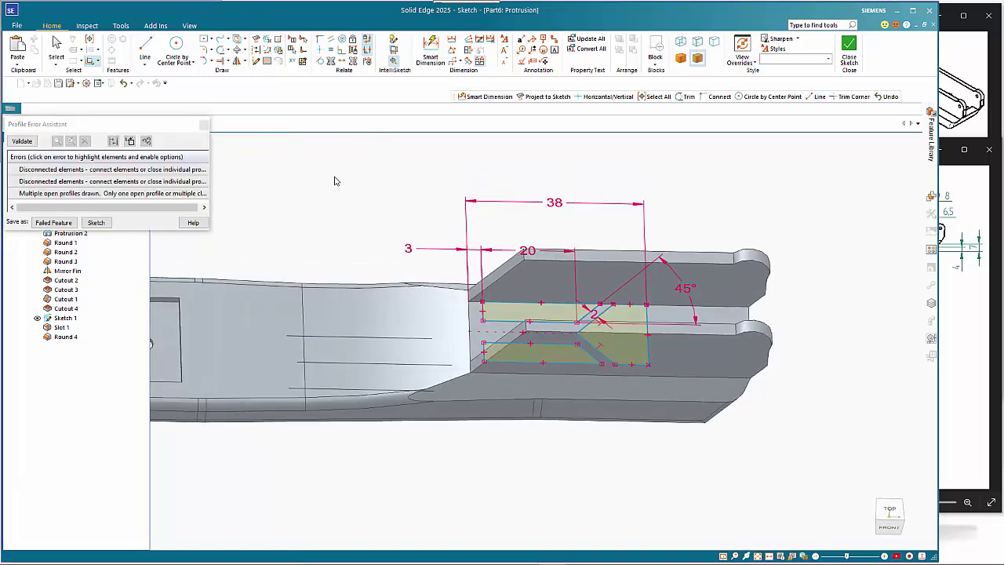
pyautogui.click(96, 223)
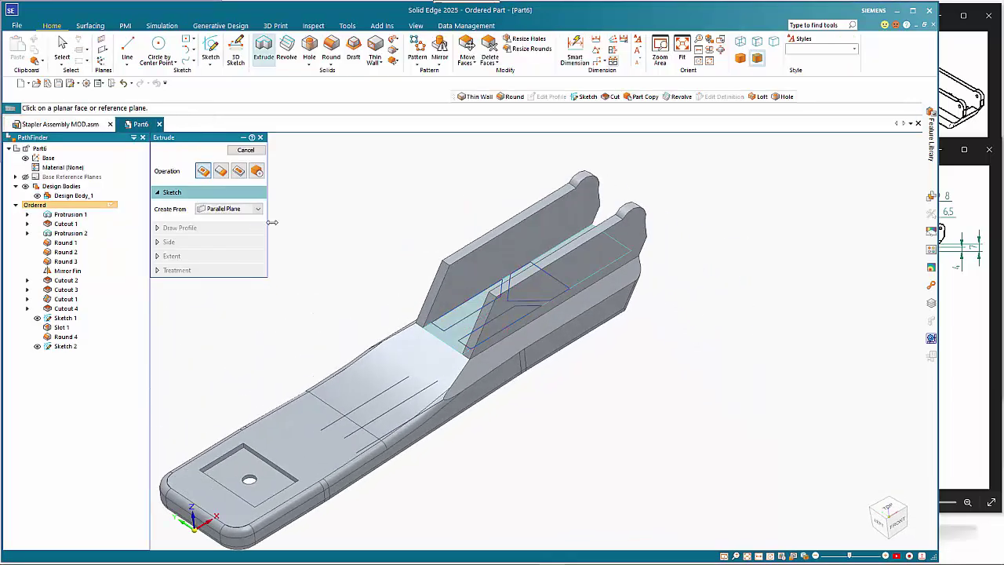
pyautogui.click(243, 150)
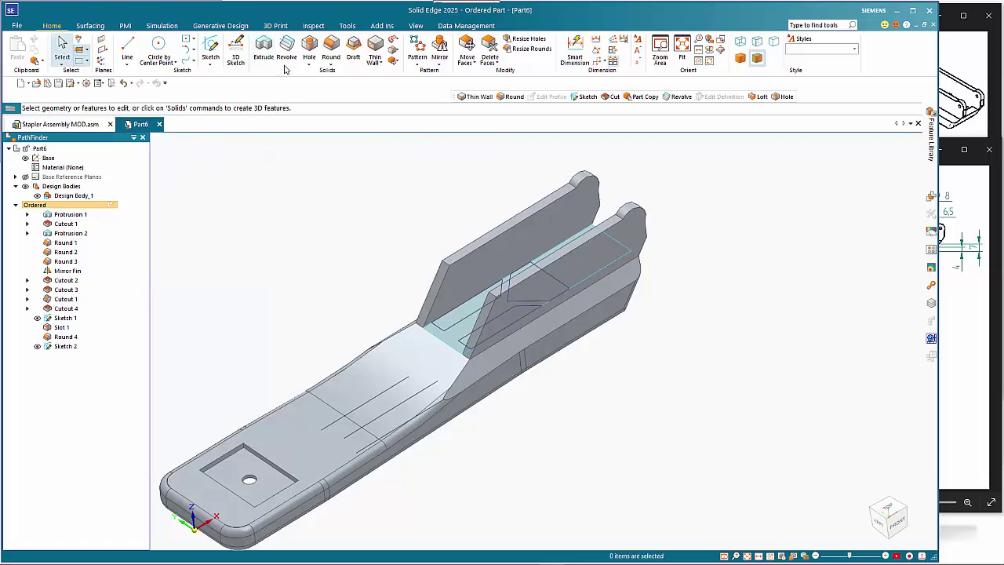
# Start a new Extrude and check the section view in the base 2.jpg drawing for the pocket depths.
pyautogui.click(263, 48)
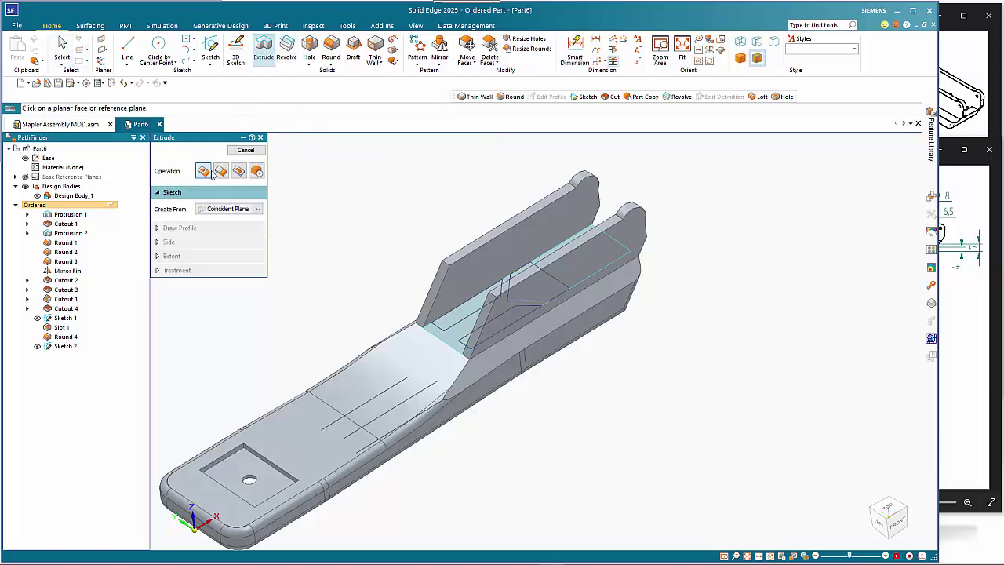
pyautogui.click(958, 433)
pyautogui.click(471, 327)
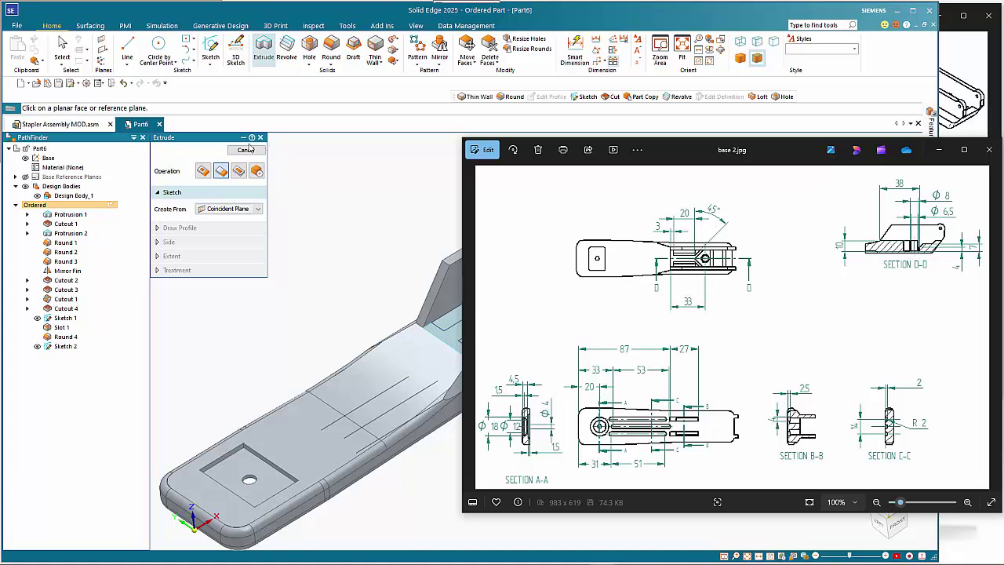
pyautogui.click(316, 11)
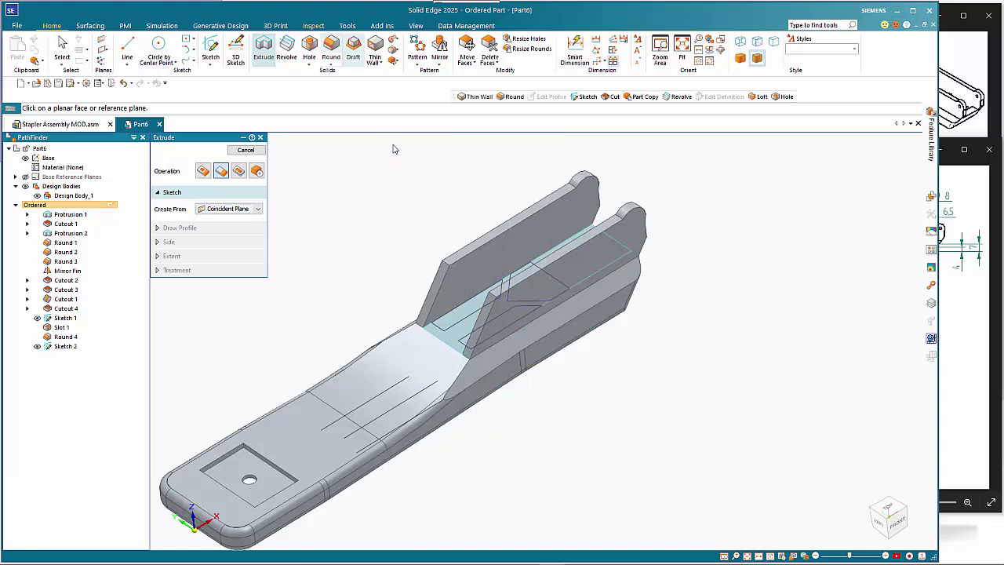
# Cut the sketch's three closed profiles 10 mm deep into the floor between the side walls.
pyautogui.click(229, 209)
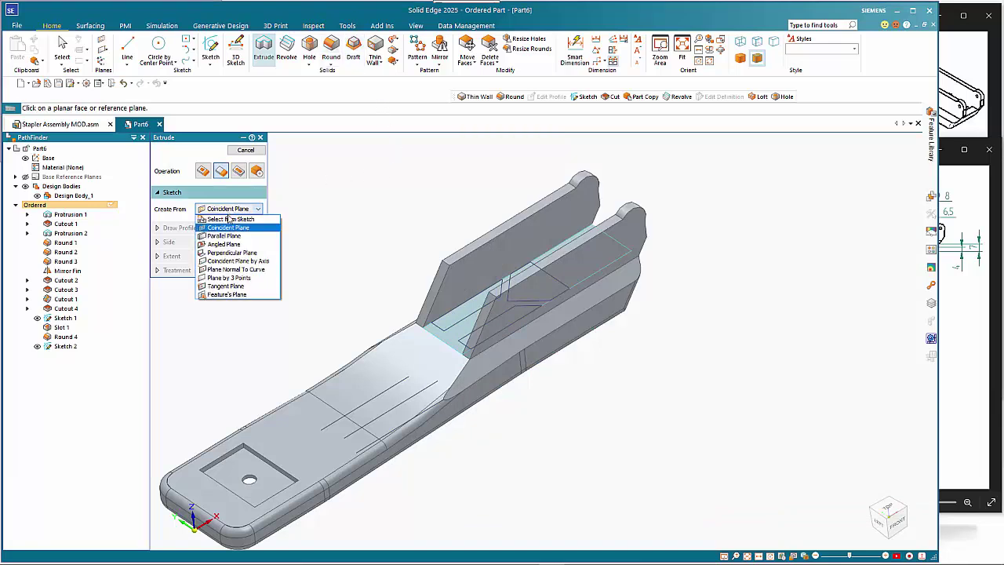
pyautogui.click(229, 218)
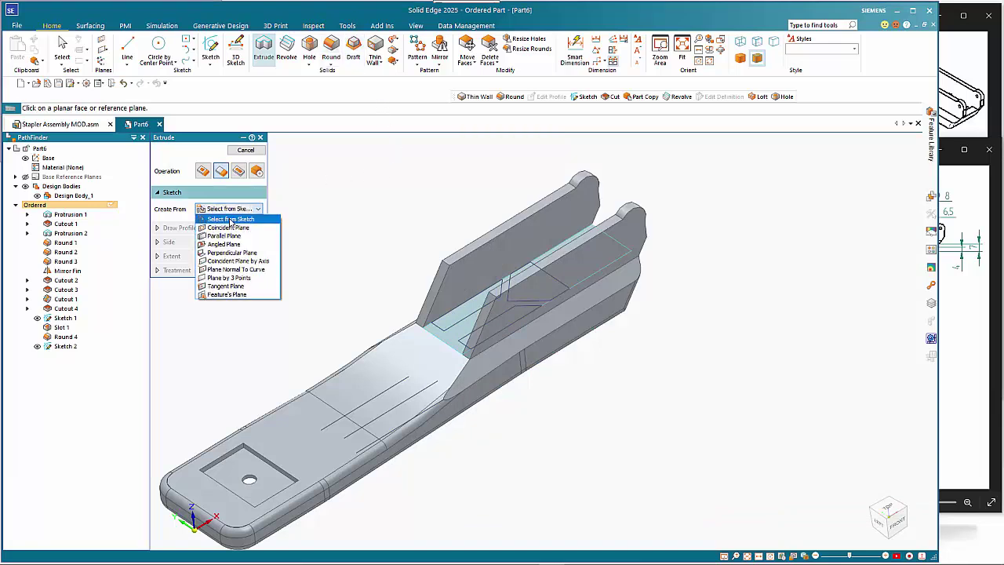
pyautogui.click(461, 339)
pyautogui.click(463, 340)
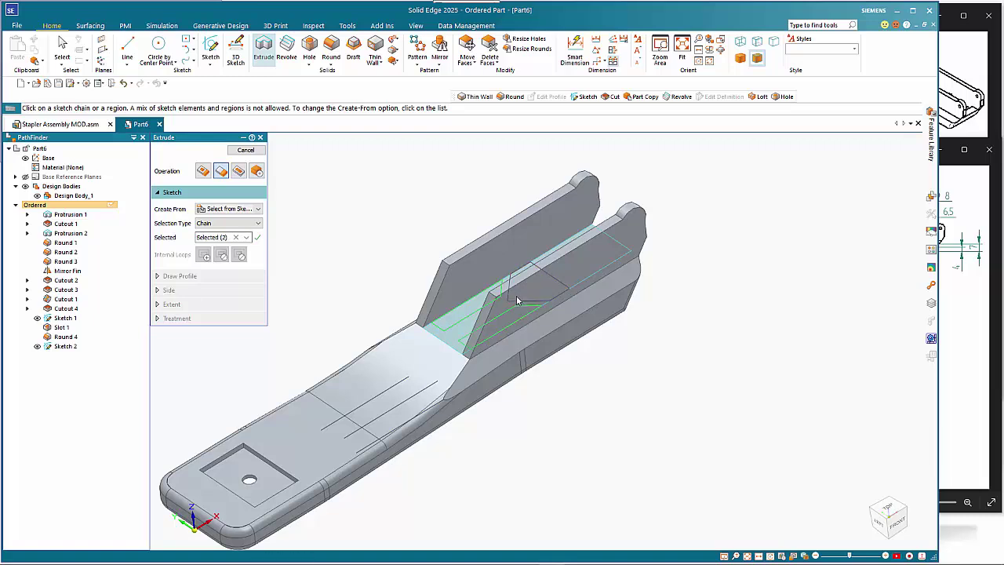
pyautogui.click(511, 293)
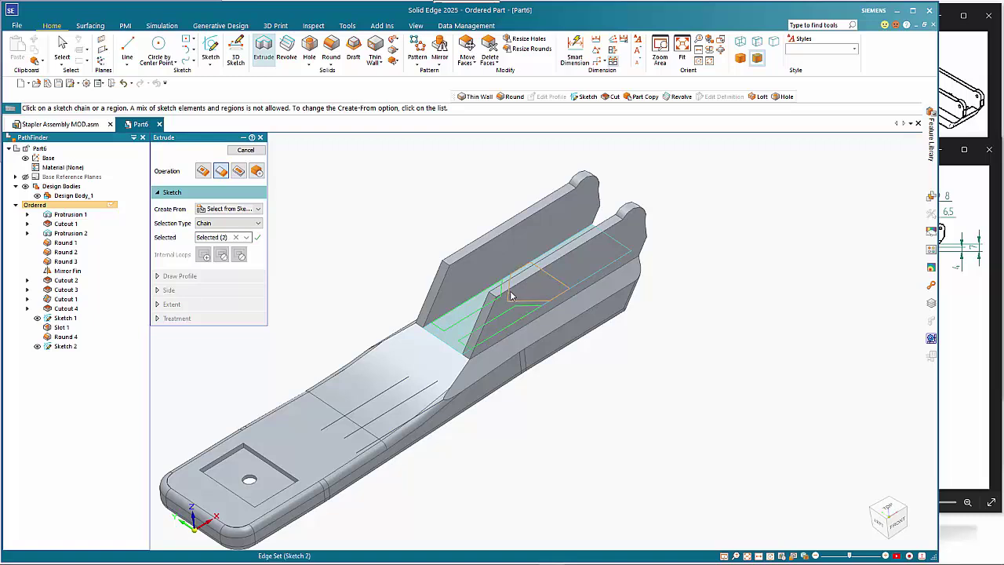
pyautogui.rightClick(593, 381)
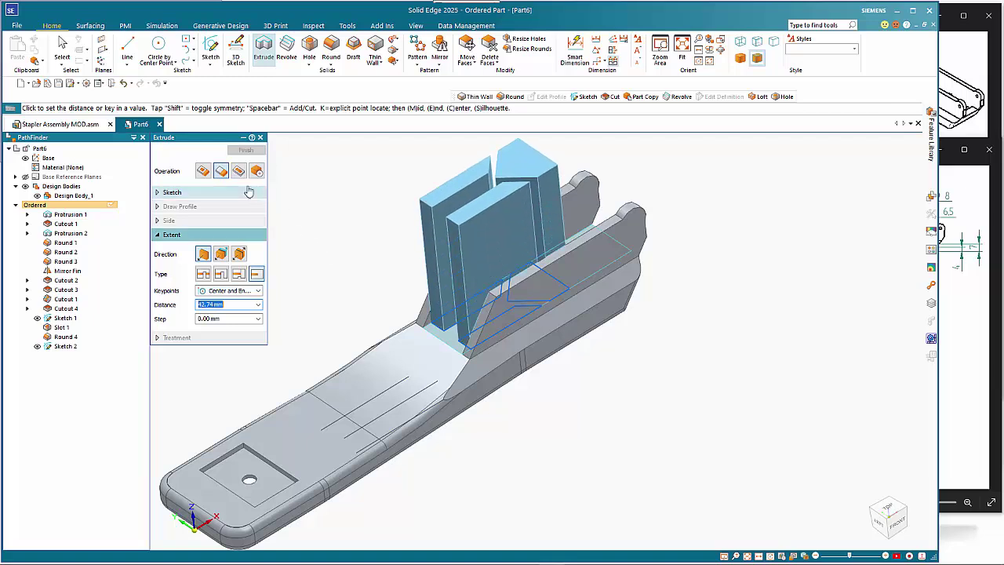
pyautogui.click(239, 170)
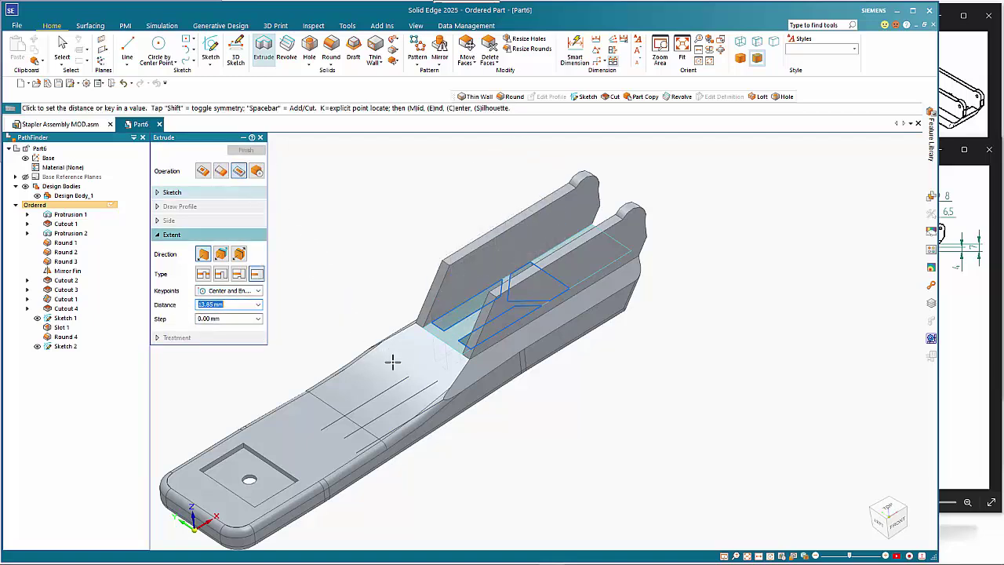
pyautogui.write('10')
pyautogui.press('Tab')
pyautogui.click(516, 426)
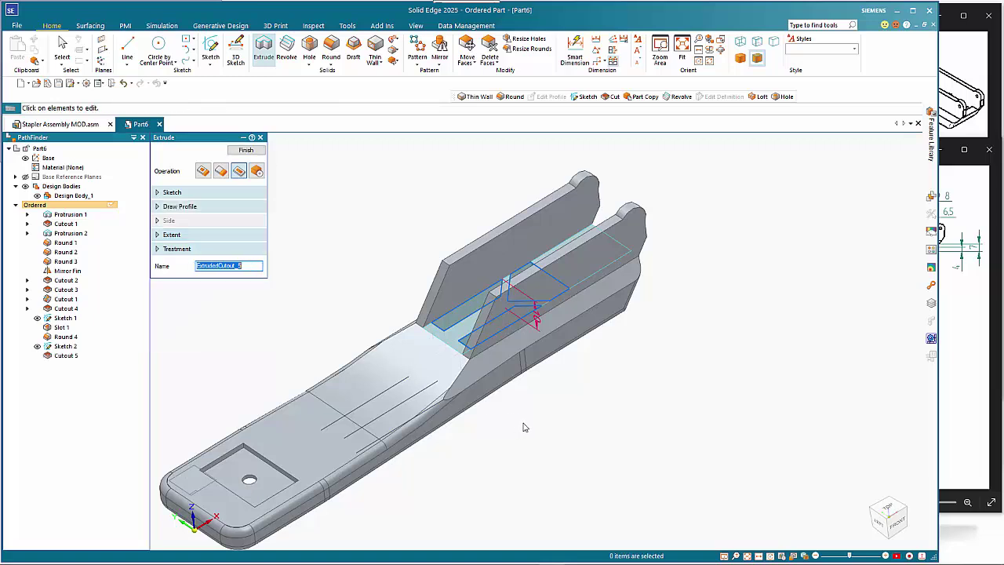
pyautogui.rightClick(525, 426)
# Check the base 2.jpg drawing for the hole in the arrow-shaped pocket and leave the Extrude command.
pyautogui.moveTo(557, 402)
pyautogui.mouseDown(button='middle')
pyautogui.moveTo(562, 463)
pyautogui.moveTo(574, 406)
pyautogui.moveTo(558, 386)
pyautogui.moveTo(558, 463)
pyautogui.moveTo(549, 386)
pyautogui.mouseUp(button='middle')
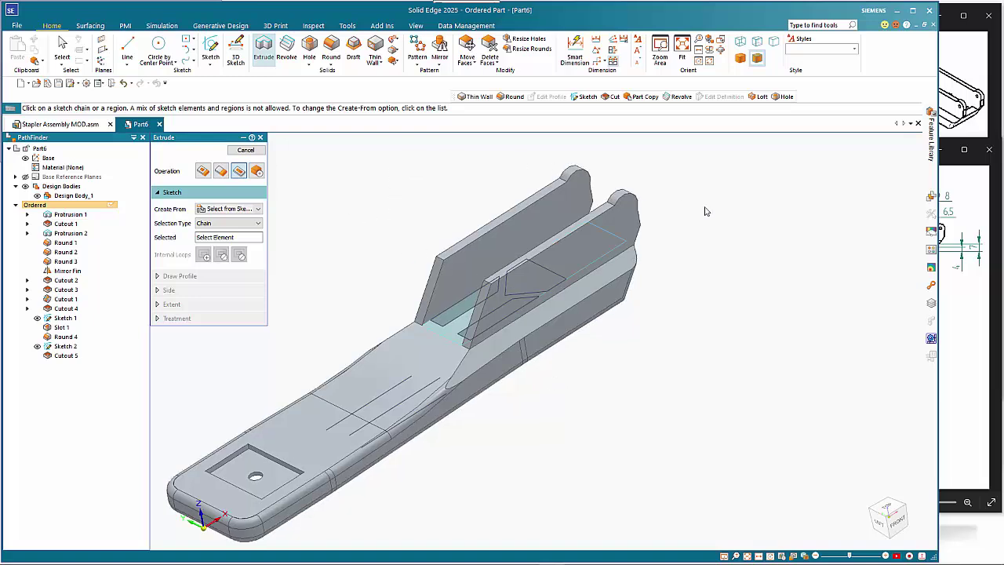
pyautogui.click(958, 425)
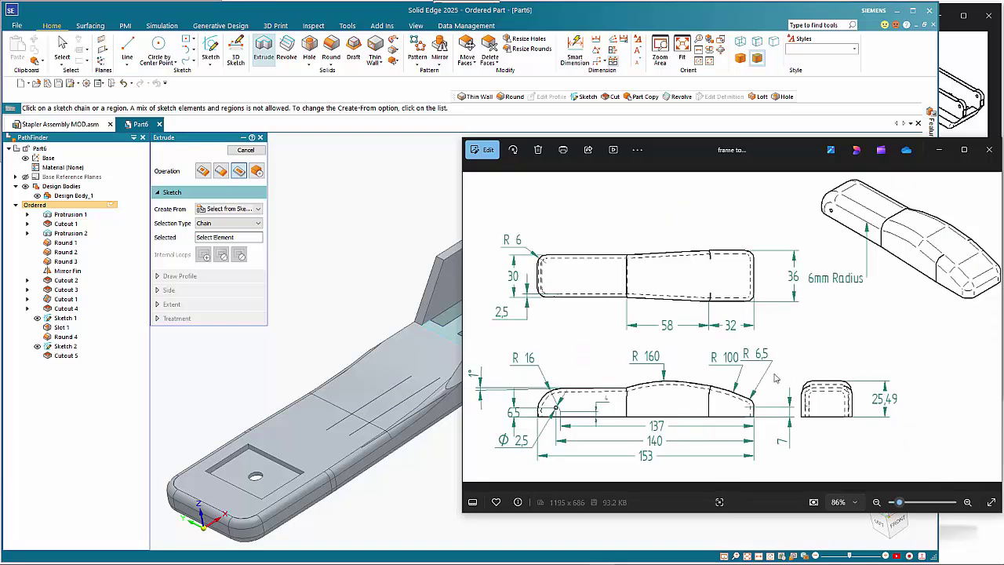
pyautogui.click(471, 327)
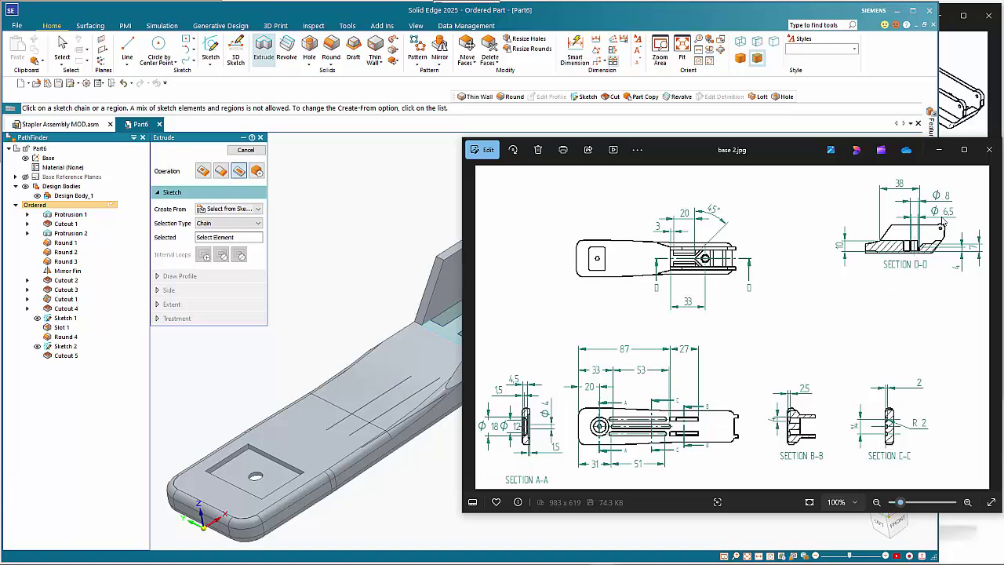
pyautogui.click(246, 150)
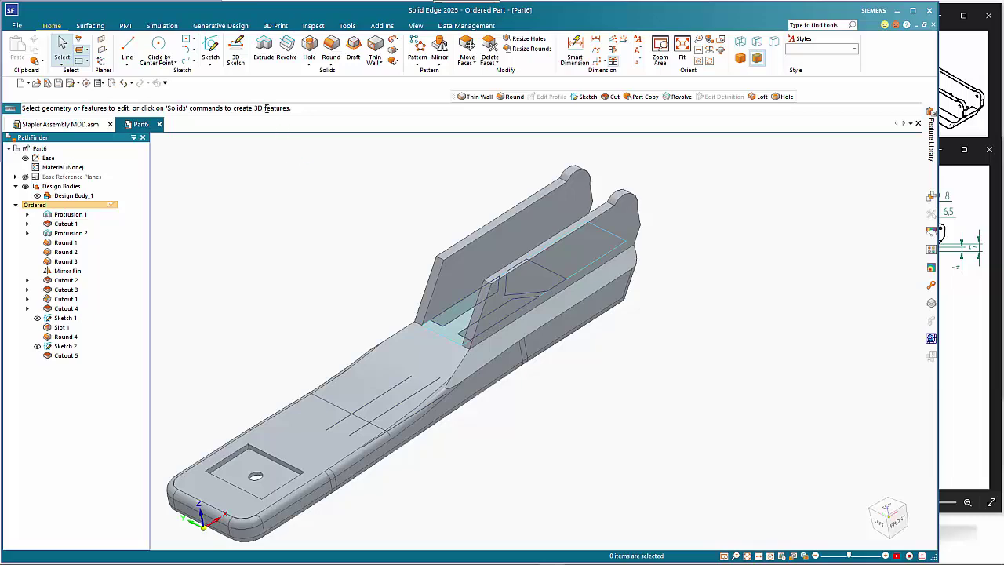
# Start a circle sketch on a coincident plane at the arrow-shaped pocket's floor, oriented along the part's length.
pyautogui.moveTo(313, 174); pyautogui.dragTo(316, 219, button='middle')
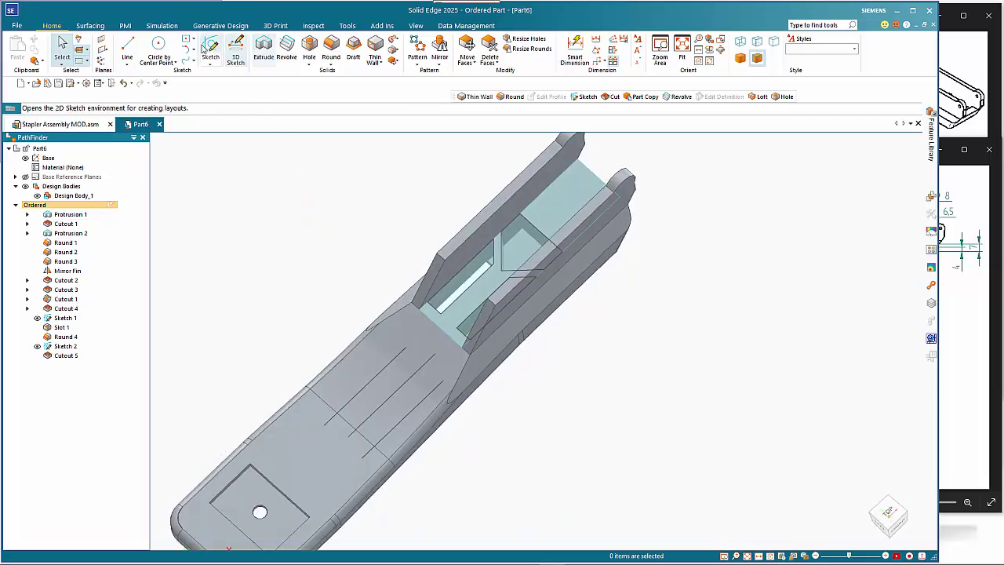
pyautogui.click(158, 44)
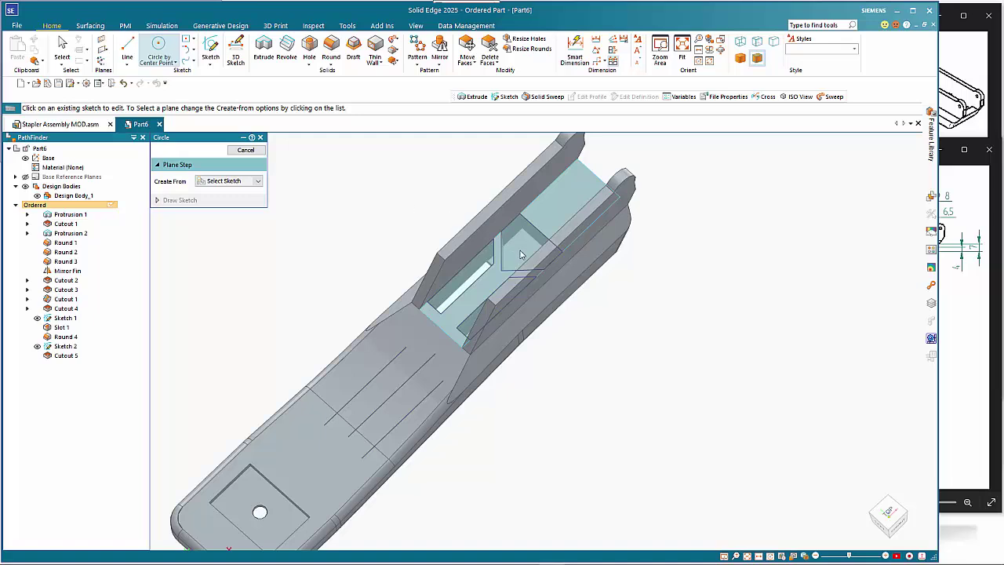
pyautogui.click(232, 183)
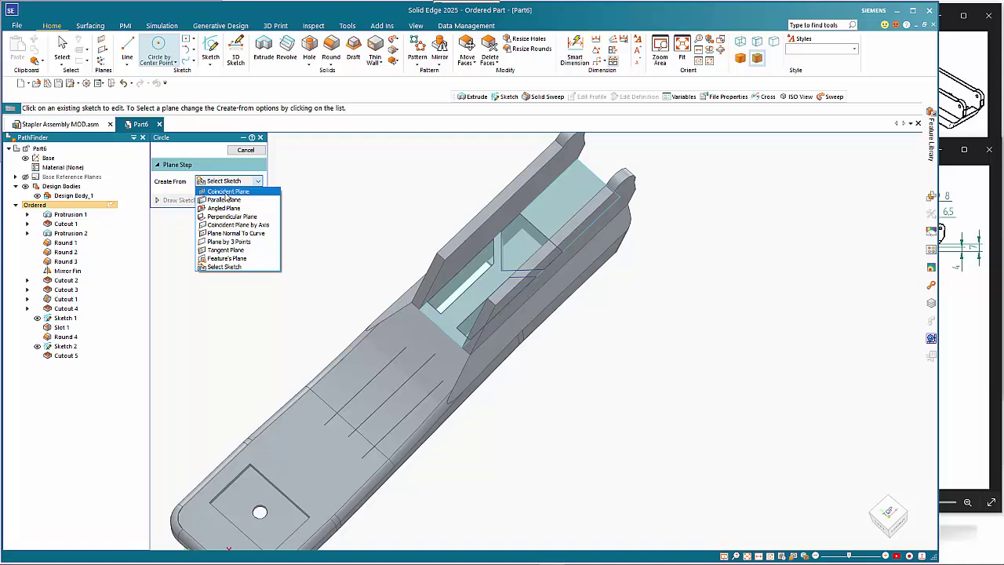
pyautogui.click(227, 192)
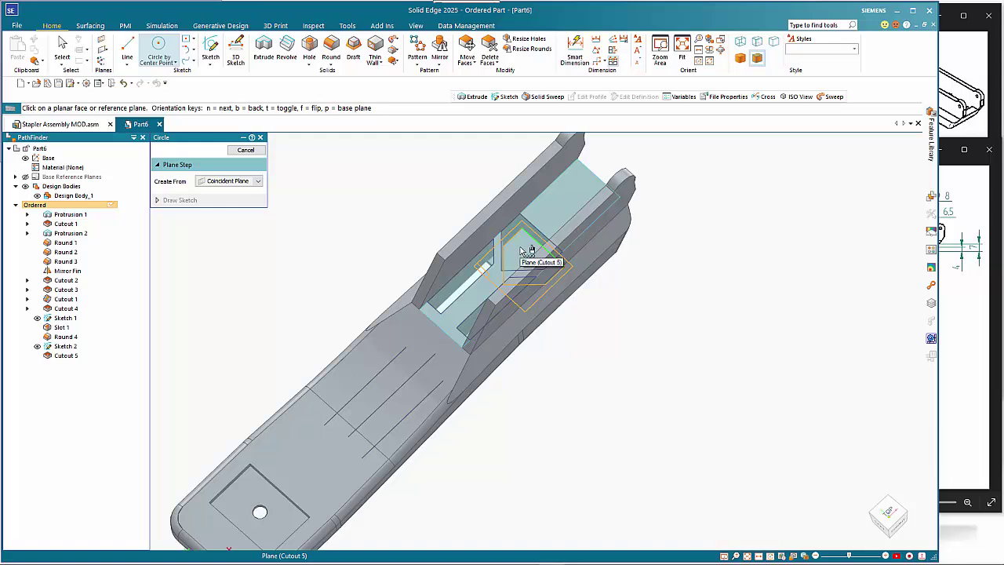
pyautogui.press('n')
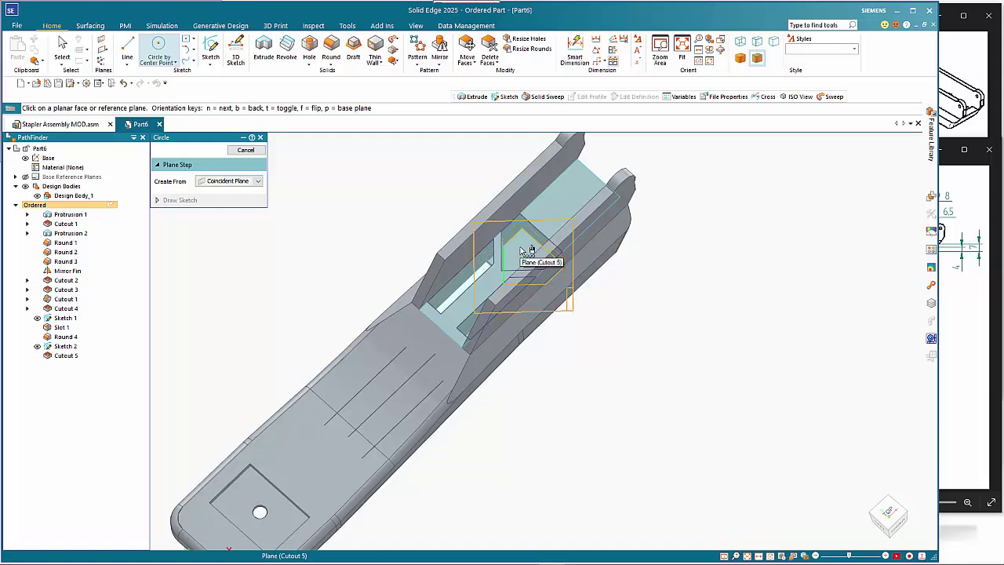
pyautogui.press('n')
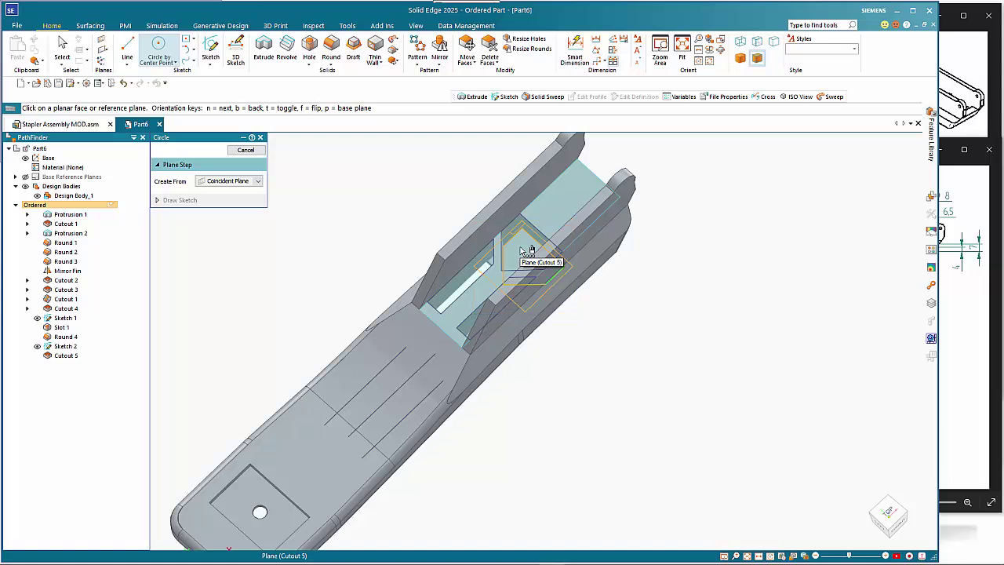
pyautogui.click(521, 248)
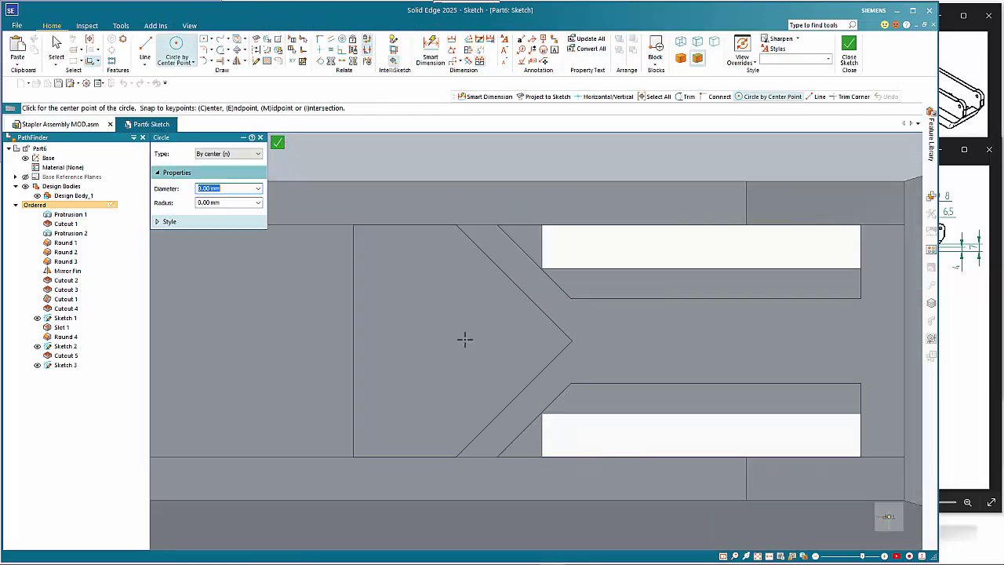
# Draw an 8 mm diameter circle on the pocket floor, its centre aligned with the midpoint of the pocket's straight transverse edge.
pyautogui.scroll(-3, 463, 342)
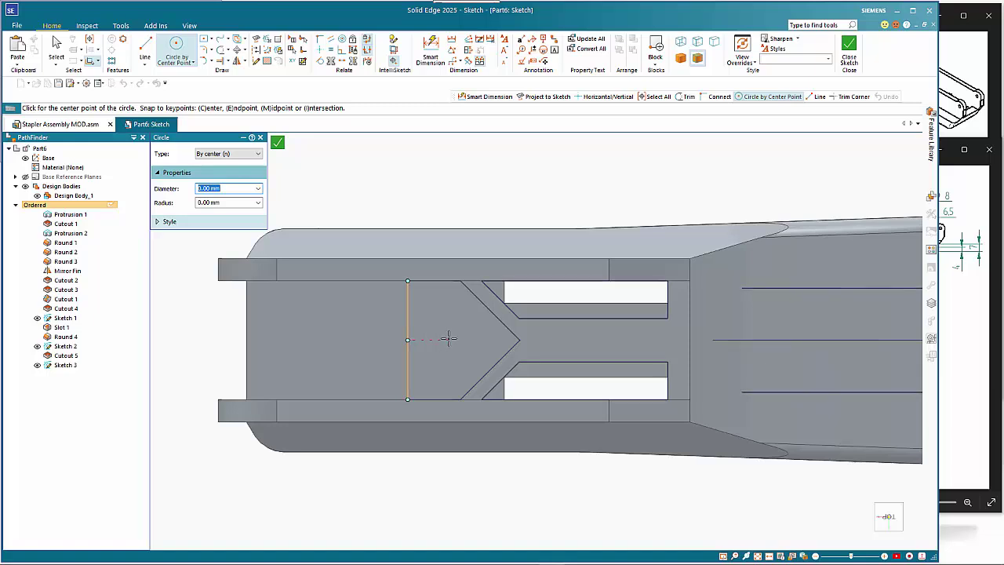
pyautogui.click(448, 339)
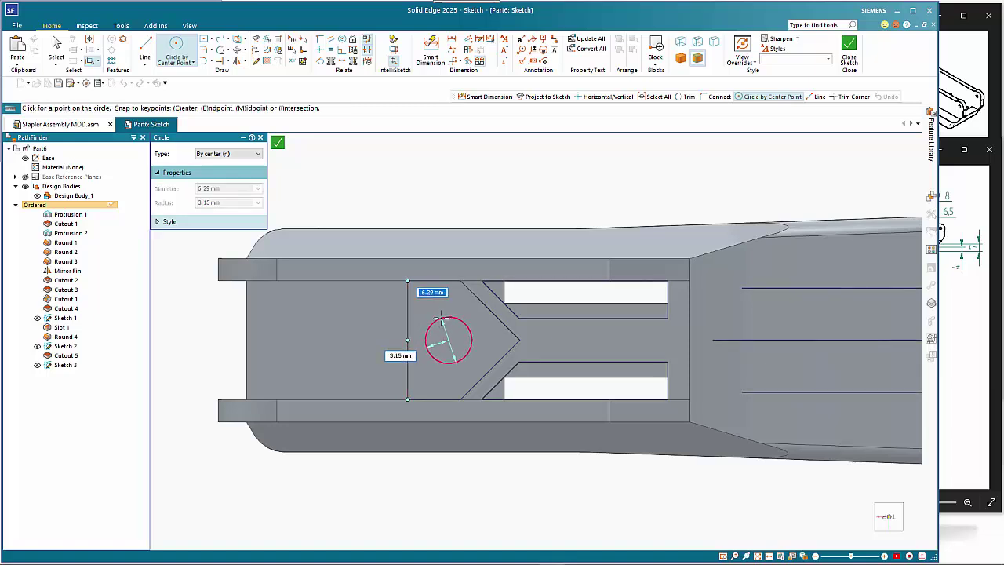
pyautogui.write('8')
pyautogui.press('Return')
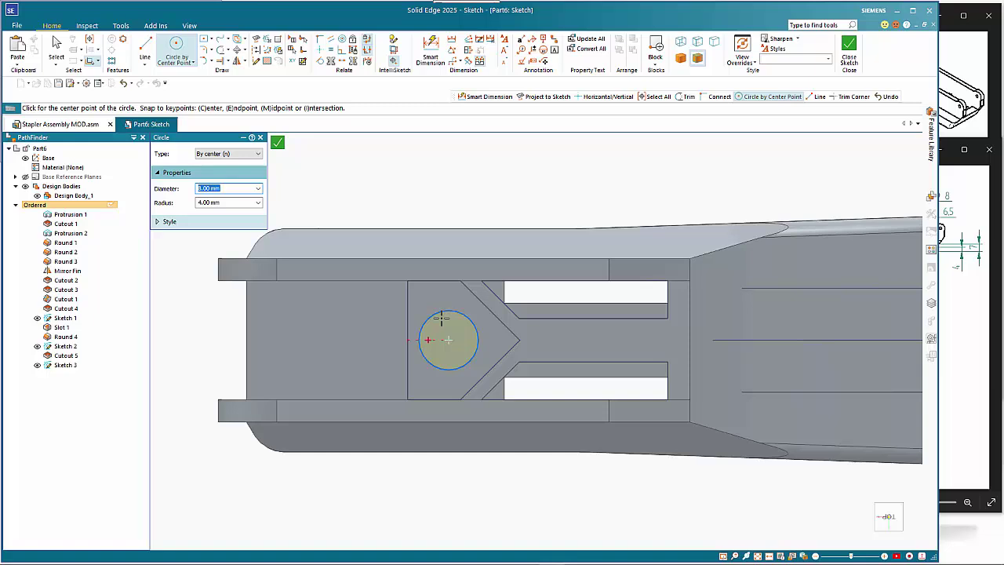
# Draw a concentric 6.5 mm diameter circle inside the 8 mm circle.
pyautogui.write('6')
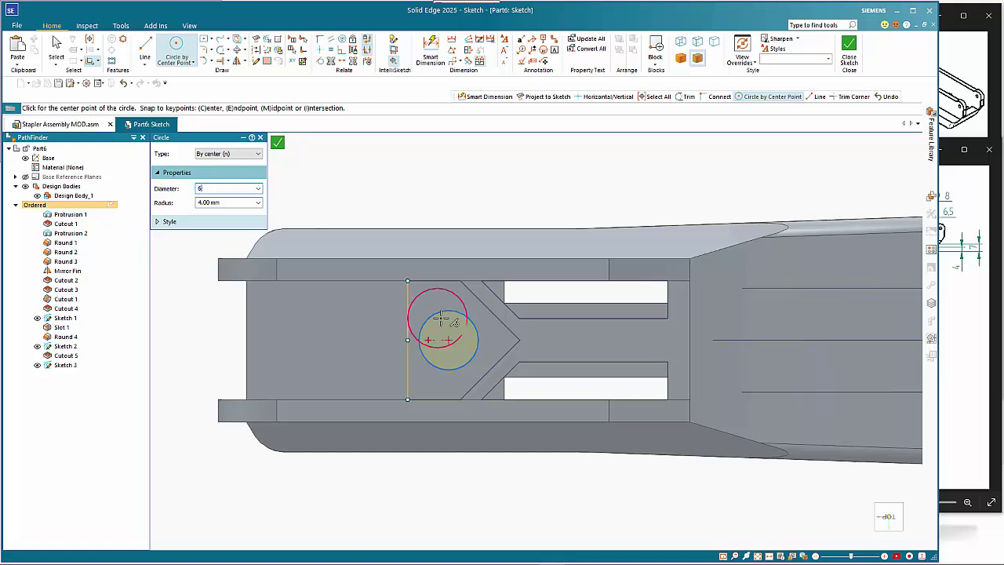
pyautogui.write('.5')
pyautogui.press('Return')
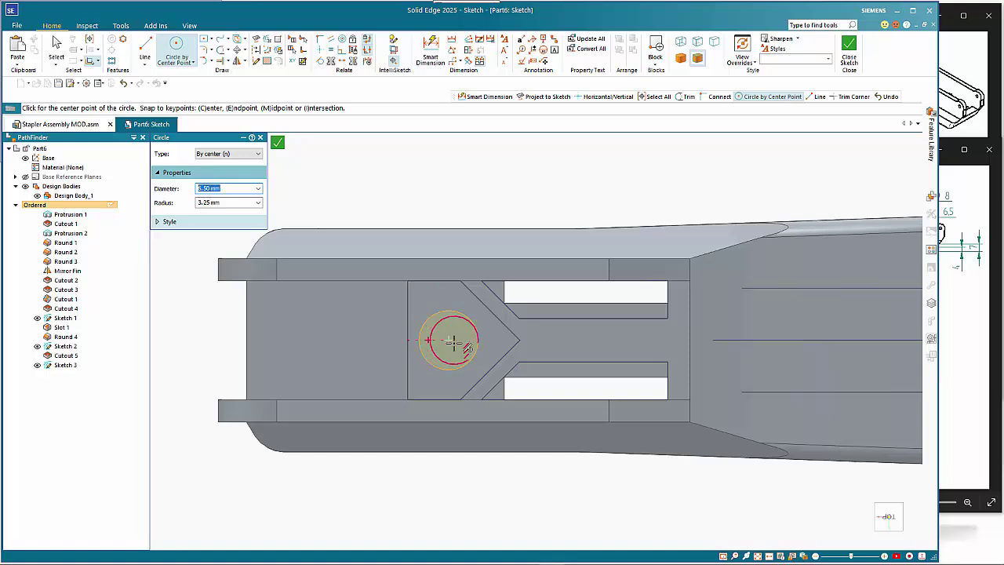
pyautogui.click(448, 339)
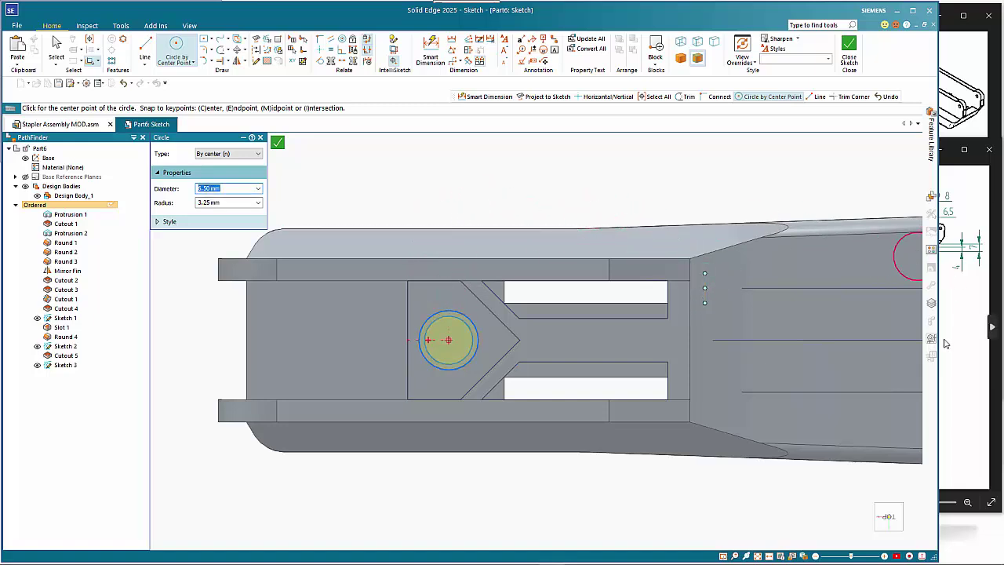
# Check the hole sizes in the base 2.jpg drawing and dimension the diameters of both concentric circles on the pocket floor.
pyautogui.click(947, 479)
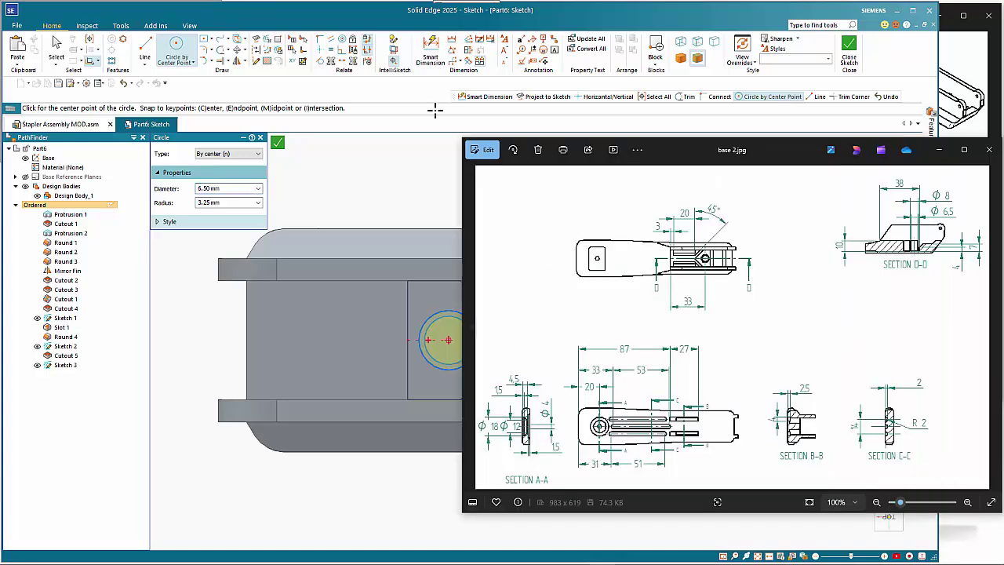
pyautogui.click(367, 15)
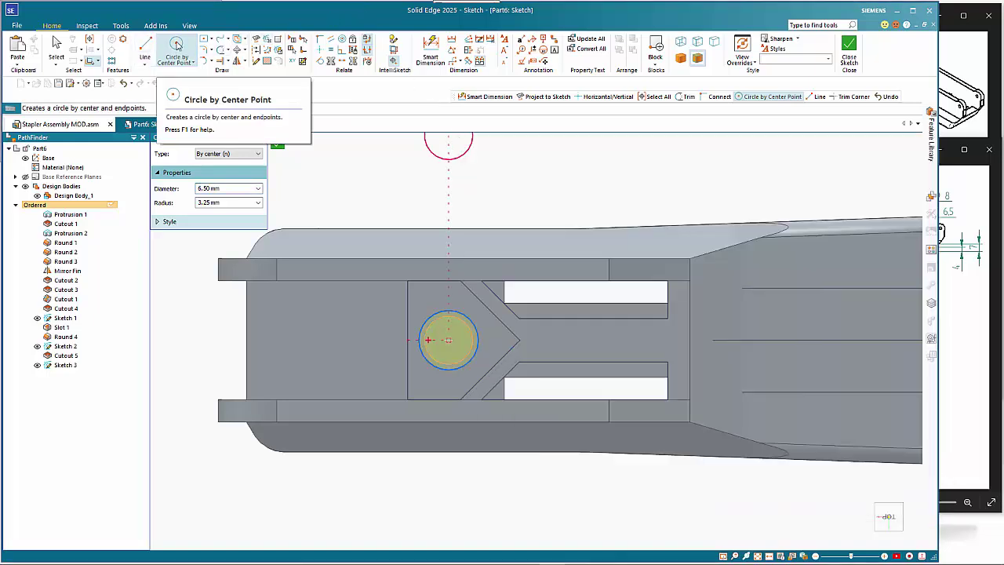
pyautogui.click(429, 48)
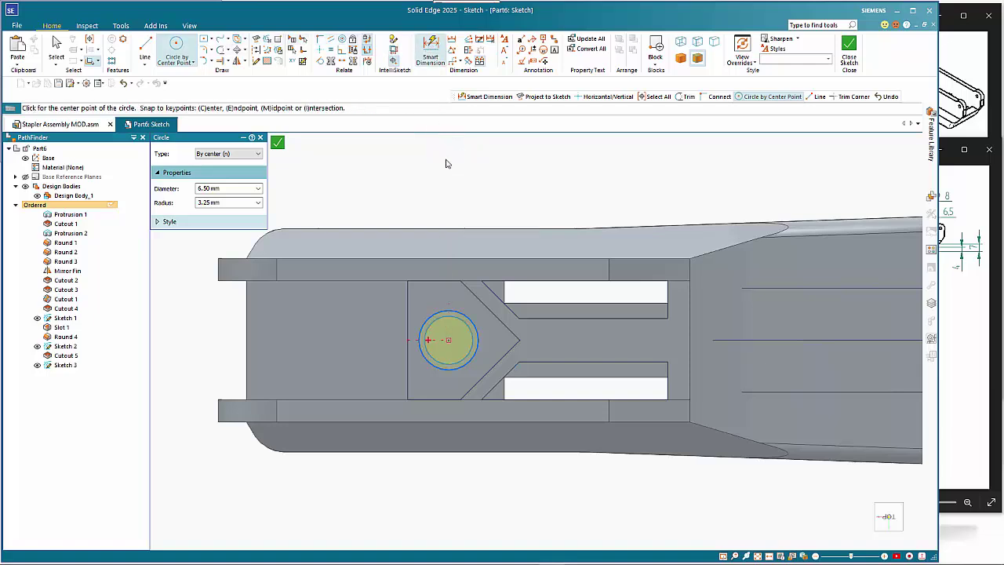
pyautogui.click(461, 314)
pyautogui.click(520, 205)
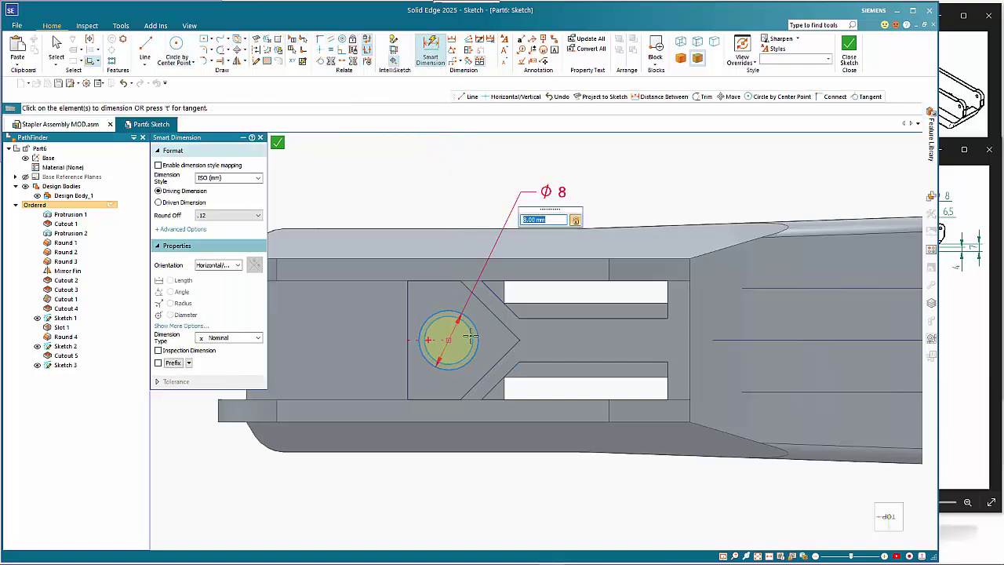
pyautogui.click(469, 335)
pyautogui.click(594, 202)
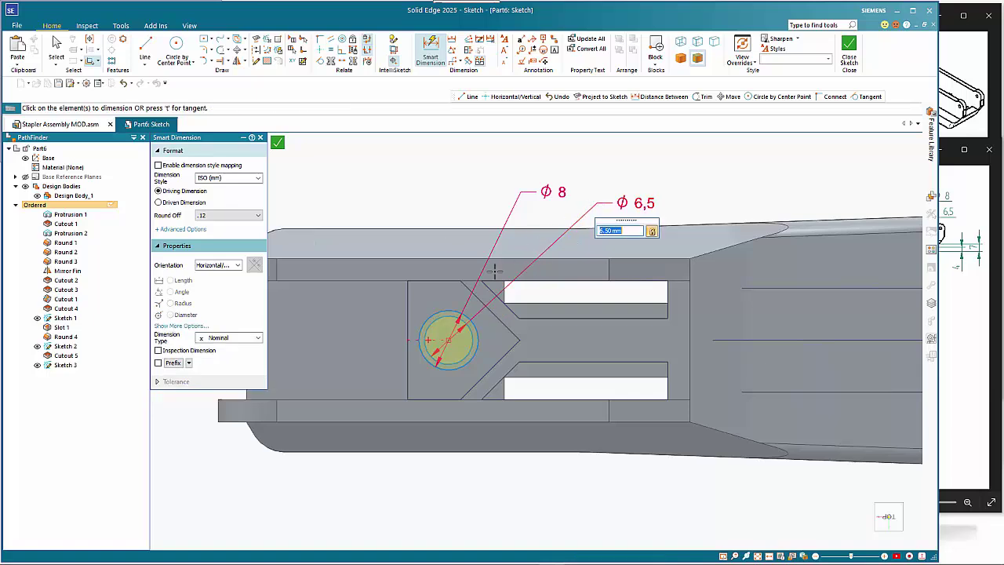
# Dimension the circles' centre 33 mm from the transverse edge at the sloped end of the channel between the side walls.
pyautogui.click(688, 323)
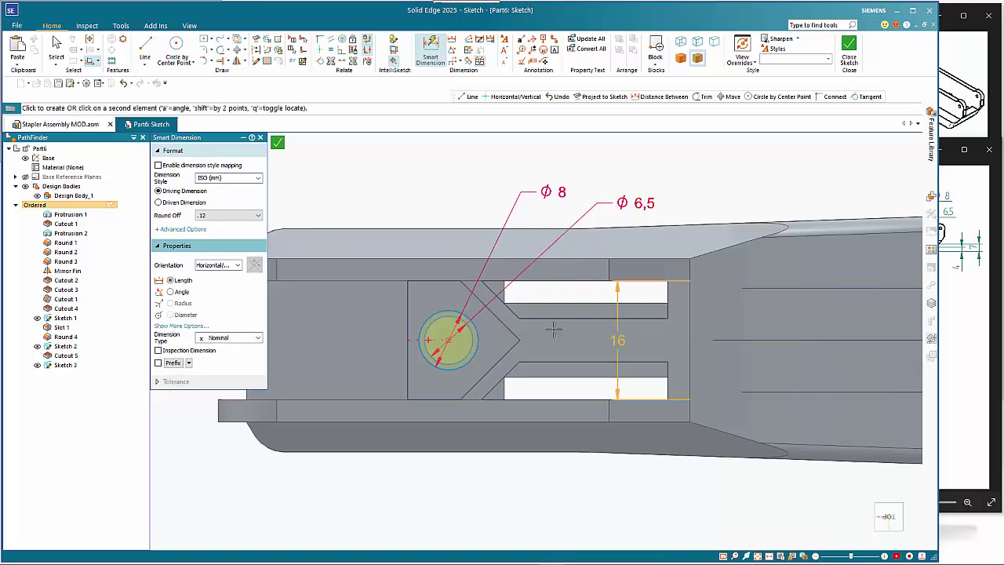
pyautogui.click(452, 337)
pyautogui.click(470, 155)
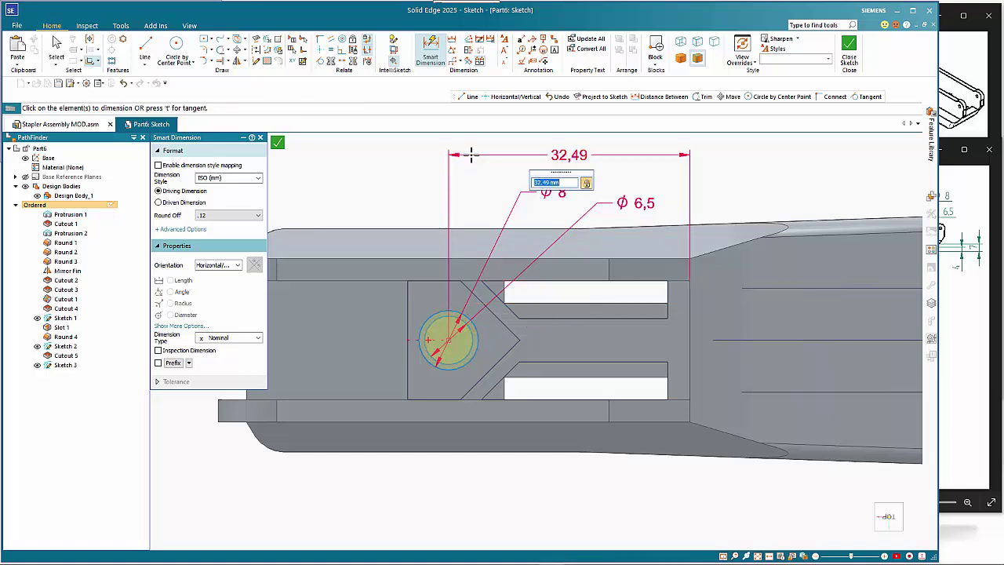
pyautogui.write('33')
pyautogui.press('Return')
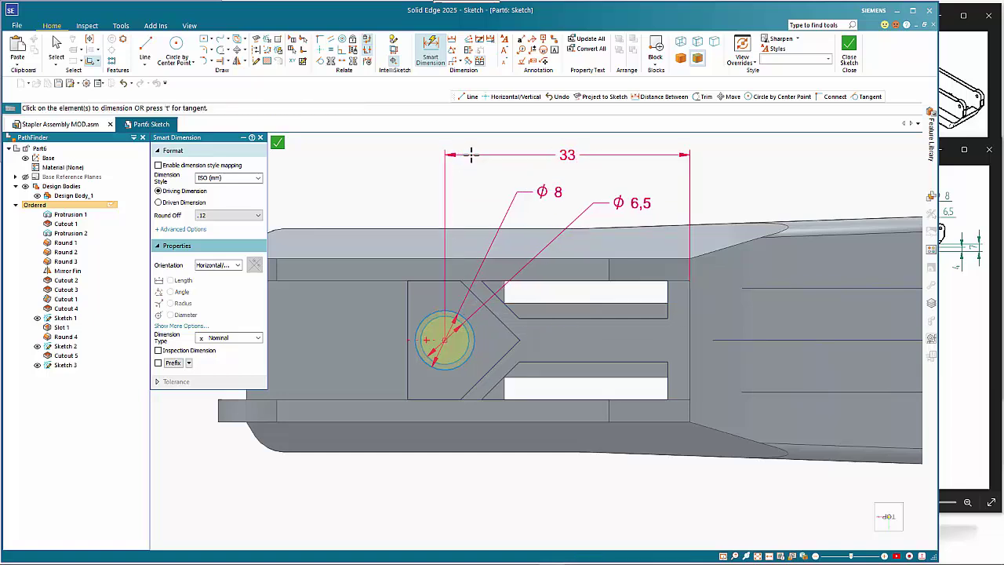
# Close and finish the concentric circle sketch and leave the Circle command.
pyautogui.click(278, 143)
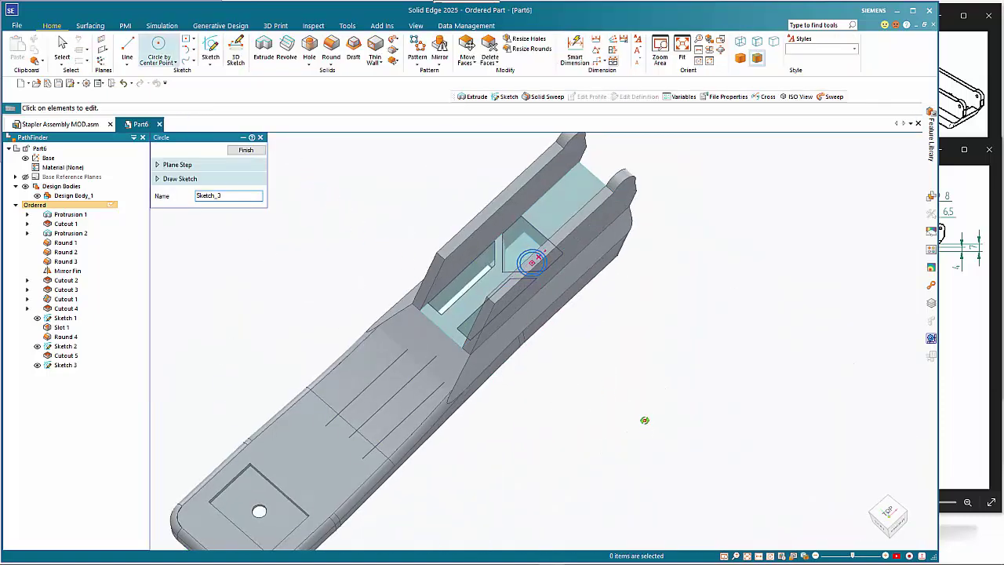
pyautogui.click(246, 149)
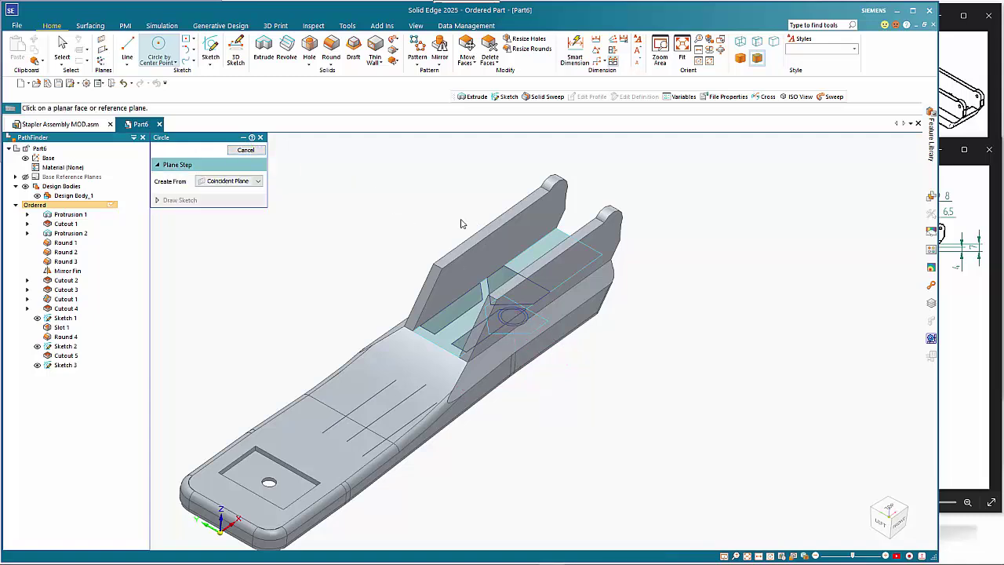
pyautogui.press('Escape')
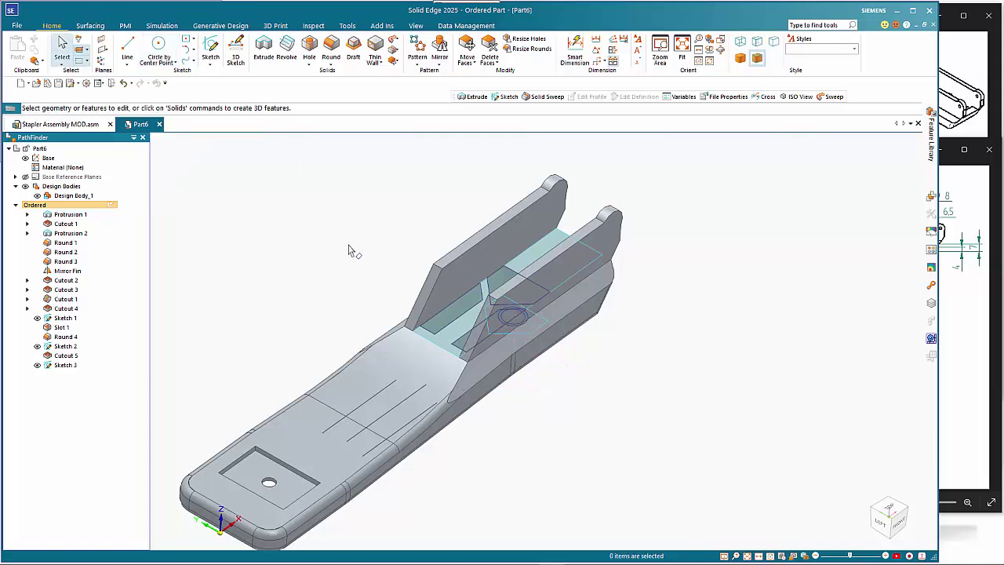
# Extrude the ring between the two concentric circles up to the corner keypoint on the arrow-shaped pocket's upper edge.
pyautogui.moveTo(321, 277); pyautogui.dragTo(309, 293, button='middle')
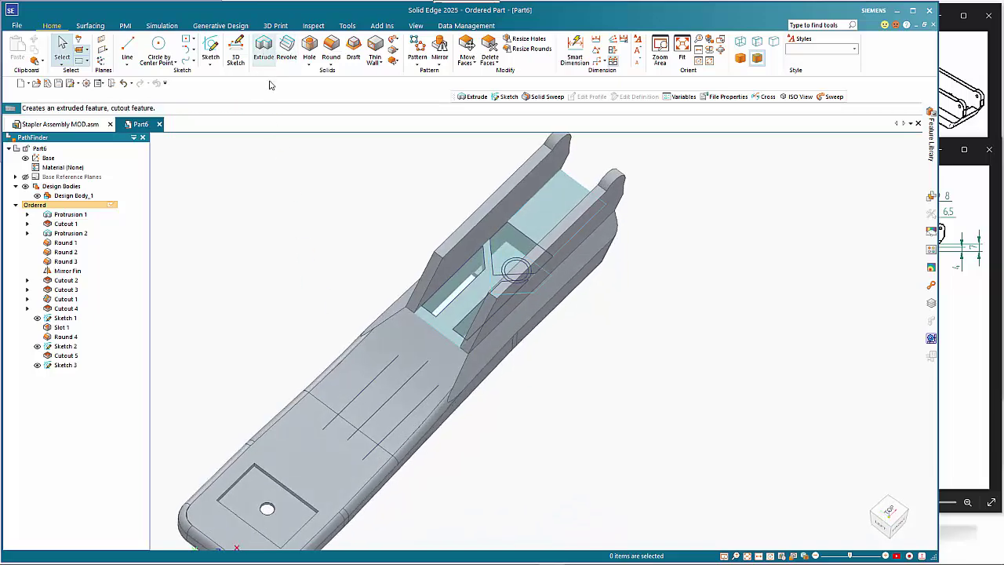
pyautogui.click(263, 49)
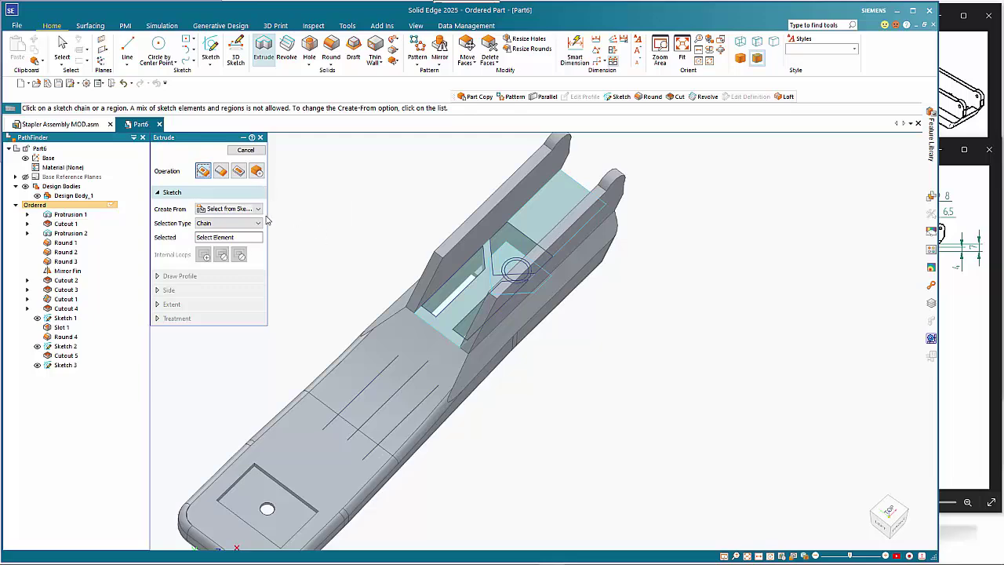
pyautogui.scroll(5, 494, 259)
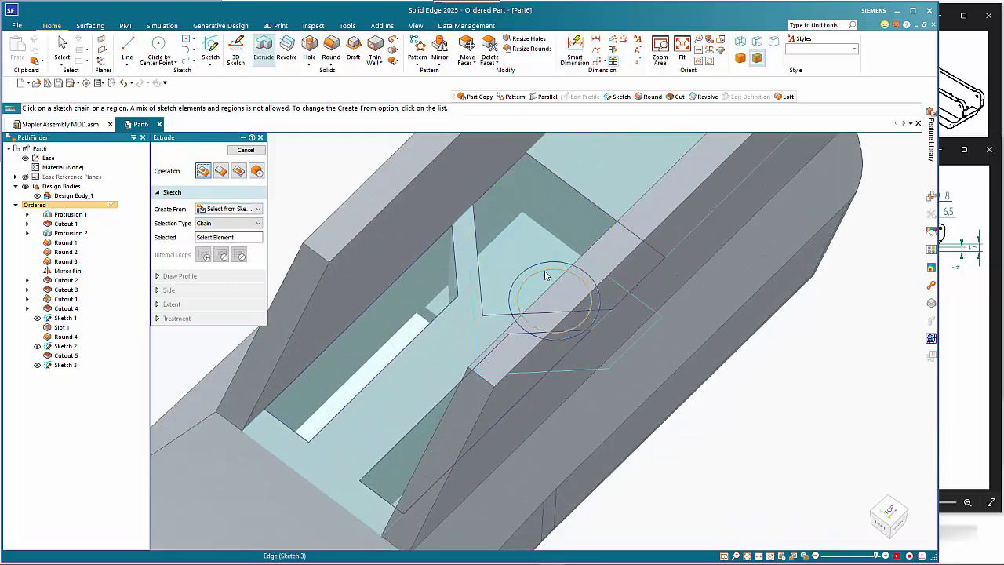
pyautogui.click(537, 278)
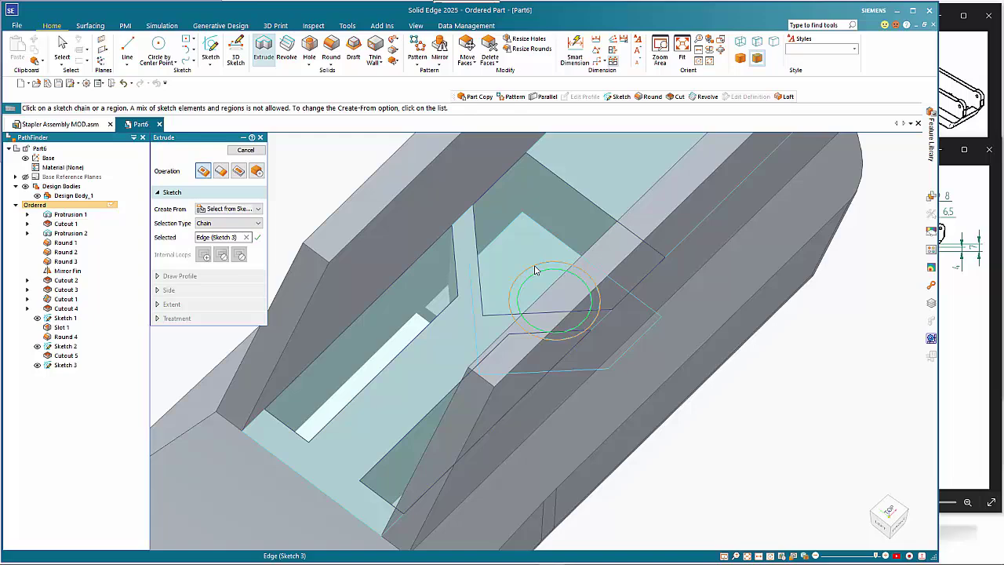
pyautogui.rightClick(500, 239)
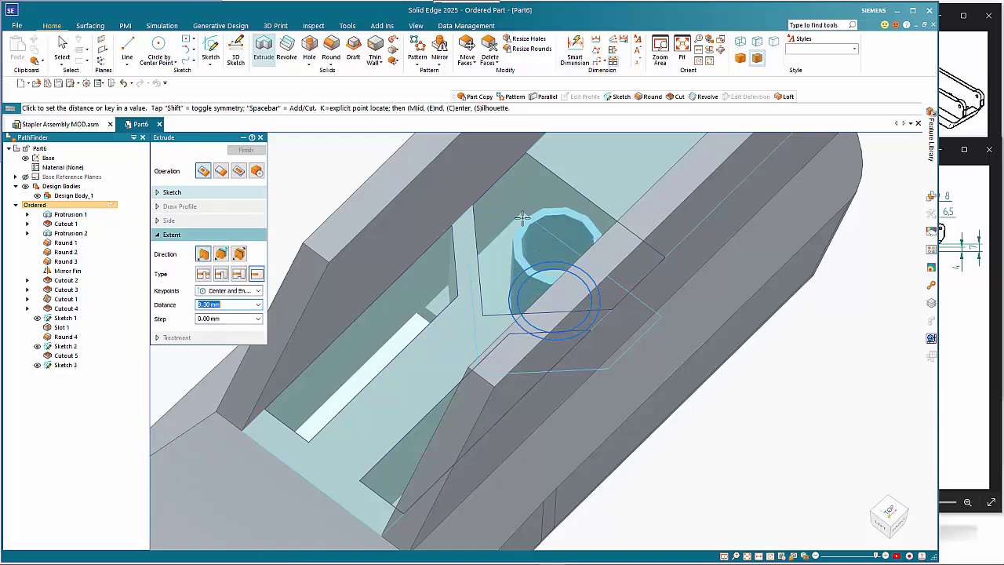
pyautogui.moveTo(522, 221); pyautogui.dragTo(522, 176, button='middle')
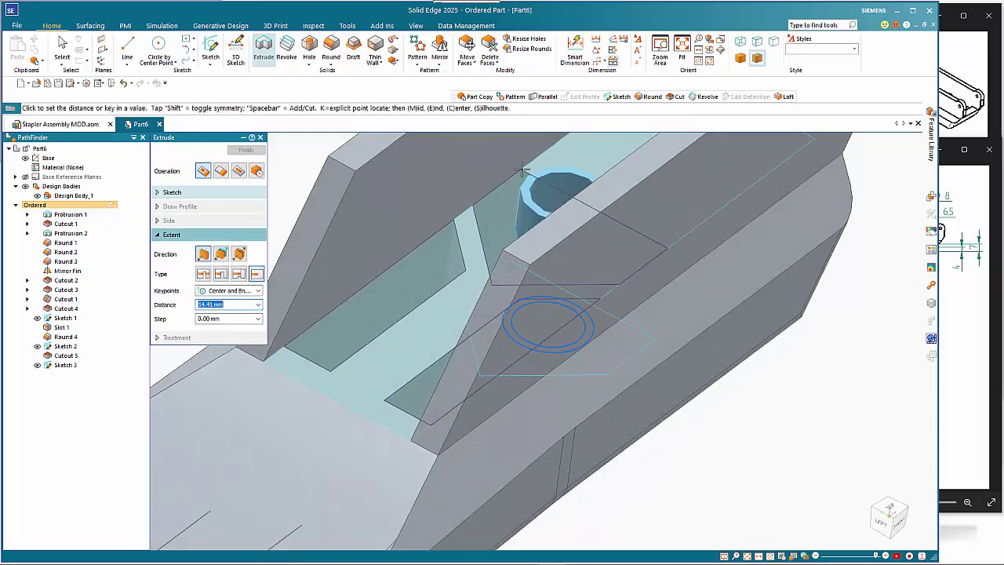
pyautogui.click(521, 169)
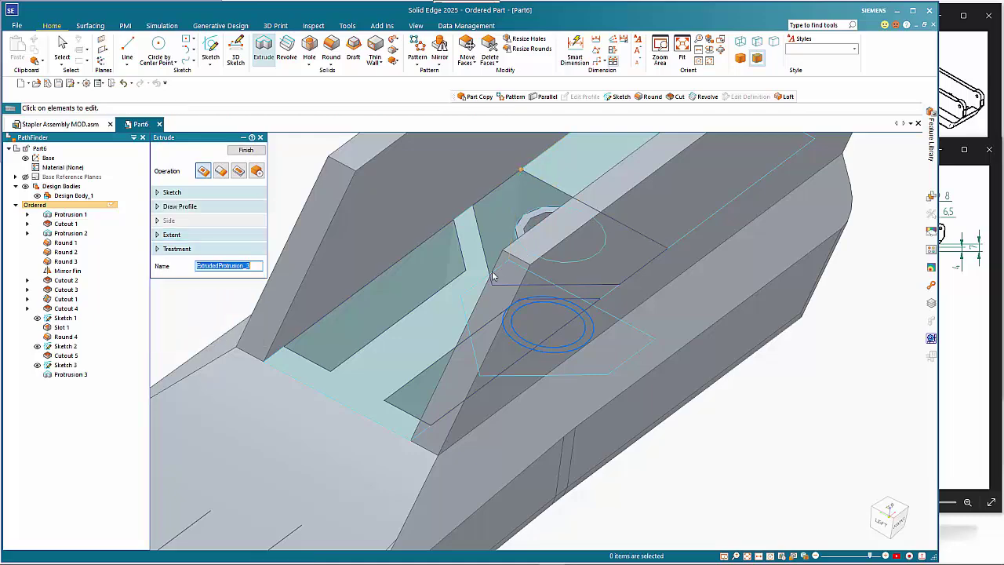
pyautogui.moveTo(491, 271); pyautogui.dragTo(492, 278, button='middle')
pyautogui.moveTo(701, 415); pyautogui.dragTo(652, 375, button='middle')
pyautogui.moveTo(641, 391); pyautogui.dragTo(656, 367, button='middle')
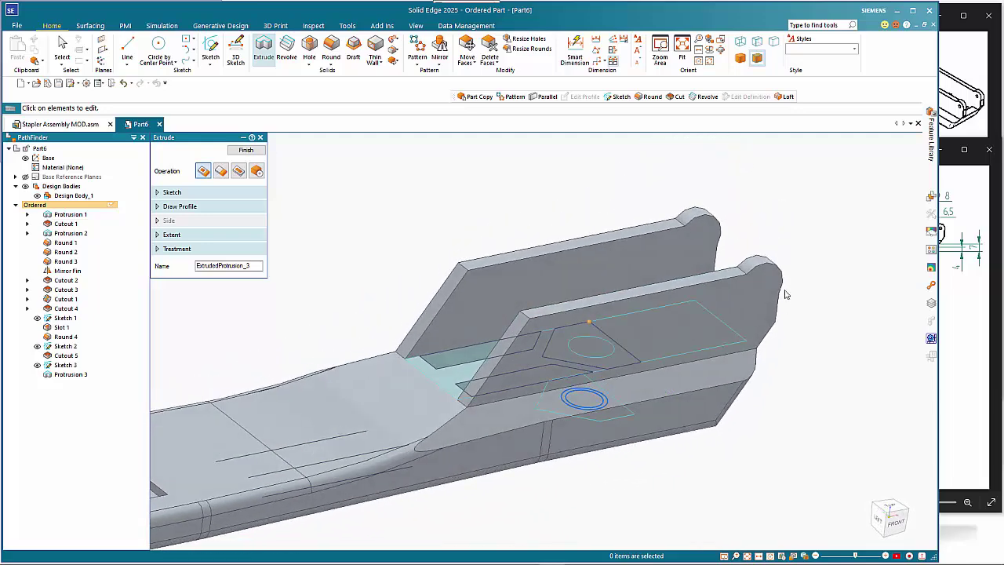
# Check section D-D in base 2.jpg and start an extruded cut with its profile on a plane coincident with a side wall's inner face.
pyautogui.click(950, 479)
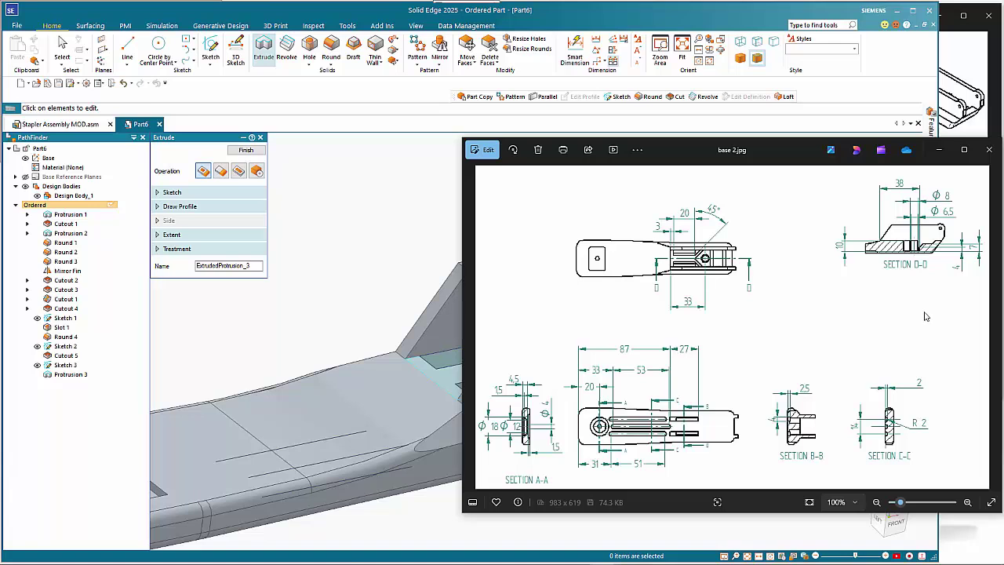
pyautogui.click(402, 181)
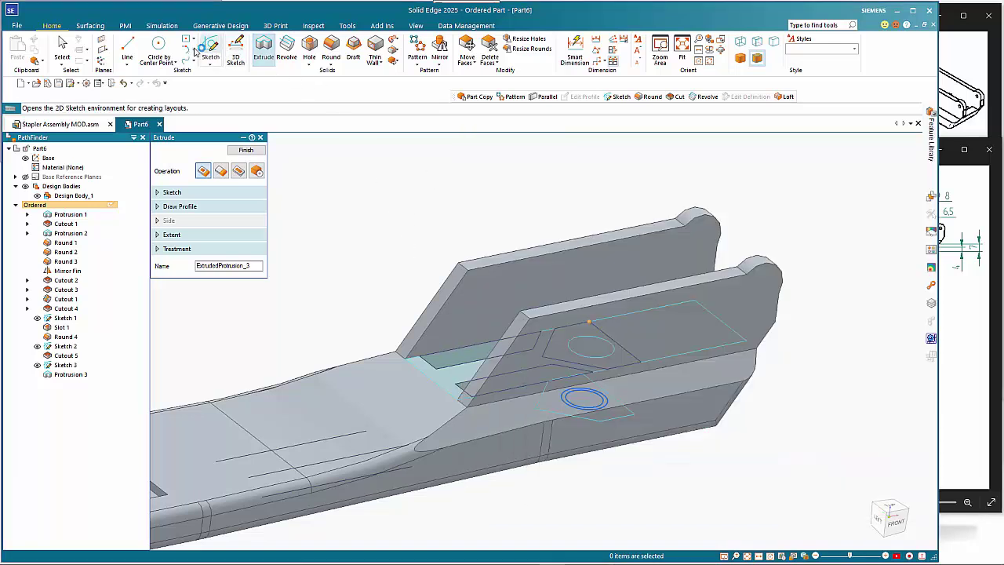
pyautogui.click(287, 52)
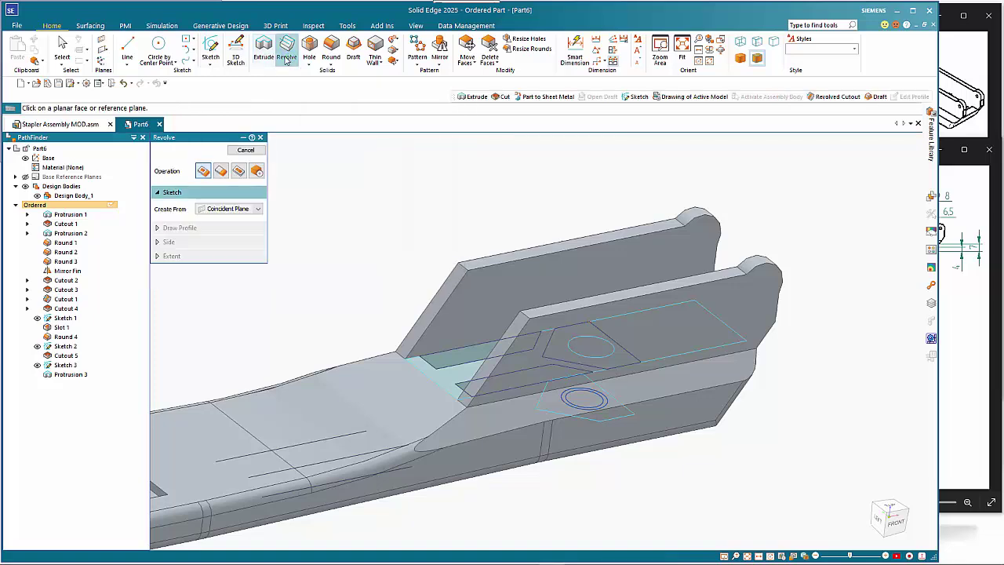
pyautogui.click(264, 59)
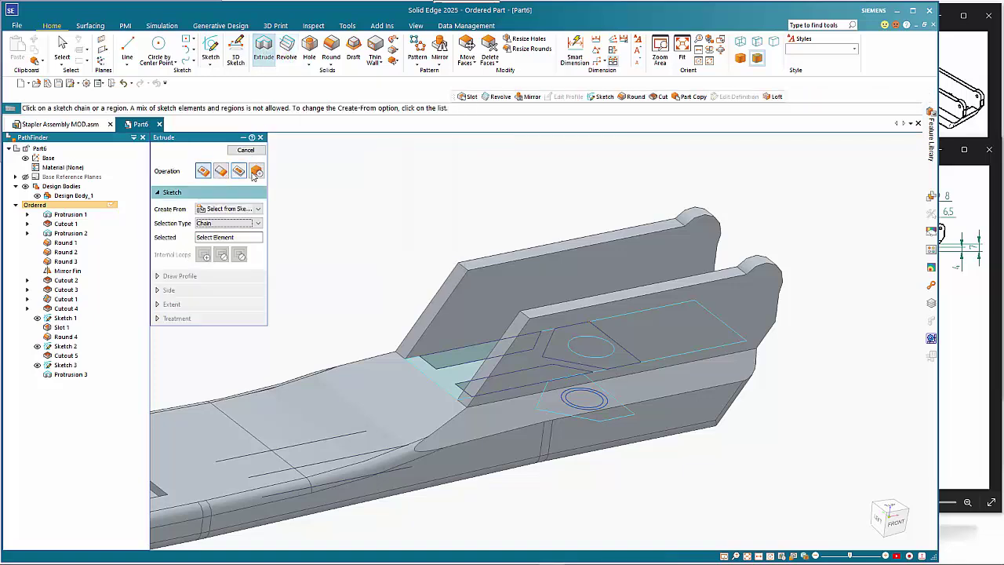
pyautogui.click(228, 209)
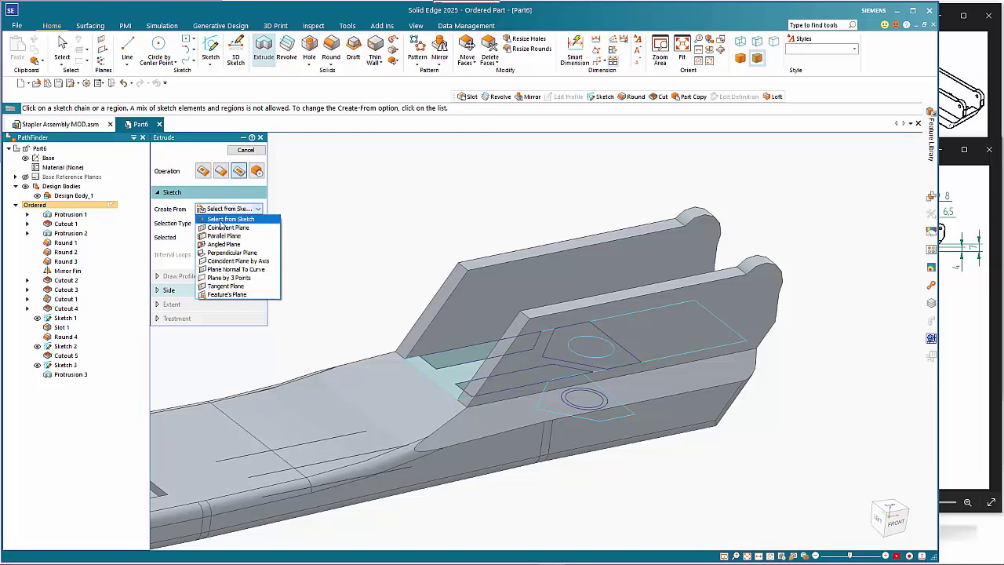
pyautogui.click(221, 228)
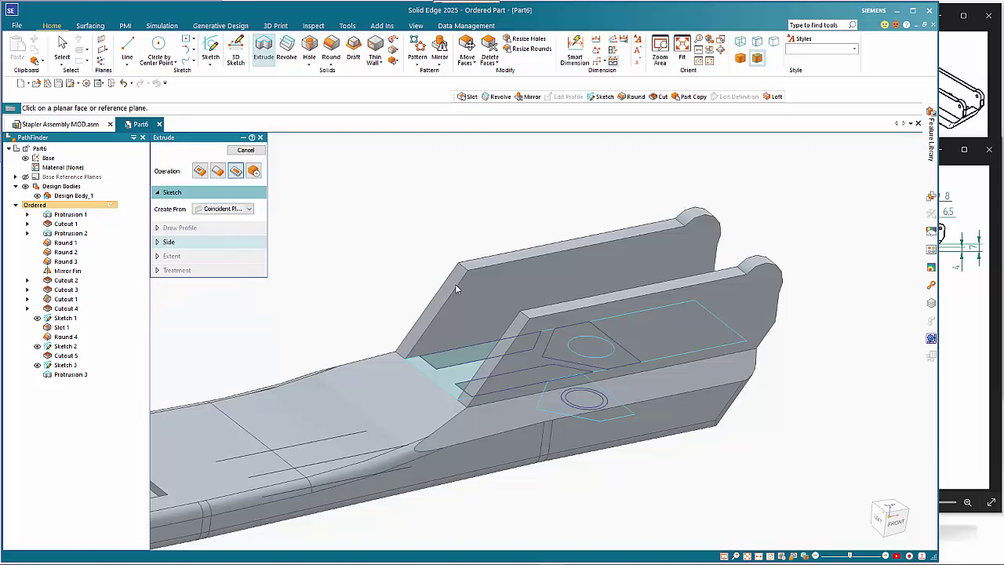
pyautogui.moveTo(468, 227); pyautogui.dragTo(563, 270, button='middle')
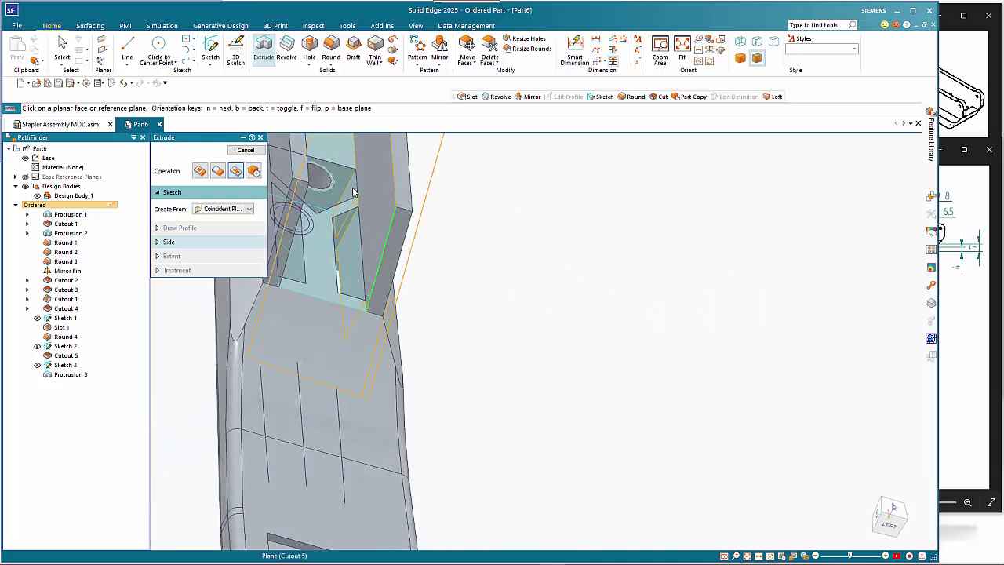
pyautogui.moveTo(353, 192); pyautogui.dragTo(531, 338, button='middle')
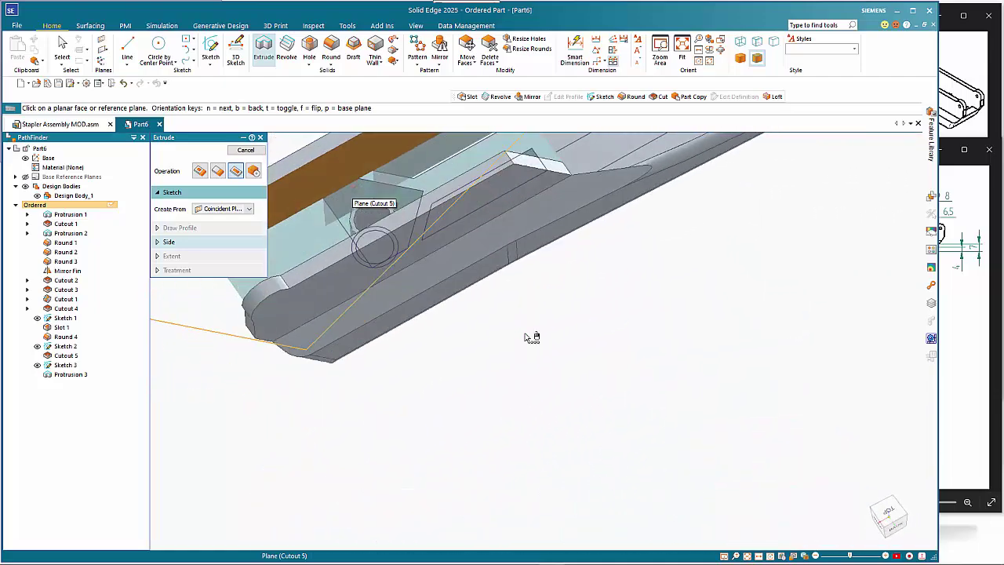
pyautogui.click(348, 198)
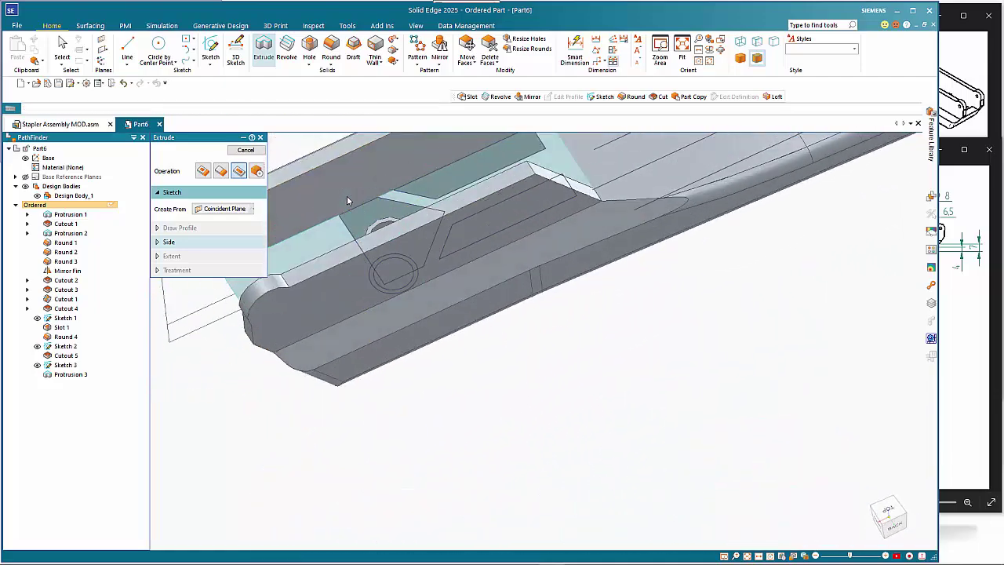
pyautogui.press('l')
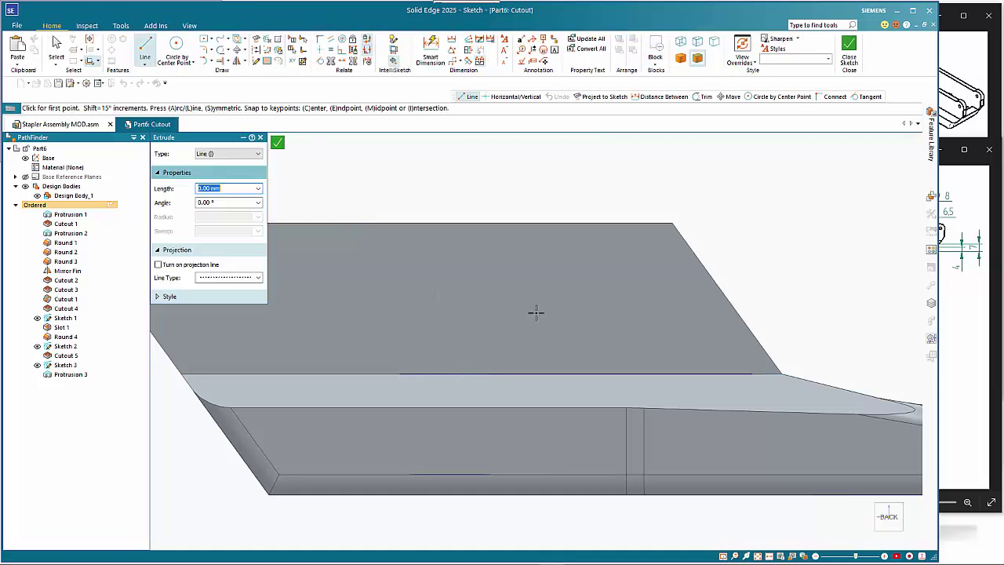
# Switch the cutout sketch's view style to wireframe so the pocket's internal edges can be picked.
pyautogui.scroll(-2, 525, 271)
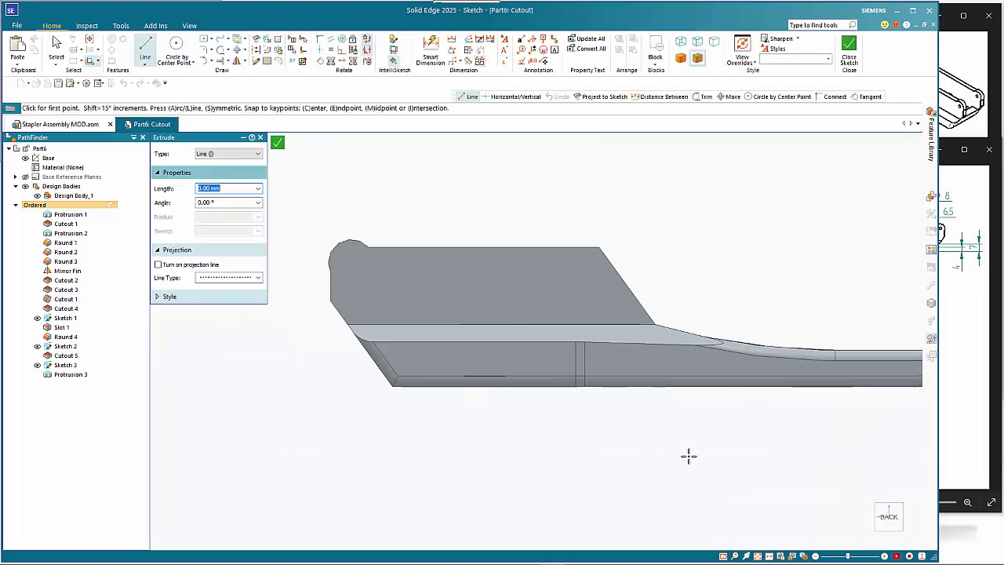
pyautogui.click(803, 556)
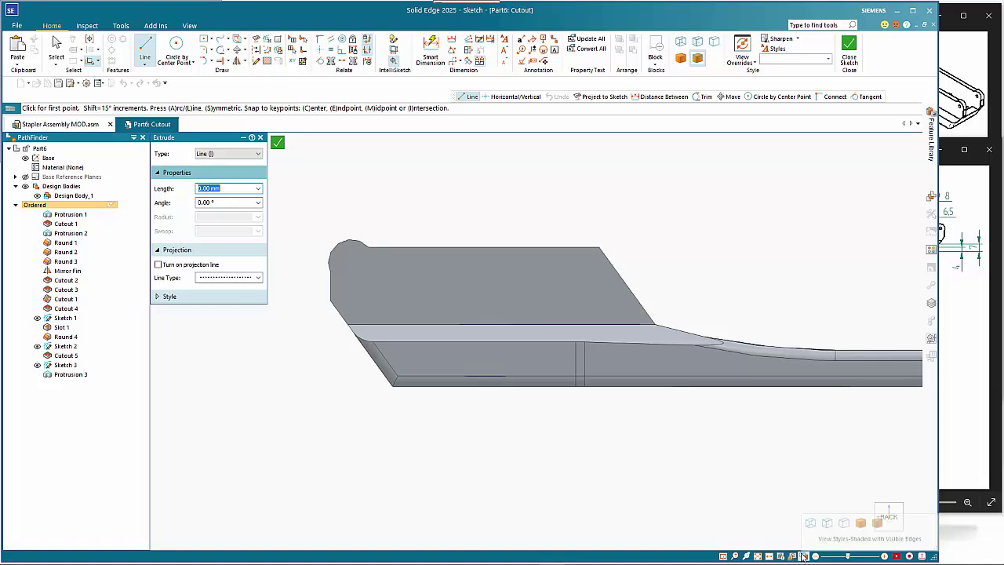
pyautogui.click(826, 524)
pyautogui.click(811, 523)
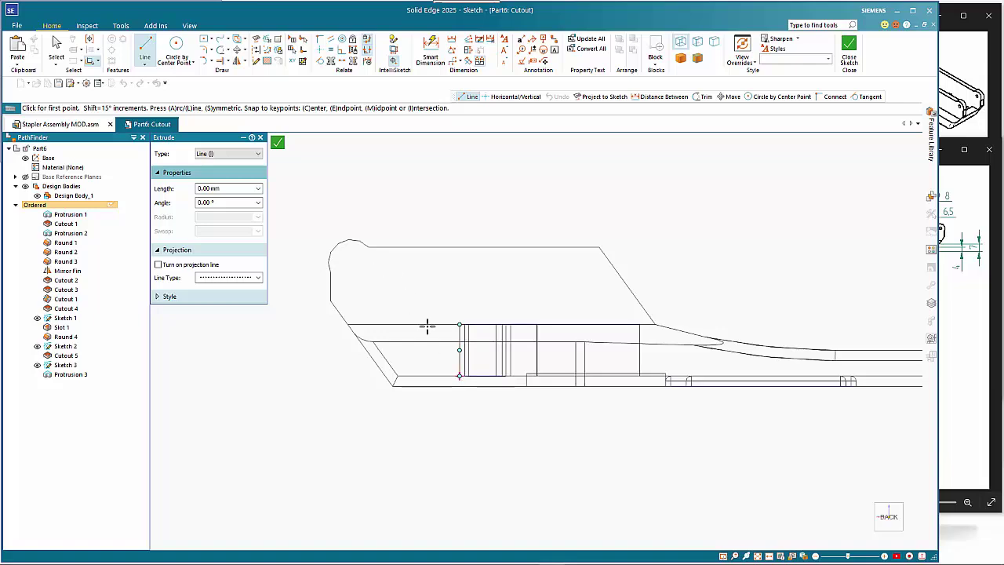
# Draw a 4 mm vertical line upward from the floor corner at the pocket's straight transverse end.
pyautogui.click(460, 376)
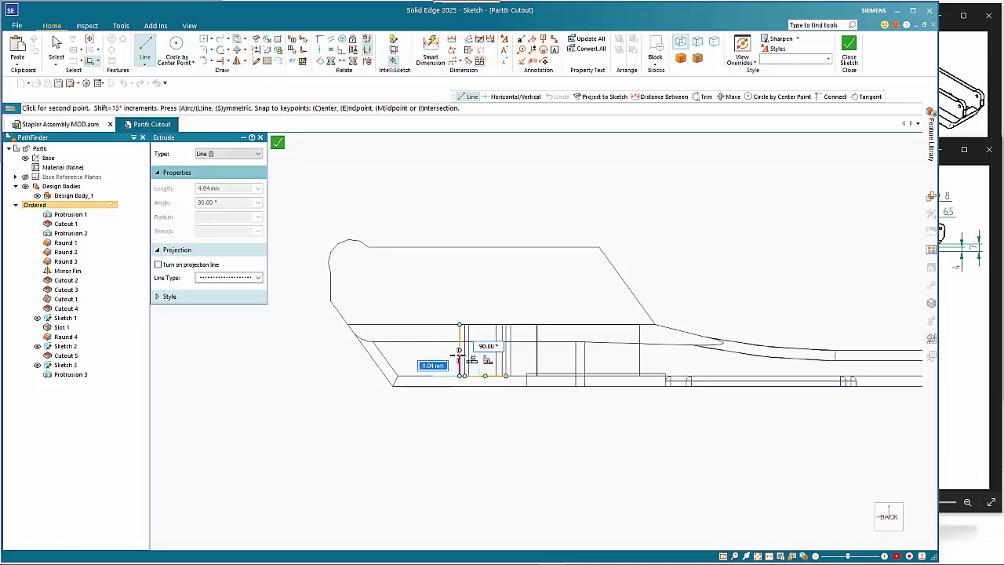
pyautogui.write('4')
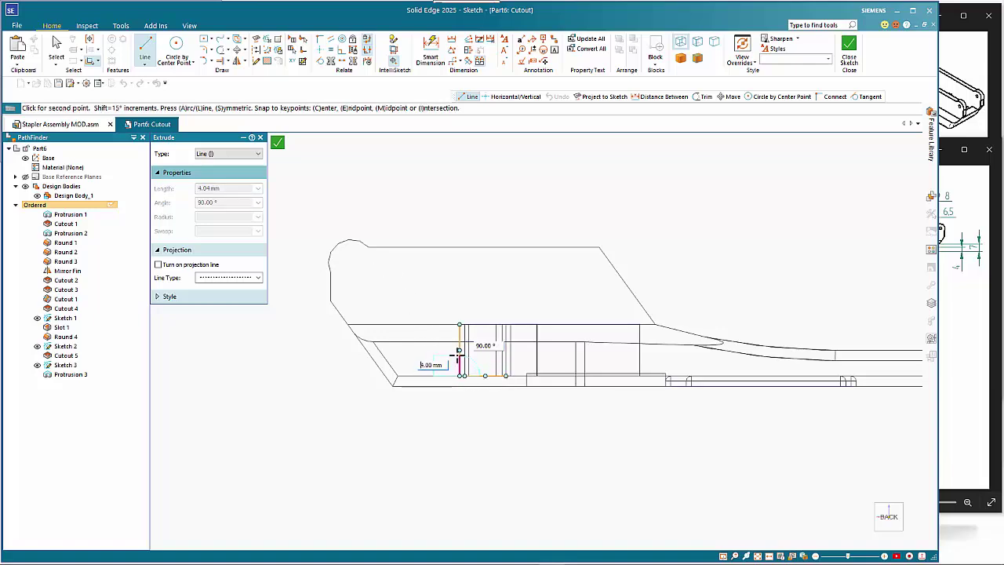
pyautogui.press('Tab')
pyautogui.press('Return')
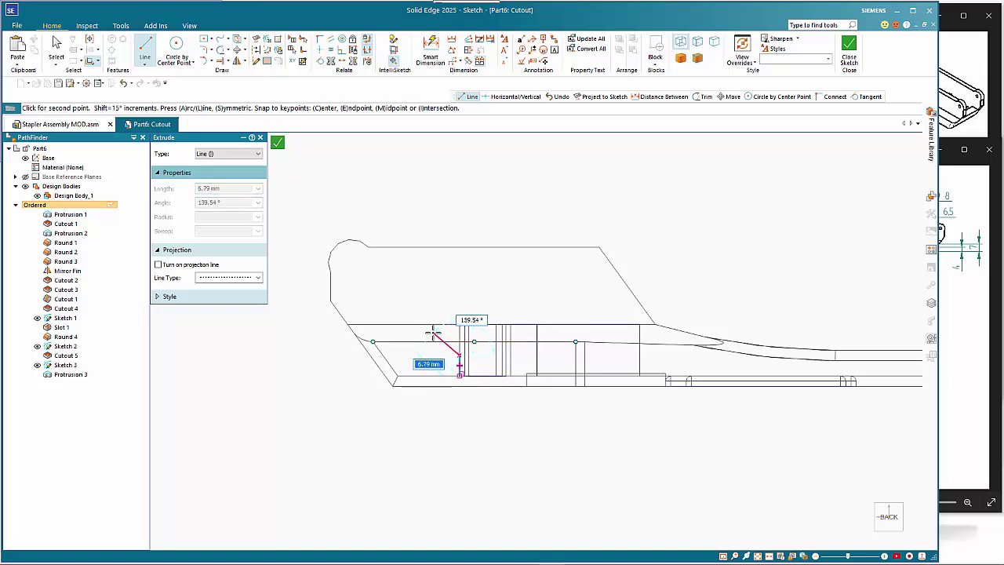
# Continue the profile with a 135° line about 5.8 mm long and a horizontal line about 6.6 mm long towards the part's outer end.
pyautogui.press('Tab')
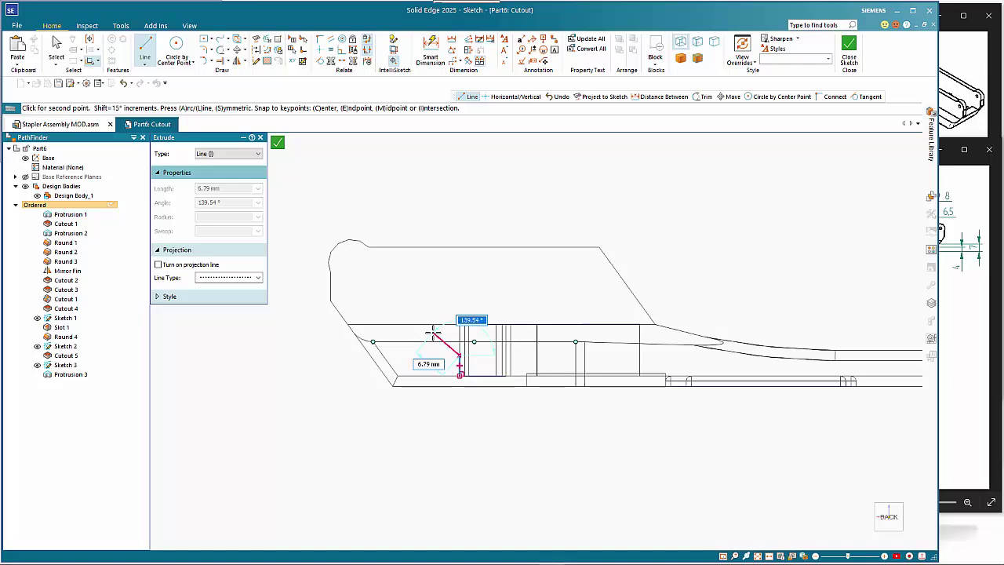
pyautogui.write('135')
pyautogui.press('Tab')
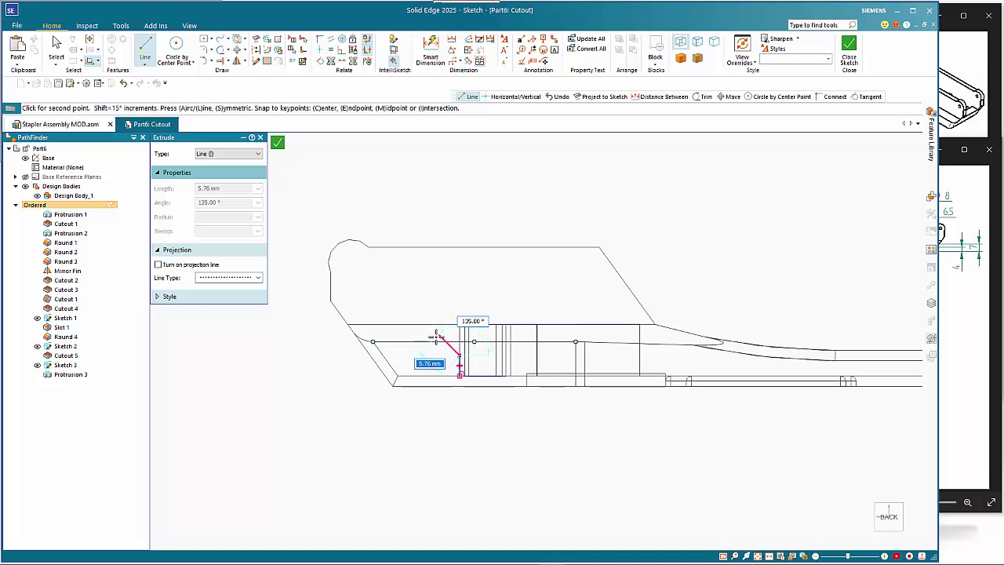
pyautogui.click(437, 336)
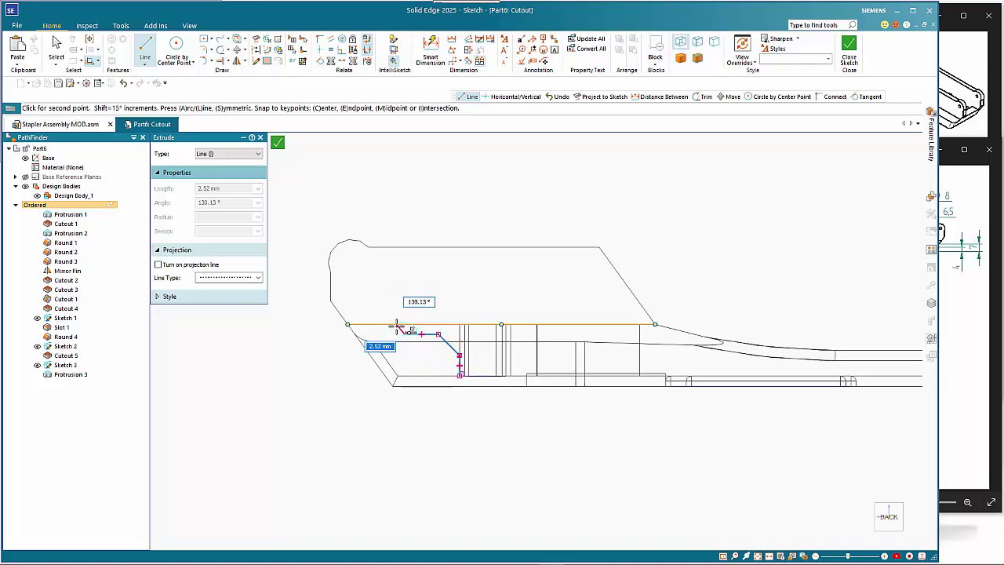
# Finish the profile with a short 135° line from the horizontal line's free end to the body's upper edge.
pyautogui.press('Tab')
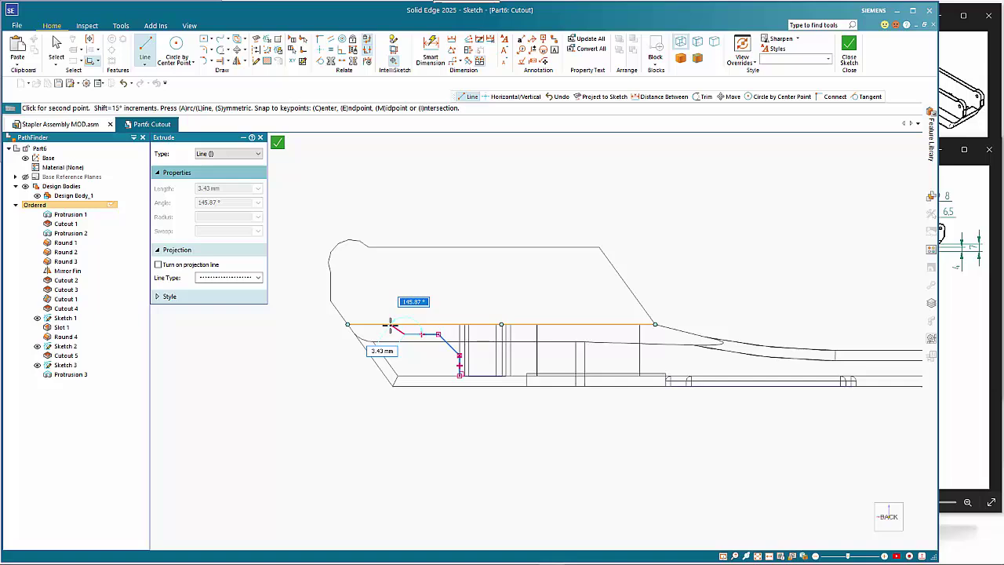
pyautogui.write('135')
pyautogui.press('Return')
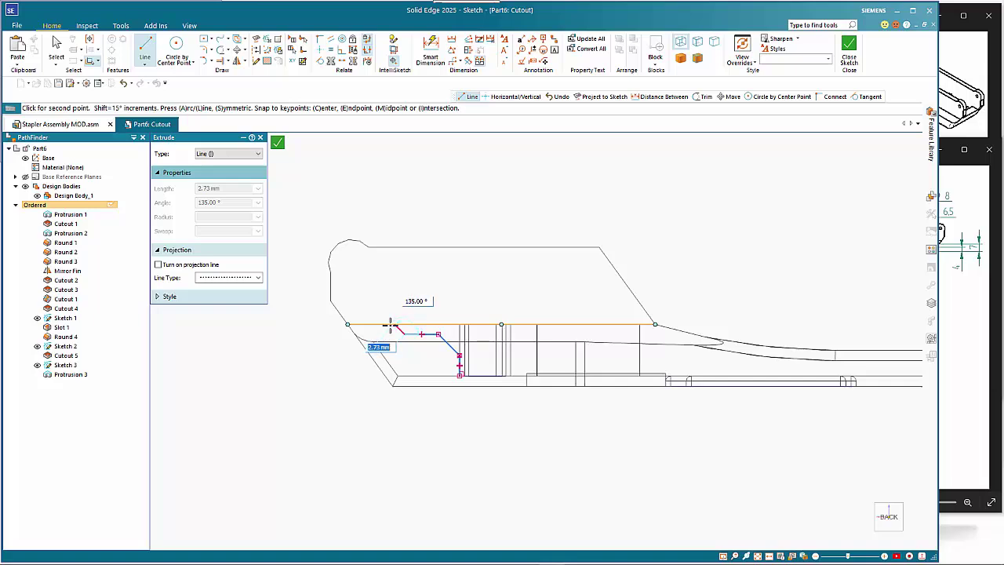
pyautogui.click(394, 325)
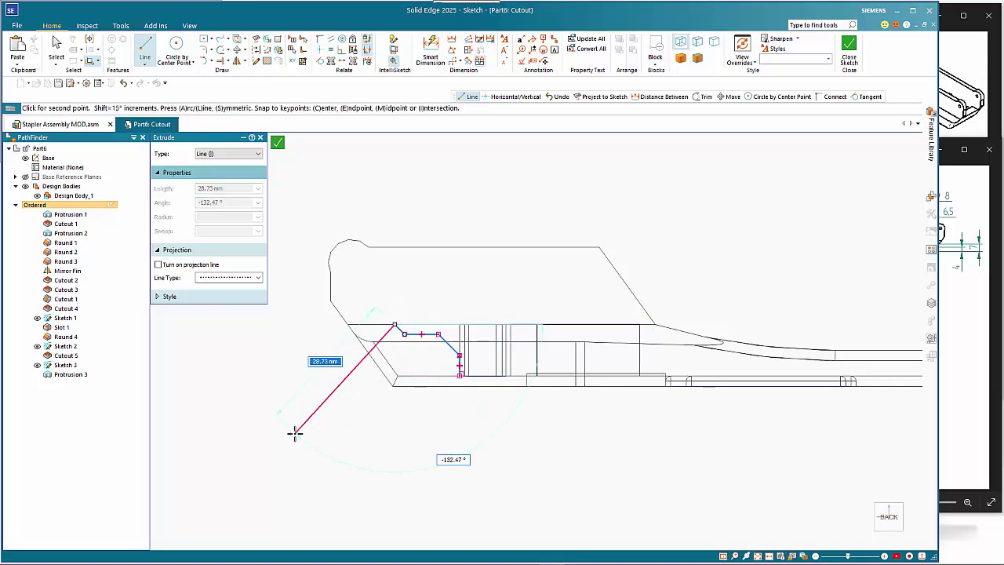
pyautogui.press('Escape')
pyautogui.press('Escape')
# Dimension the vertical line at 4 mm and set the horizontal line's height above the pocket floor to 7 mm.
pyautogui.scroll(3, 450, 396)
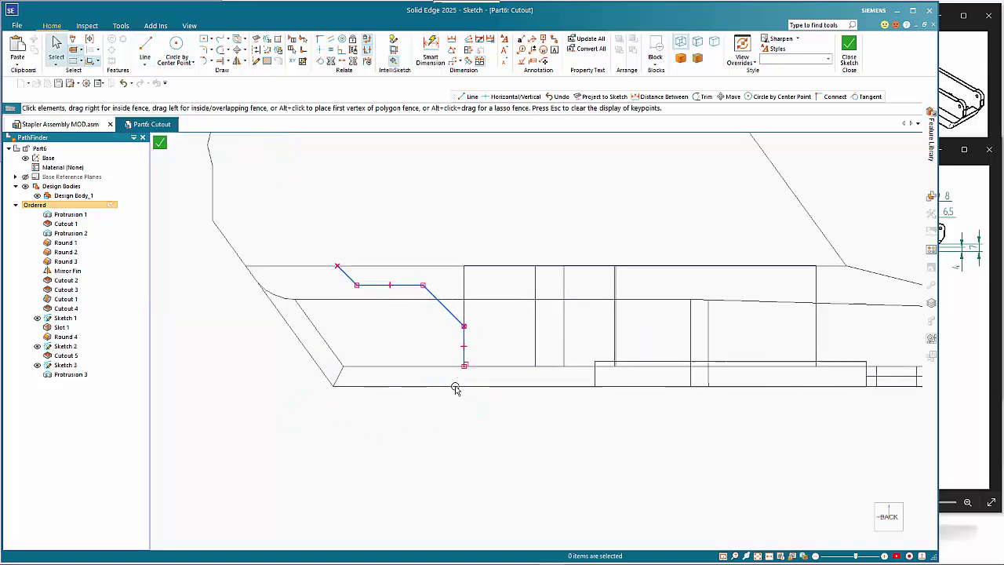
pyautogui.click(431, 51)
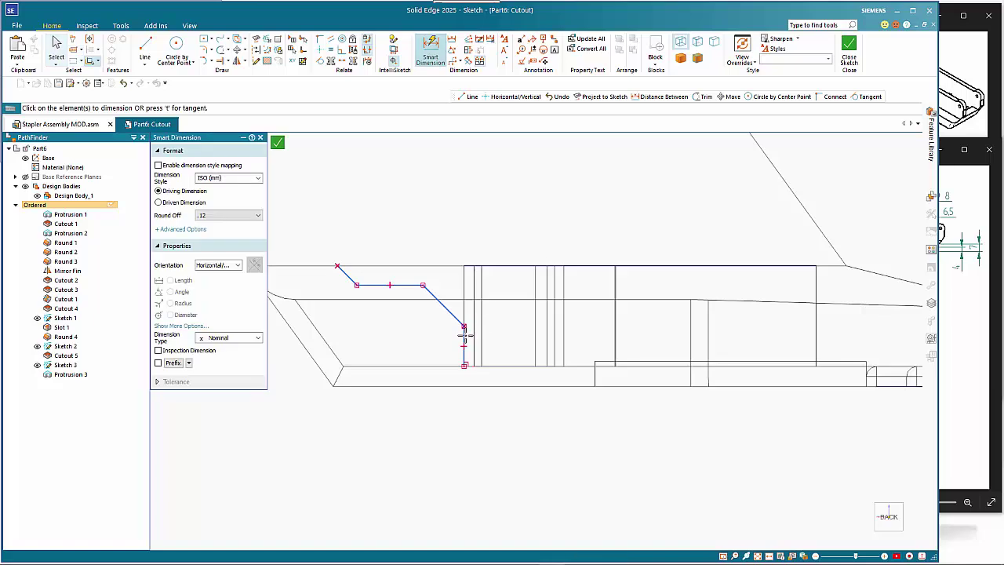
pyautogui.click(465, 339)
pyautogui.click(513, 341)
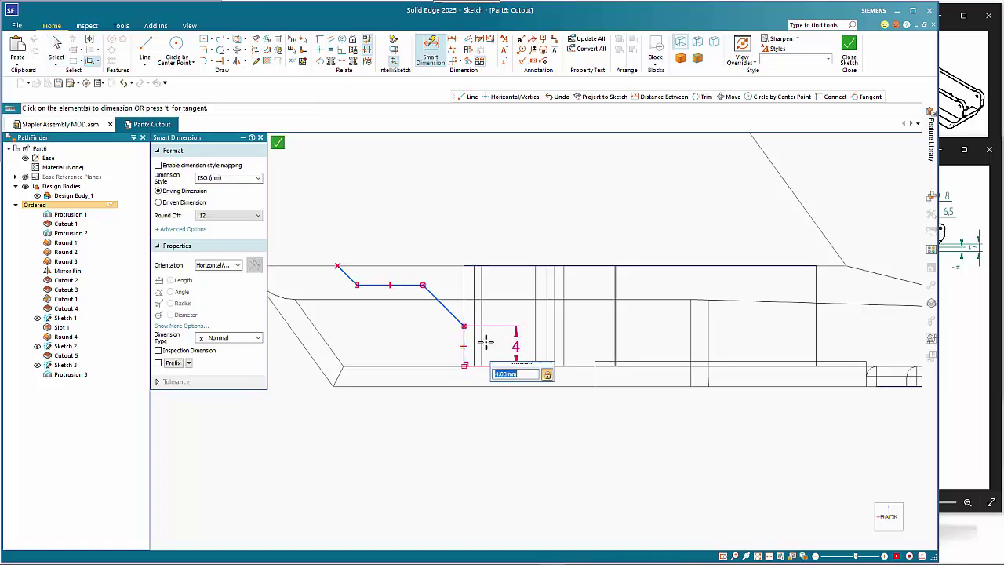
pyautogui.click(428, 365)
pyautogui.click(418, 285)
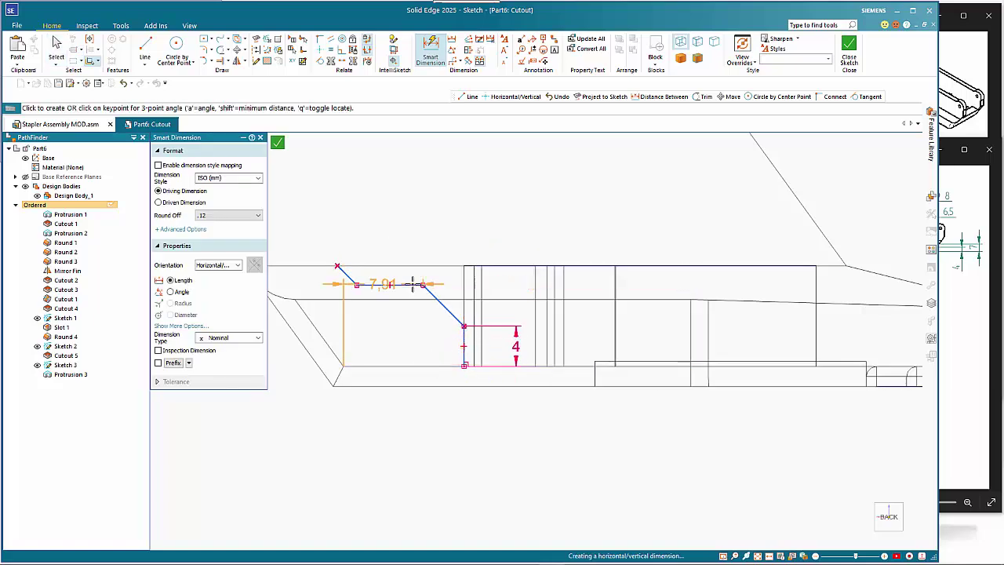
pyautogui.click(588, 309)
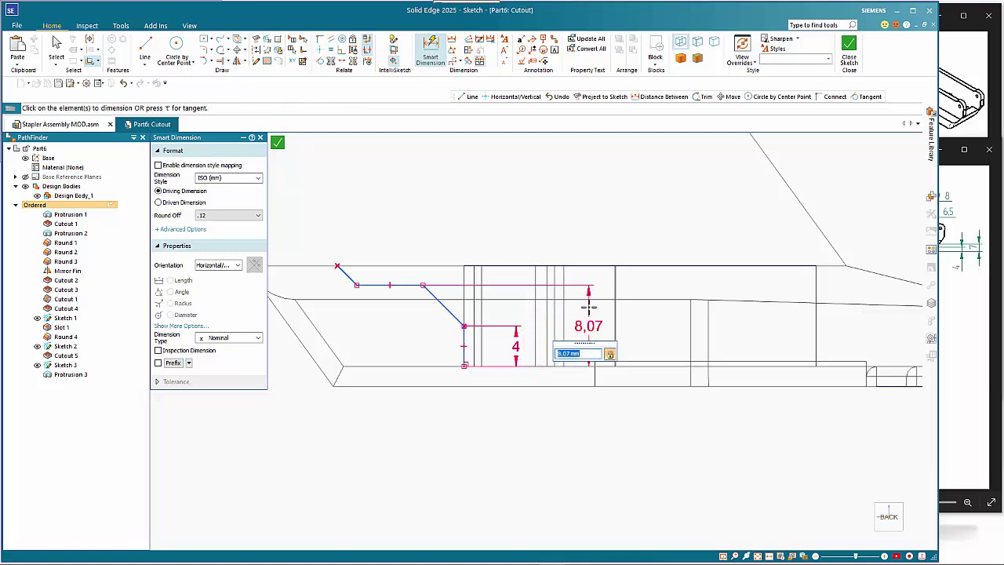
pyautogui.write('7')
pyautogui.press('Return')
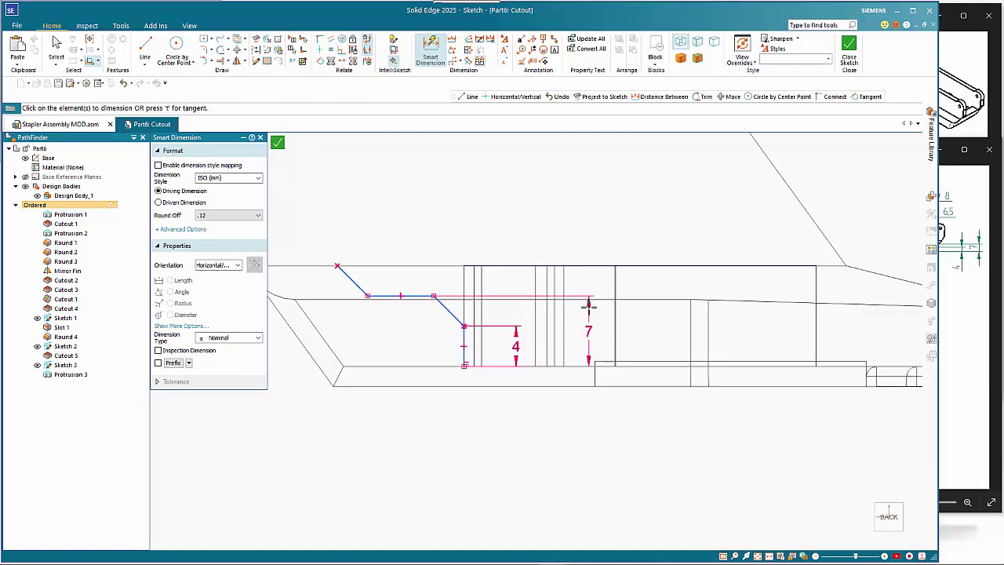
# Add 45° angle dimensions to both slanted lines, checking section D-D in base 2.jpg before dimensioning the upper one.
pyautogui.click(457, 319)
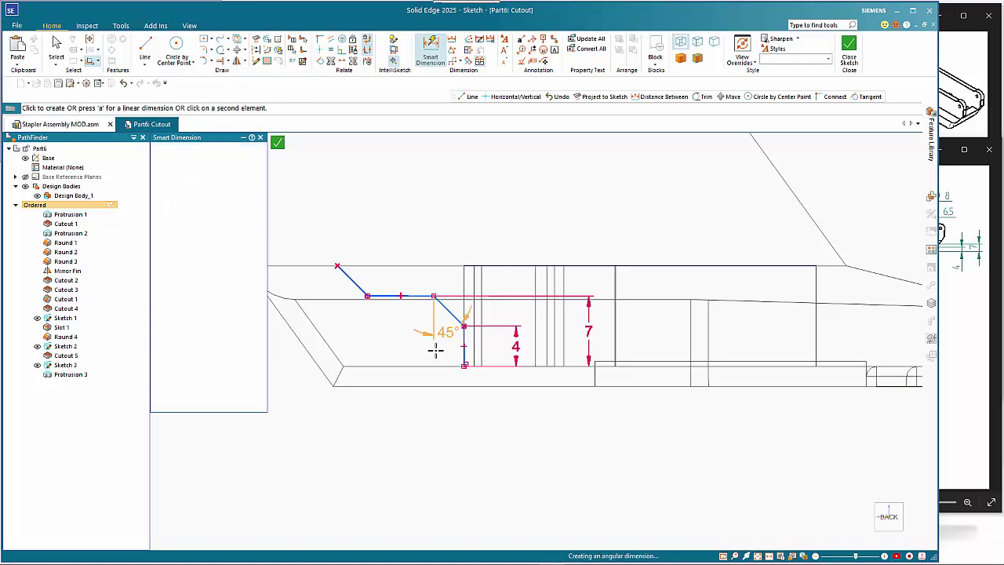
pyautogui.click(437, 338)
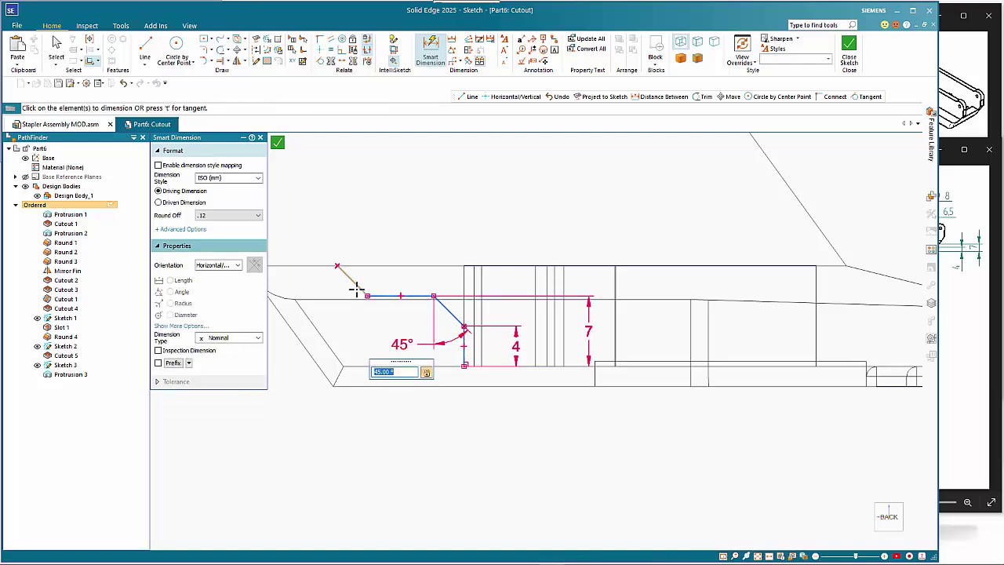
pyautogui.click(948, 482)
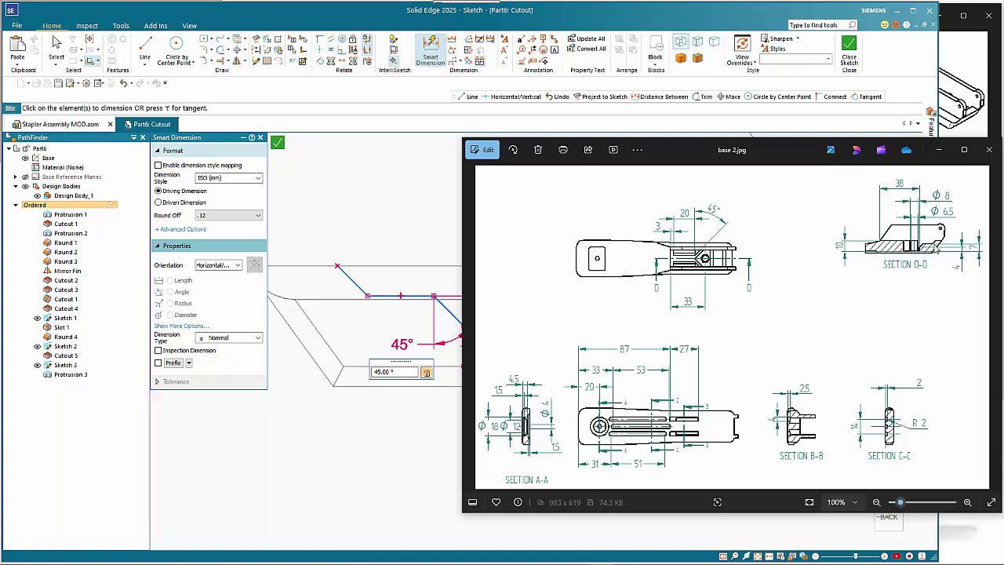
pyautogui.click(392, 249)
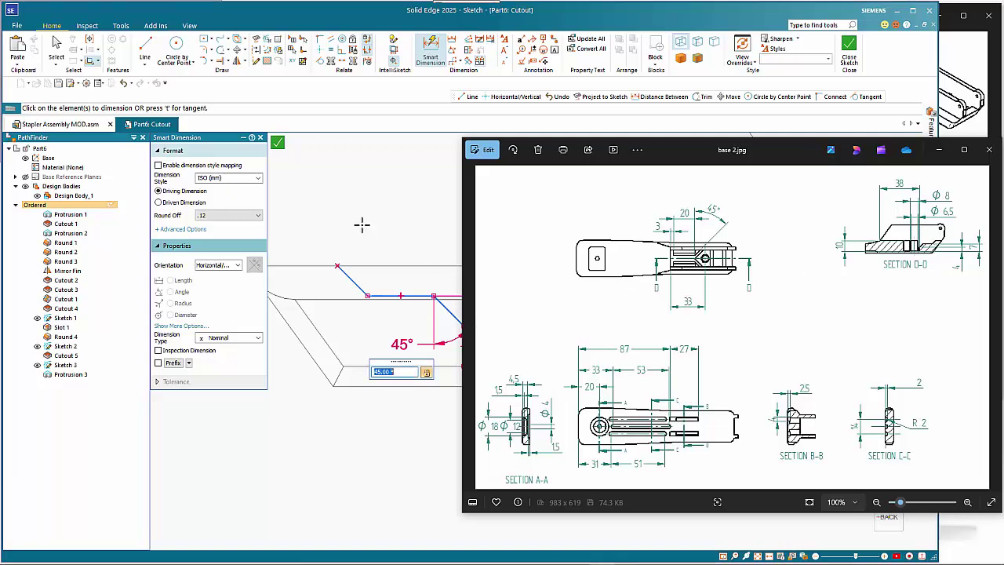
pyautogui.click(390, 220)
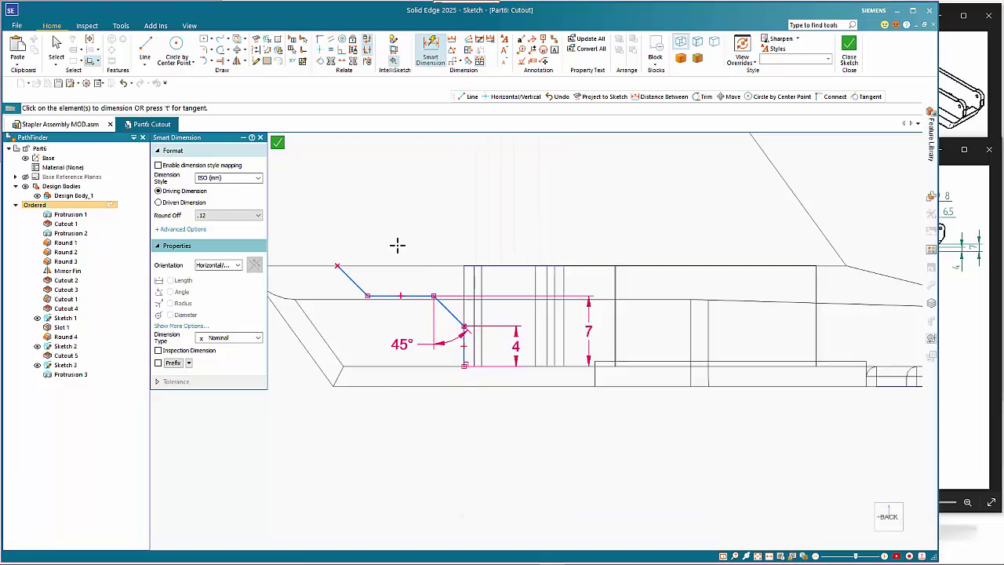
pyautogui.click(354, 281)
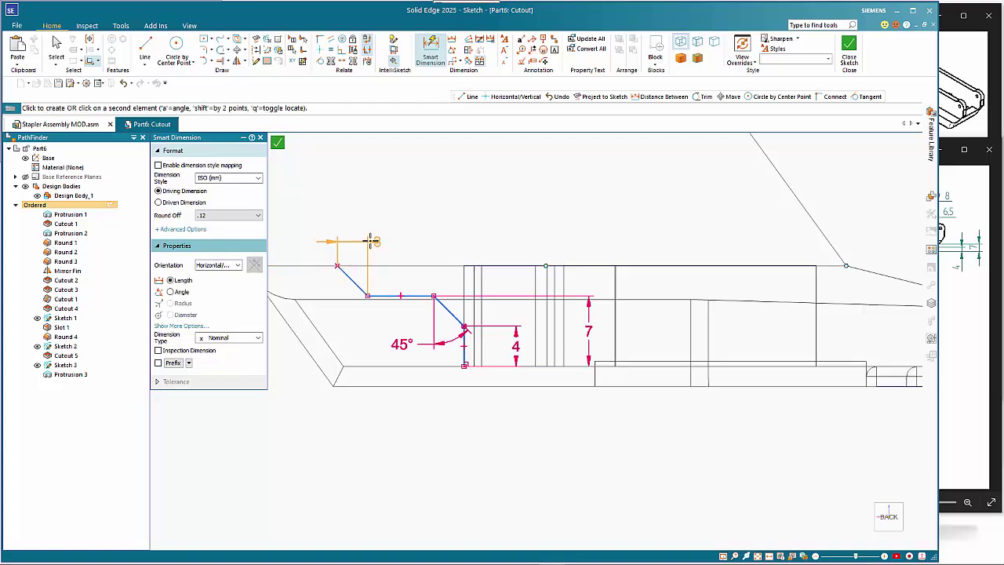
pyautogui.press('a')
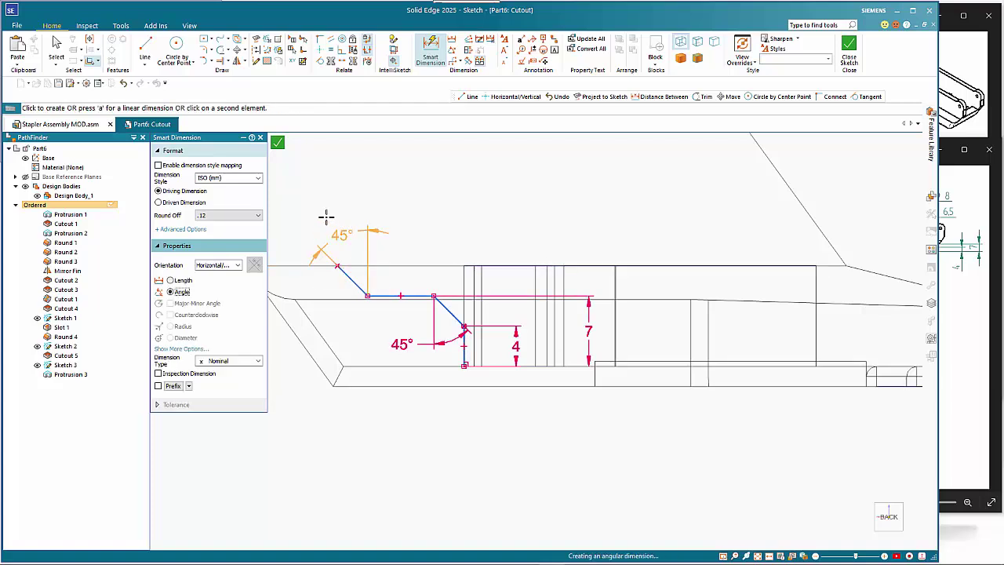
pyautogui.click(317, 202)
# Set the horizontal line's length to 7 mm and close the cutout sketch.
pyautogui.click(399, 295)
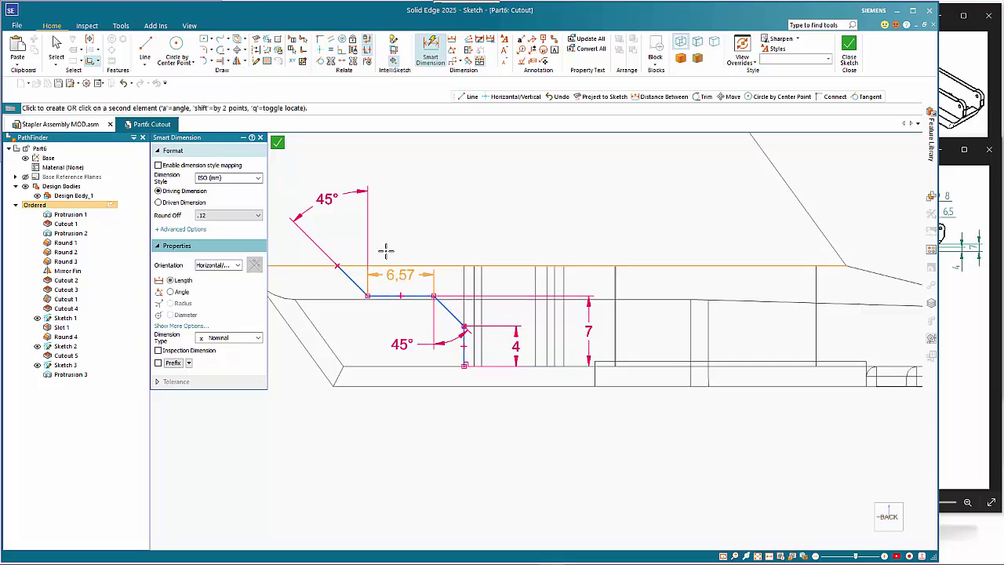
pyautogui.click(436, 220)
pyautogui.write('7')
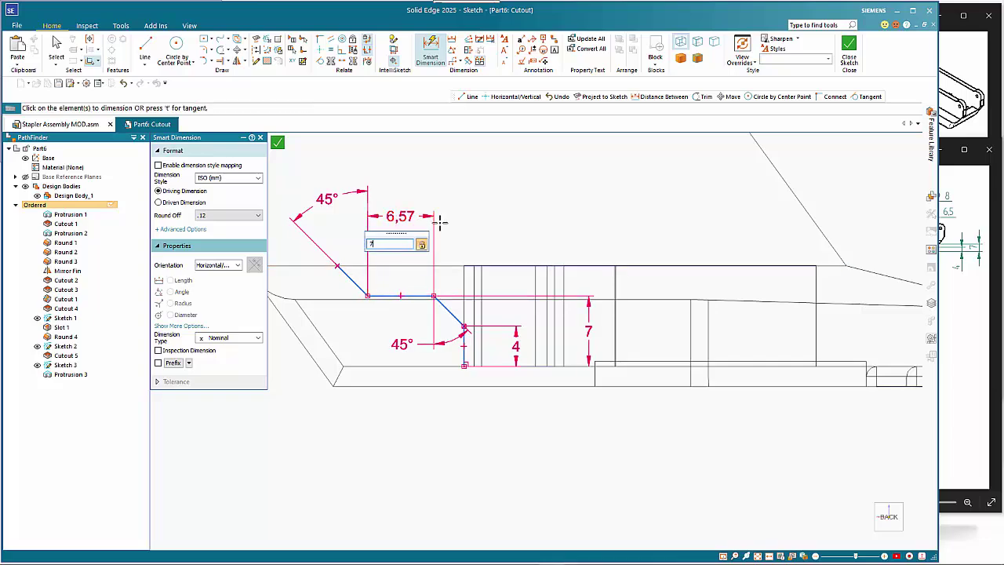
pyautogui.press('Return')
pyautogui.click(279, 143)
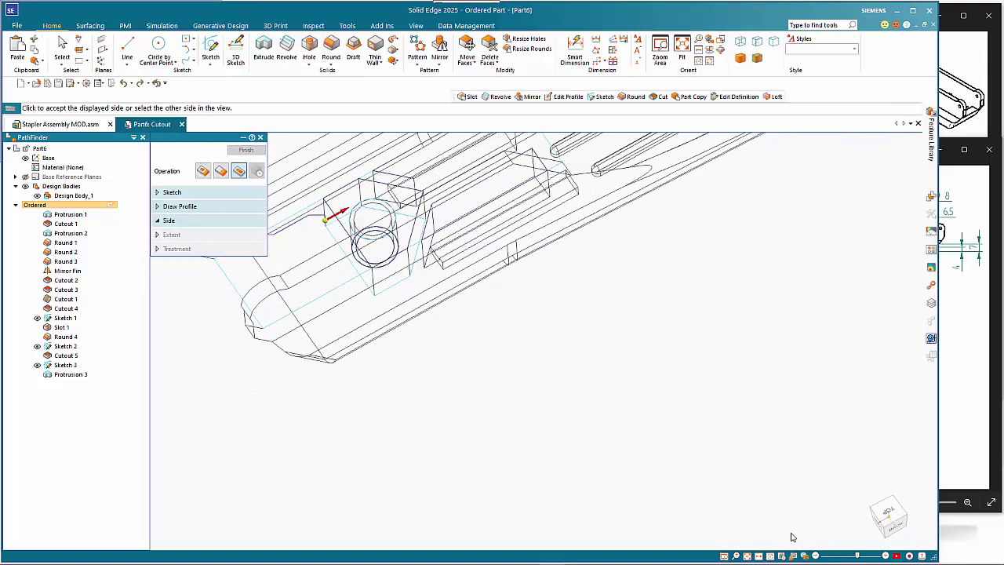
# Switch to the shaded view with edges and cut the pocket side of the profile across to the opposite side wall's inner corner.
pyautogui.click(806, 556)
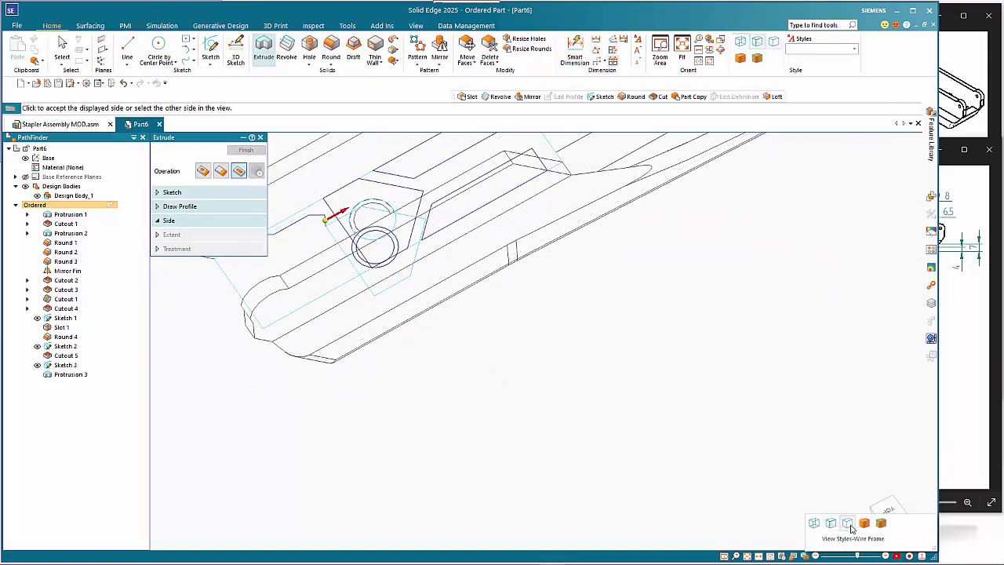
pyautogui.click(880, 524)
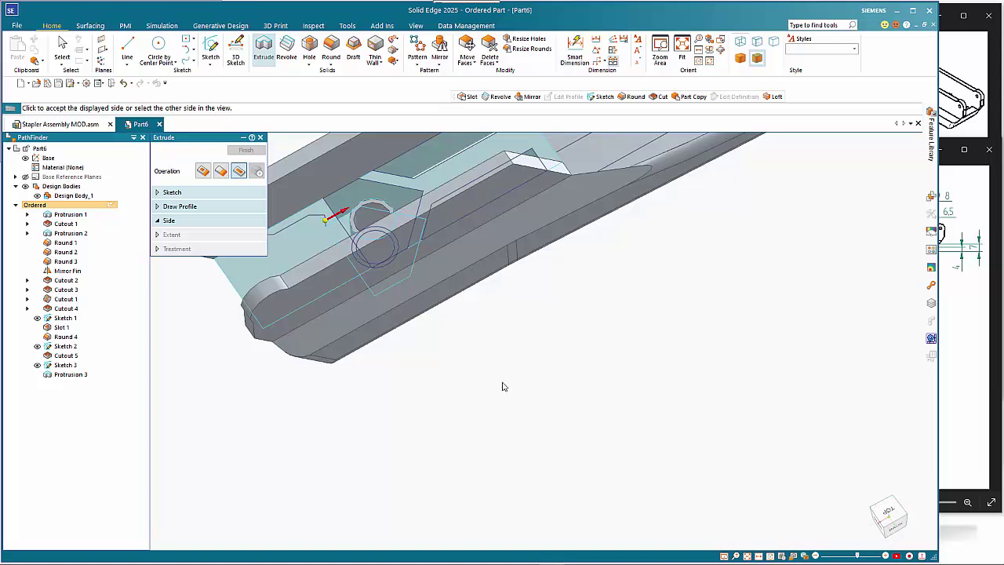
pyautogui.click(342, 208)
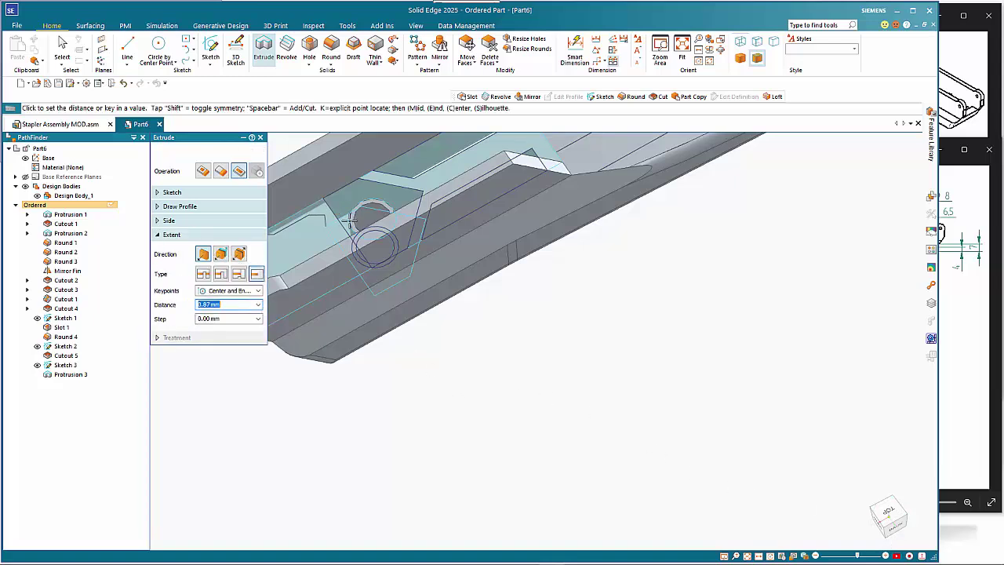
pyautogui.moveTo(343, 239); pyautogui.dragTo(469, 301, button='middle')
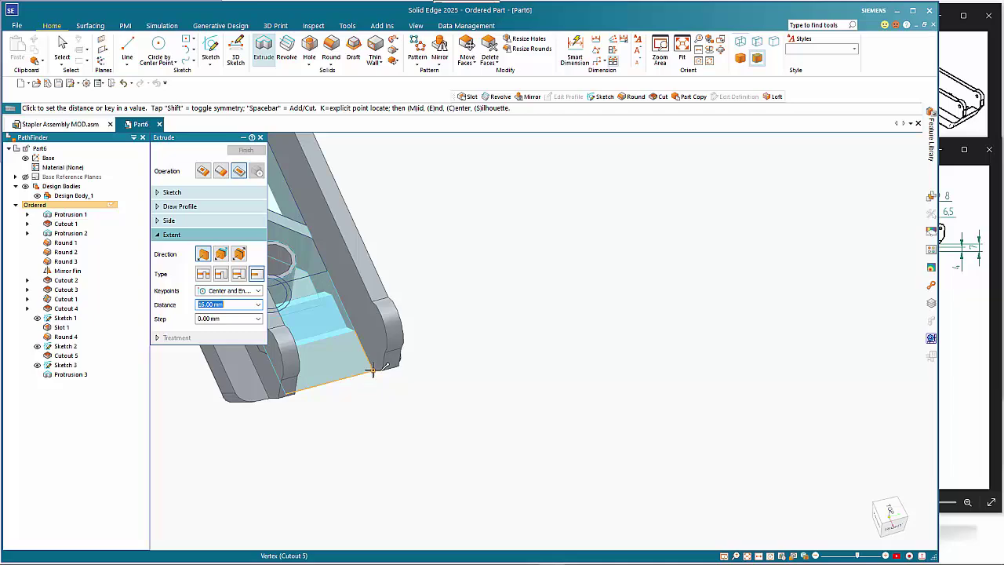
pyautogui.click(373, 369)
pyautogui.moveTo(548, 404); pyautogui.dragTo(592, 438, button='middle')
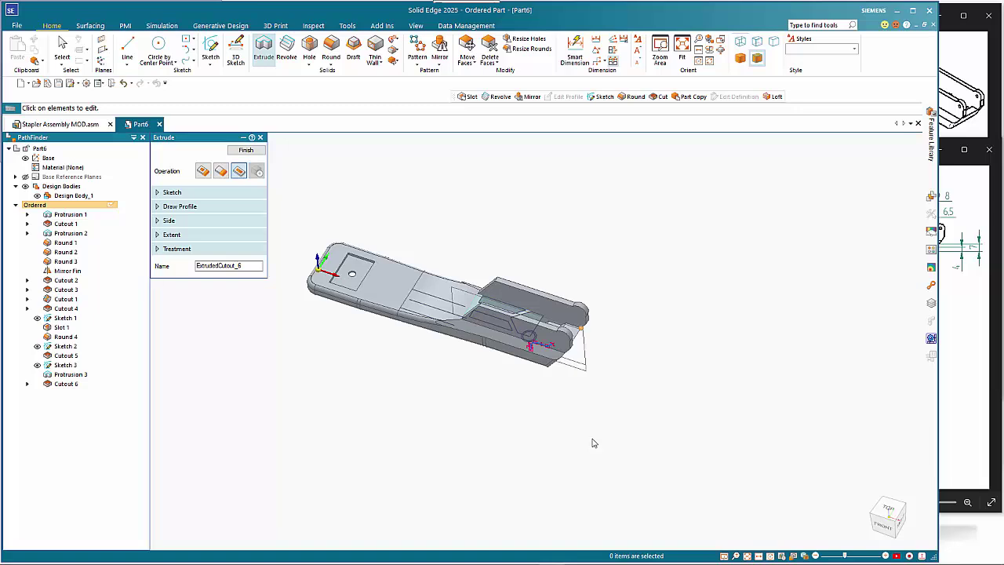
pyautogui.rightClick(449, 416)
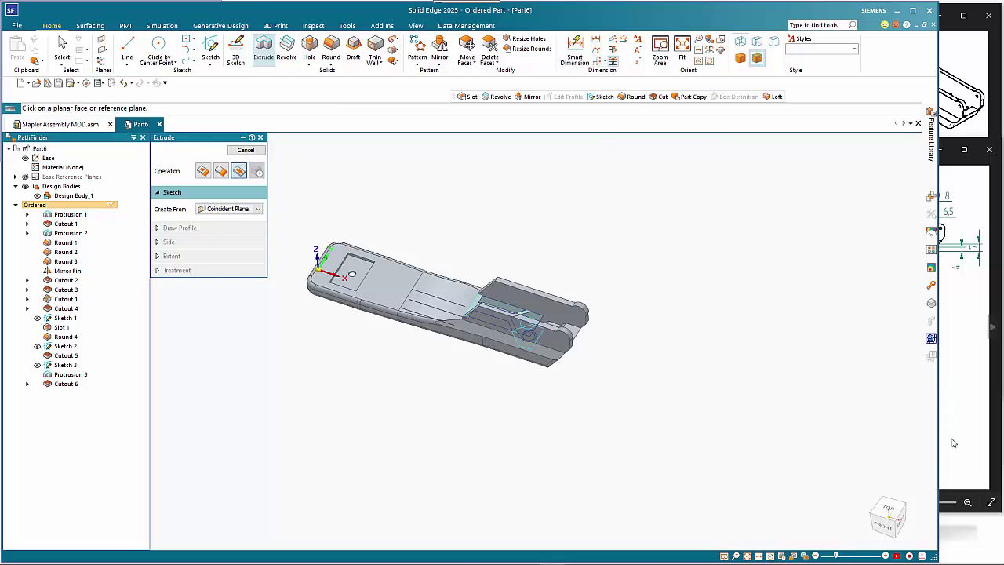
# Check the side-wall hole in base 2.jpg and base 1.jpg, leave the Extrude command and start a hole on the front side wall's outer face.
pyautogui.click(947, 469)
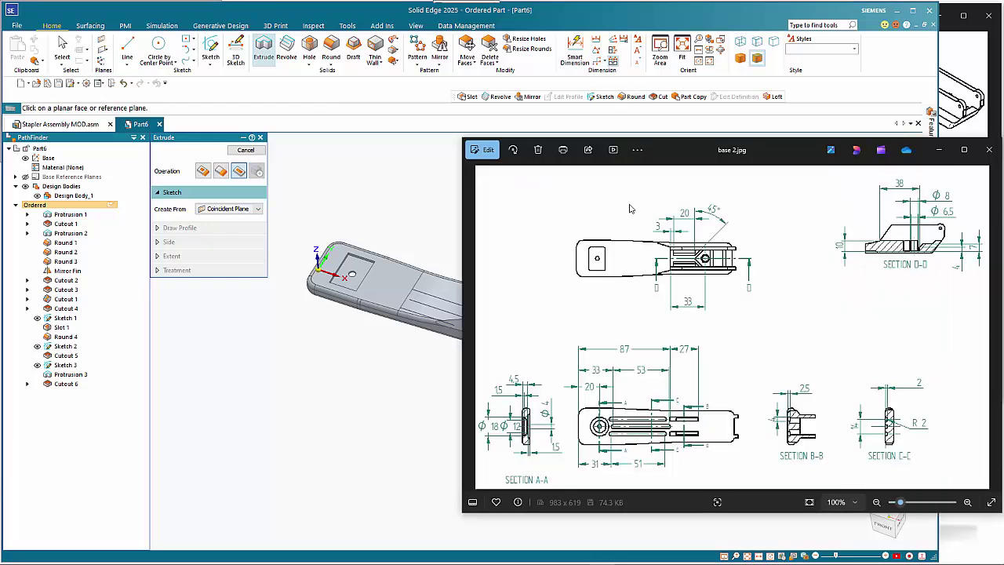
pyautogui.click(943, 49)
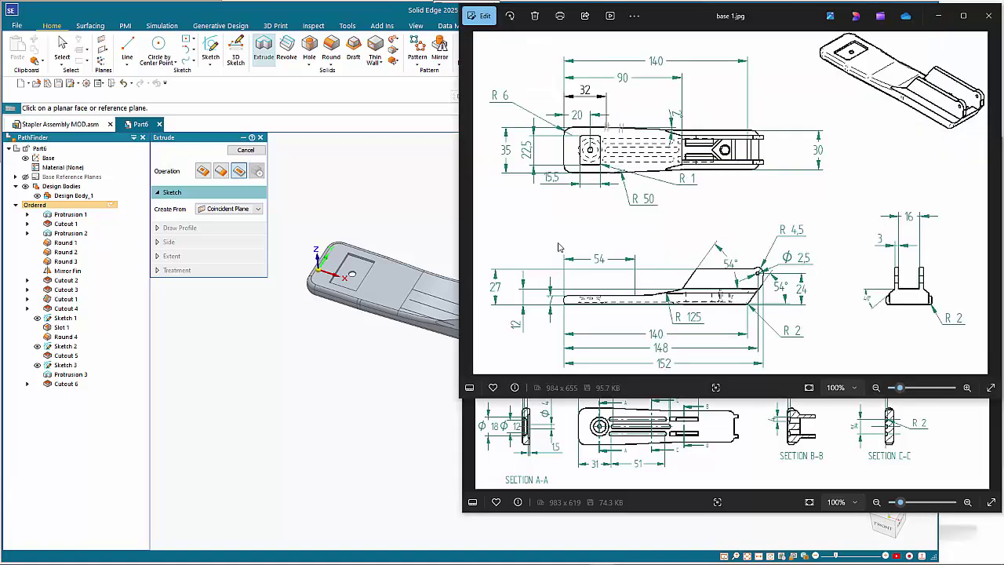
pyautogui.click(393, 179)
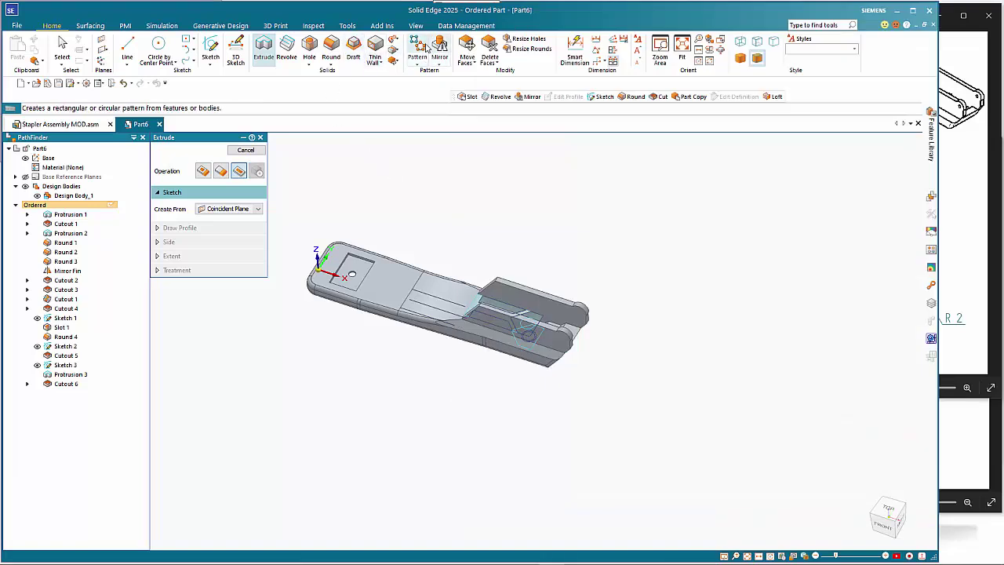
pyautogui.press('Escape')
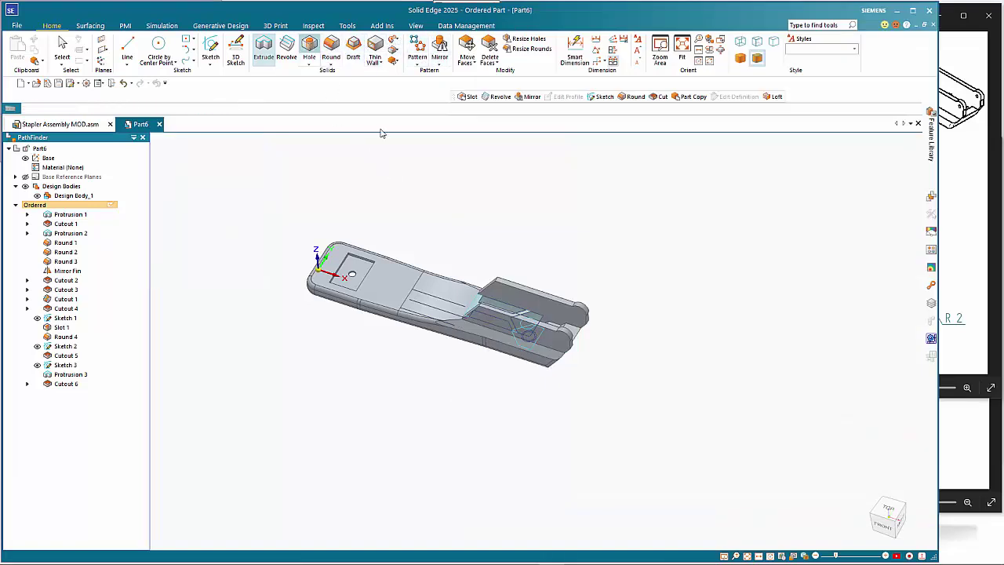
pyautogui.click(555, 343)
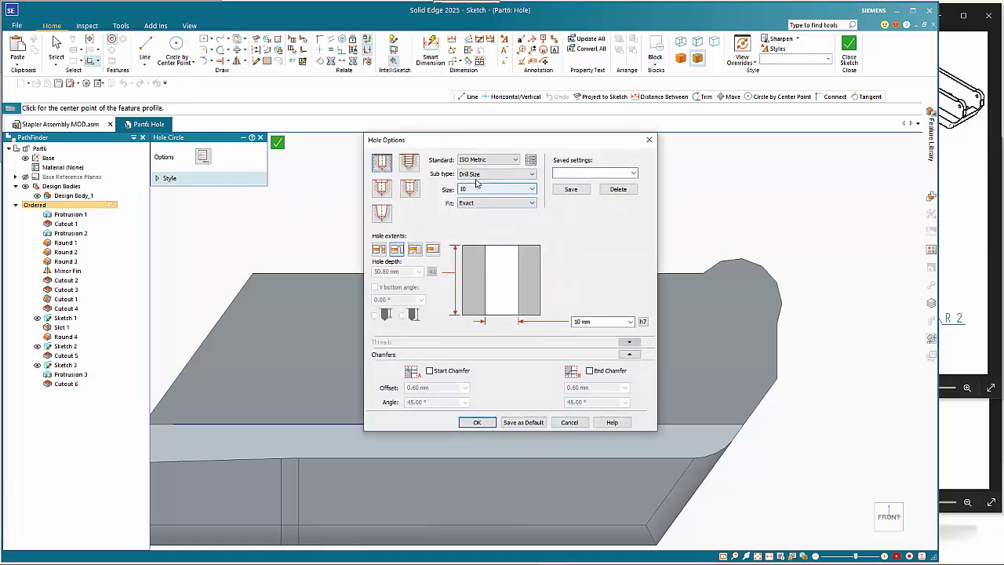
# Set the ISO Metric drill-size hole to 2.5 mm and accept the hole options.
pyautogui.click(479, 190)
pyautogui.scroll(5, 489, 281)
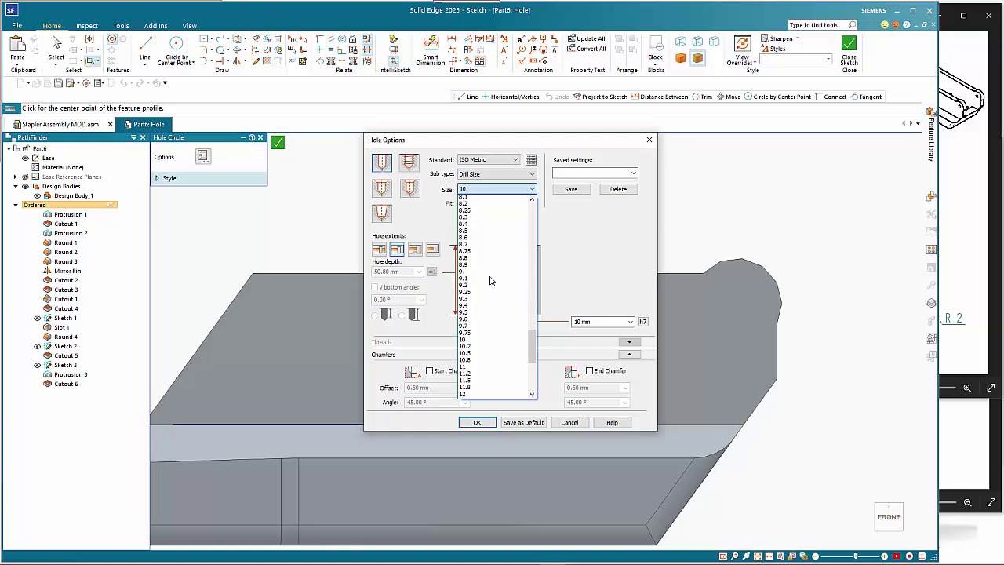
pyautogui.scroll(12, 490, 281)
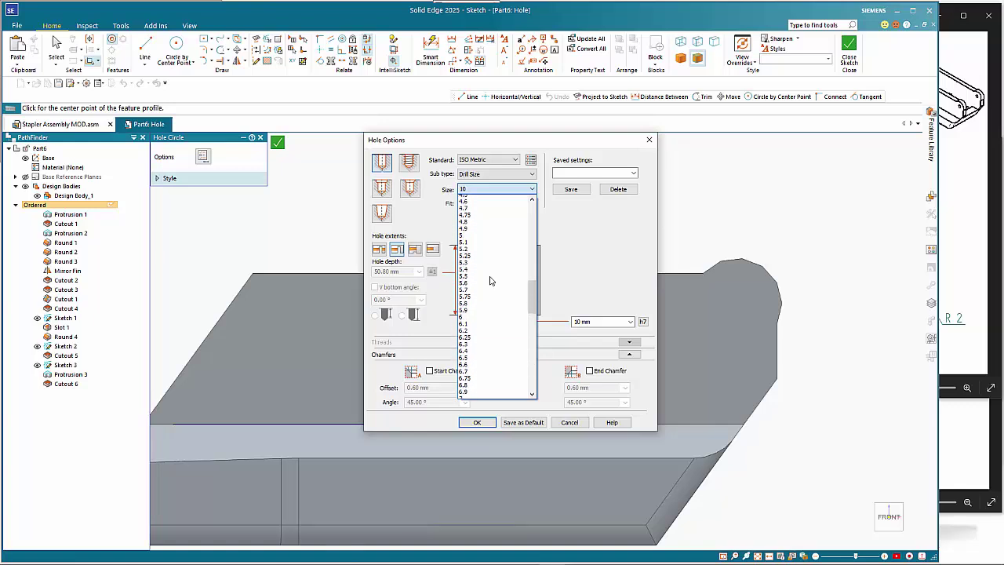
pyautogui.scroll(7, 489, 280)
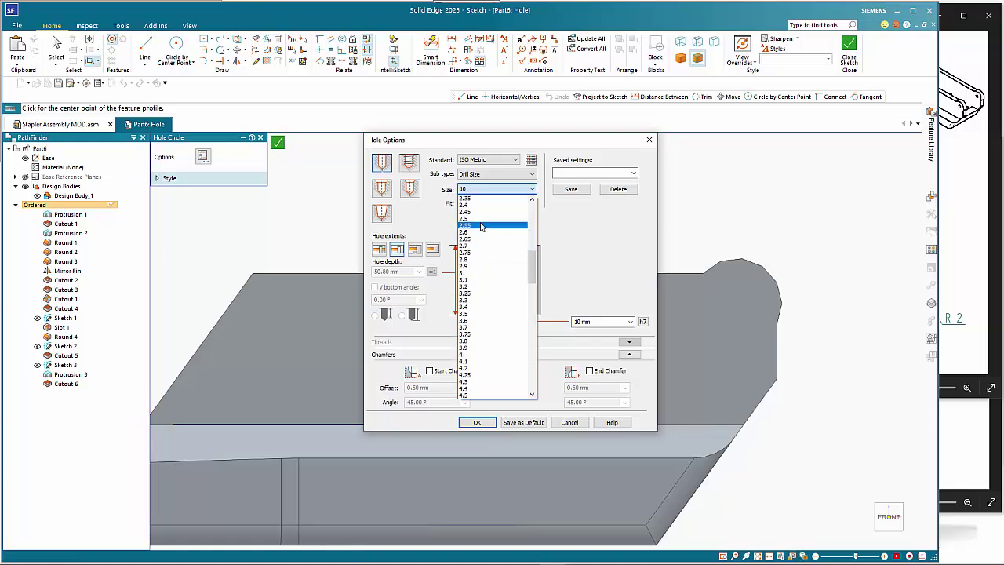
pyautogui.click(482, 219)
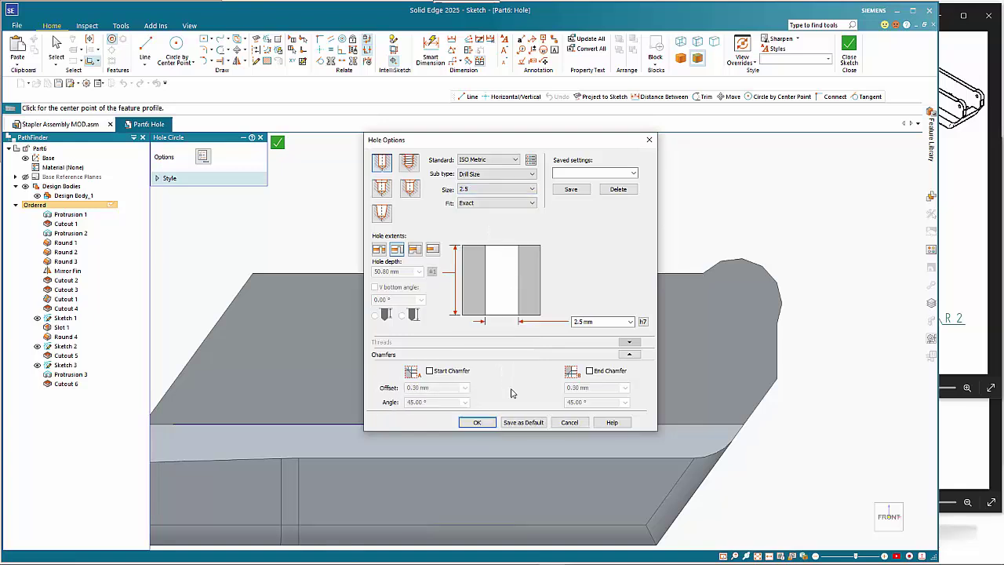
pyautogui.click(477, 422)
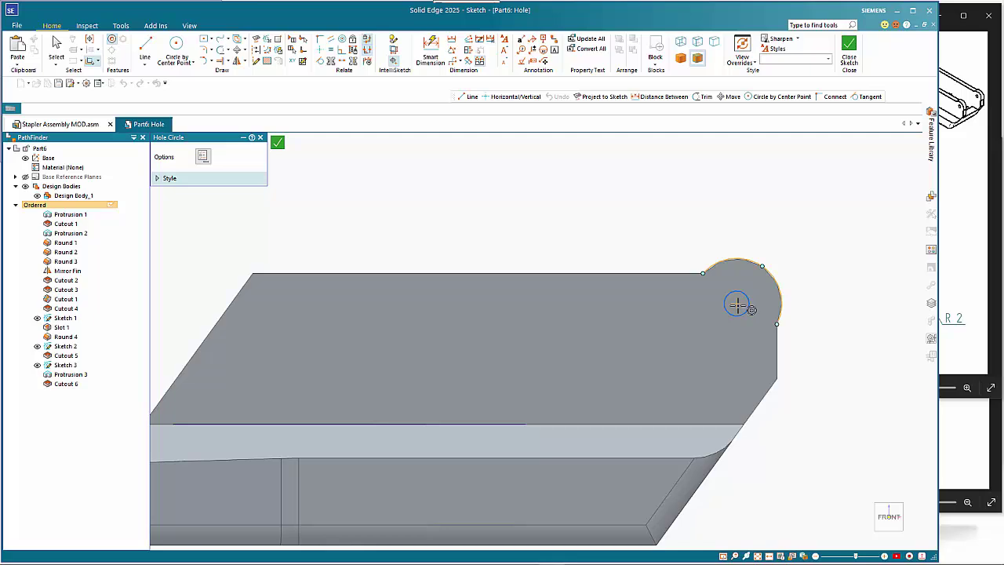
# Place the hole at the centre of the side wall's rounded end and extend it through all, across both side walls.
pyautogui.click(737, 305)
pyautogui.click(278, 142)
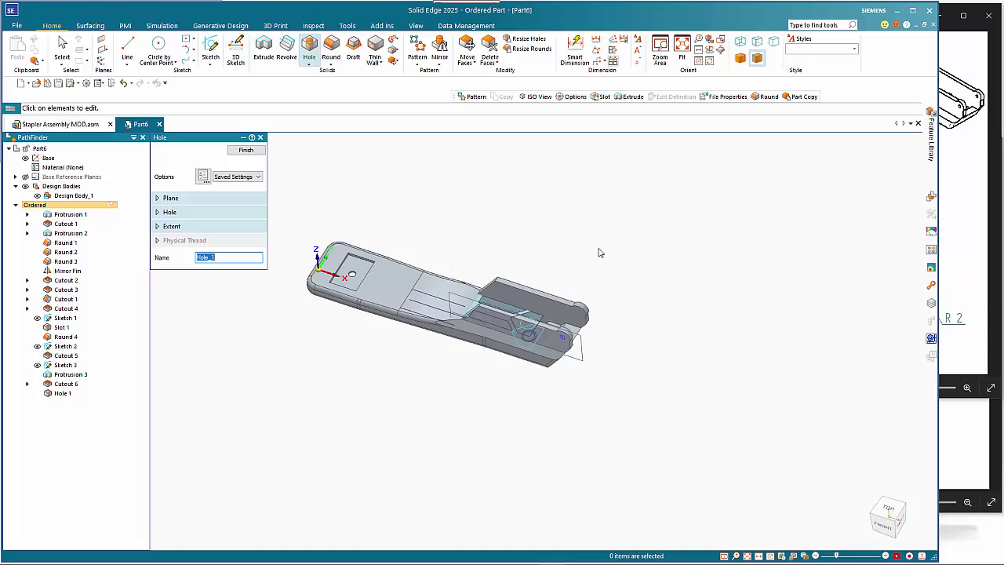
pyautogui.click(179, 226)
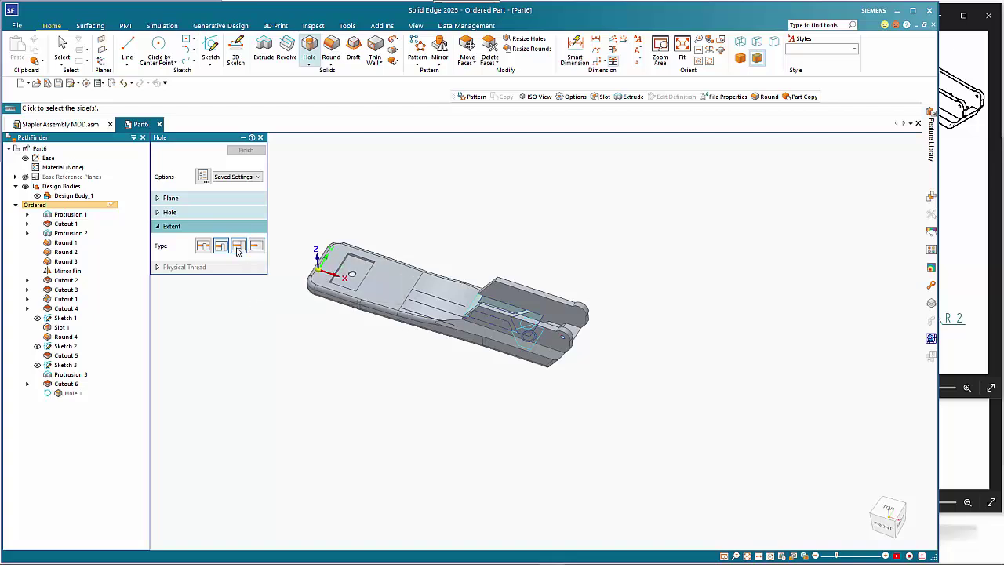
pyautogui.click(203, 246)
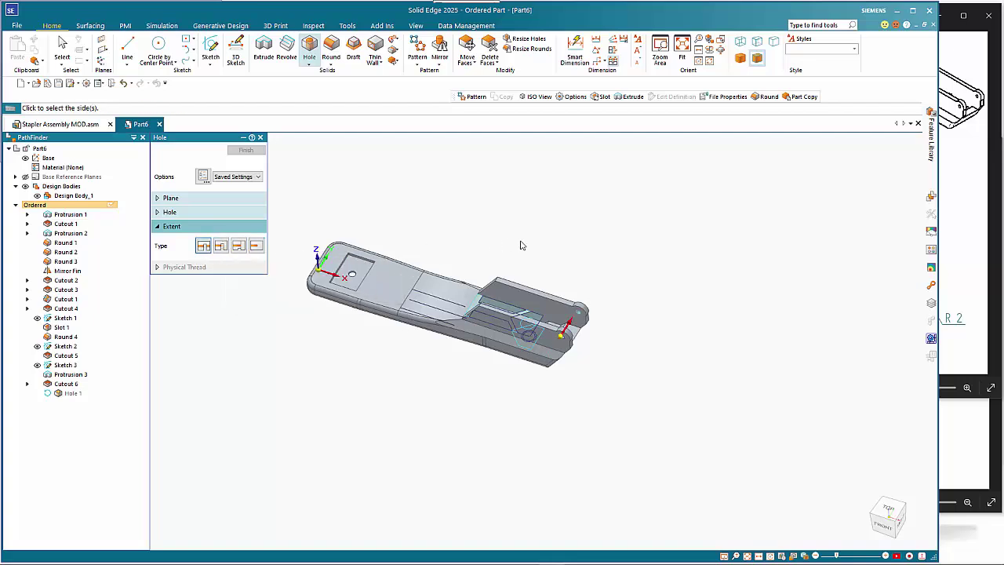
pyautogui.click(627, 244)
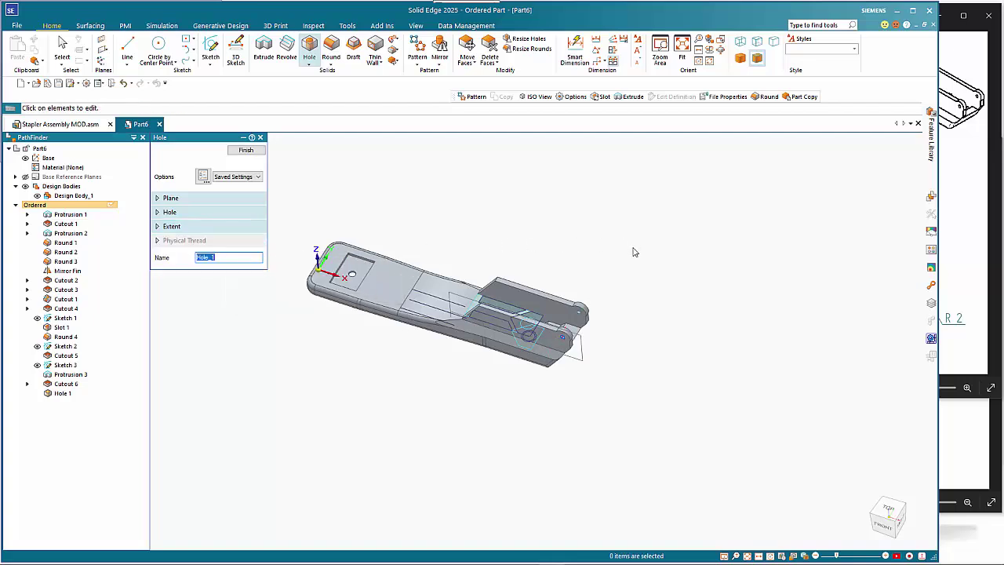
pyautogui.press('Return')
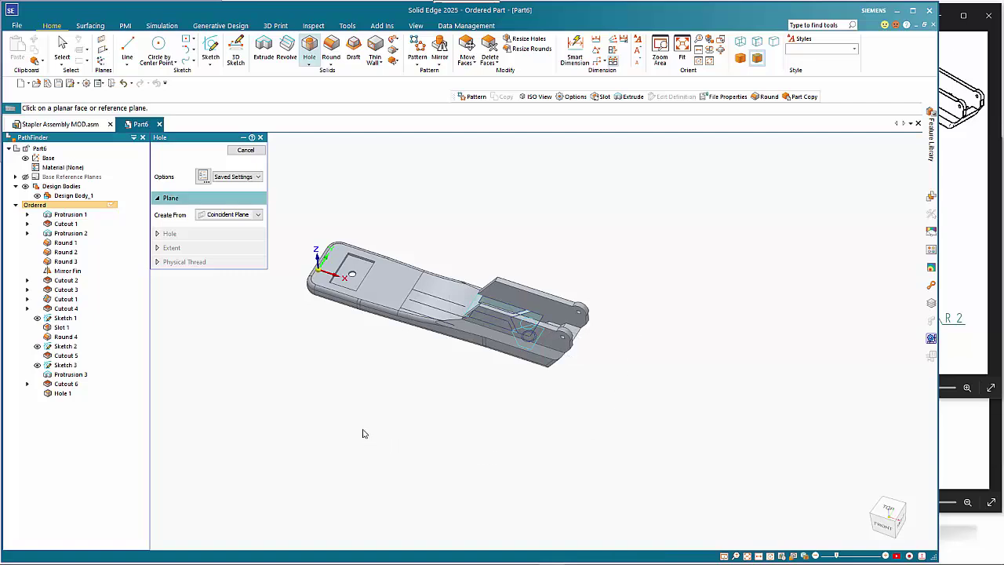
pyautogui.press('Escape')
pyautogui.hotkey('ctrl', 'f')
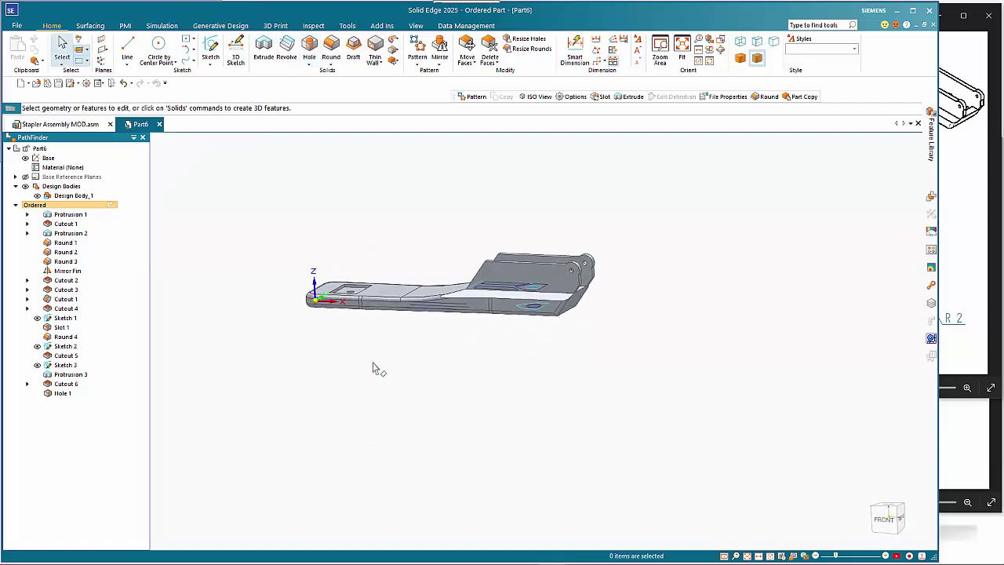